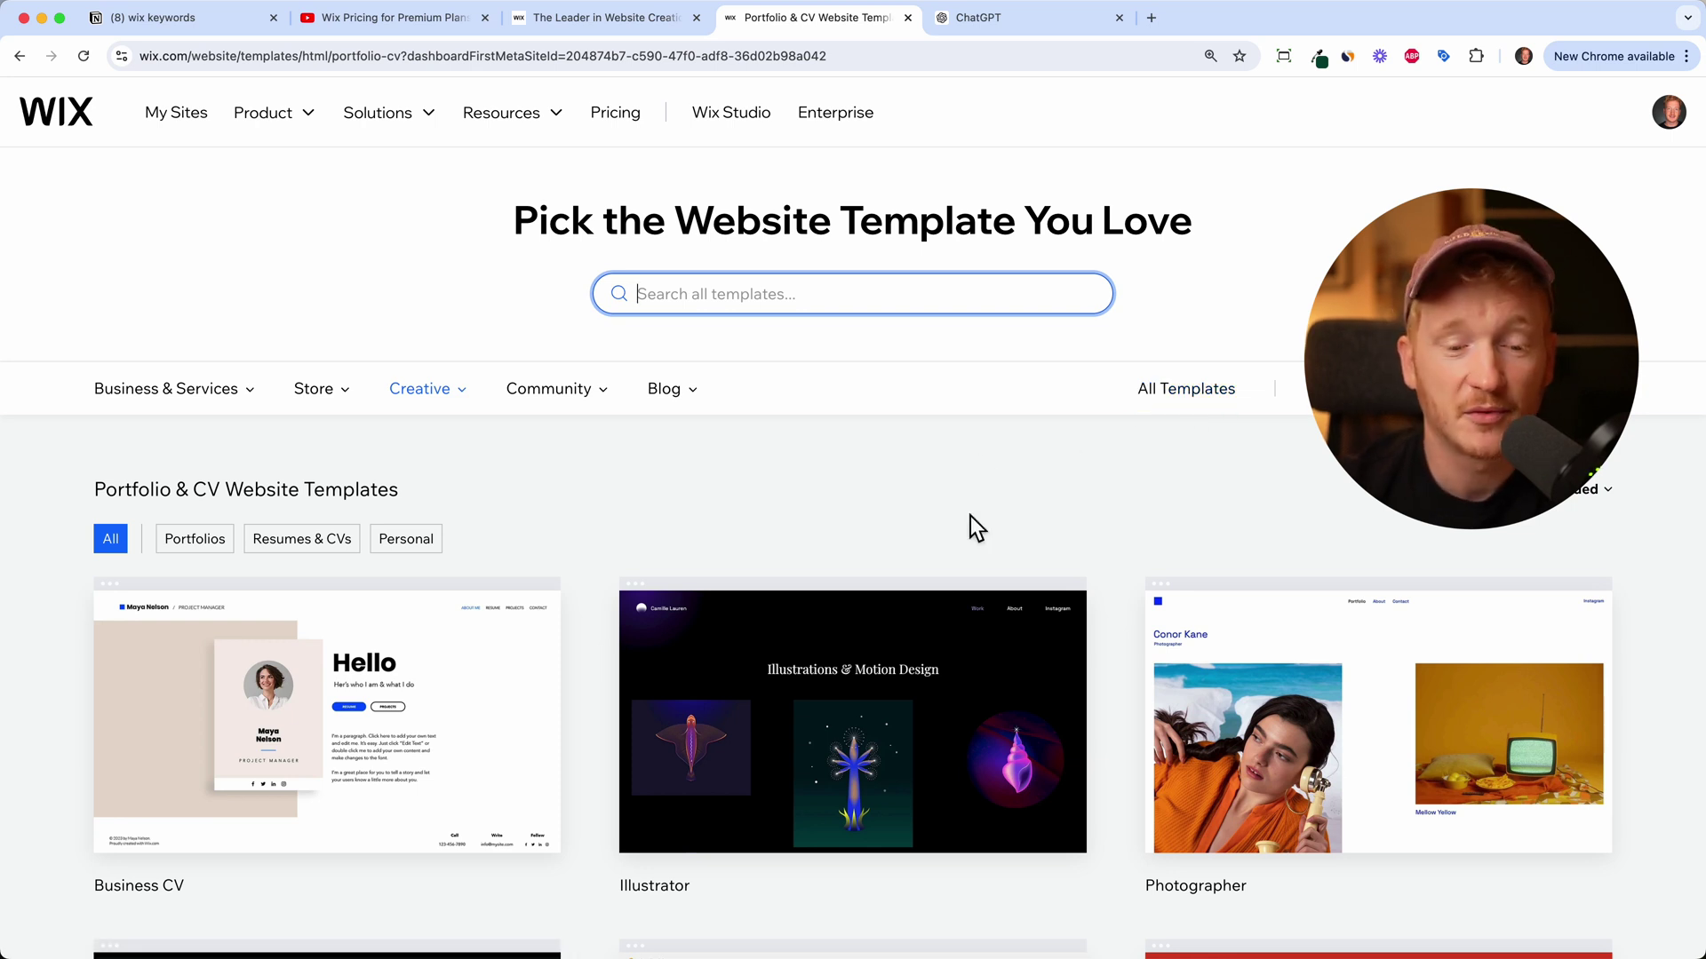
# Begin a new Portfolio site and reach the 'Bring your ideas to life with AI' screen.
pyautogui.click(428, 33)
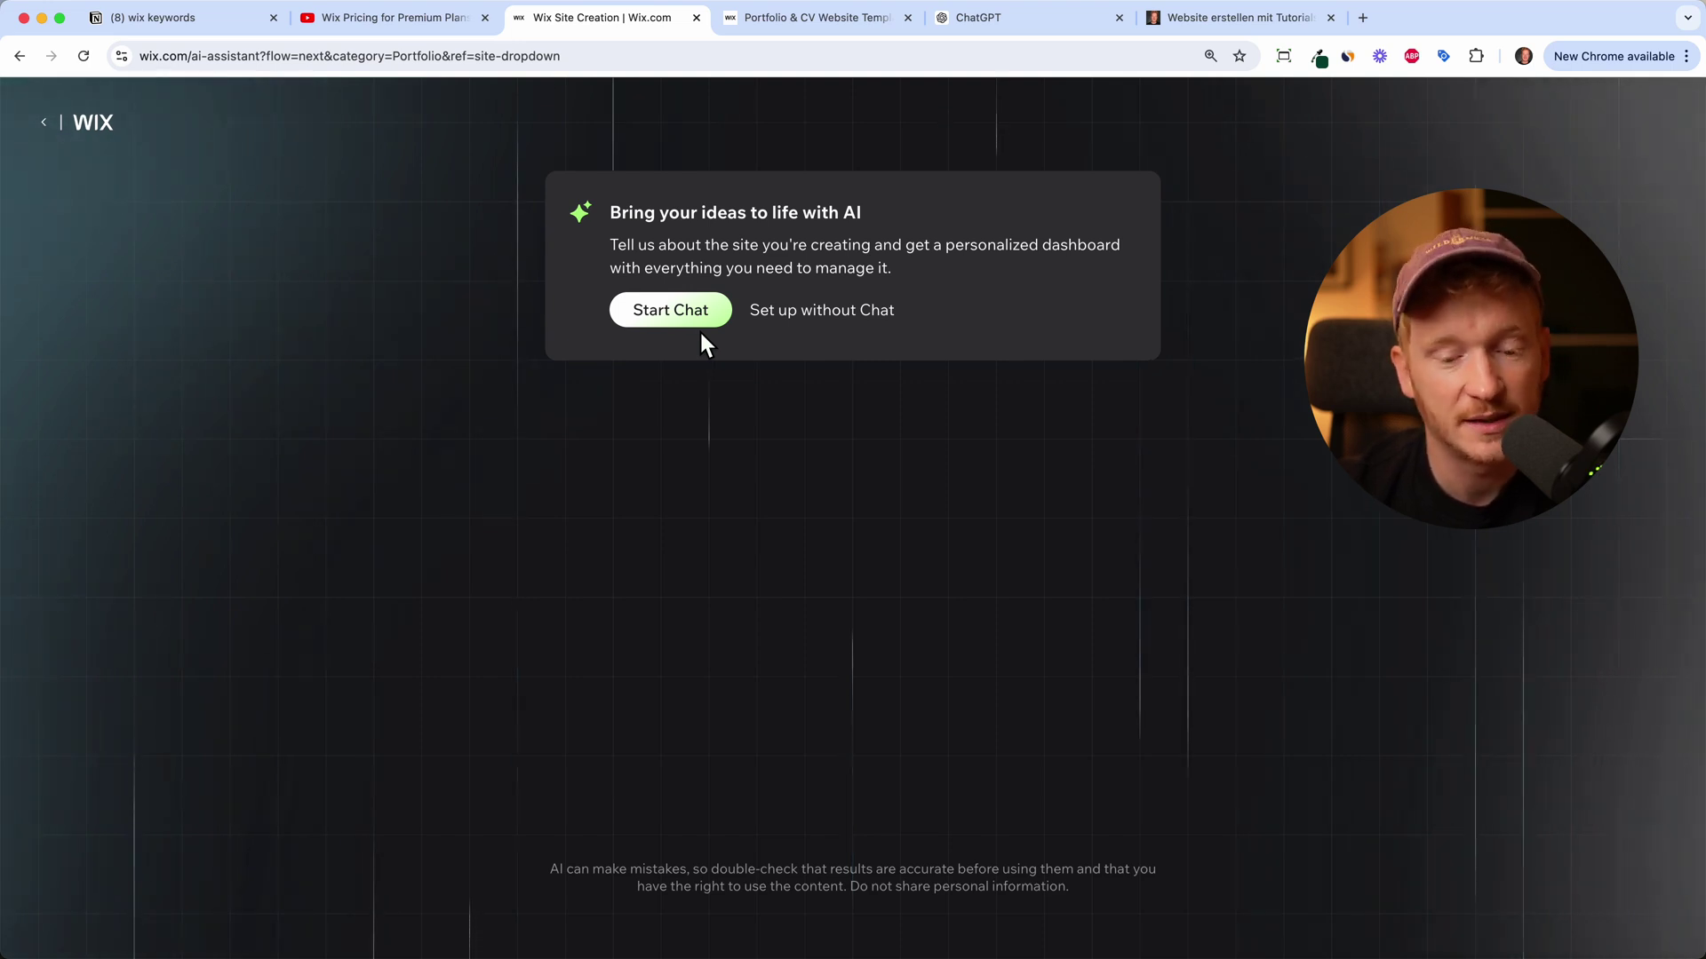
# Set up the site as a Portfolio without the AI chat and return to its dashboard checklist.
pyautogui.click(861, 319)
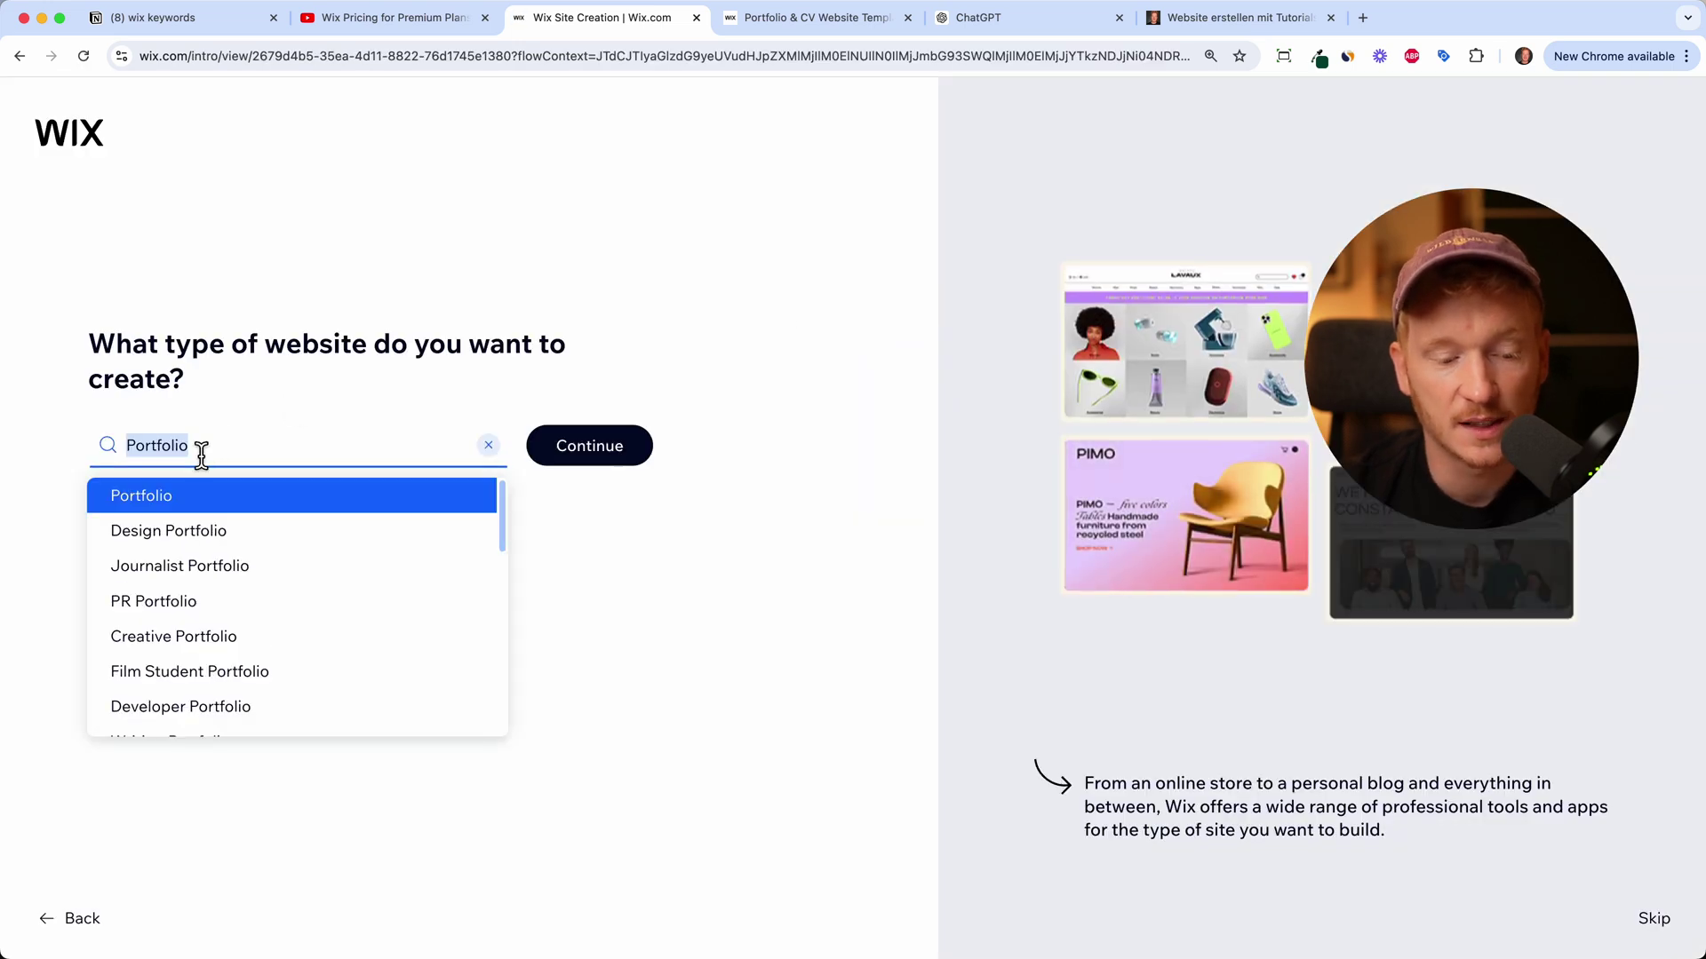
pyautogui.click(632, 477)
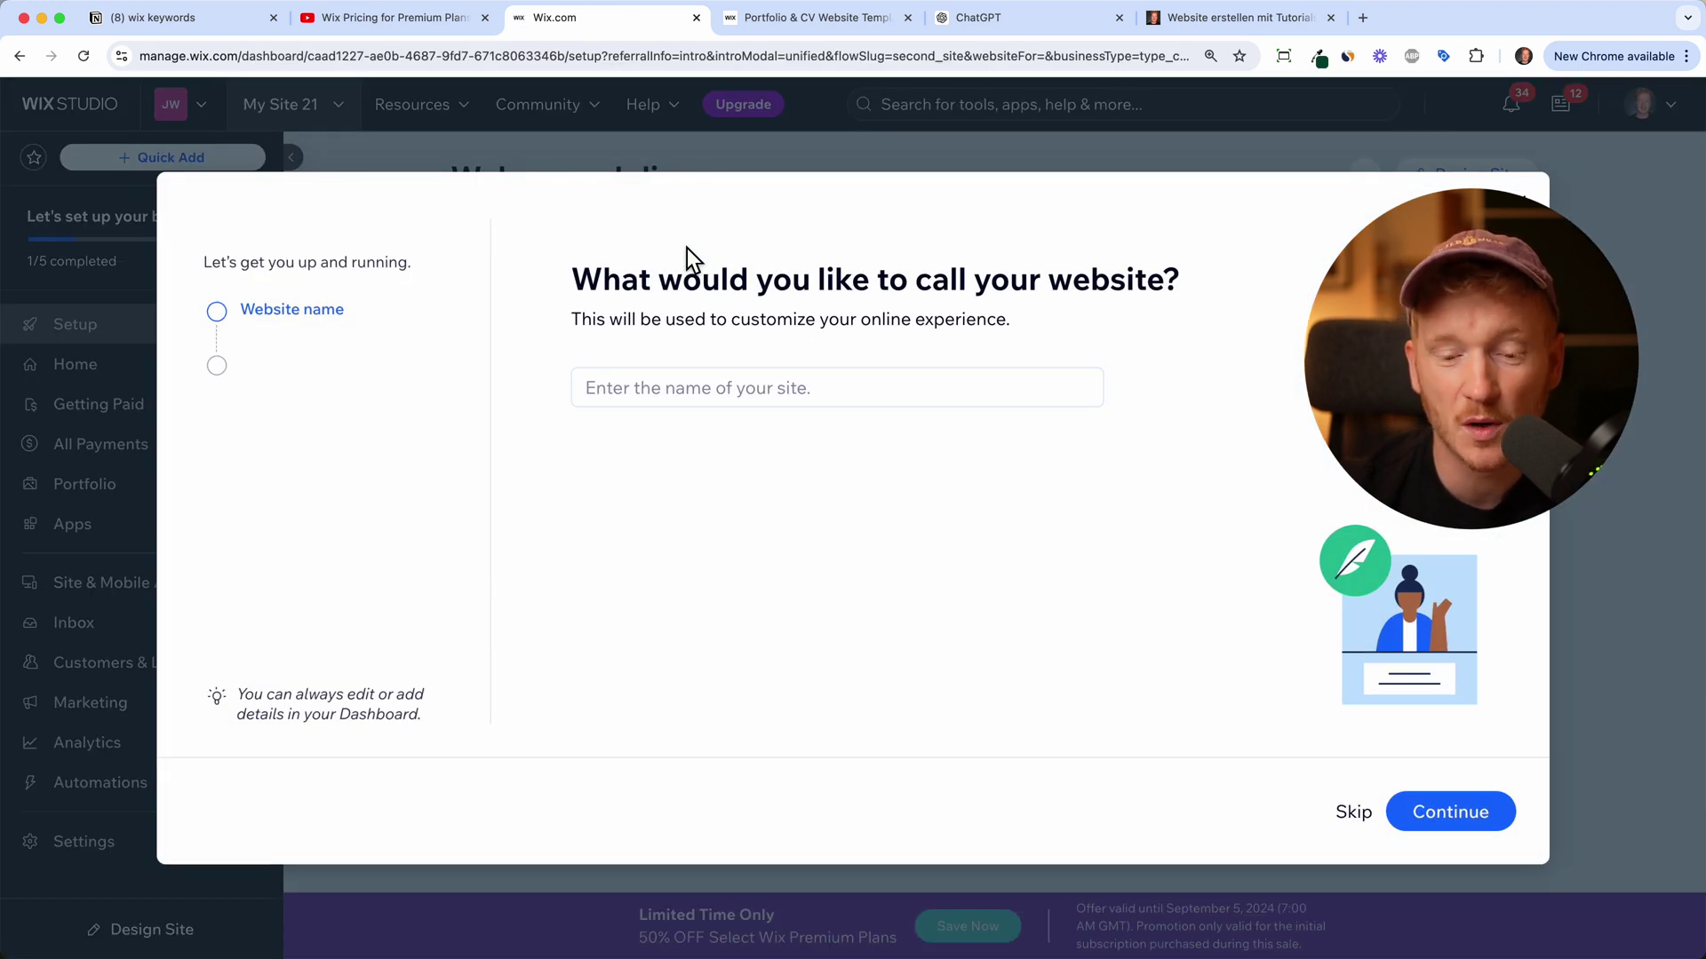
pyautogui.hotkey('ctrl', 'Tab')
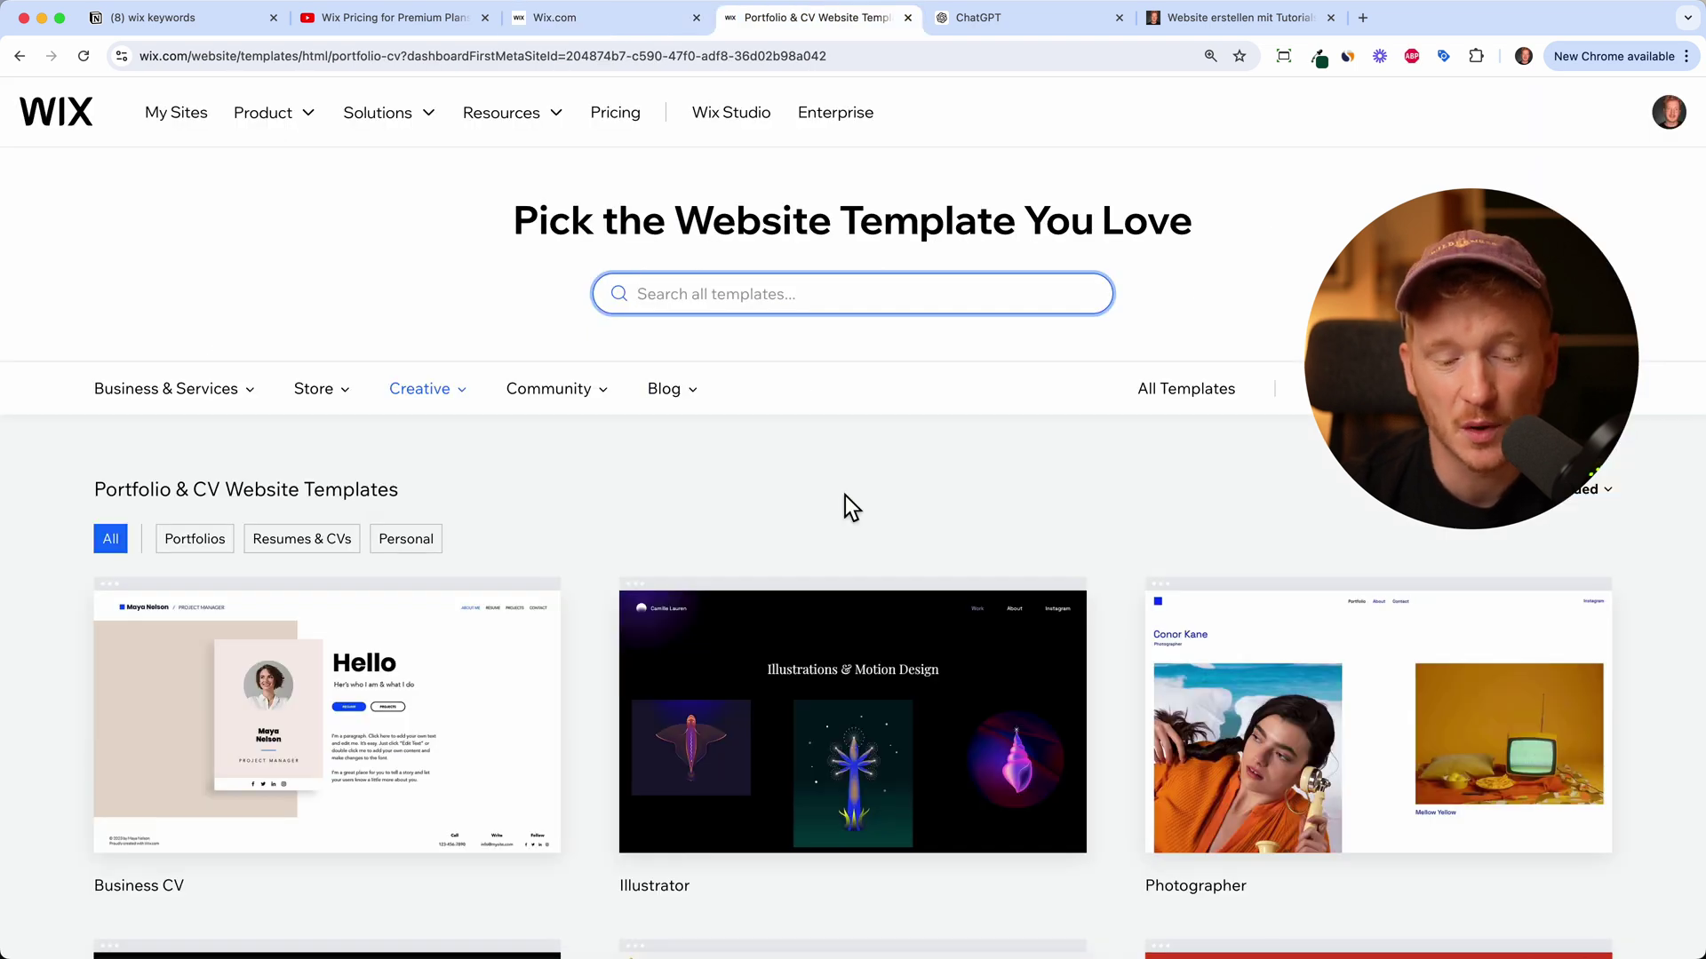
pyautogui.scroll(-5, 845, 494)
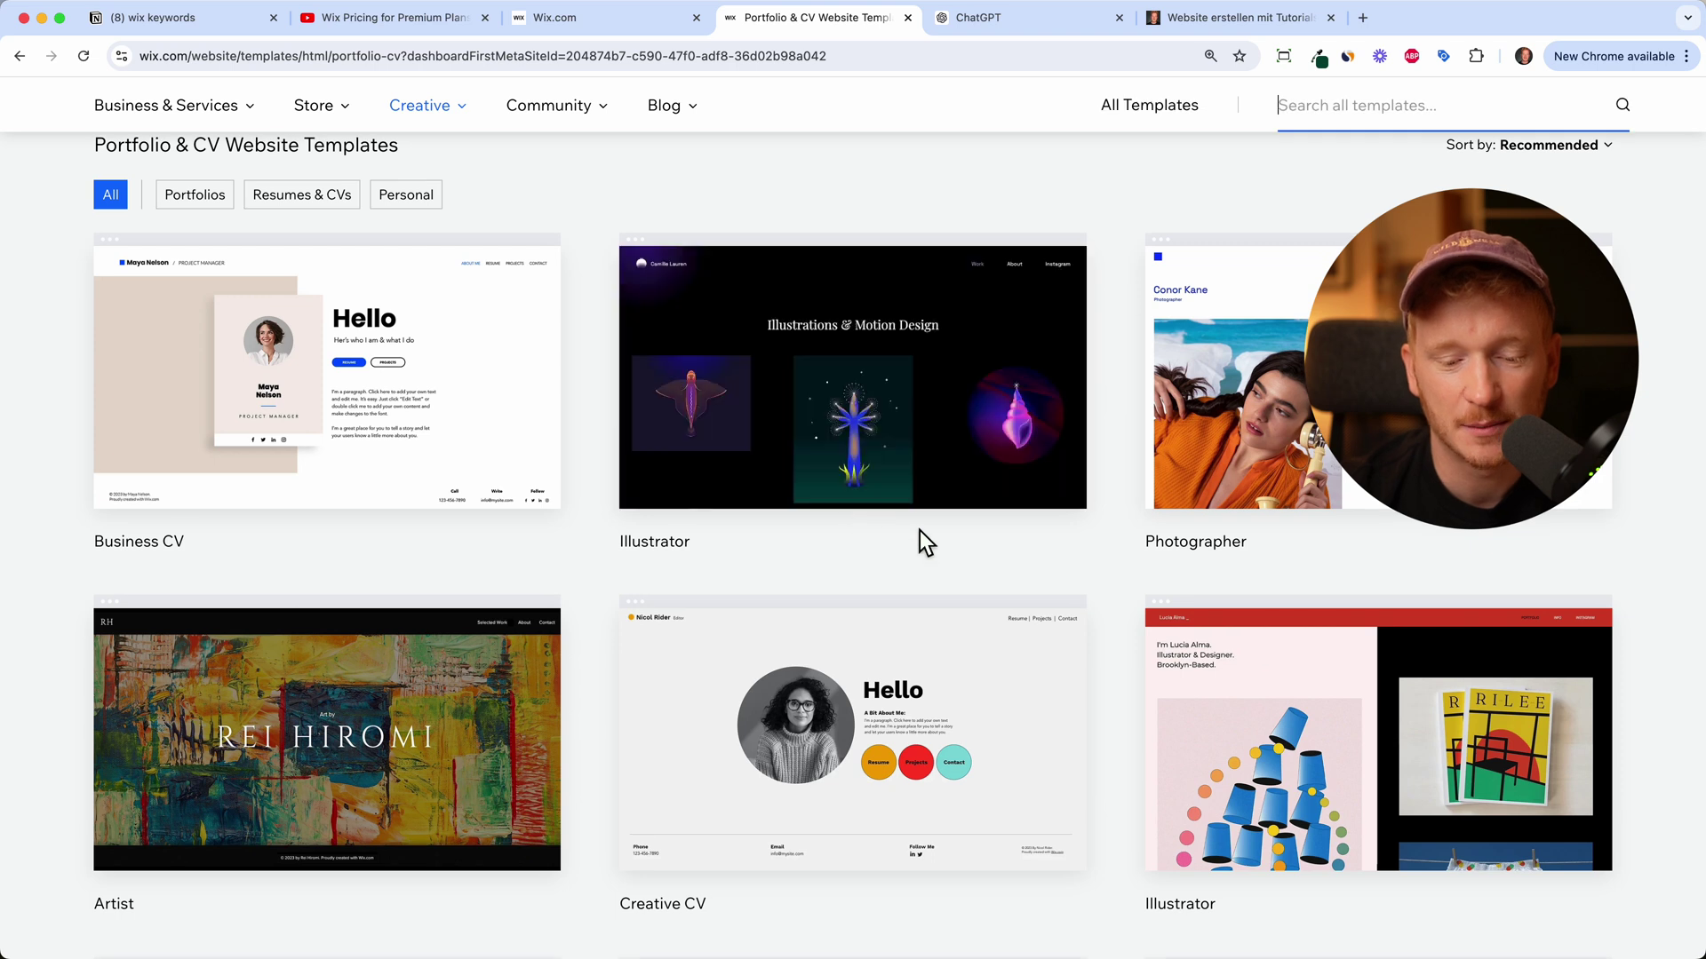
pyautogui.click(635, 21)
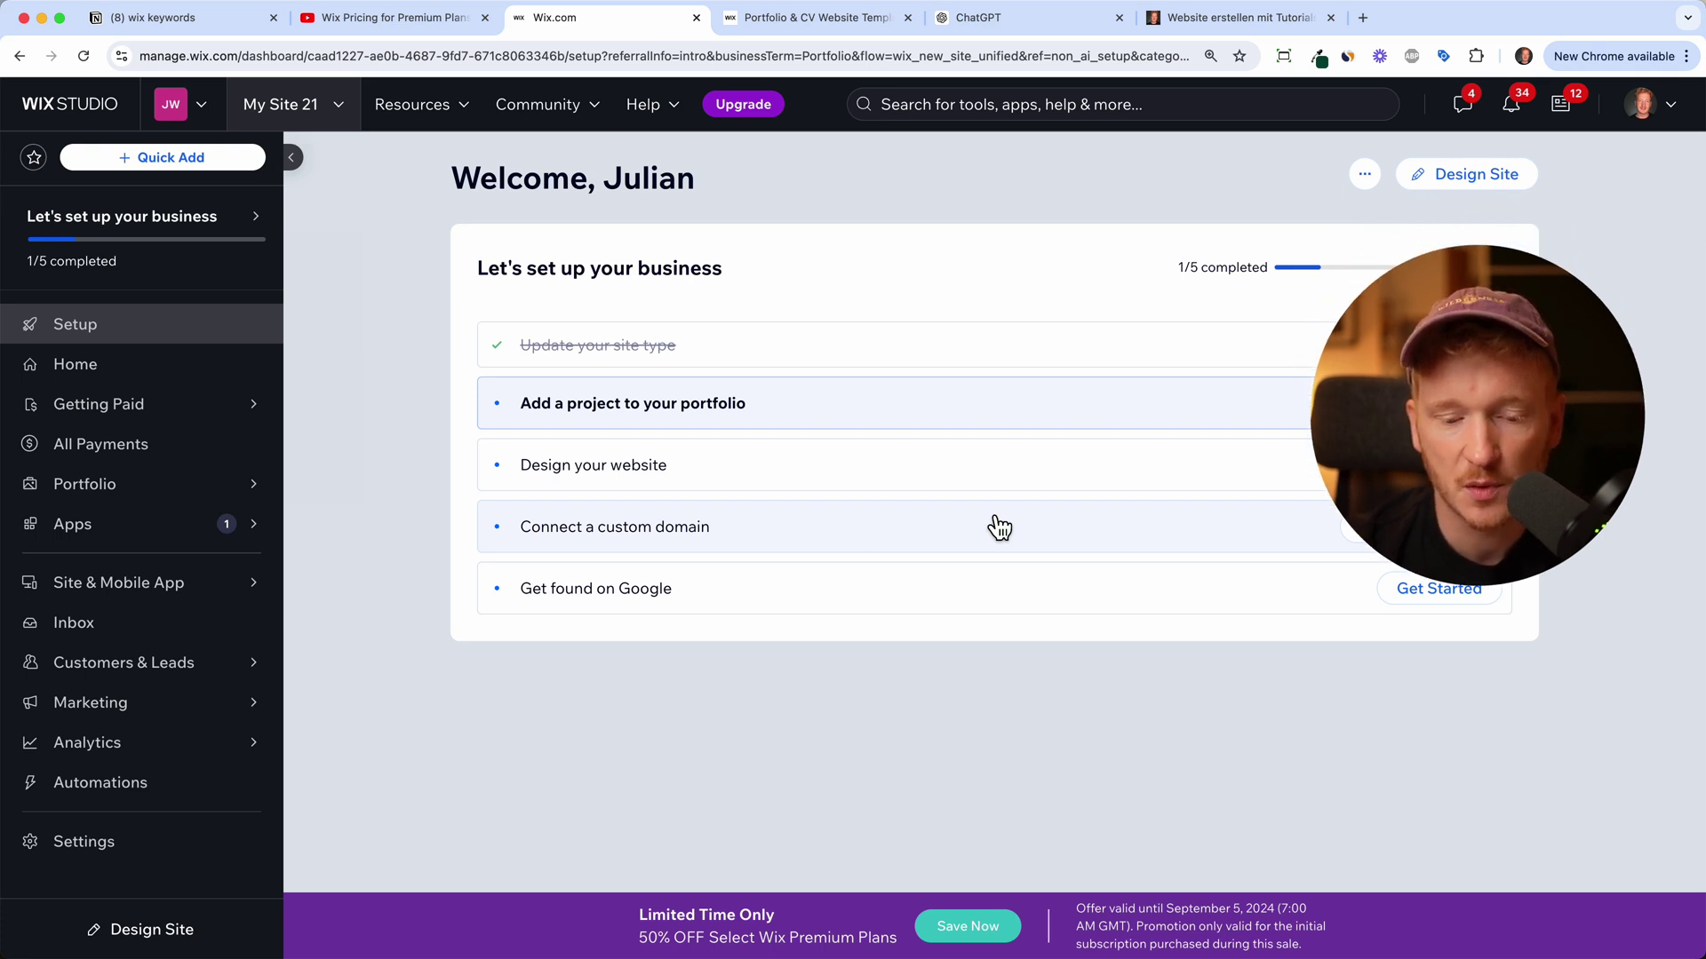
# Start Design Site from the dashboard to reach the AI-or-template design choice.
pyautogui.moveTo(250, 515)
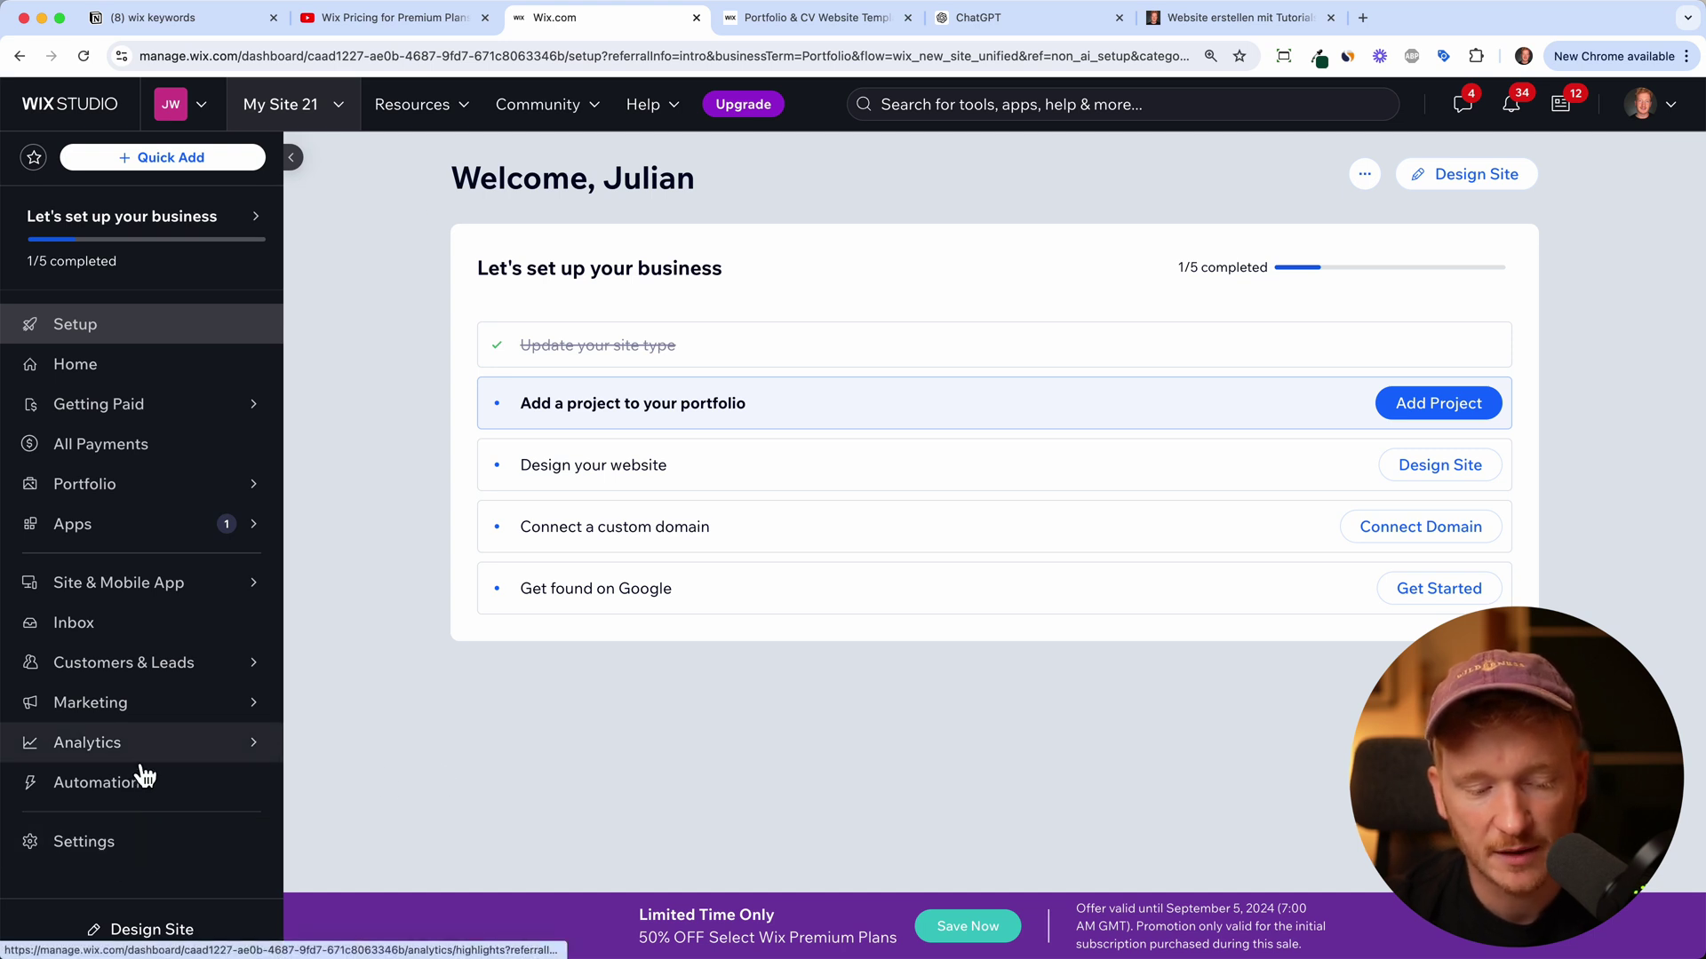
pyautogui.moveTo(142, 766)
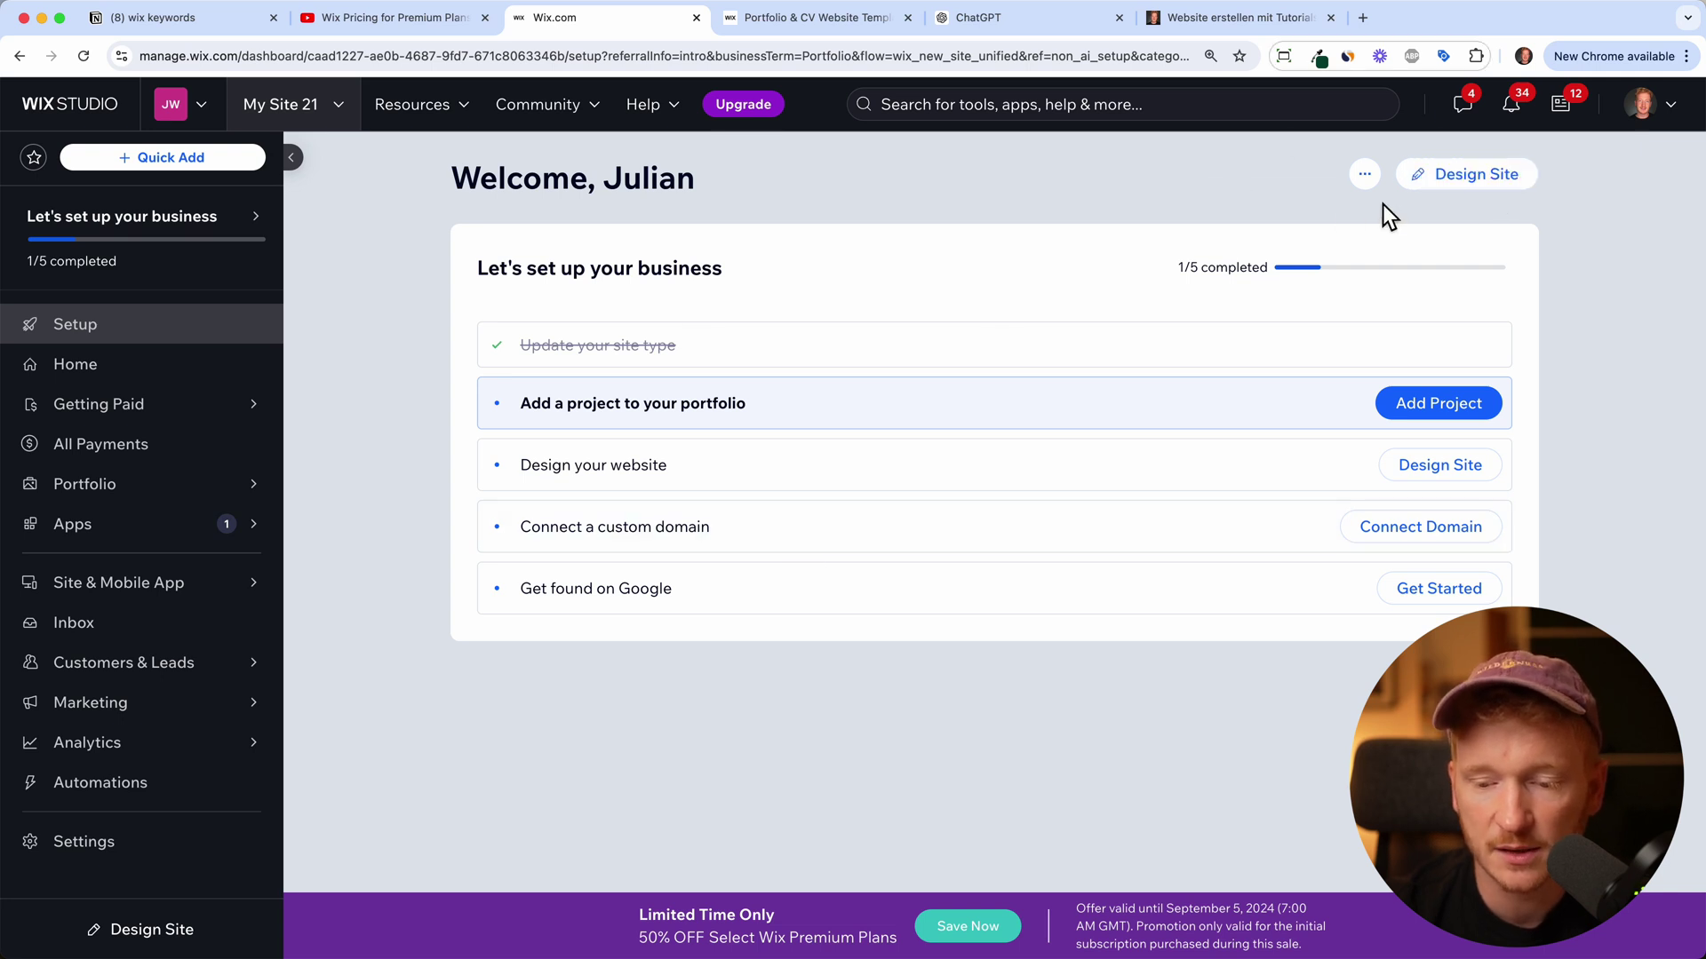
pyautogui.click(1483, 177)
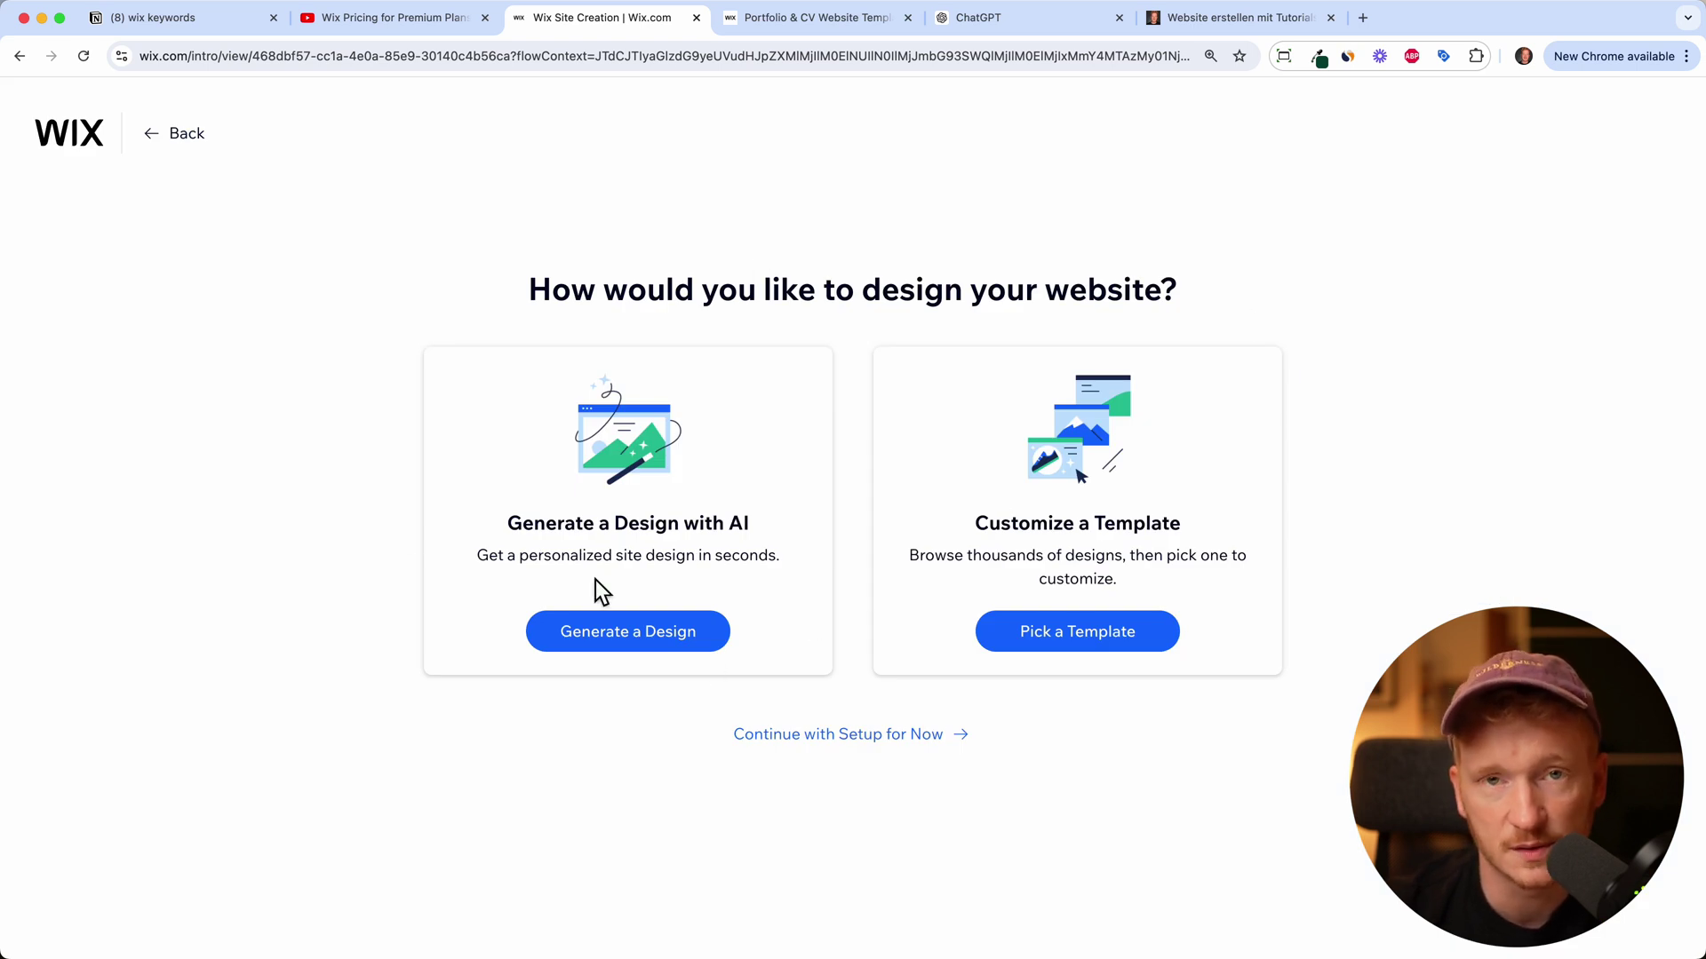
# Choose to customize a template and filter the gallery to Creative > Portfolios.
pyautogui.click(1117, 641)
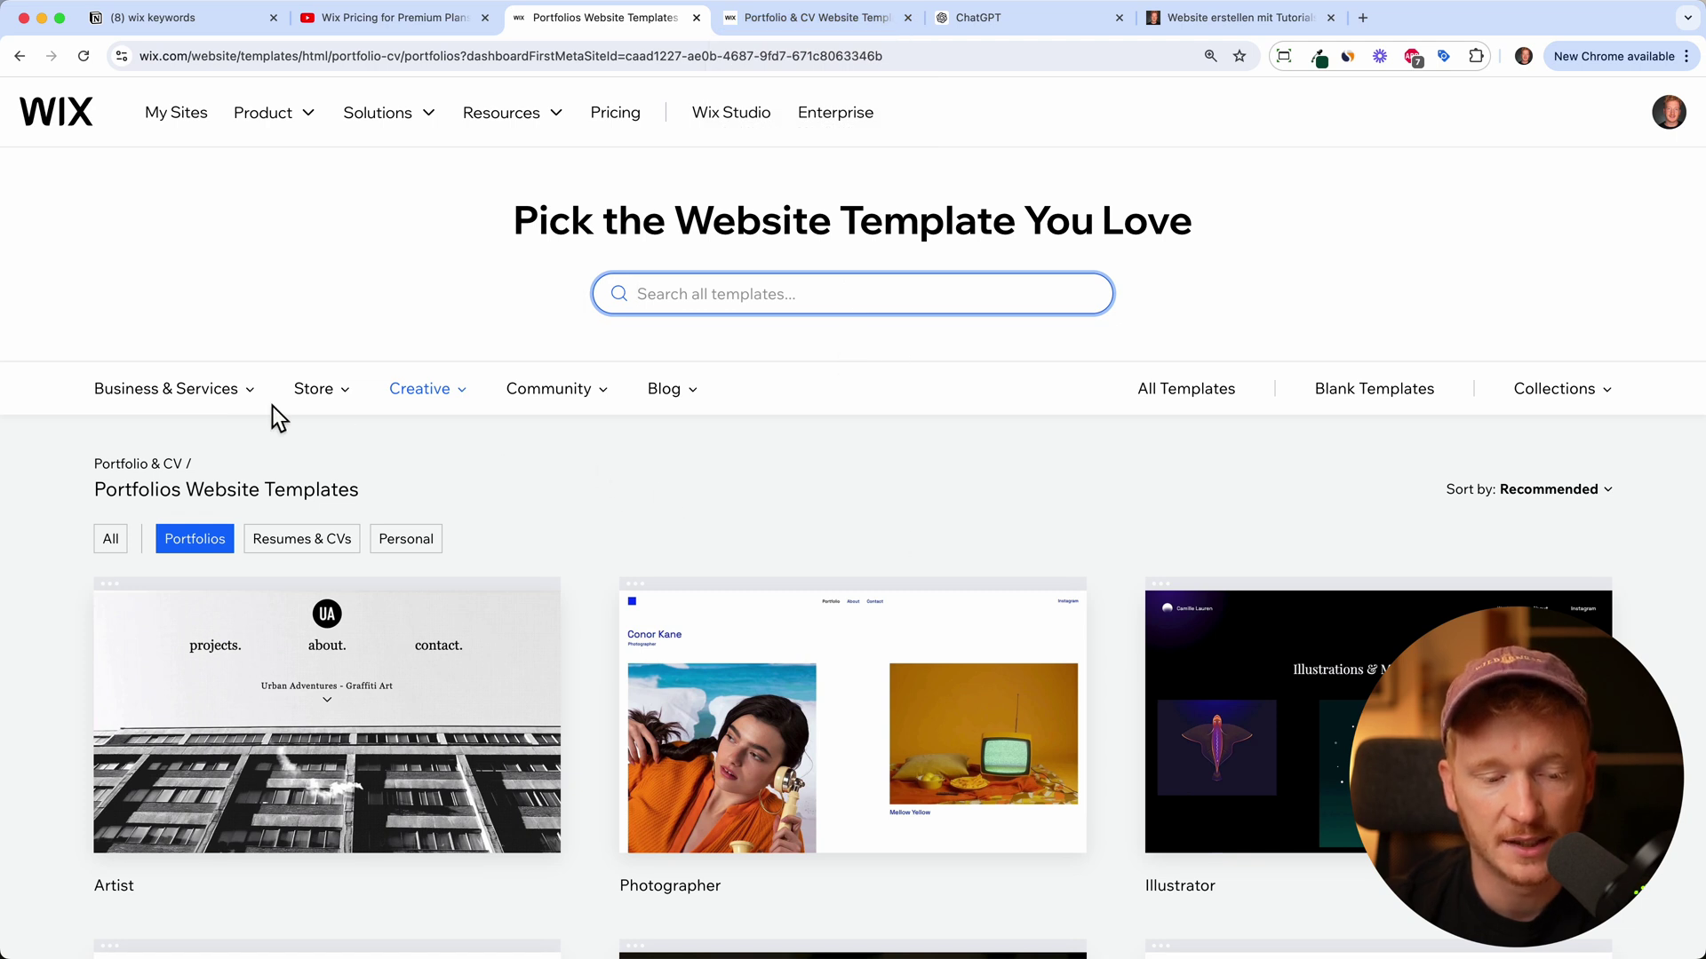
pyautogui.moveTo(241, 405)
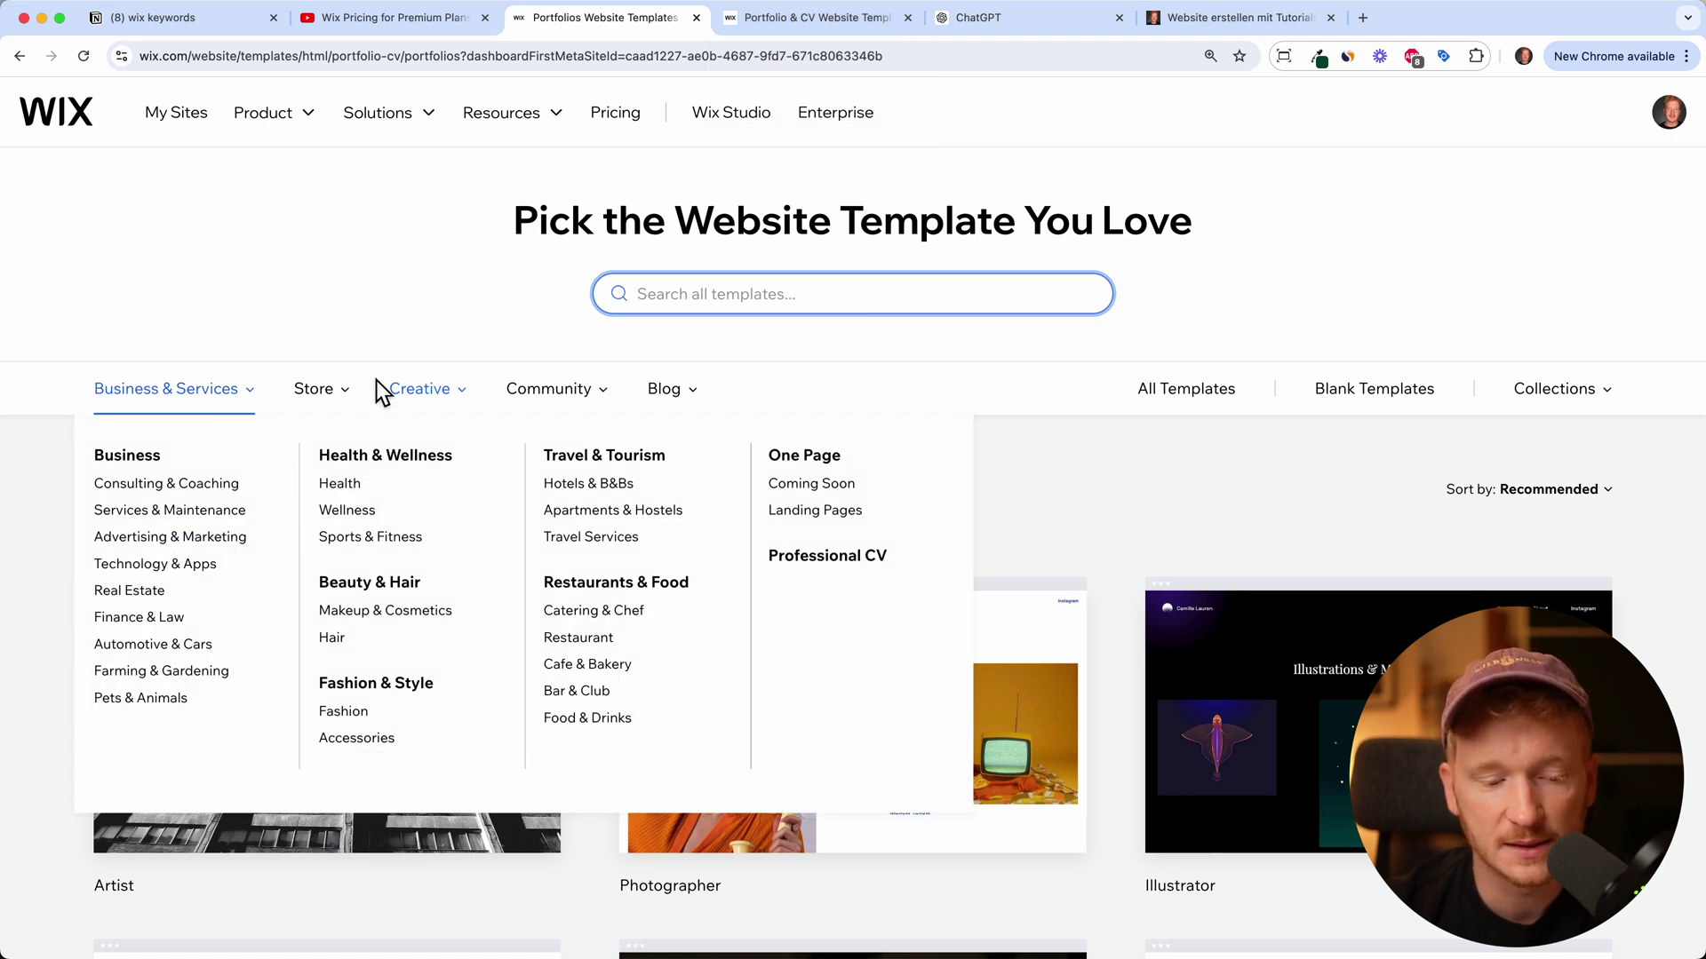
pyautogui.moveTo(438, 411)
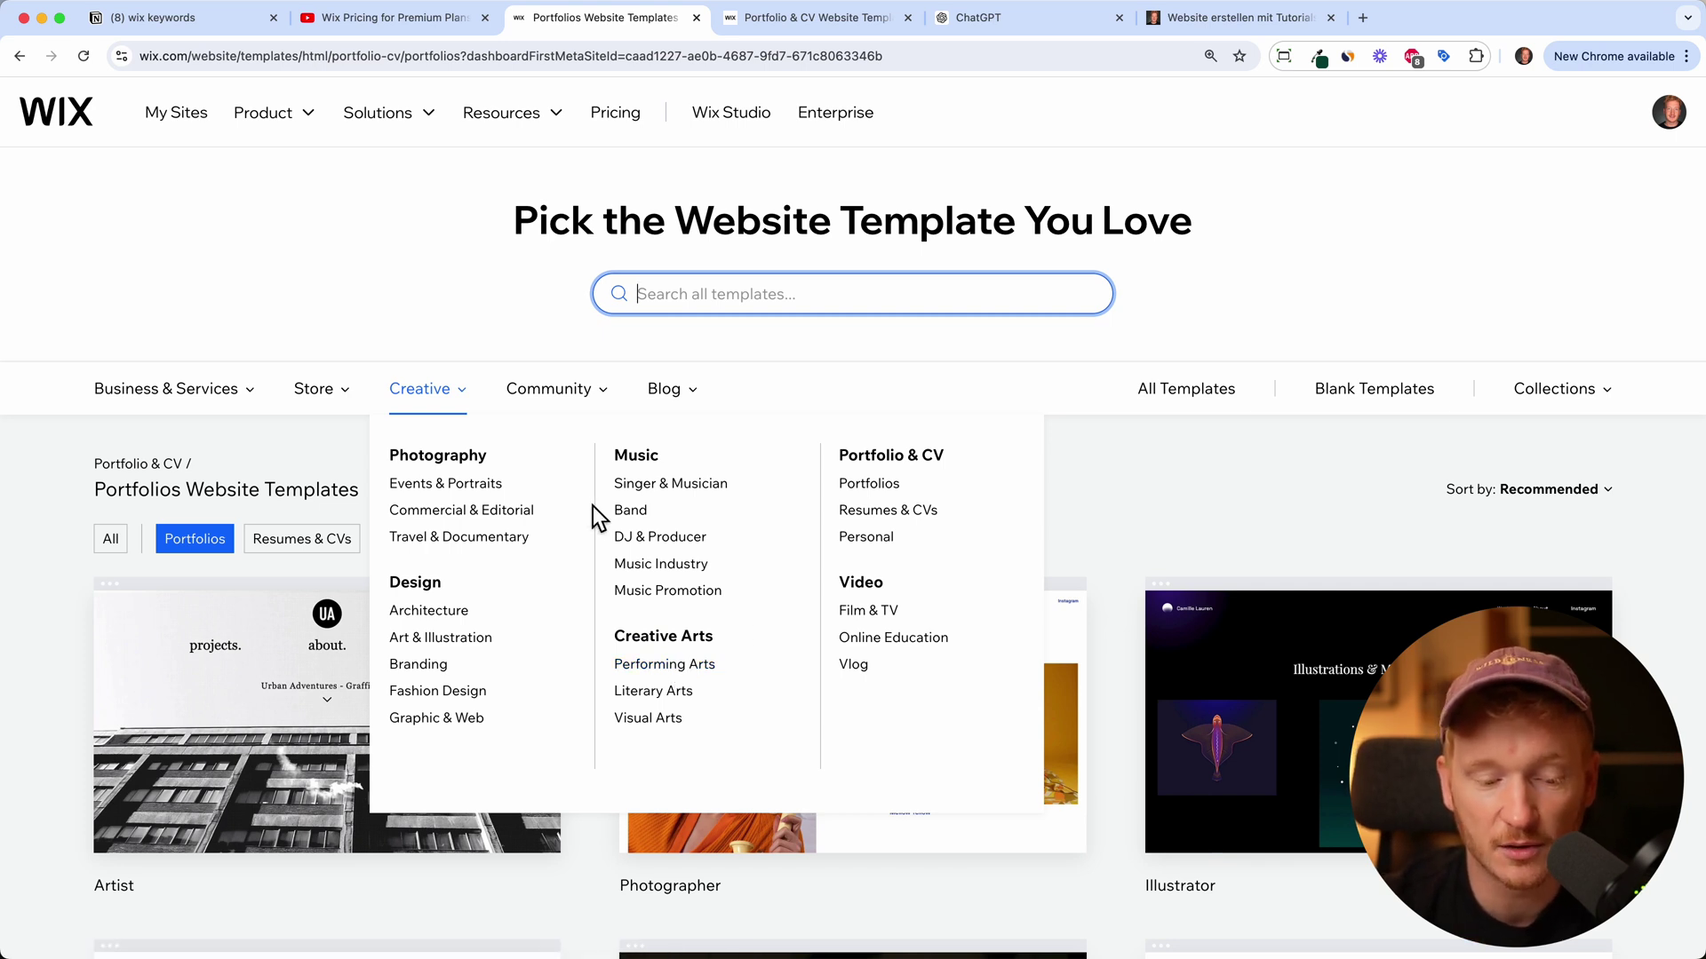
pyautogui.click(875, 488)
pyautogui.scroll(-5, 933, 533)
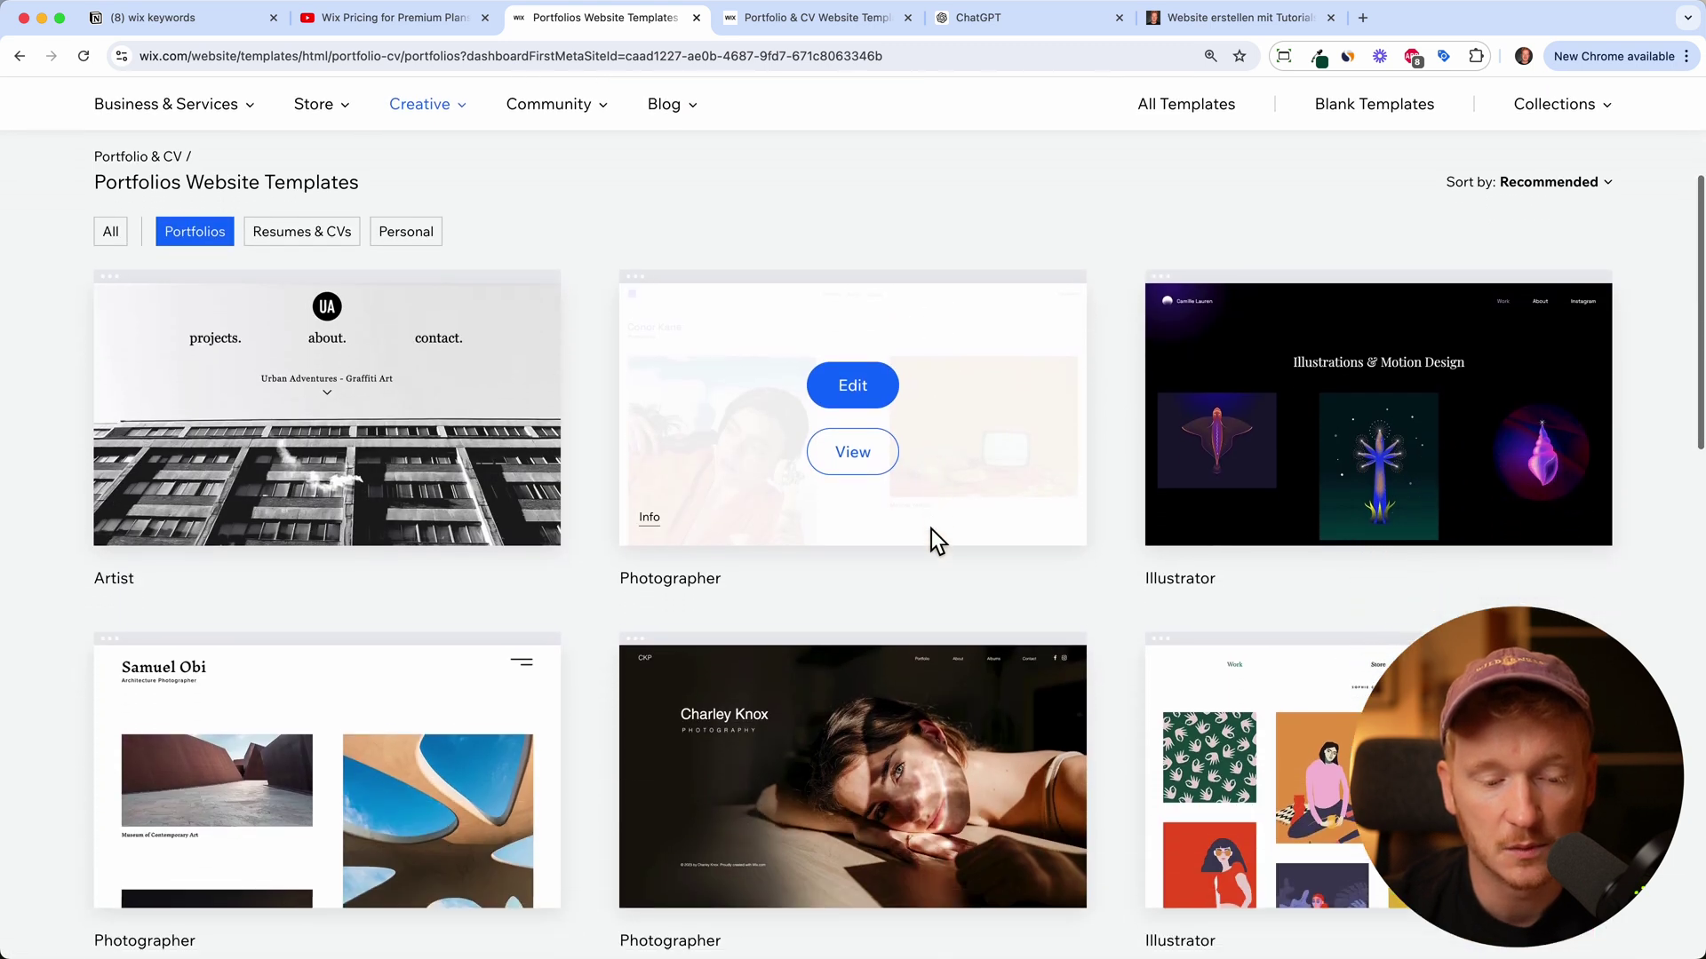
# Preview the Artist template and scroll through its desktop layout.
pyautogui.moveTo(352, 488)
pyautogui.click(335, 457)
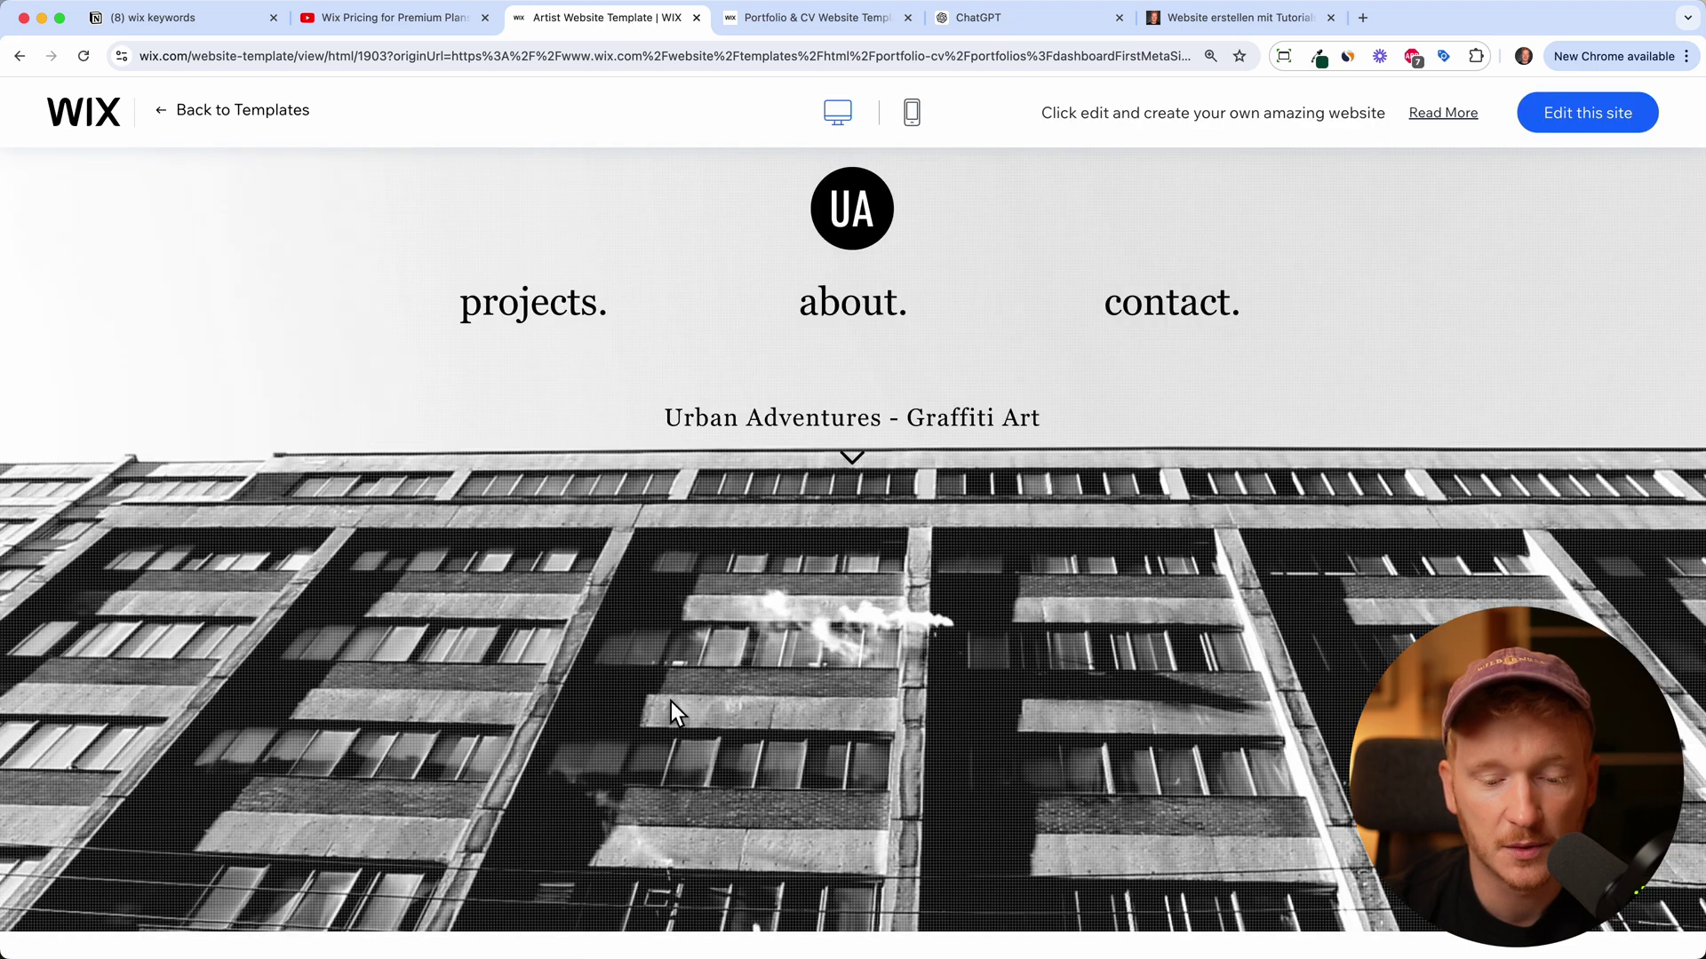
pyautogui.scroll(-10, 835, 689)
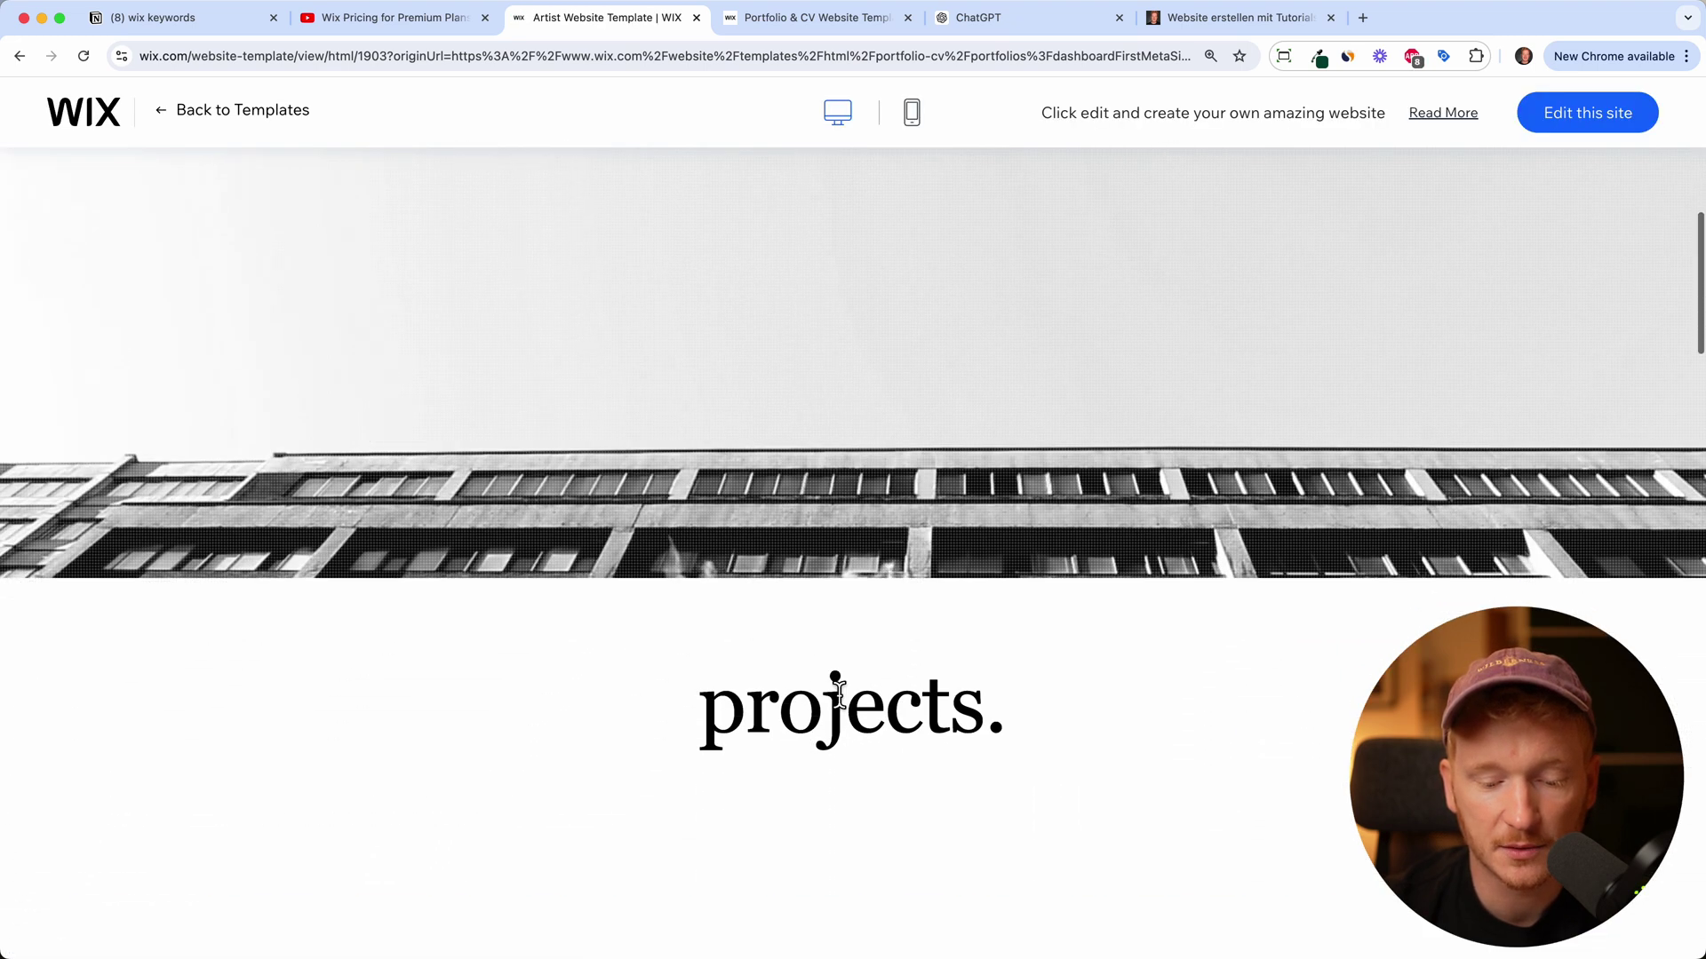
pyautogui.scroll(-8, 839, 694)
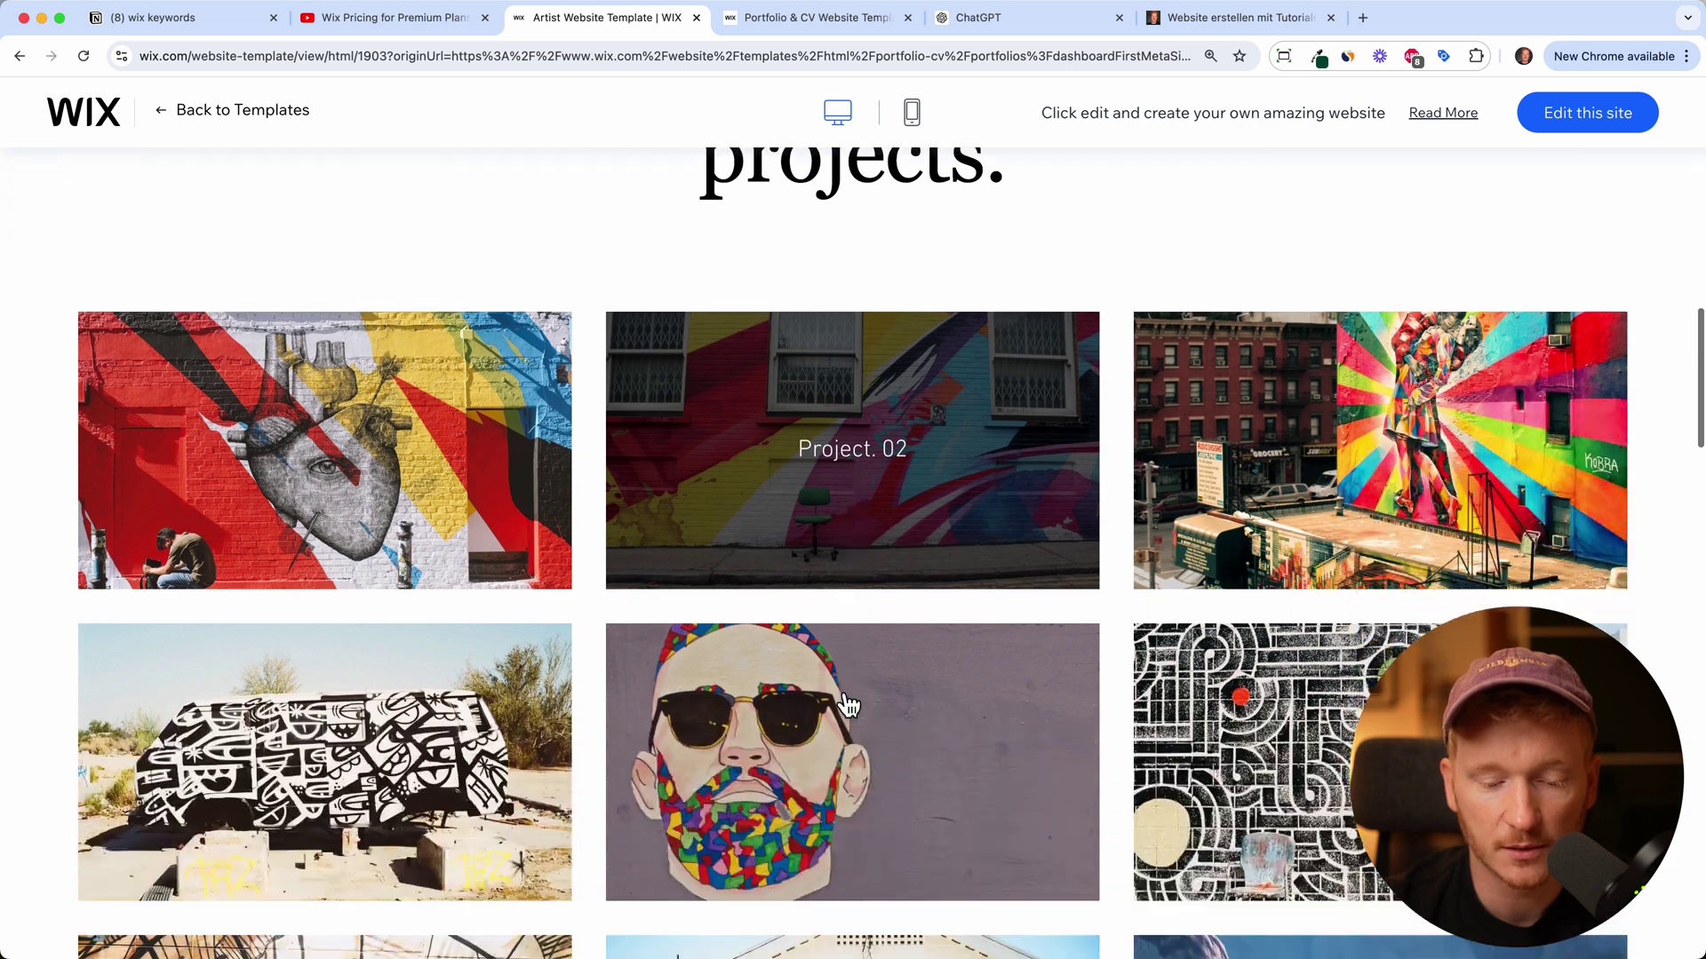
pyautogui.scroll(-12, 837, 690)
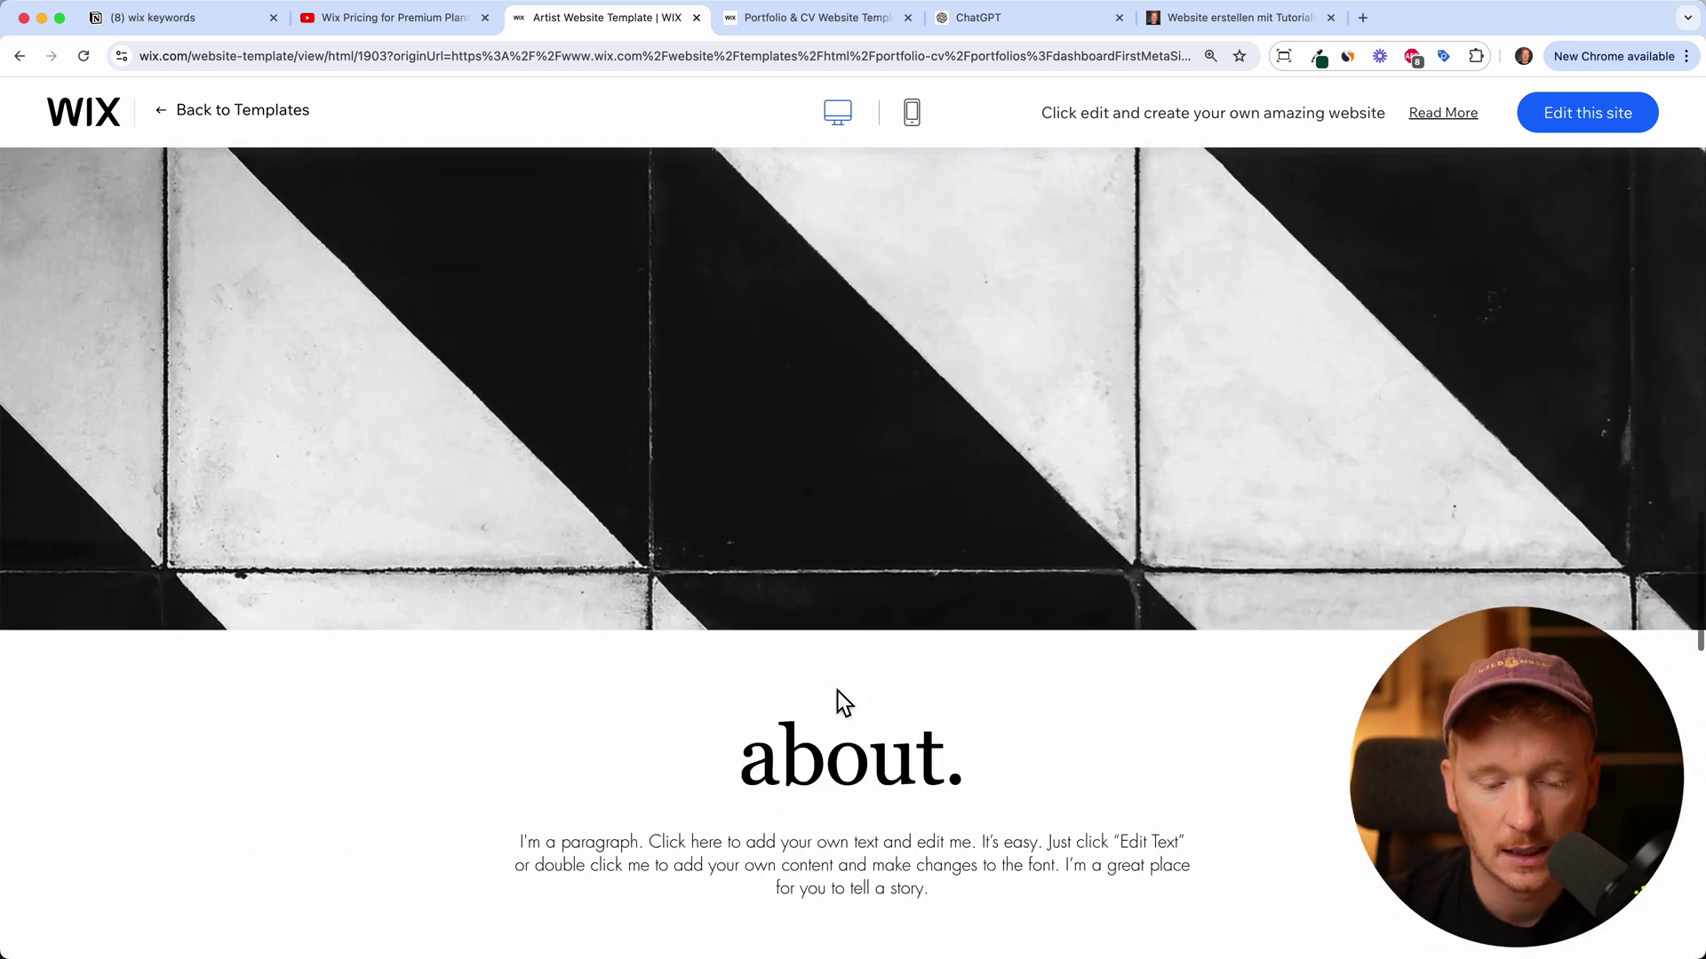
pyautogui.scroll(-10, 837, 690)
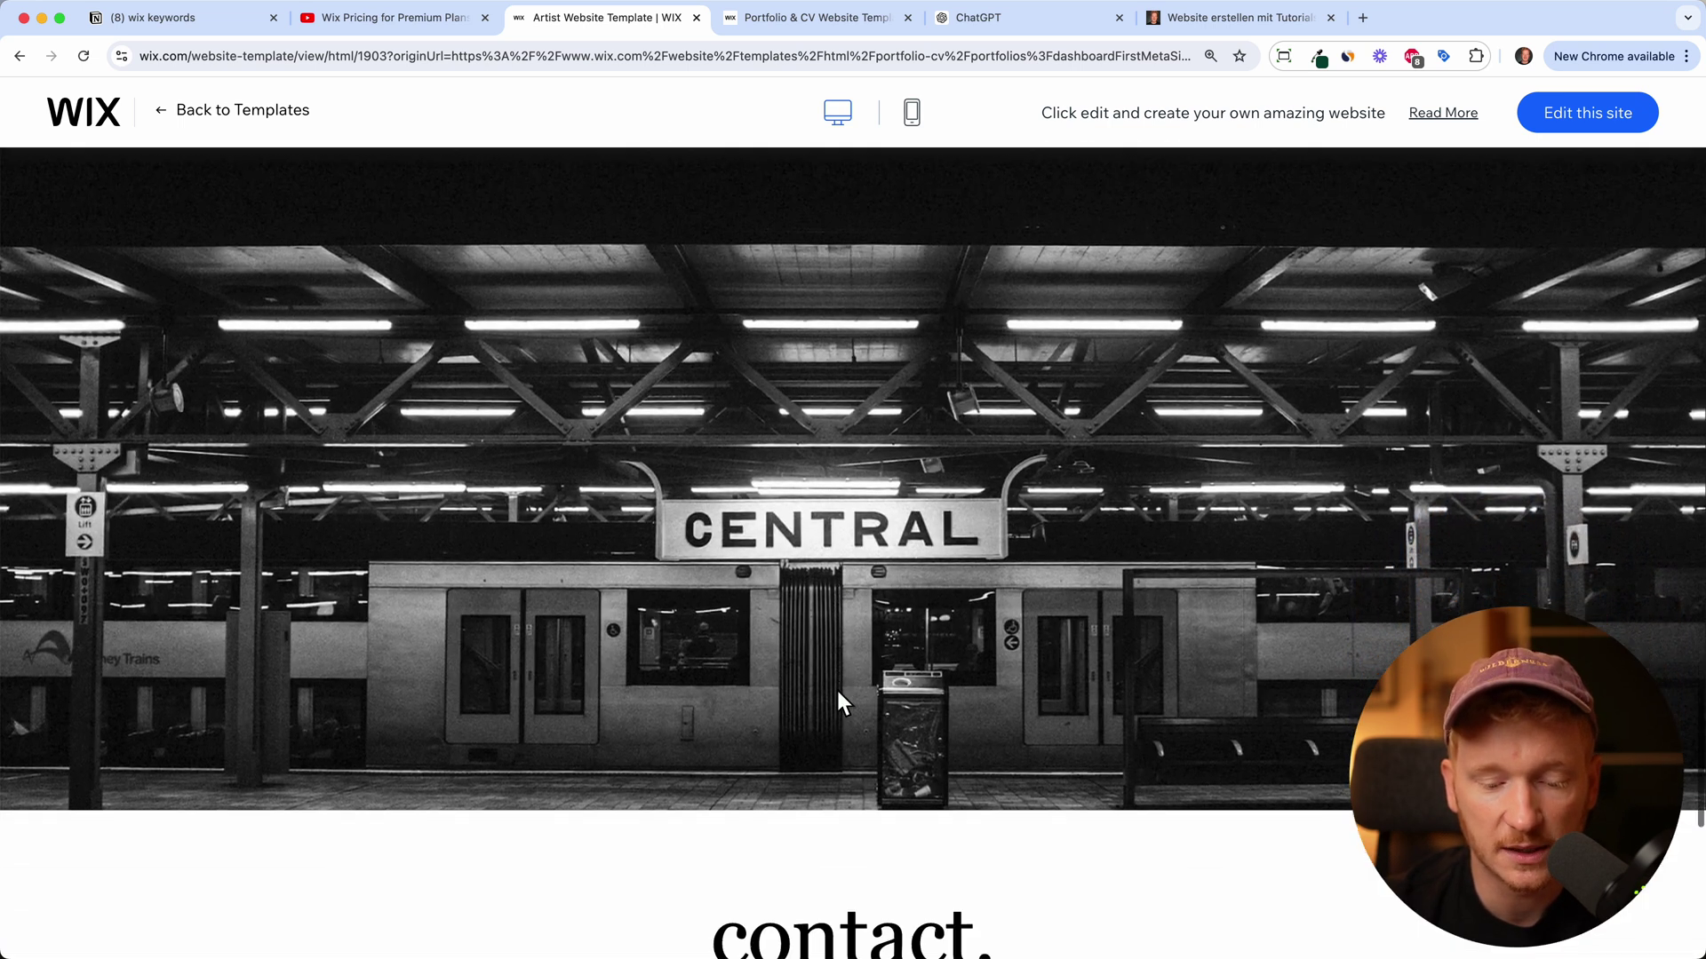
pyautogui.scroll(-5, 837, 702)
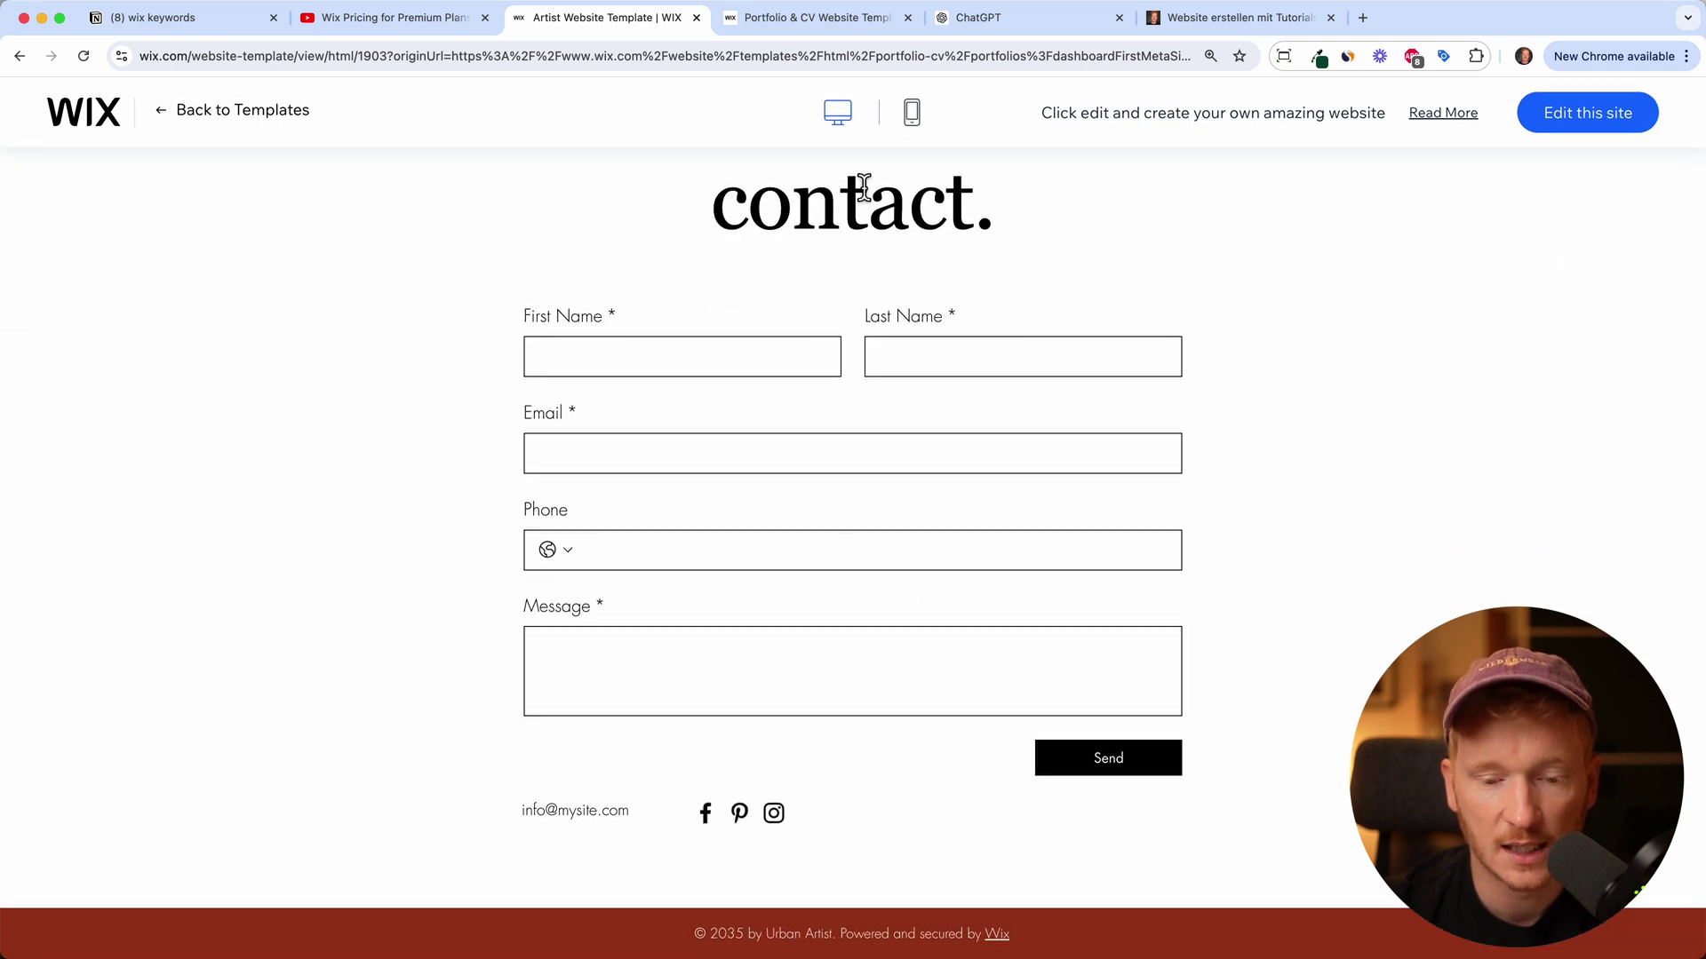
# Check the Artist template in mobile view, then return to the Portfolios gallery.
pyautogui.click(907, 107)
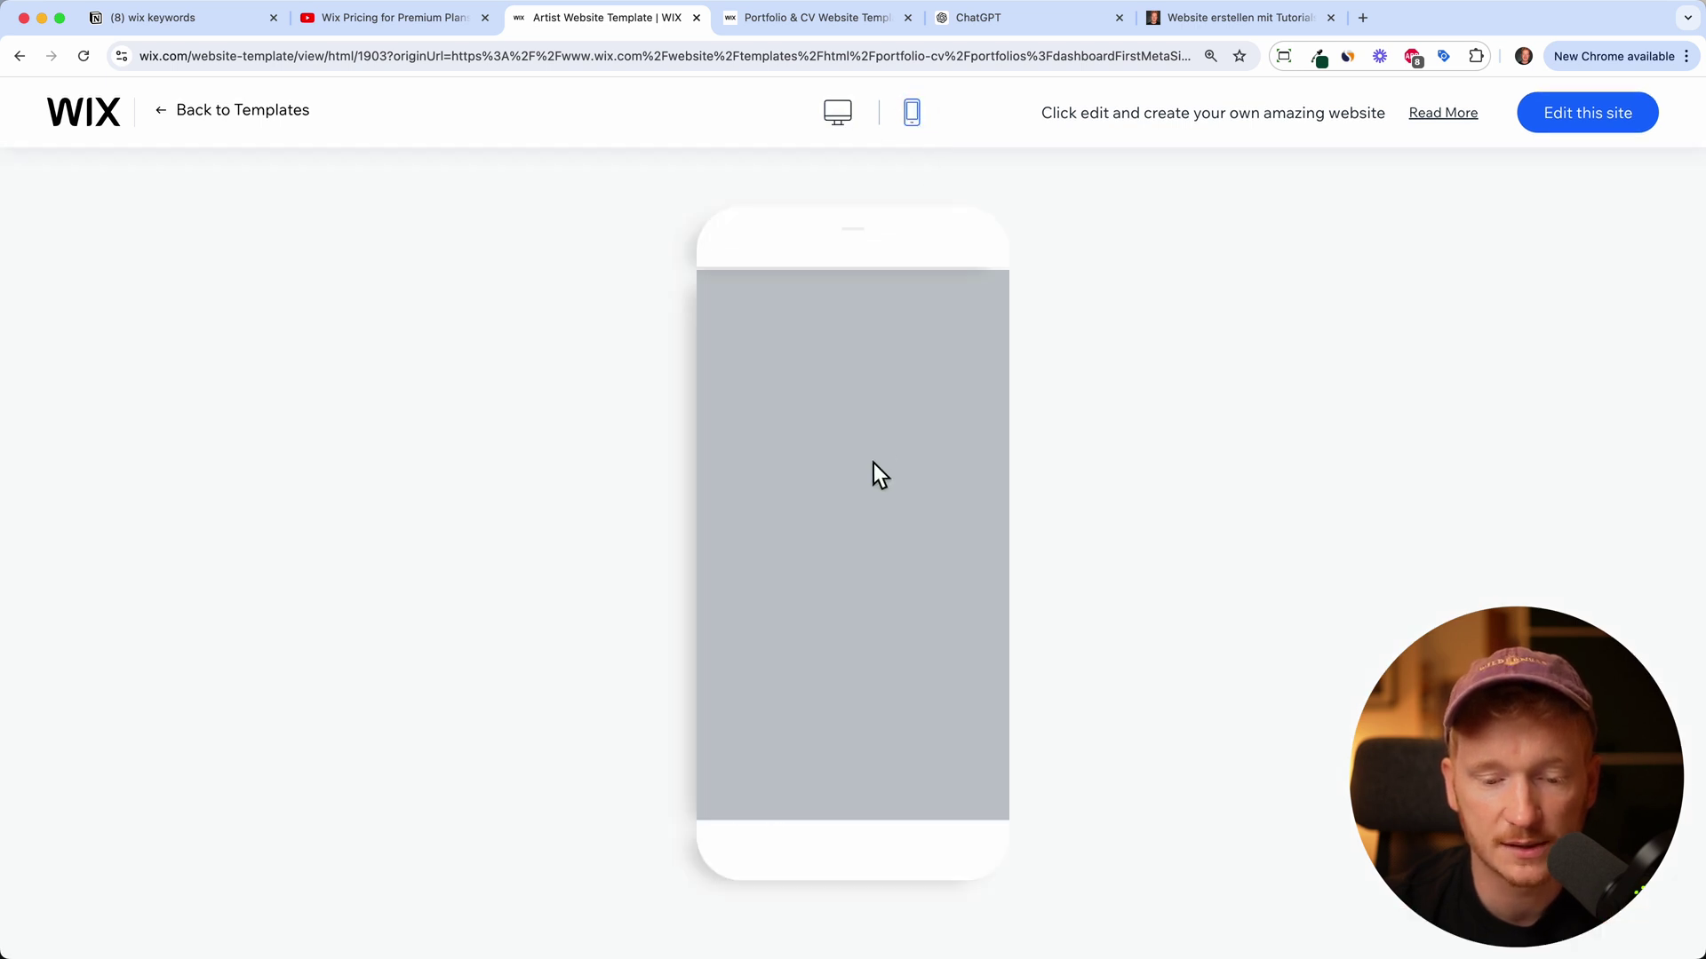
pyautogui.scroll(-10, 873, 461)
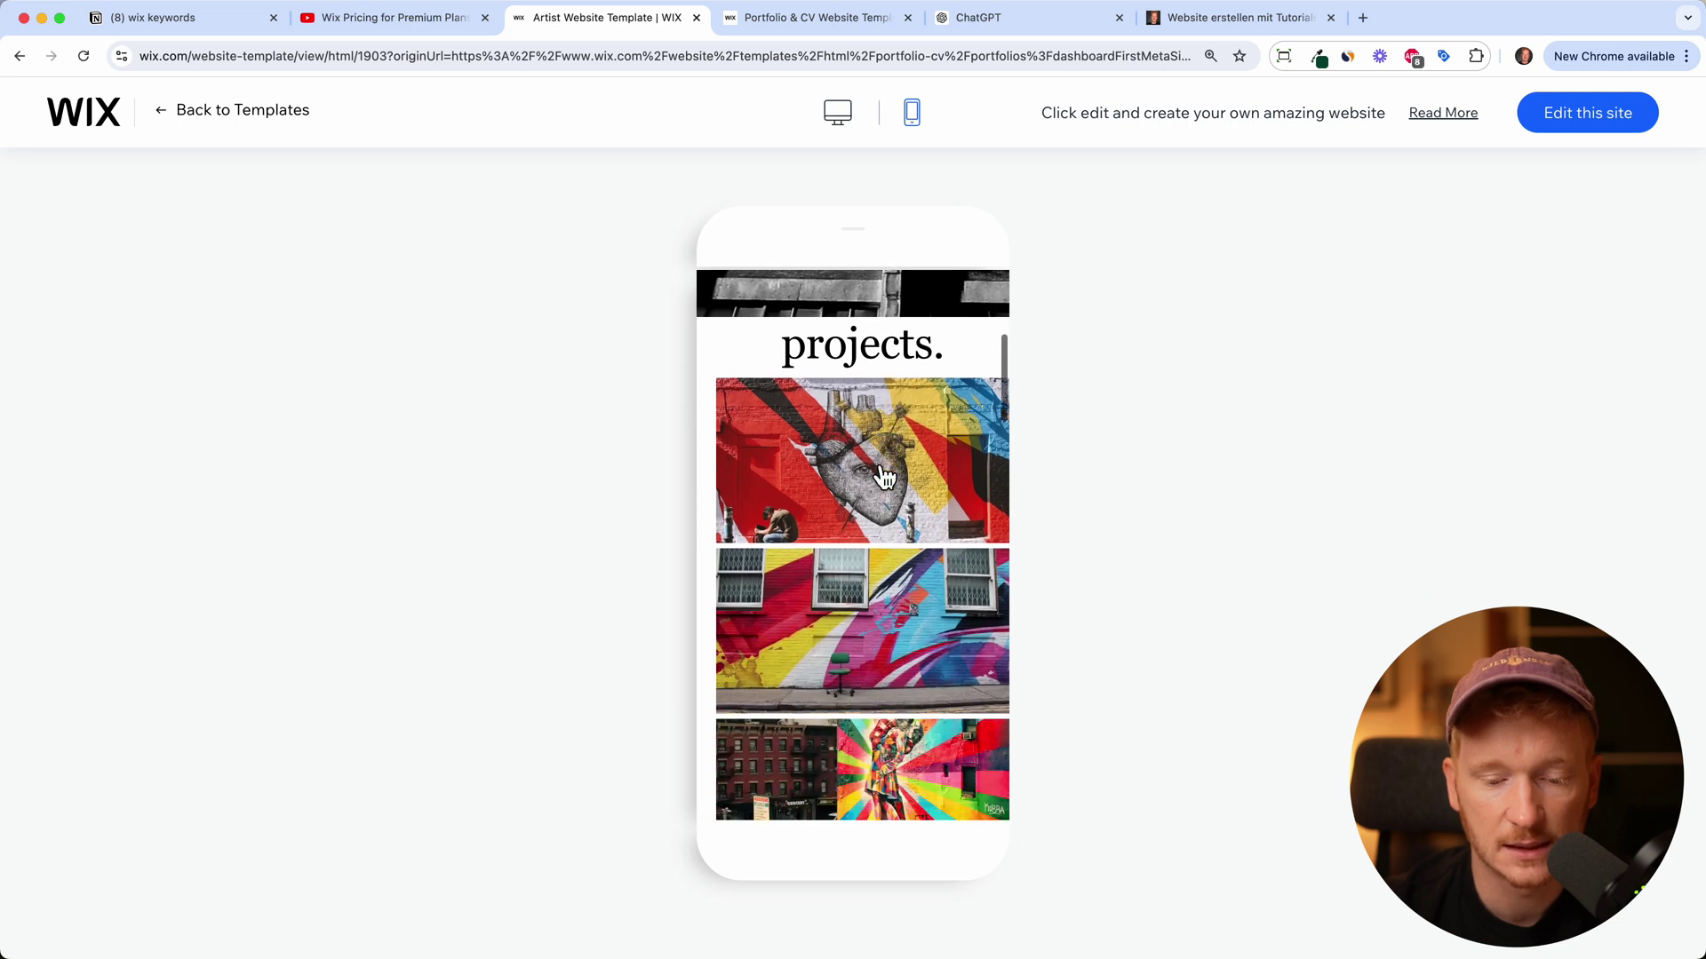
pyautogui.scroll(-10, 884, 478)
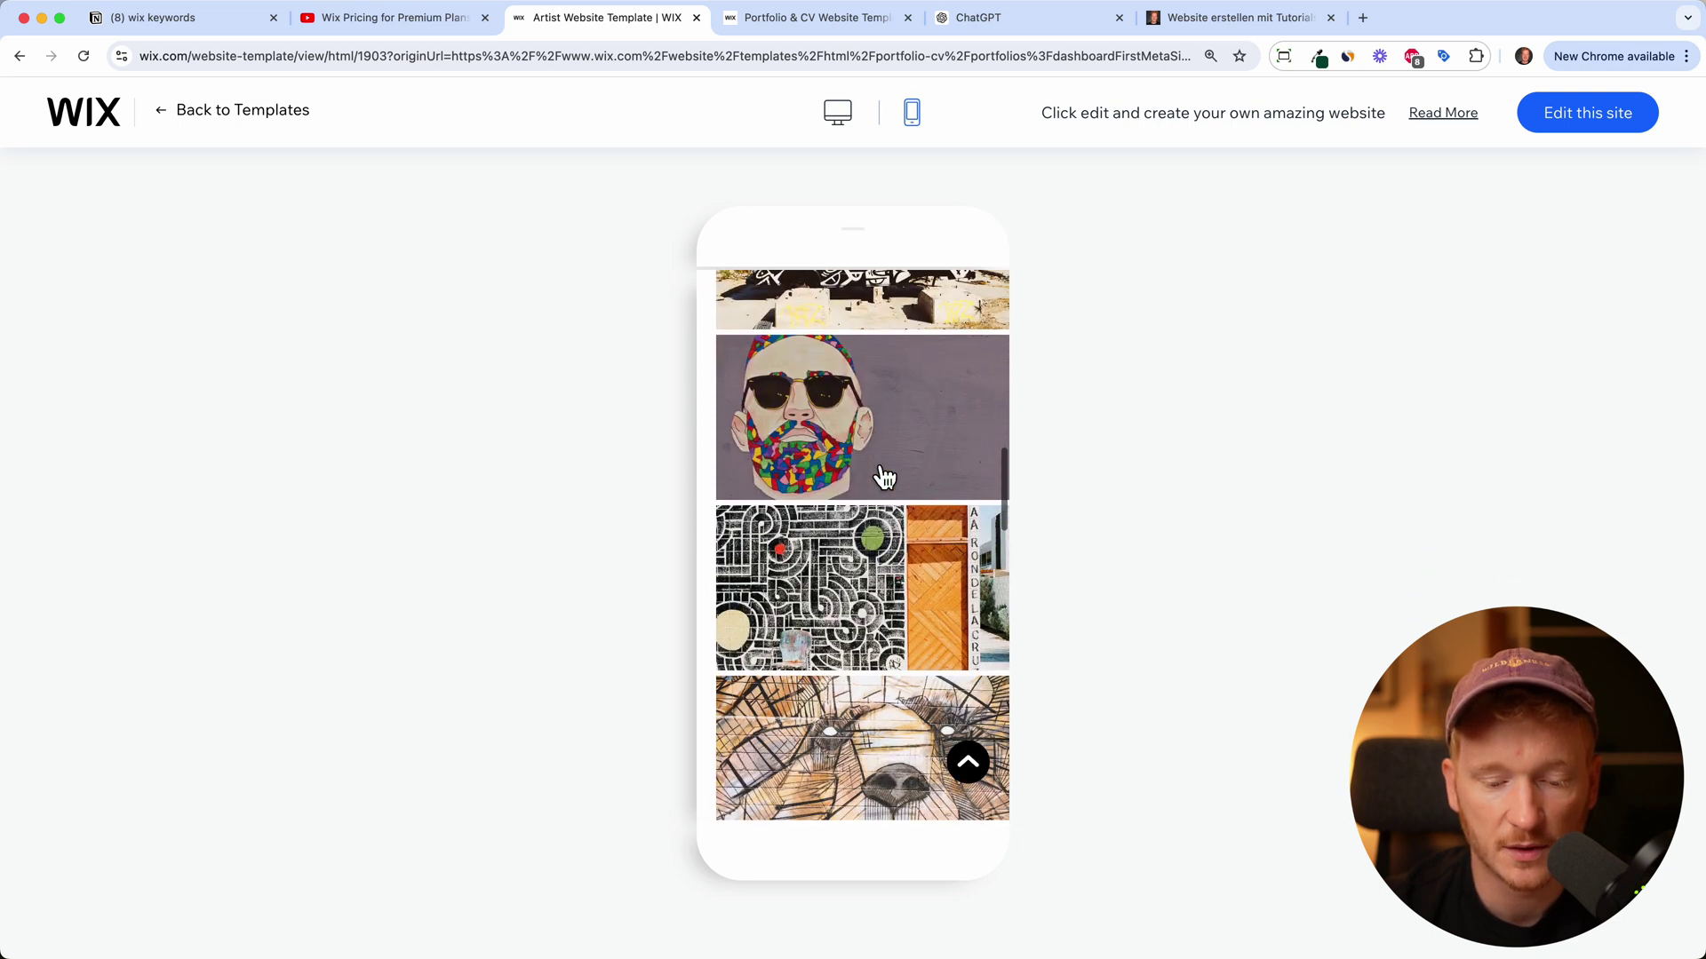
pyautogui.click(169, 113)
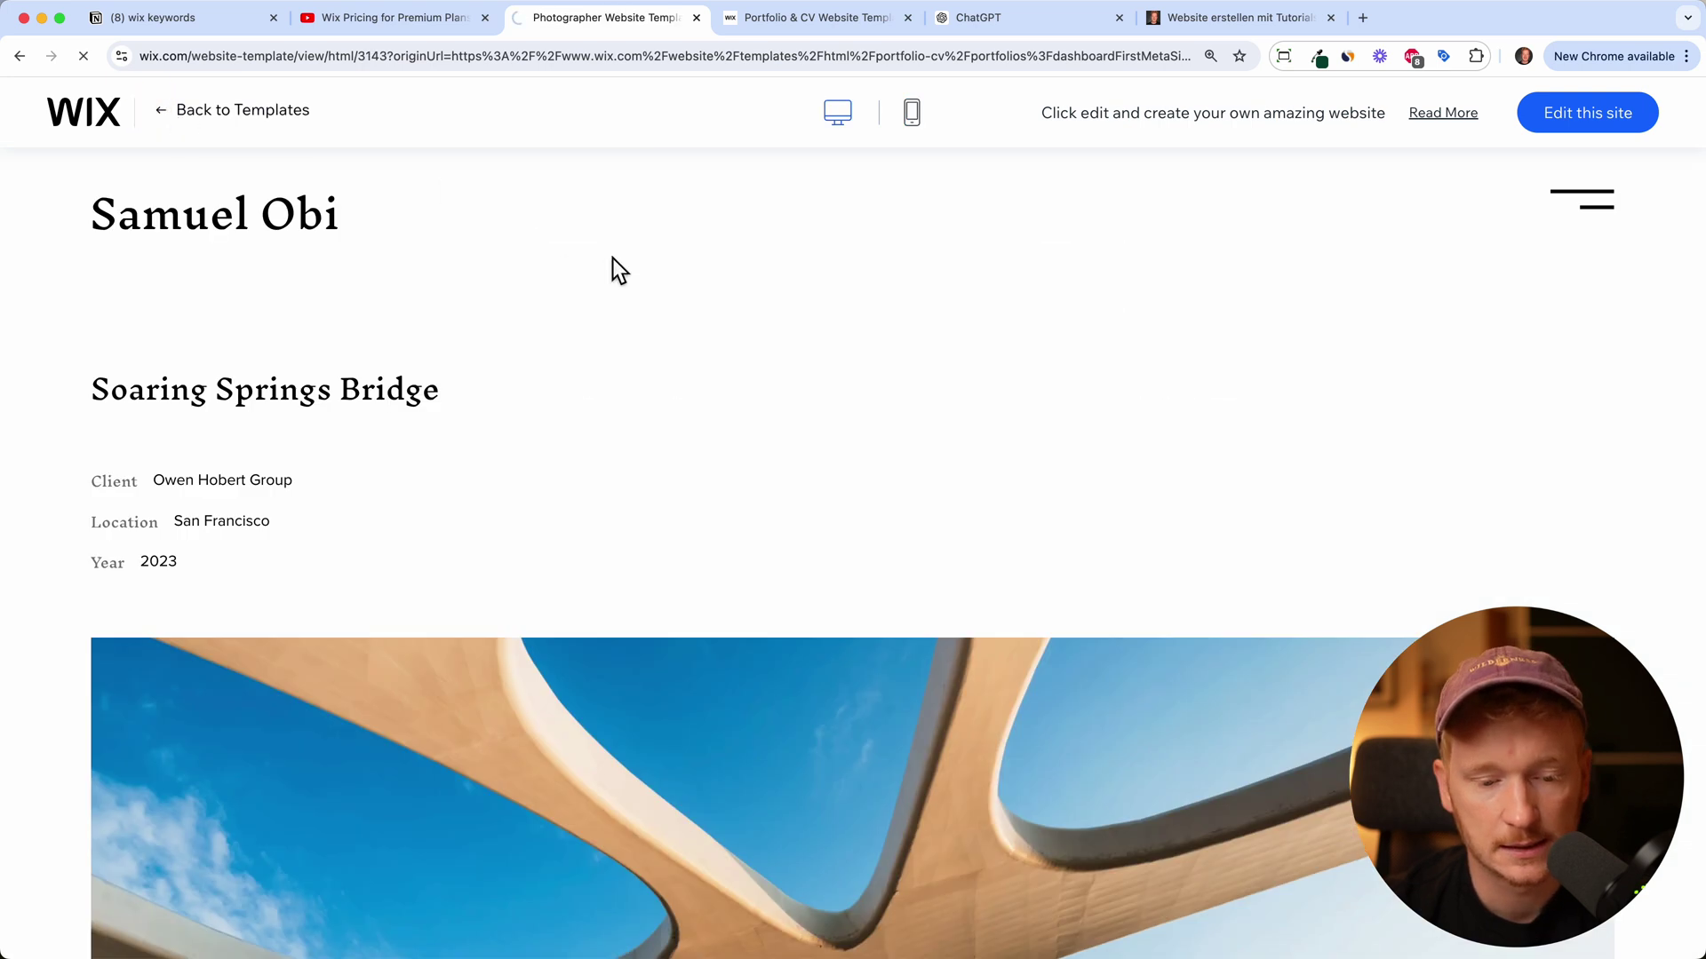
# Browse to the second page of Portfolio templates.
pyautogui.scroll(-6, 962, 471)
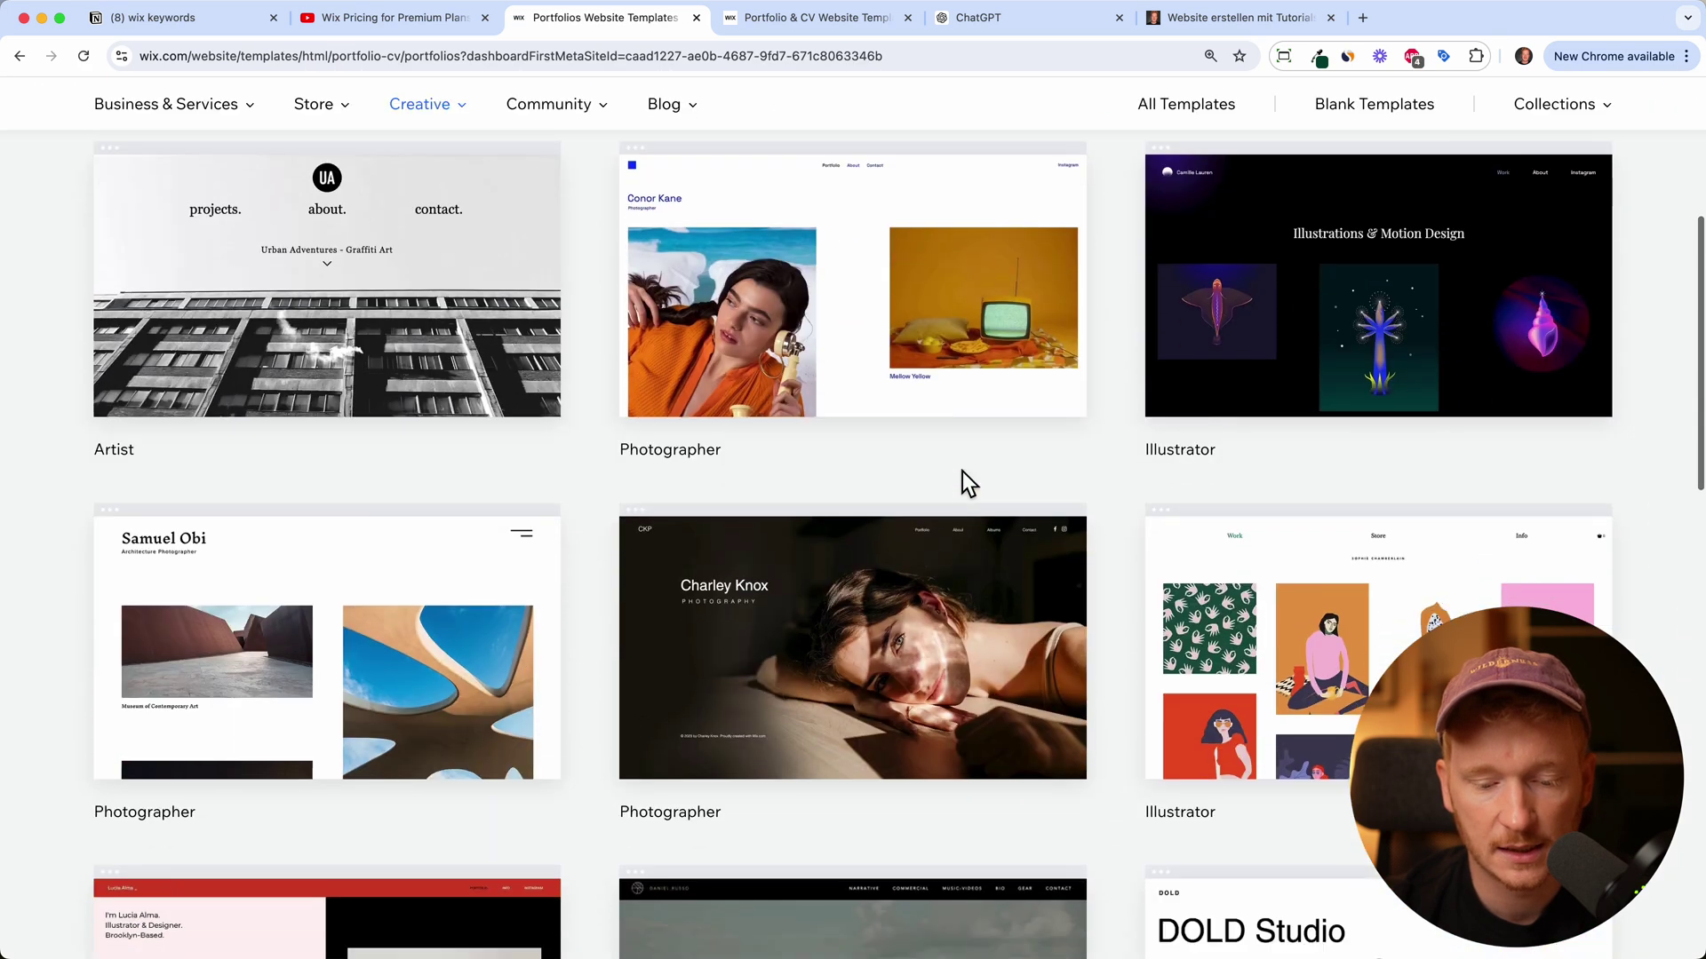
pyautogui.scroll(-10, 1036, 675)
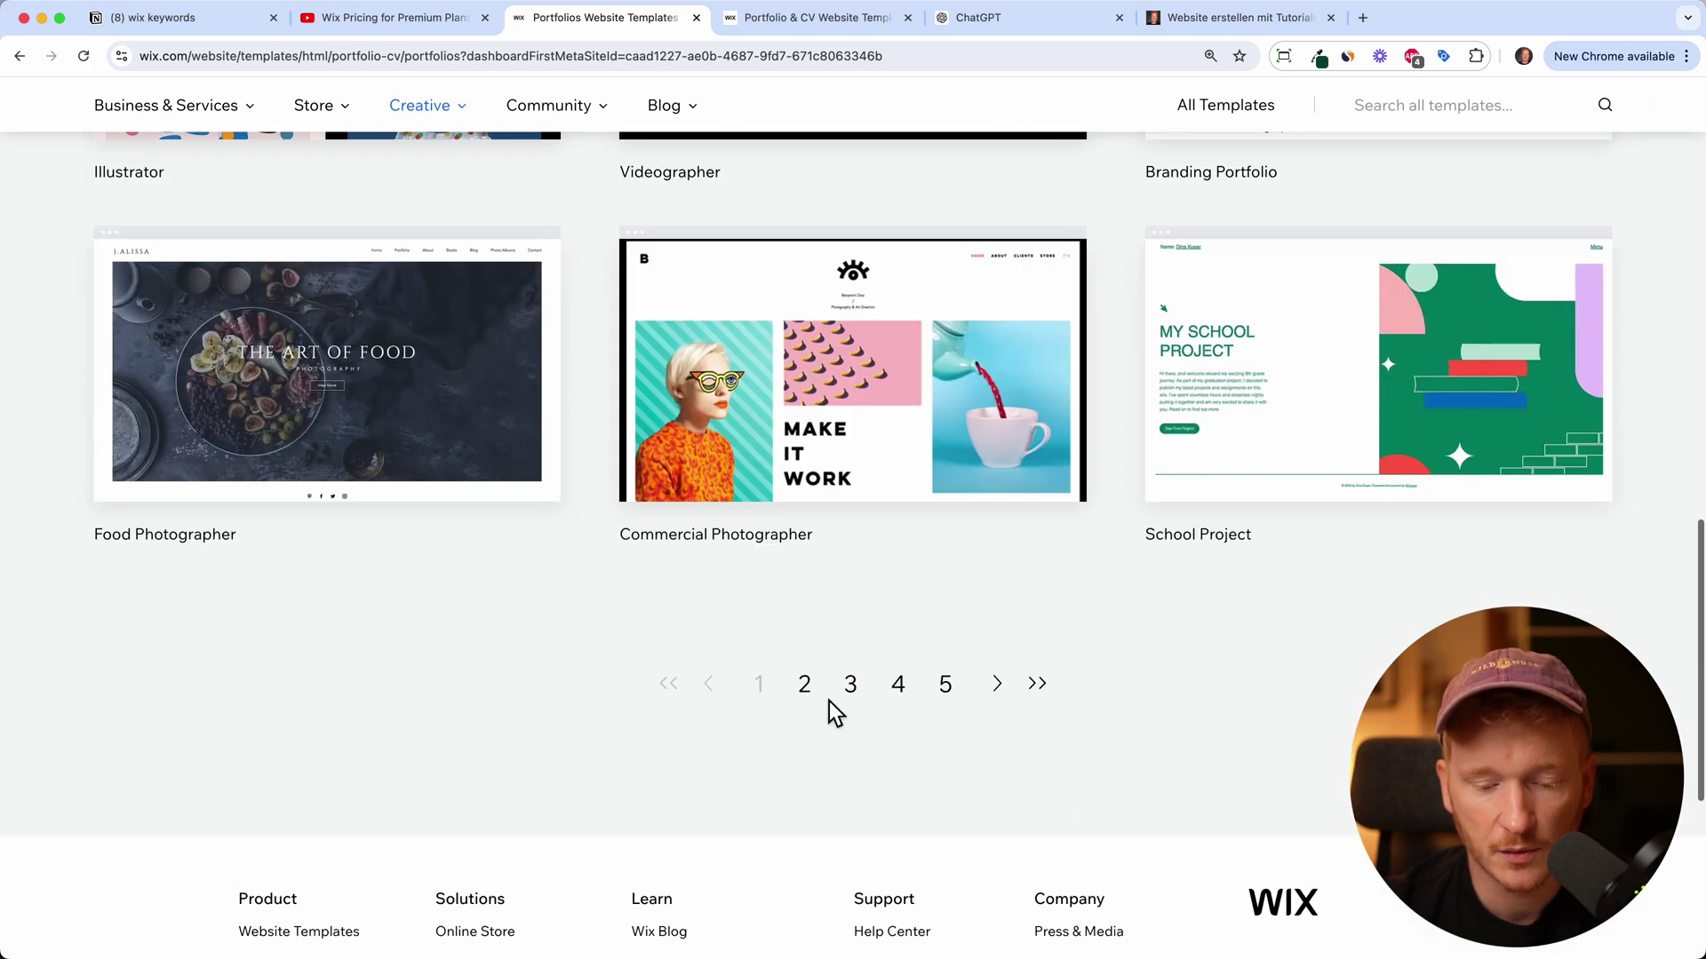
pyautogui.click(817, 694)
pyautogui.scroll(-10, 805, 696)
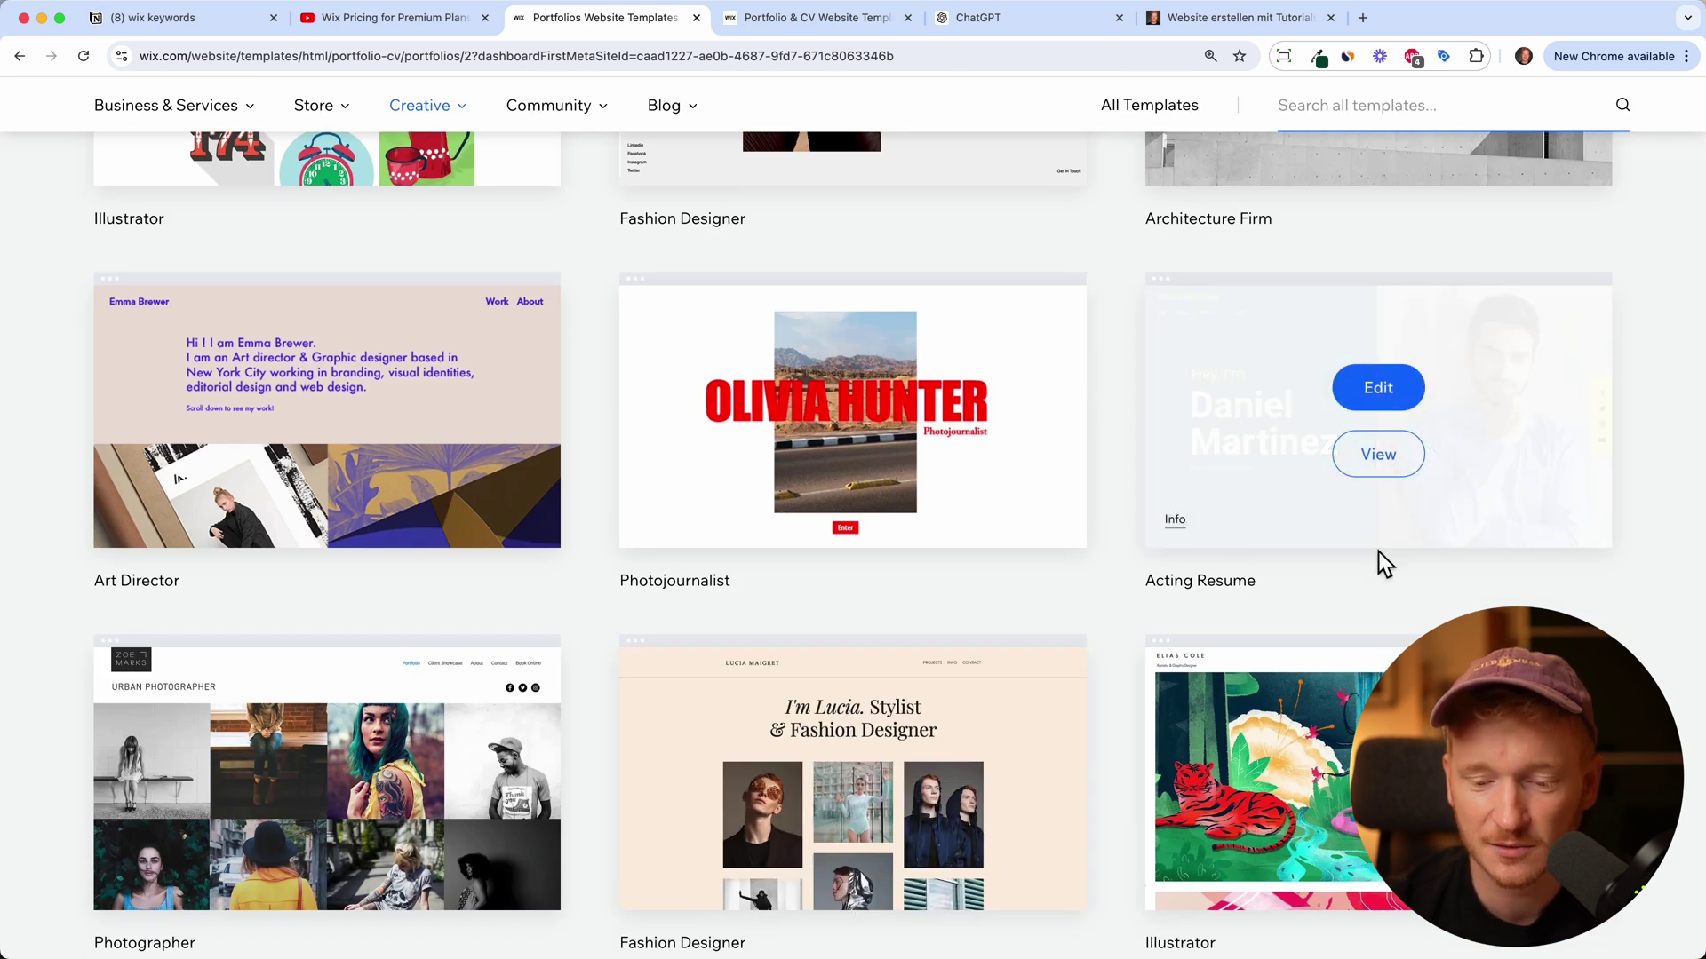
pyautogui.scroll(1, 1652, 524)
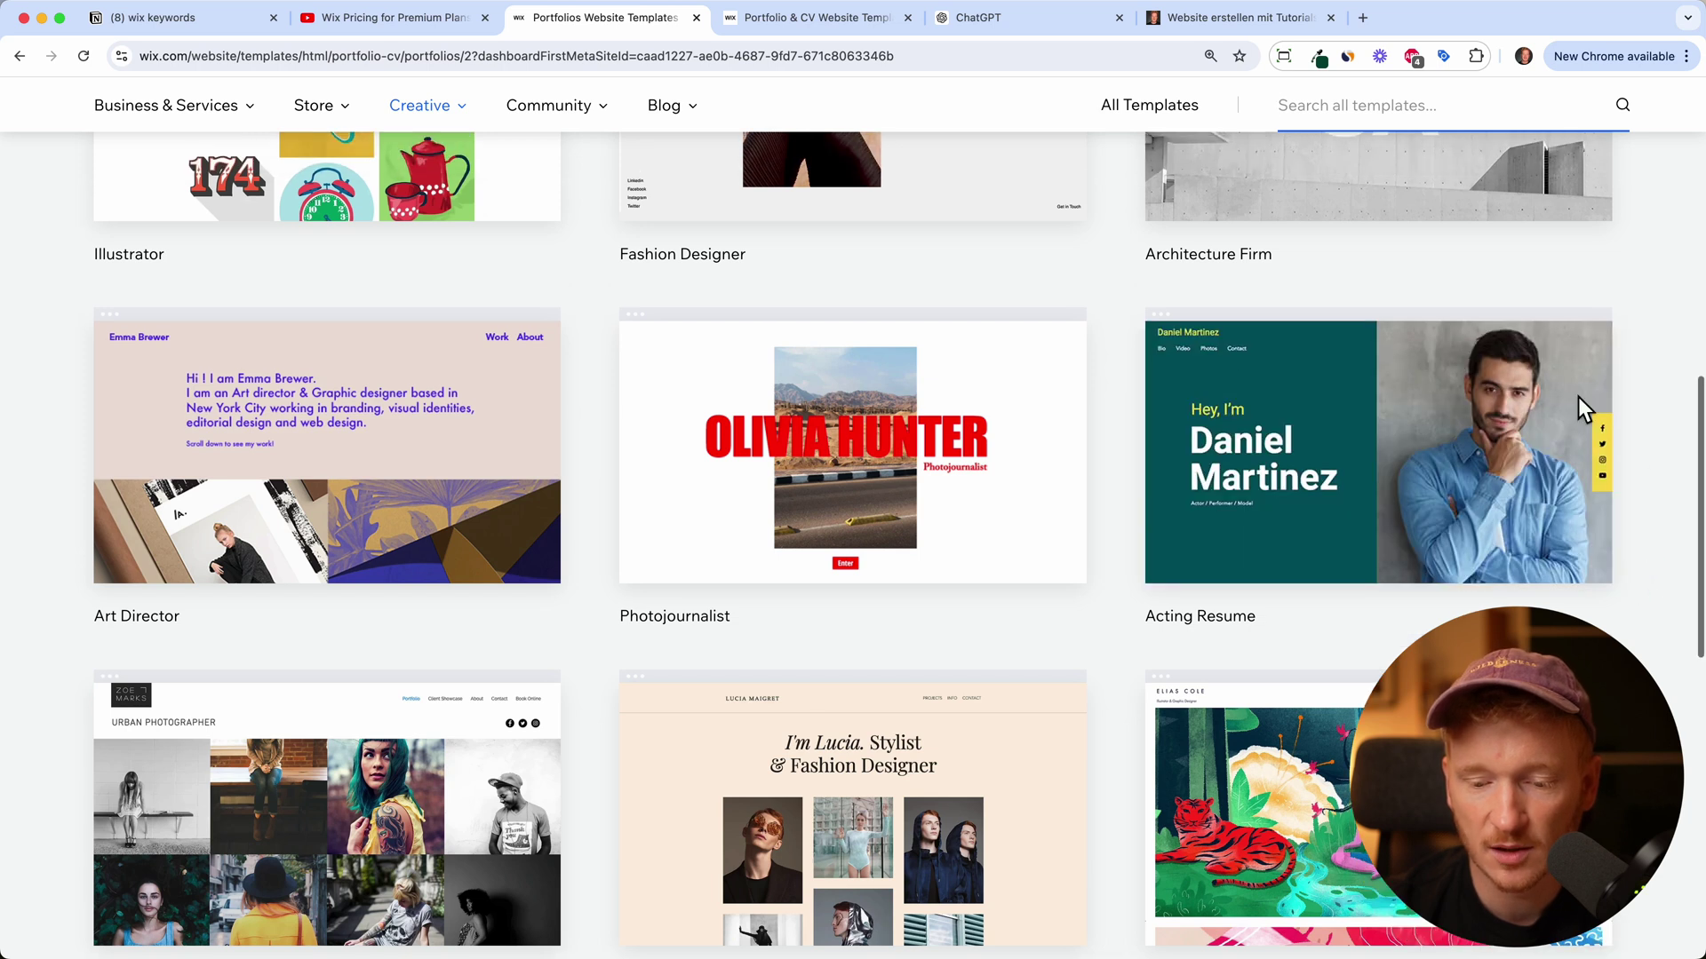
# Preview the Acting Resume template and start editing it as your site.
pyautogui.moveTo(1196, 480)
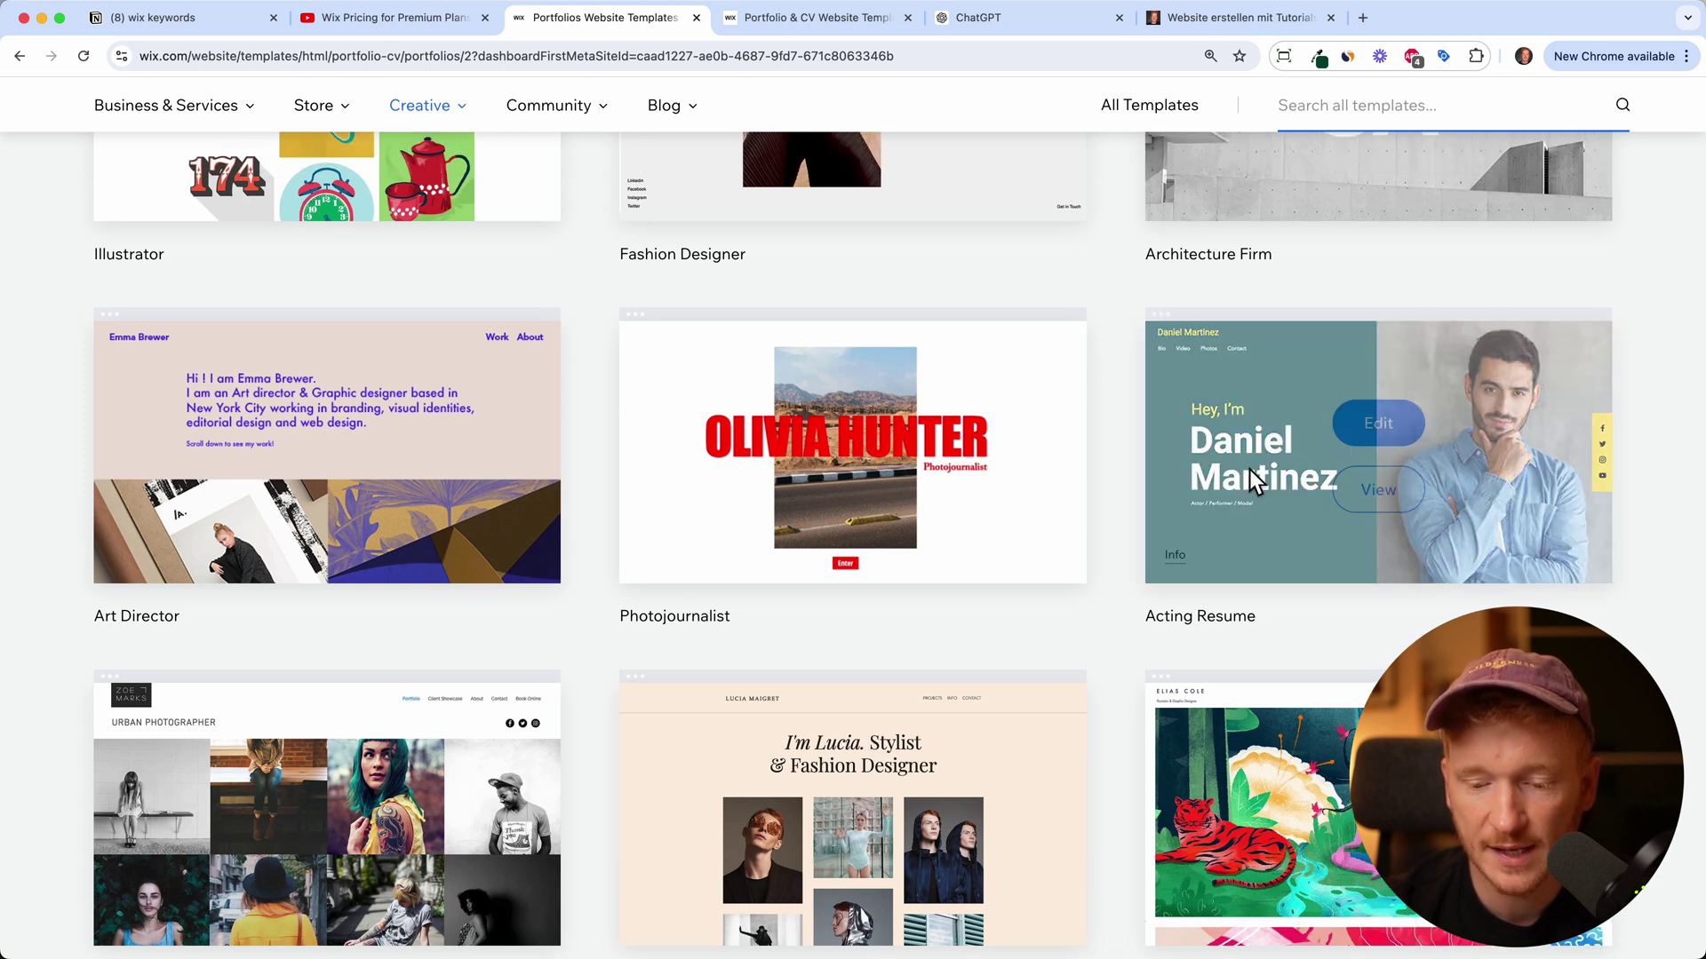
pyautogui.click(1380, 494)
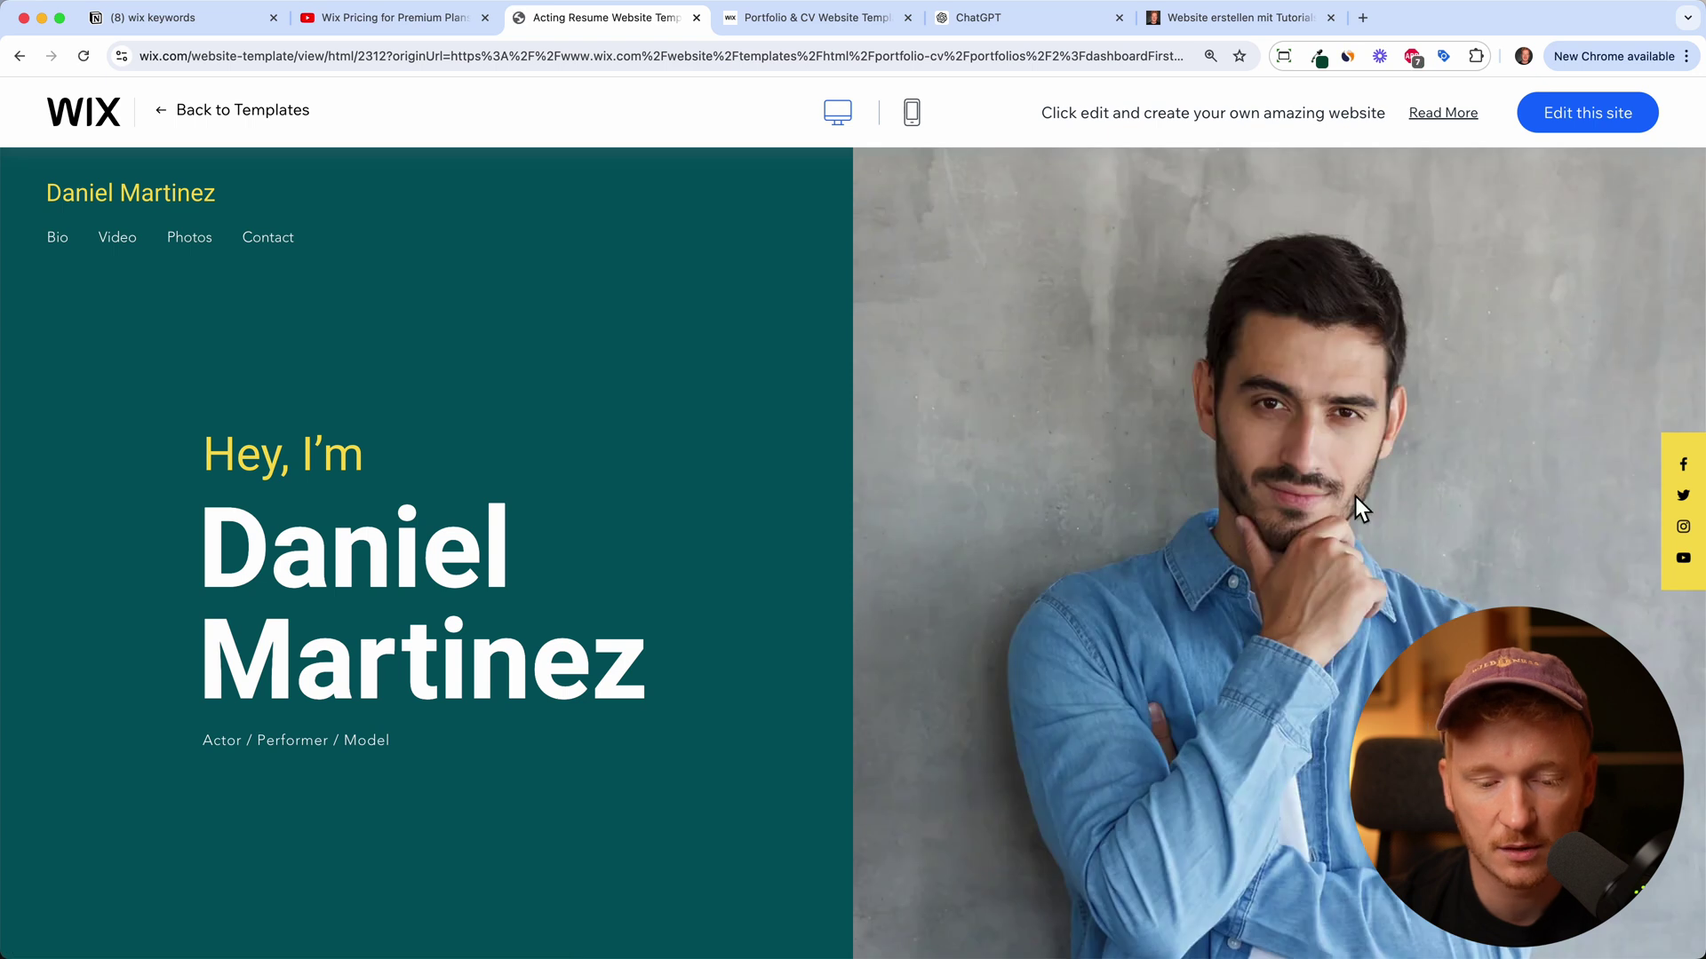
pyautogui.scroll(-12, 1356, 497)
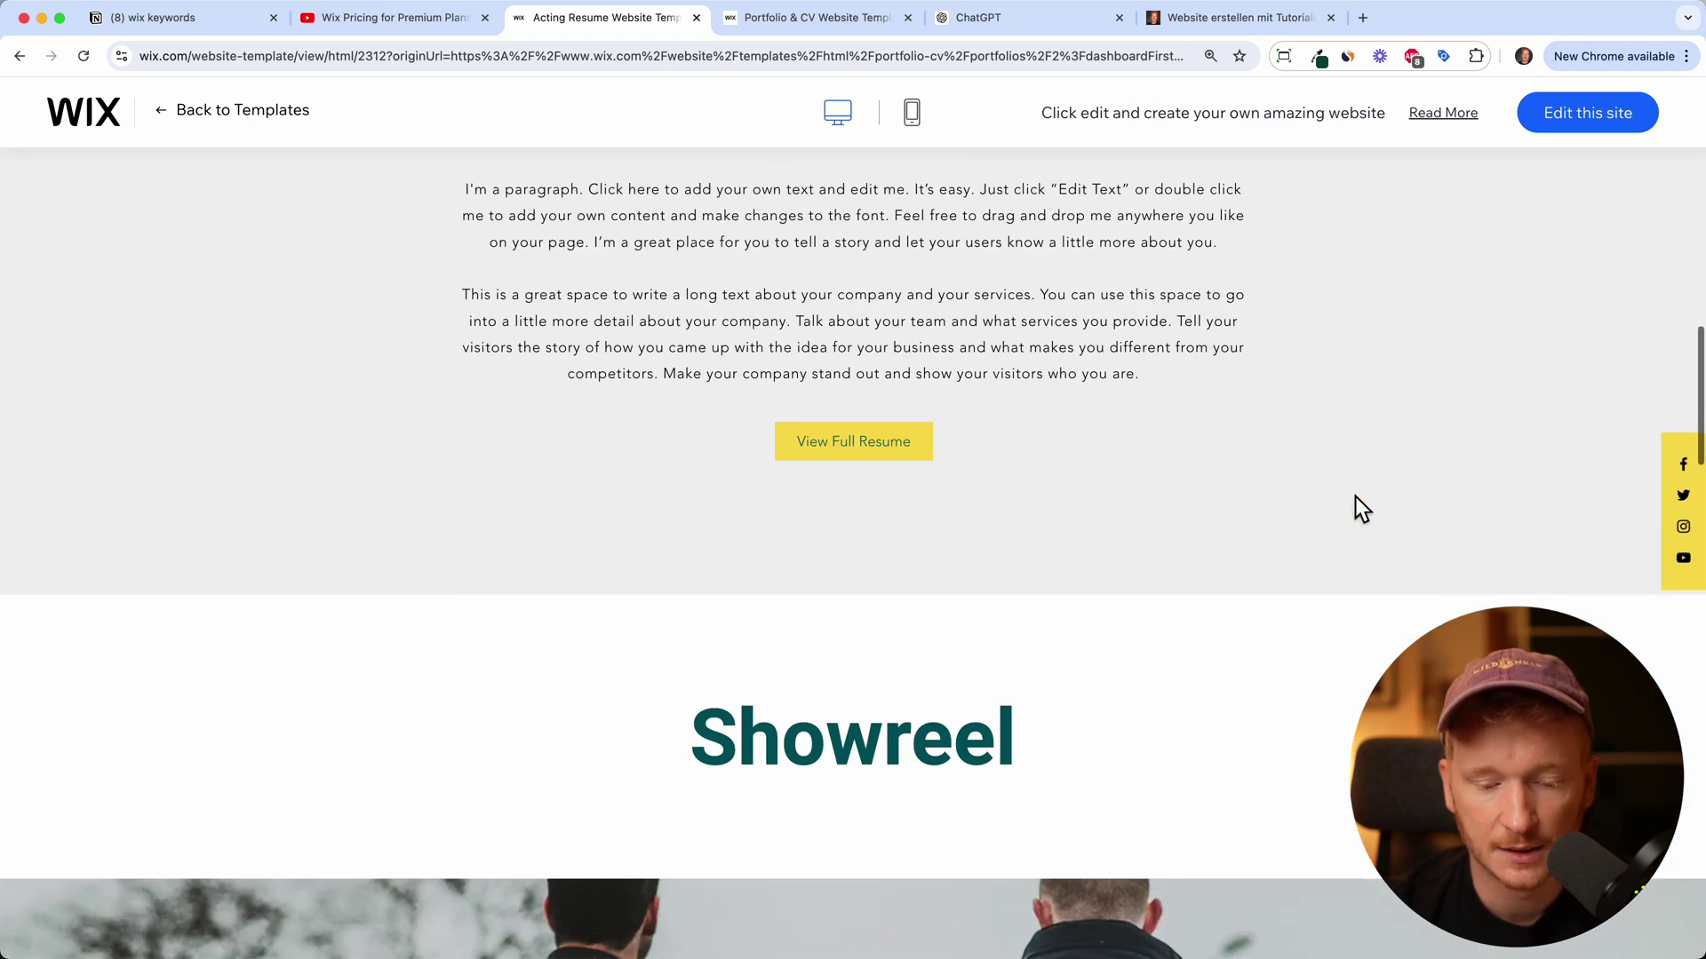
pyautogui.scroll(-8, 1021, 471)
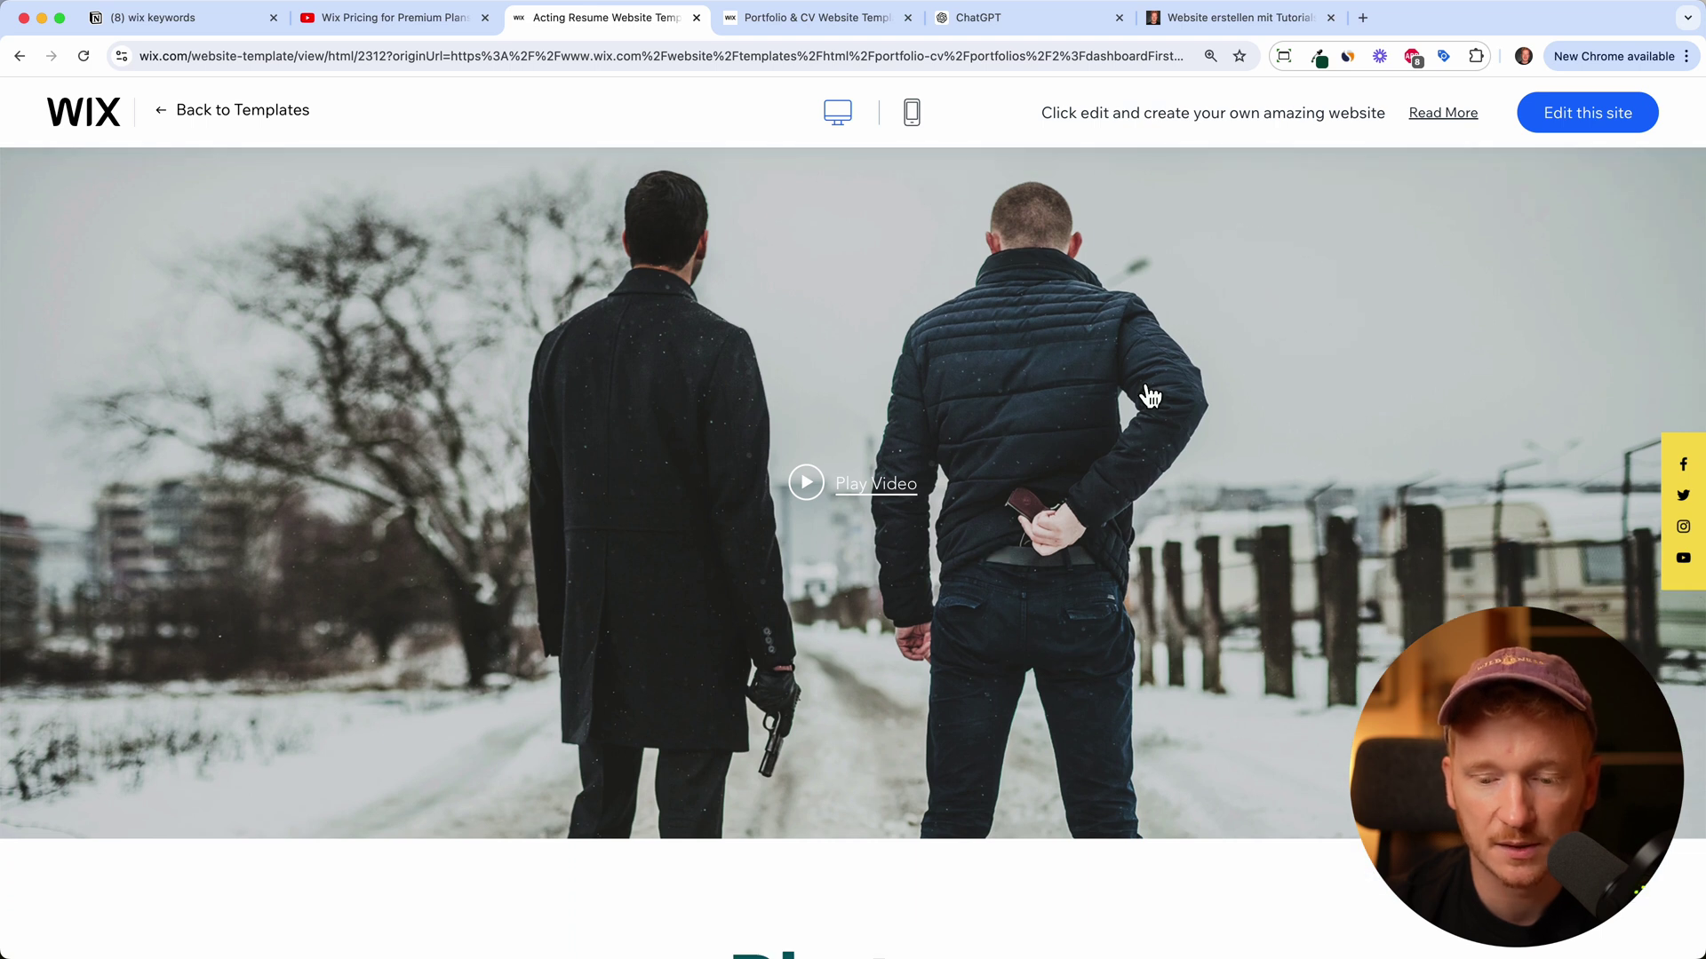
pyautogui.scroll(-7, 1145, 392)
pyautogui.scroll(-2, 1138, 385)
pyautogui.scroll(8, 1139, 385)
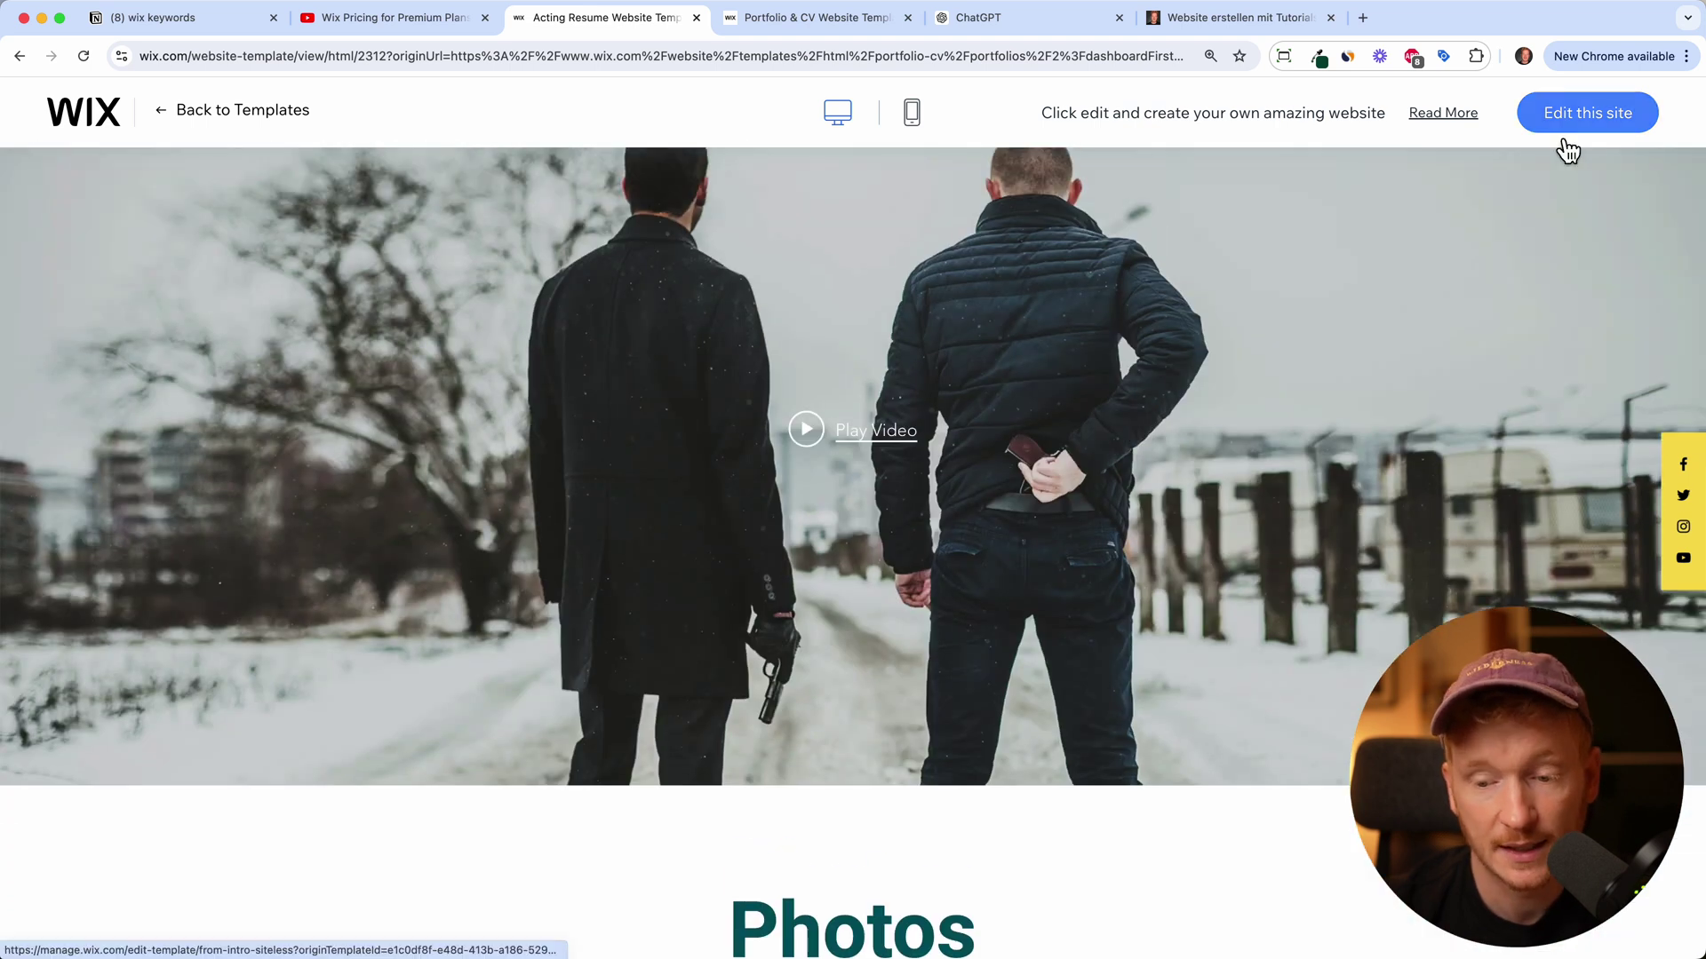
pyautogui.click(1565, 142)
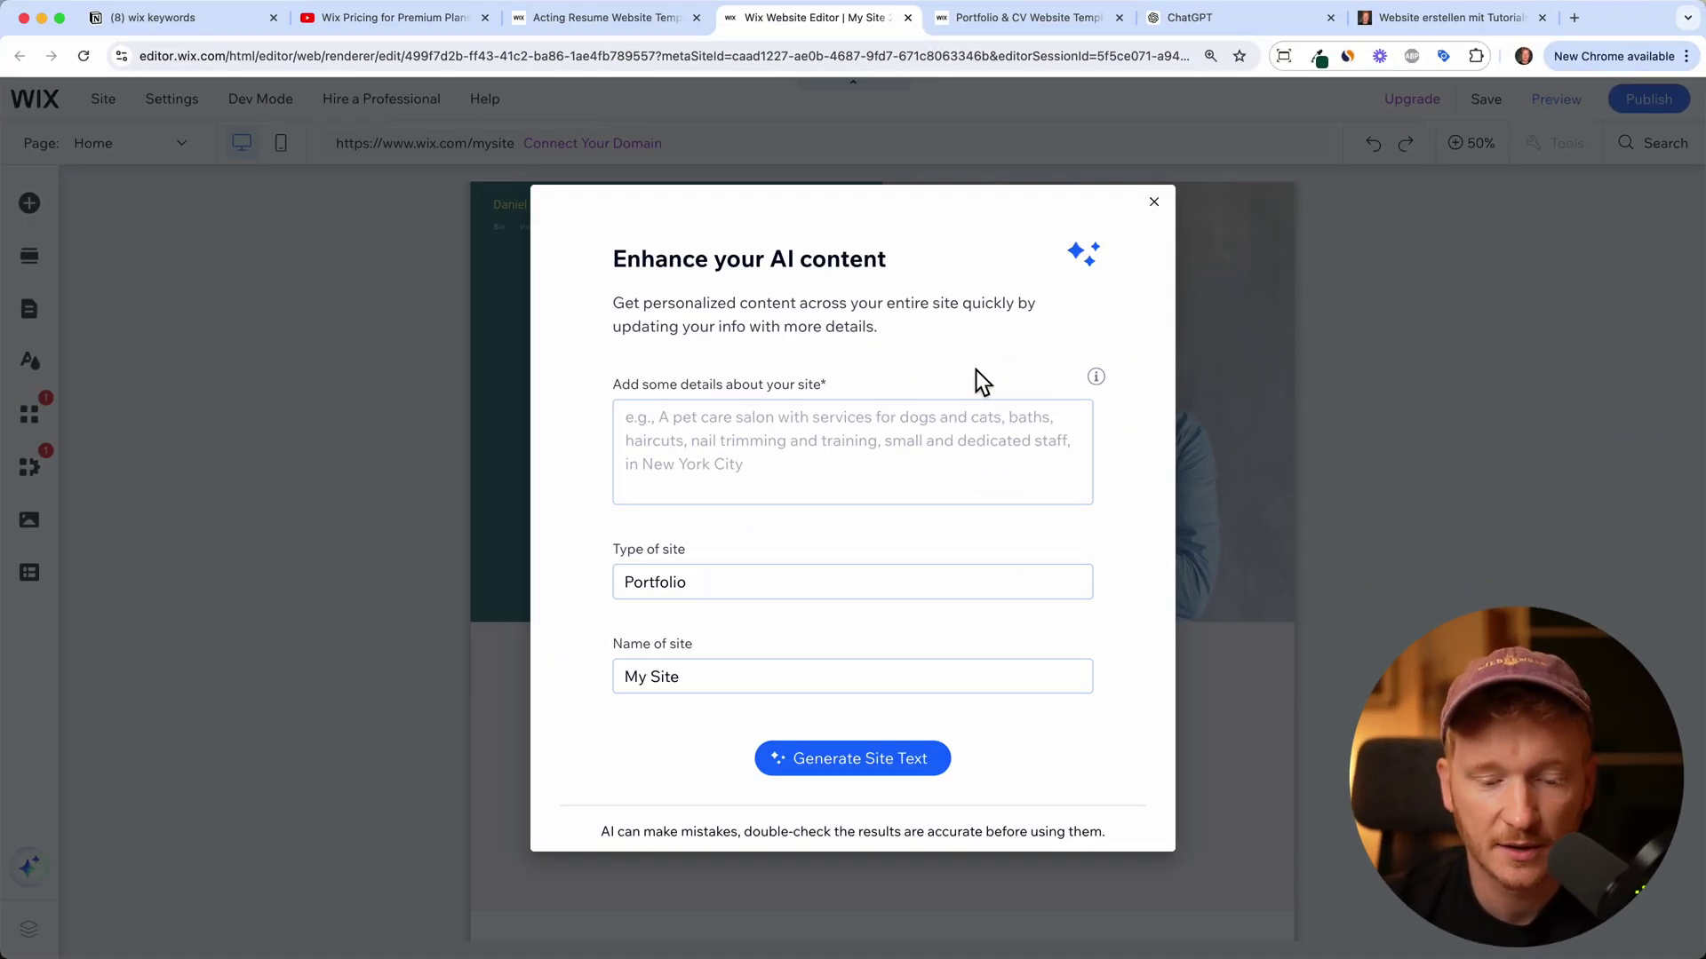
# Describe an English- and German-speaking Hollywood action actor, enter the actor's name as site name, and generate text.
pyautogui.click(823, 422)
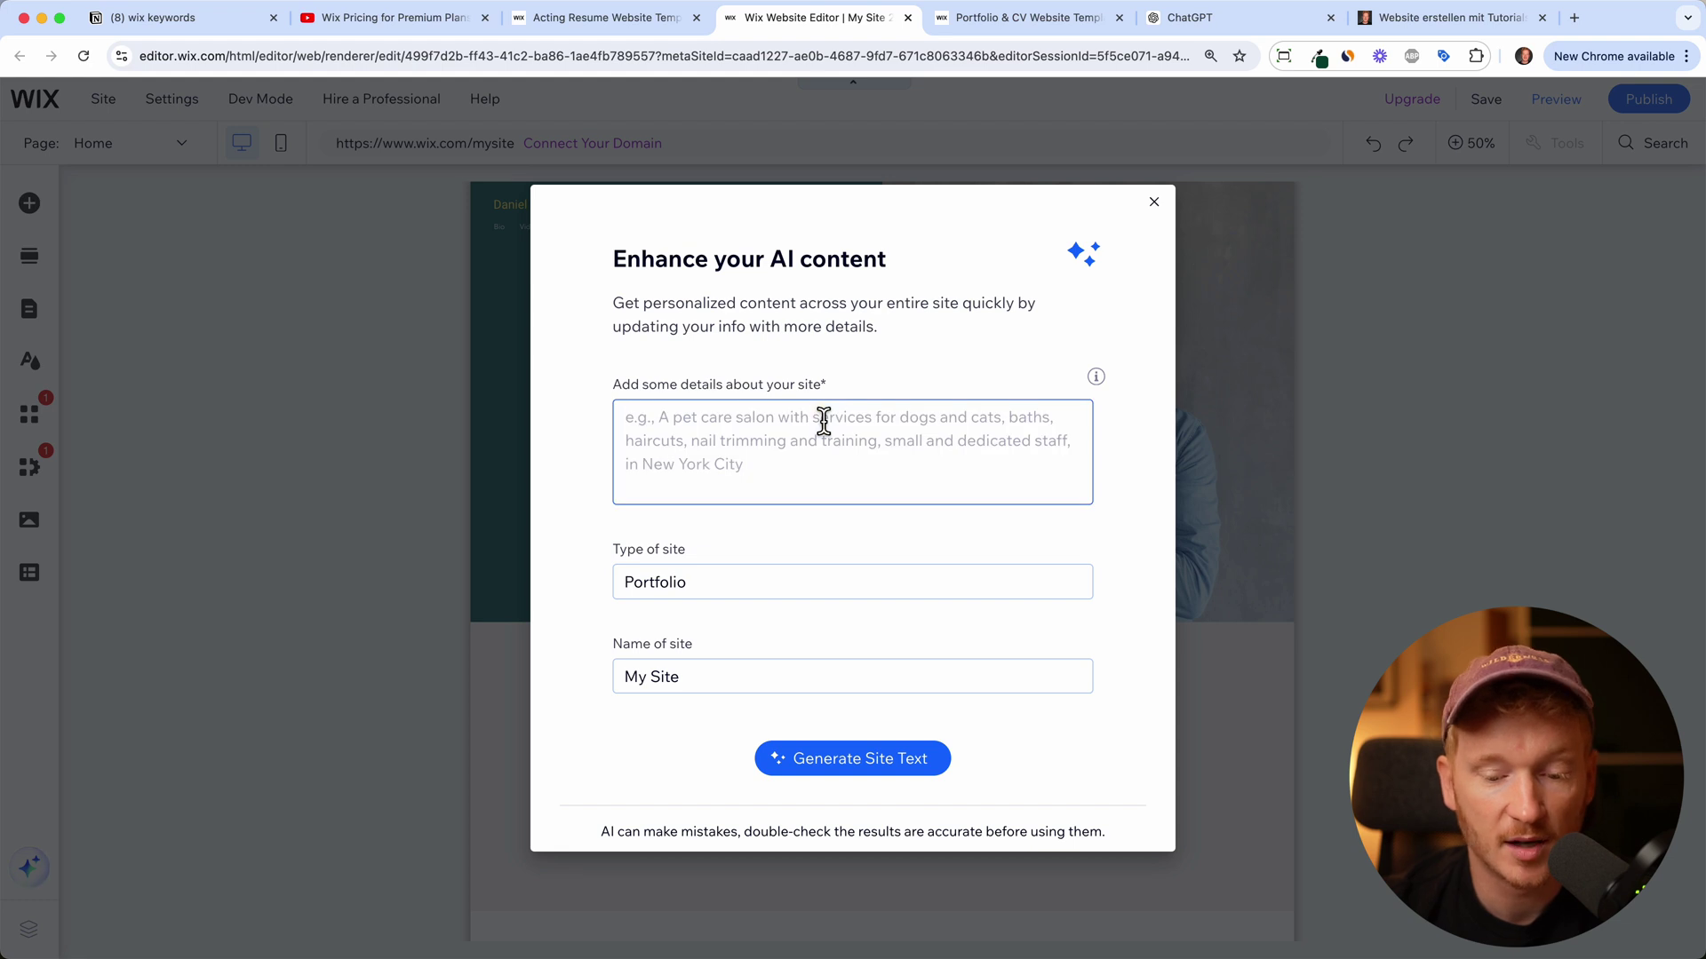
pyautogui.write('I am Julian and I am an actor for hollywood action movies and I speak English and German.')
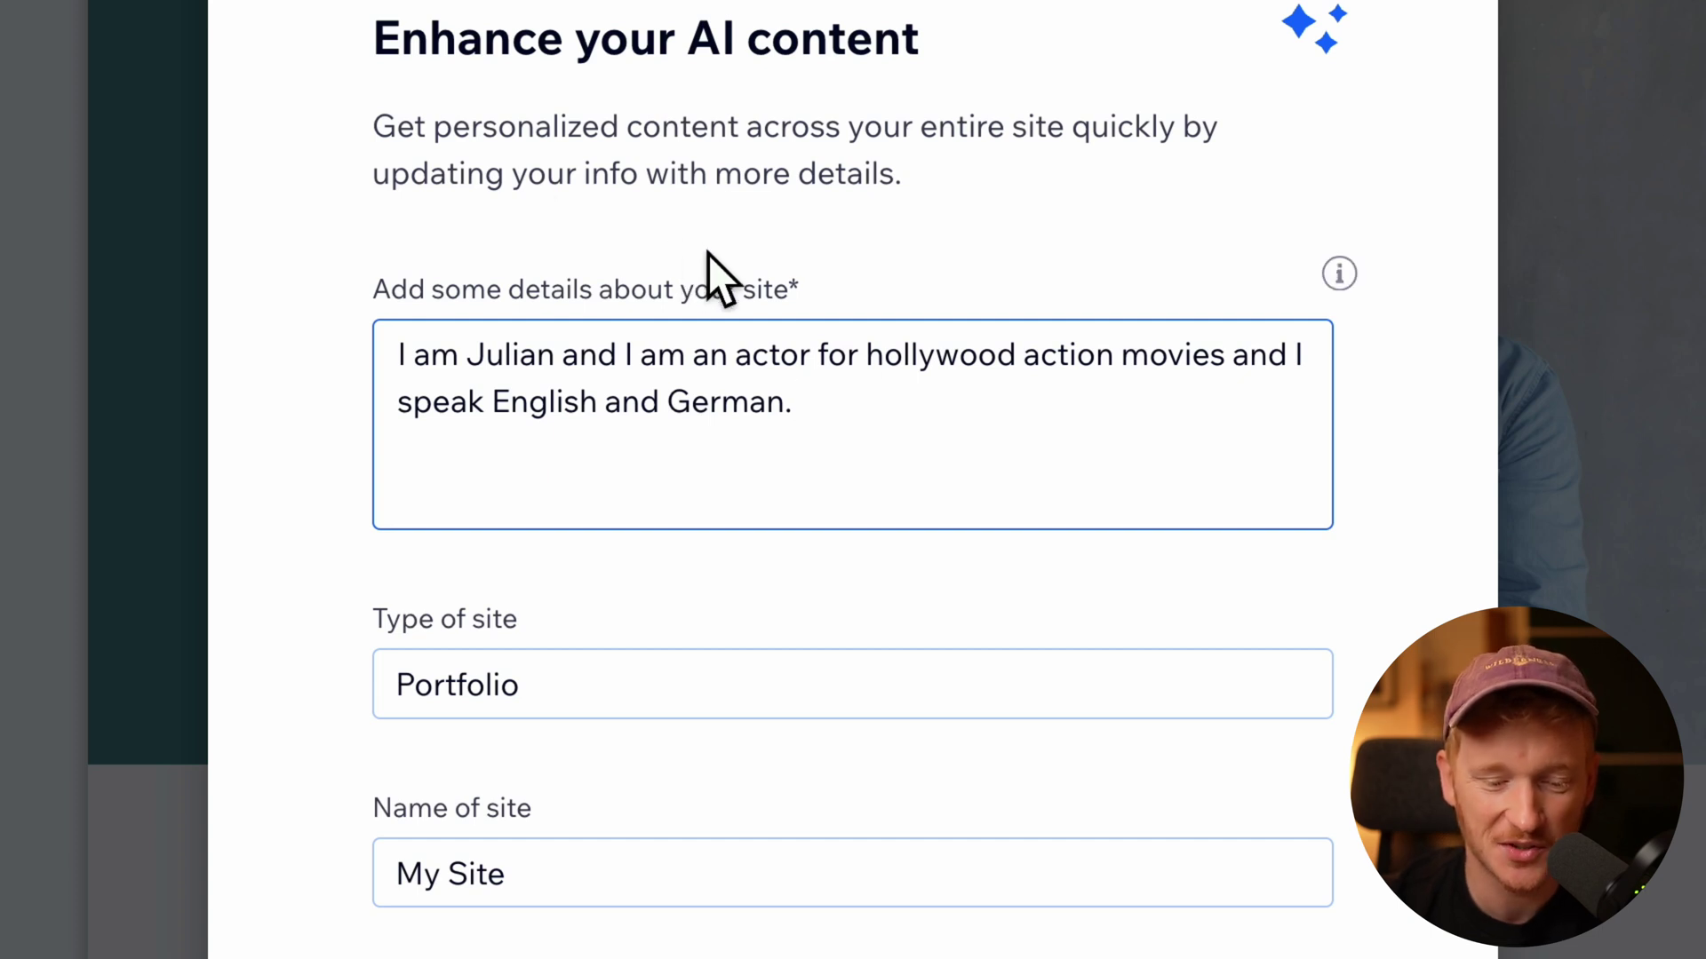
pyautogui.click(560, 893)
pyautogui.write('Julian')
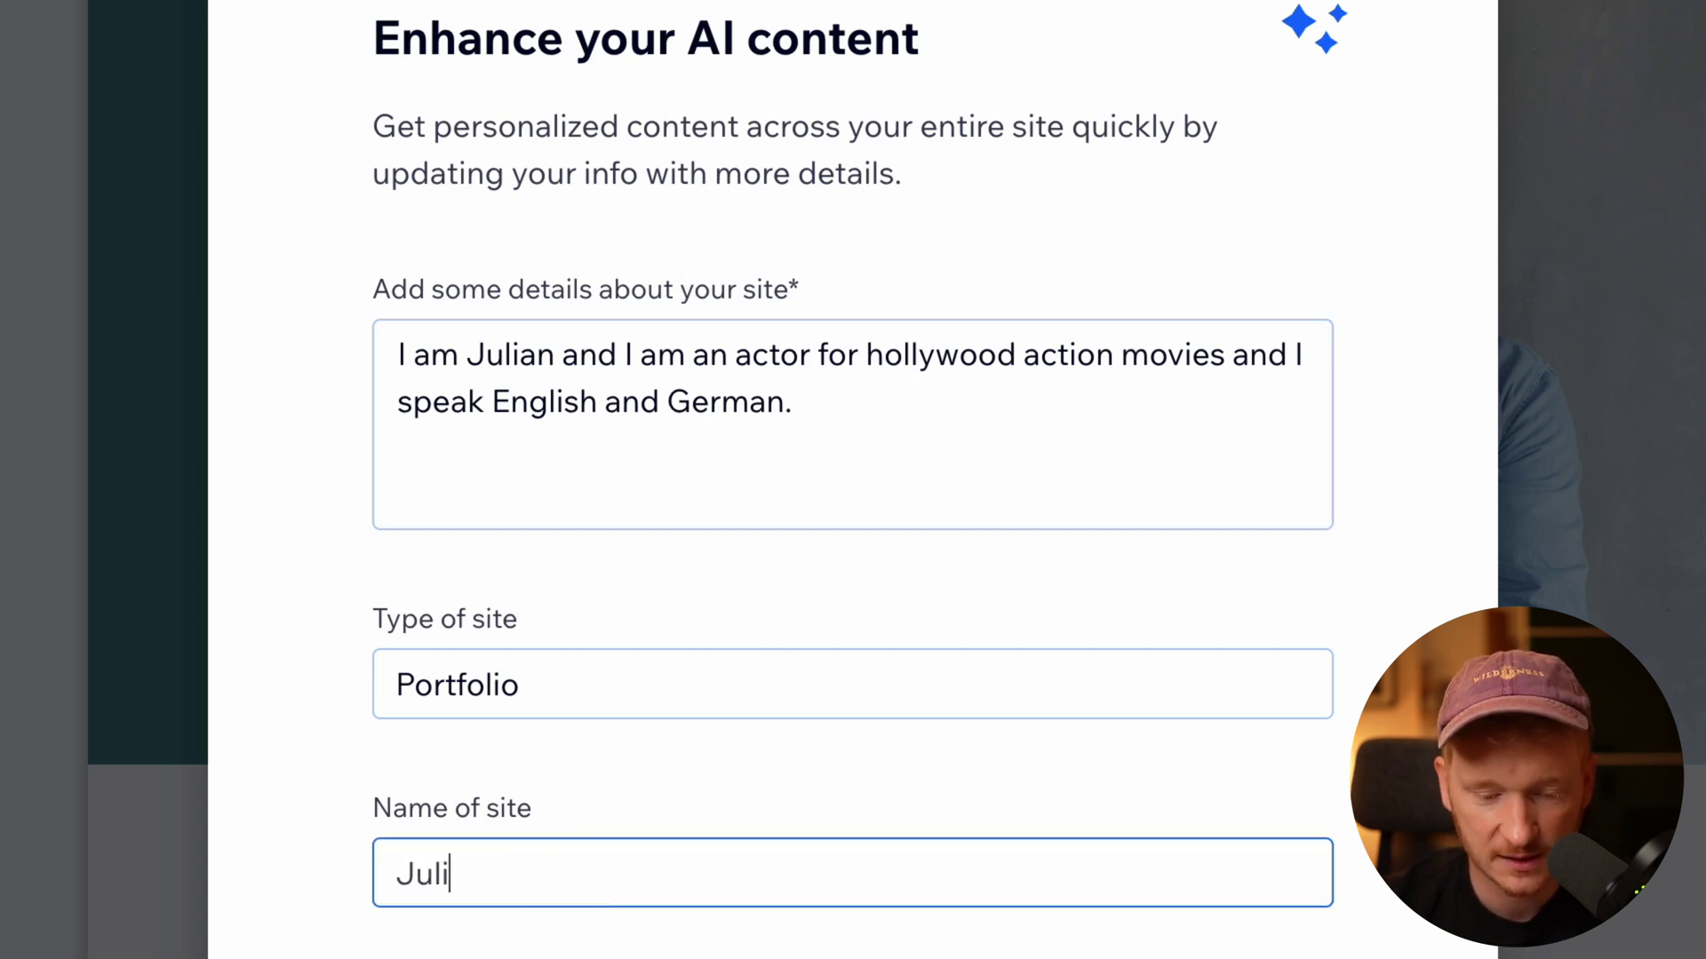
pyautogui.write(' Weber')
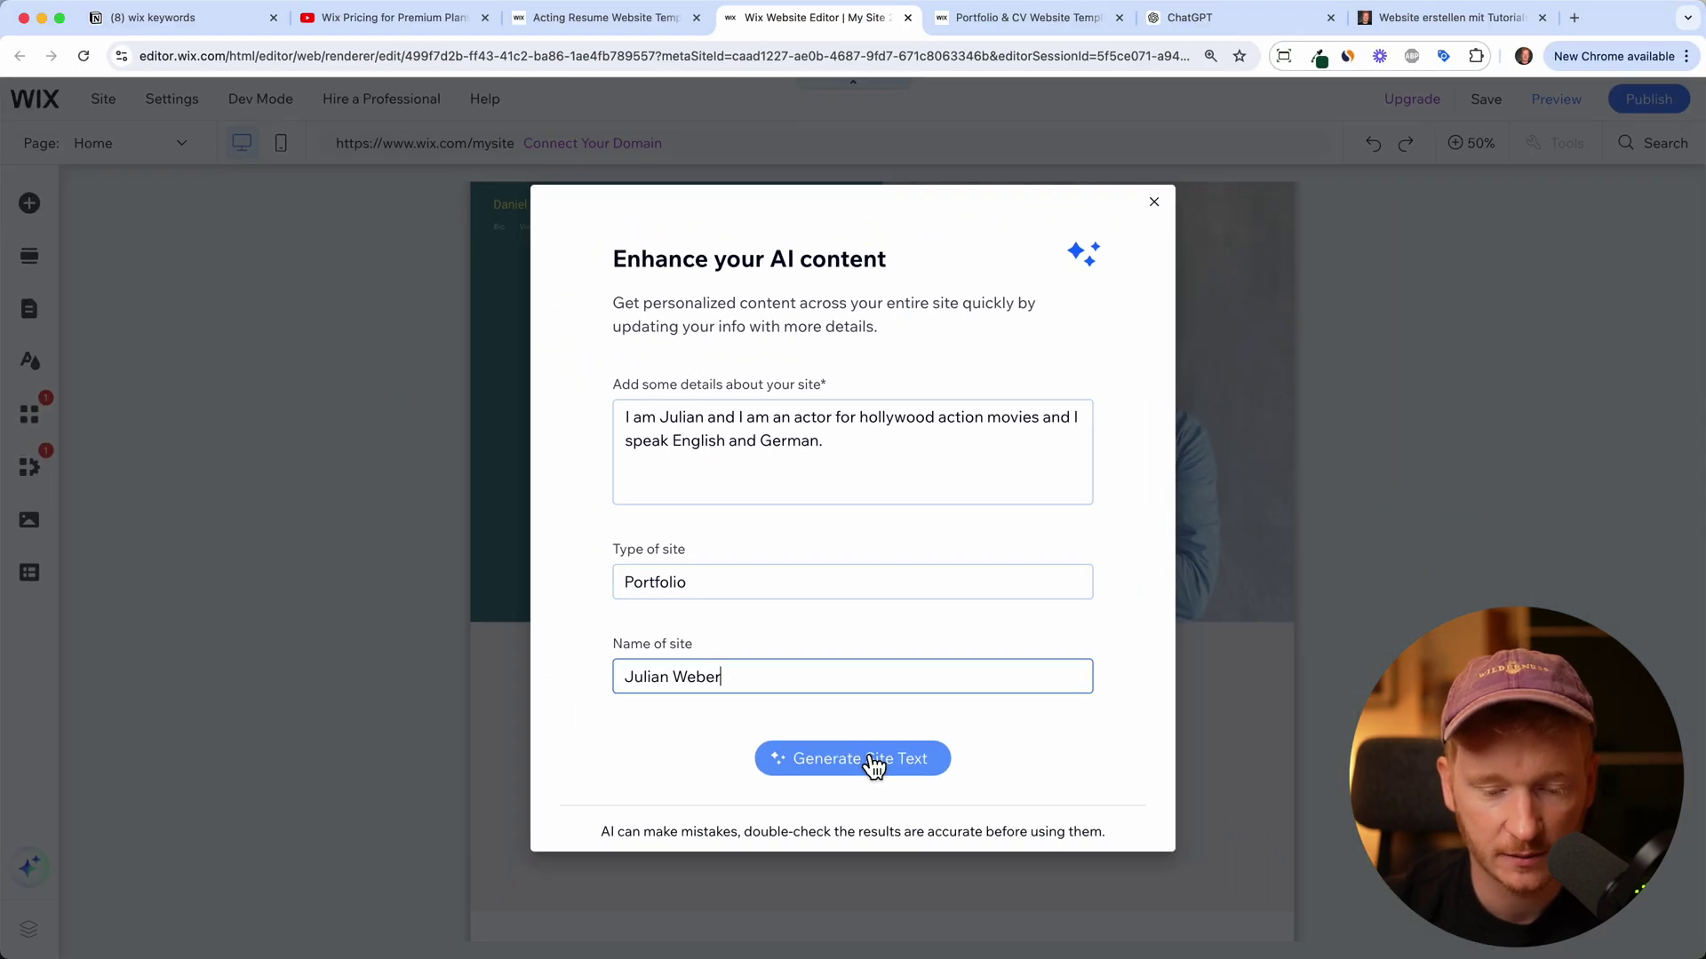
pyautogui.click(873, 761)
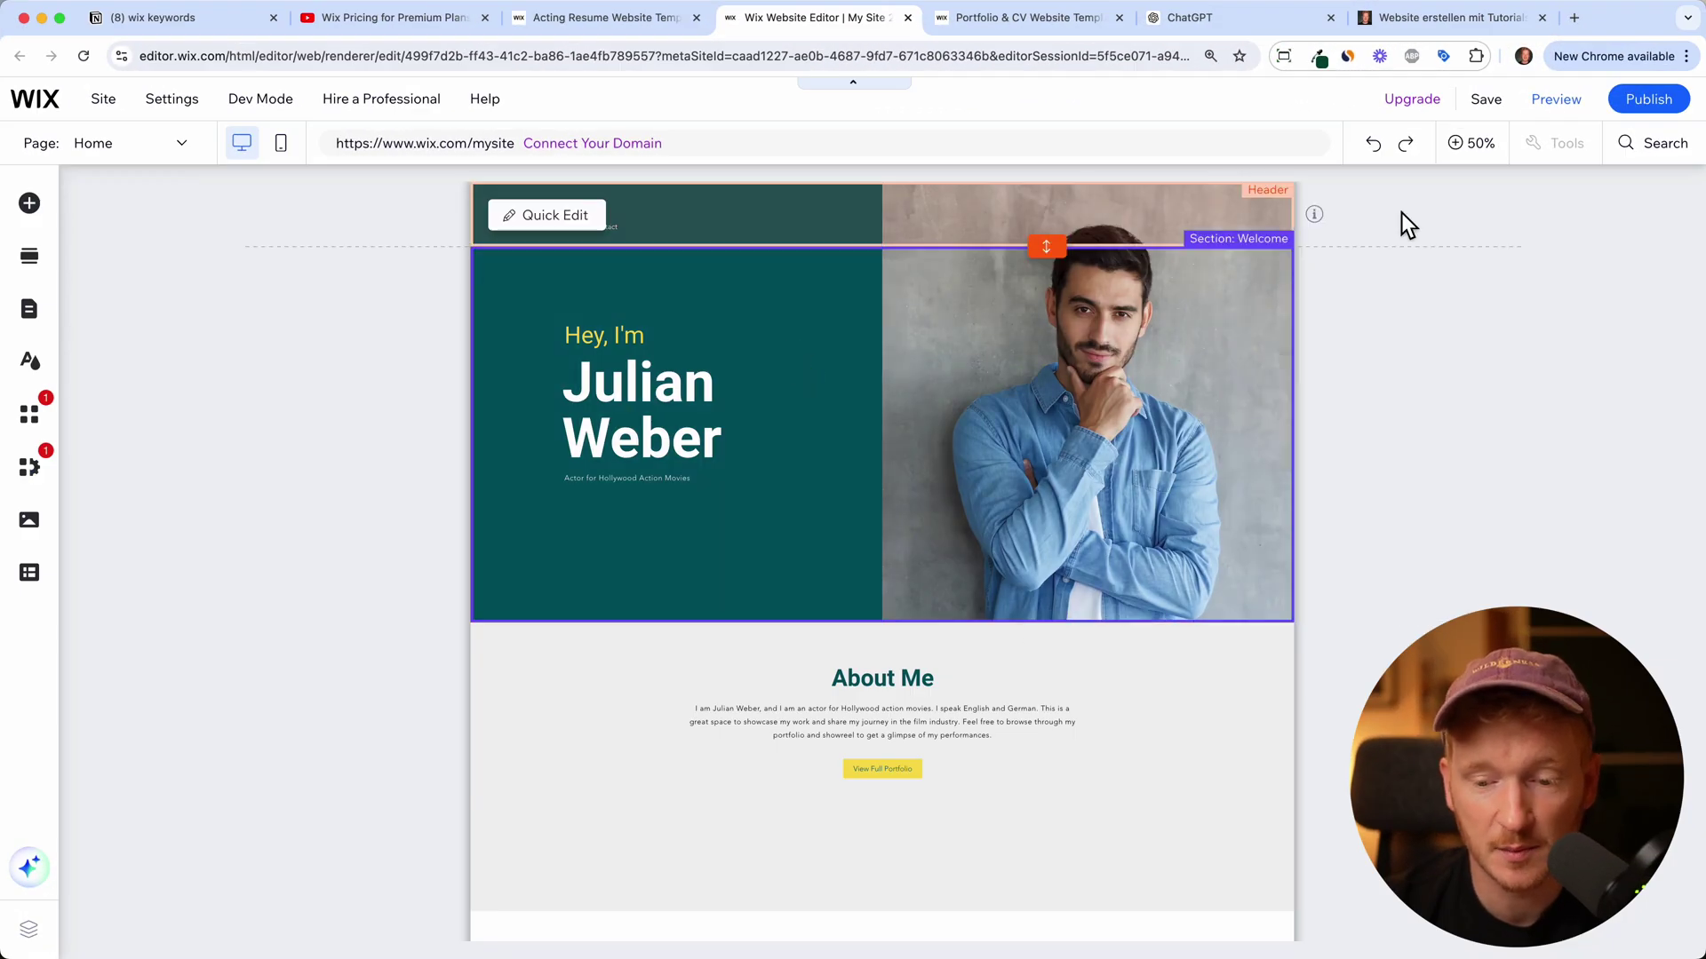
# At 100% zoom, try green for the hero name heading, then keep it white.
pyautogui.click(1472, 143)
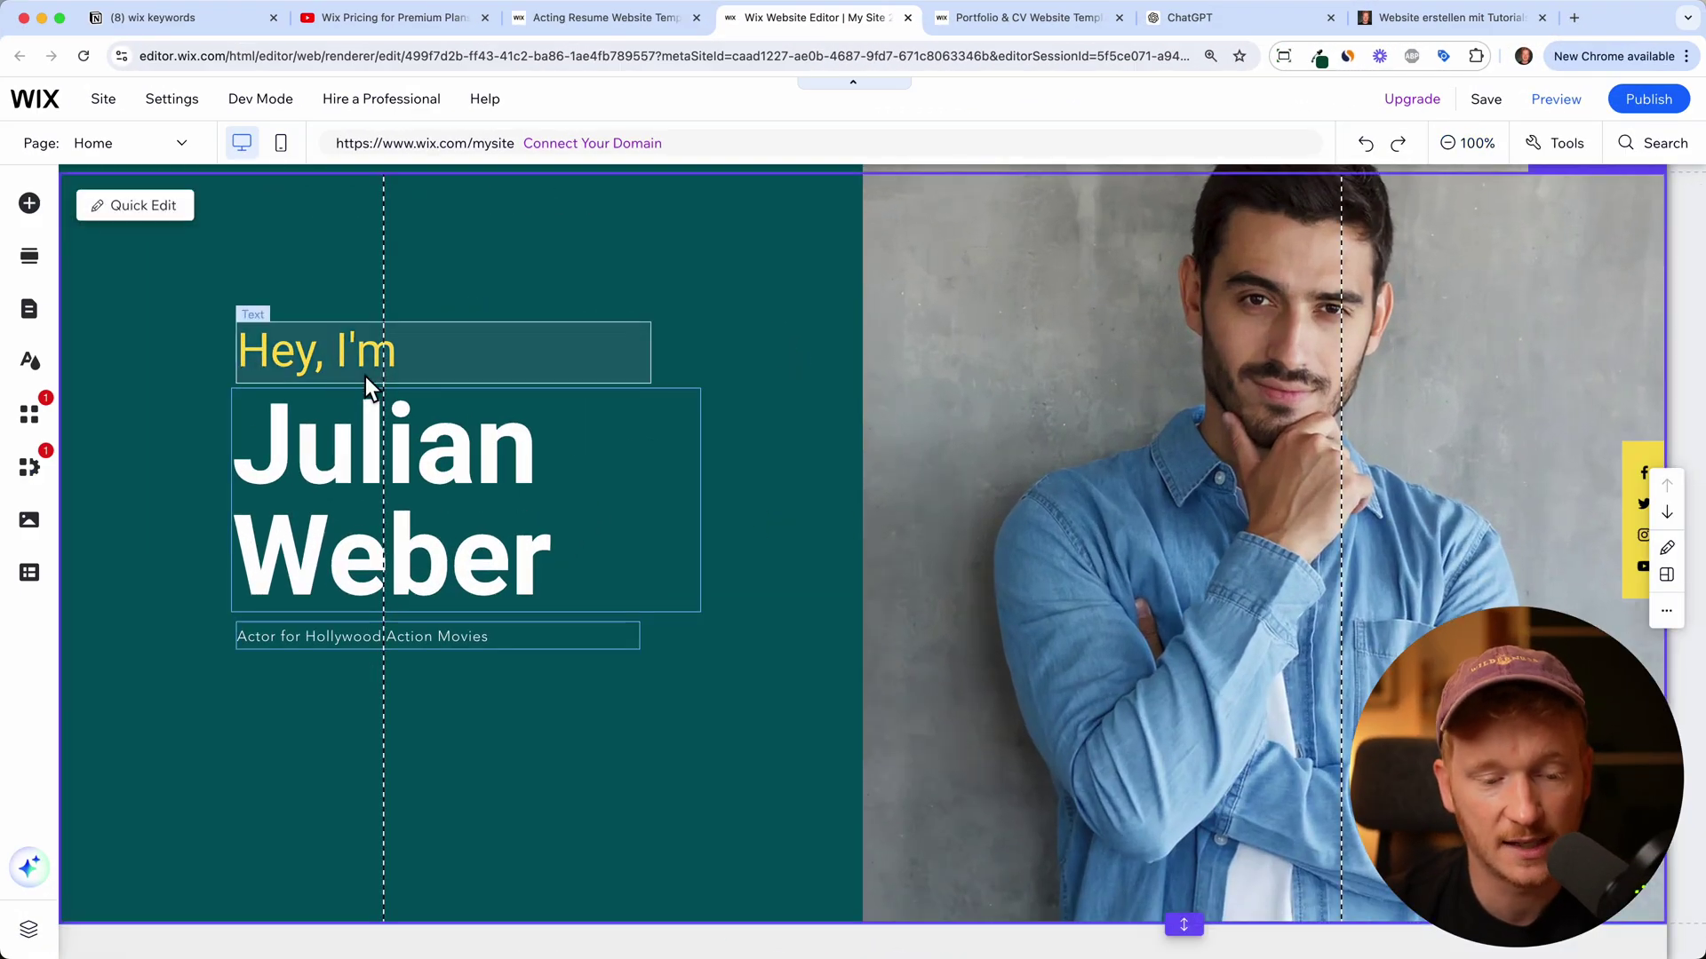
pyautogui.click(565, 513)
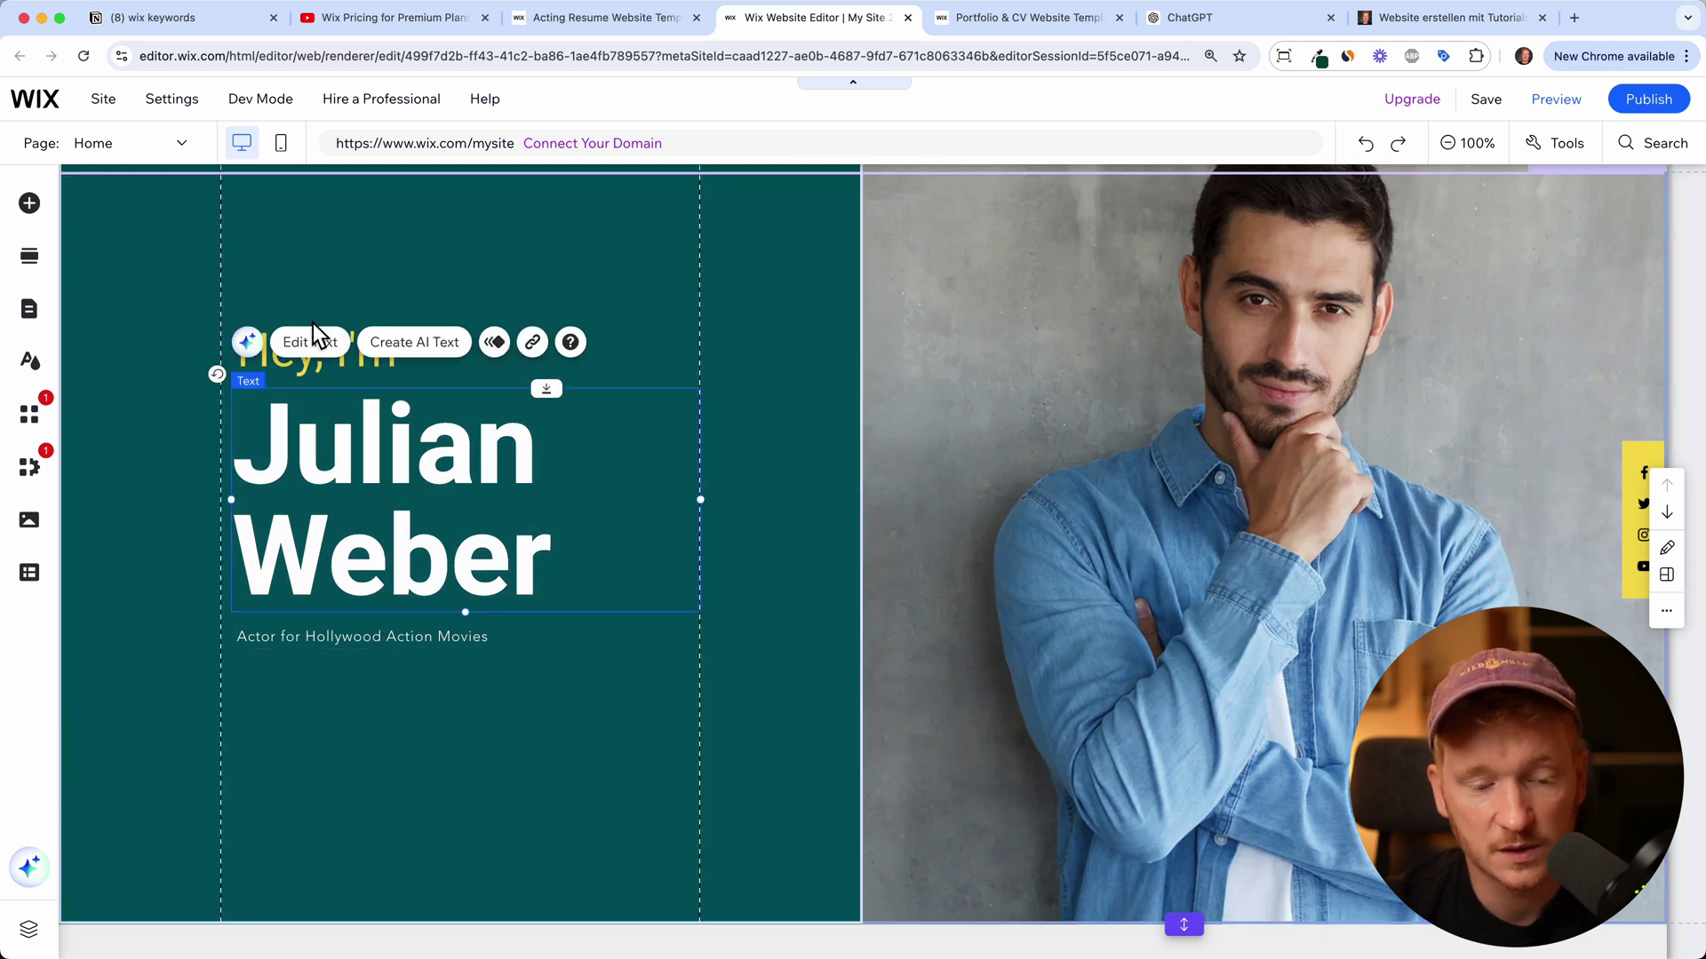
pyautogui.click(312, 335)
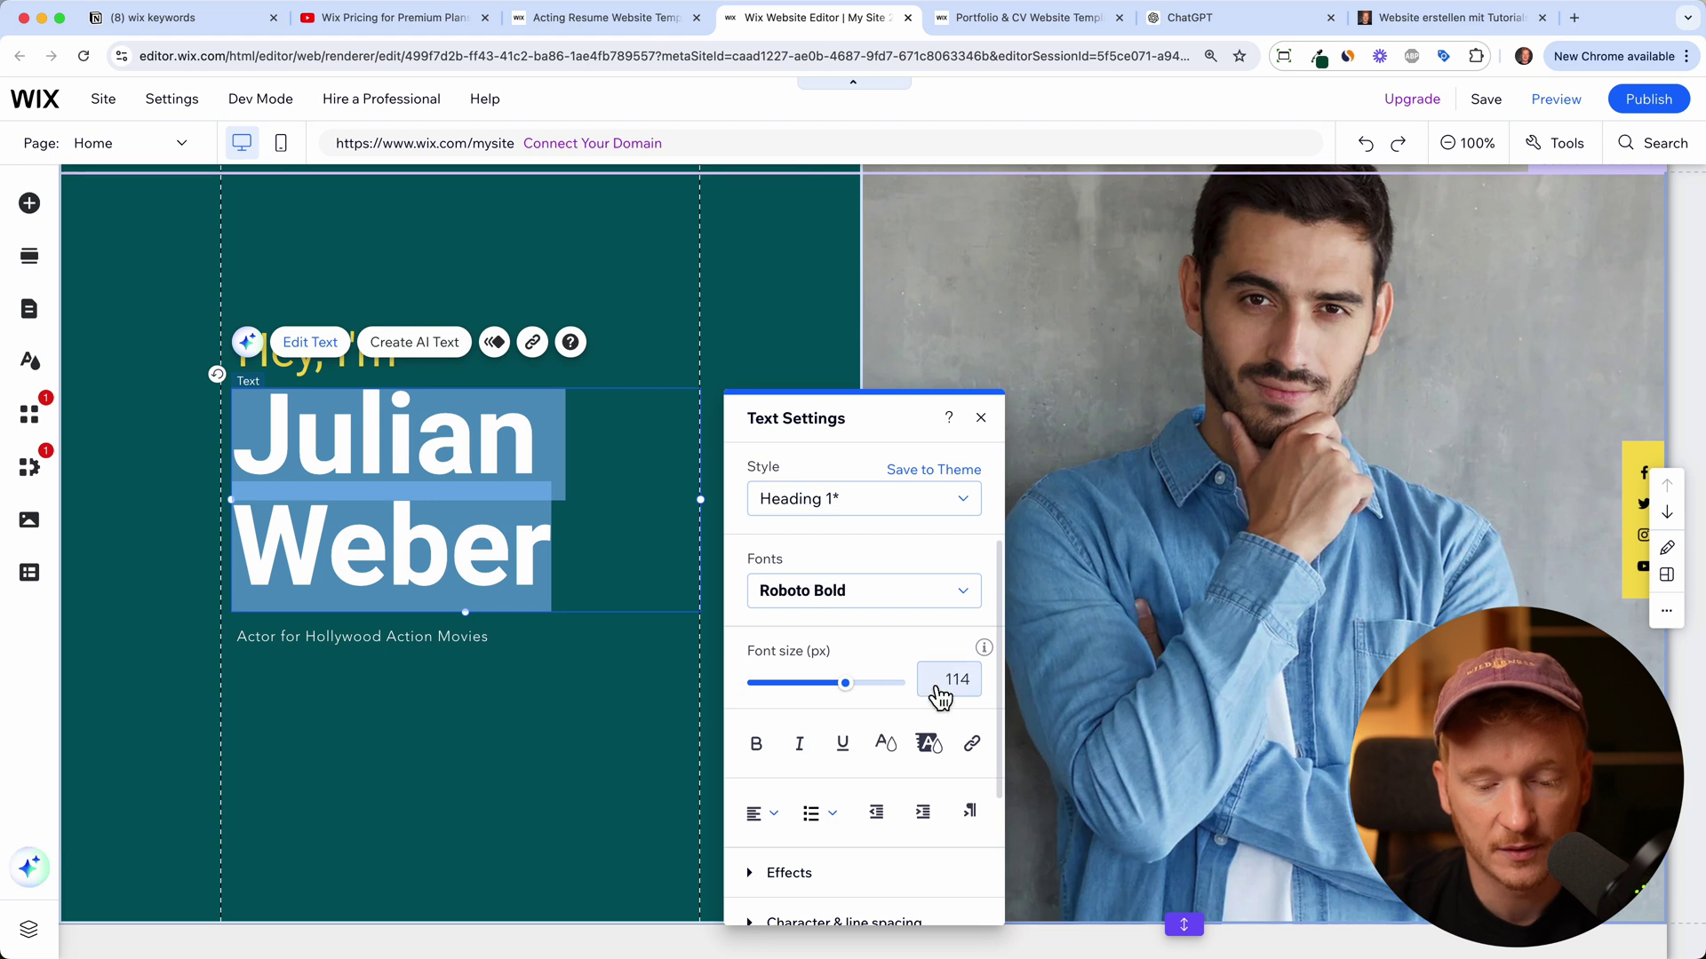
pyautogui.click(900, 758)
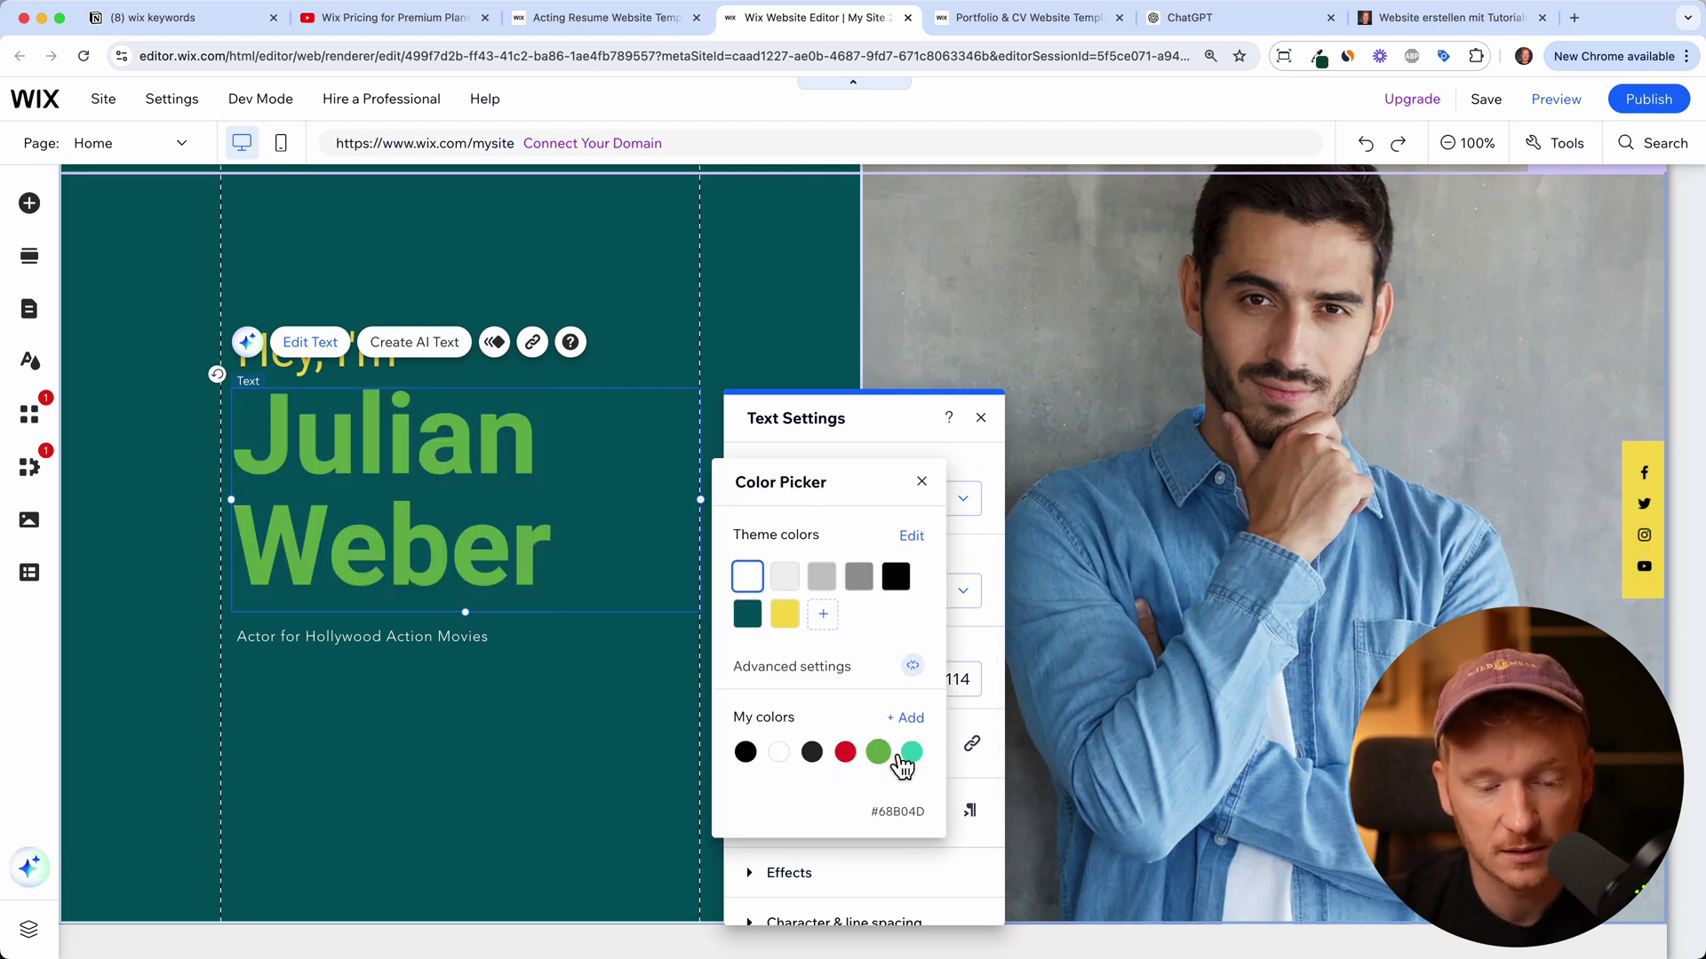
pyautogui.click(753, 578)
pyautogui.click(921, 482)
pyautogui.scroll(-3, 840, 704)
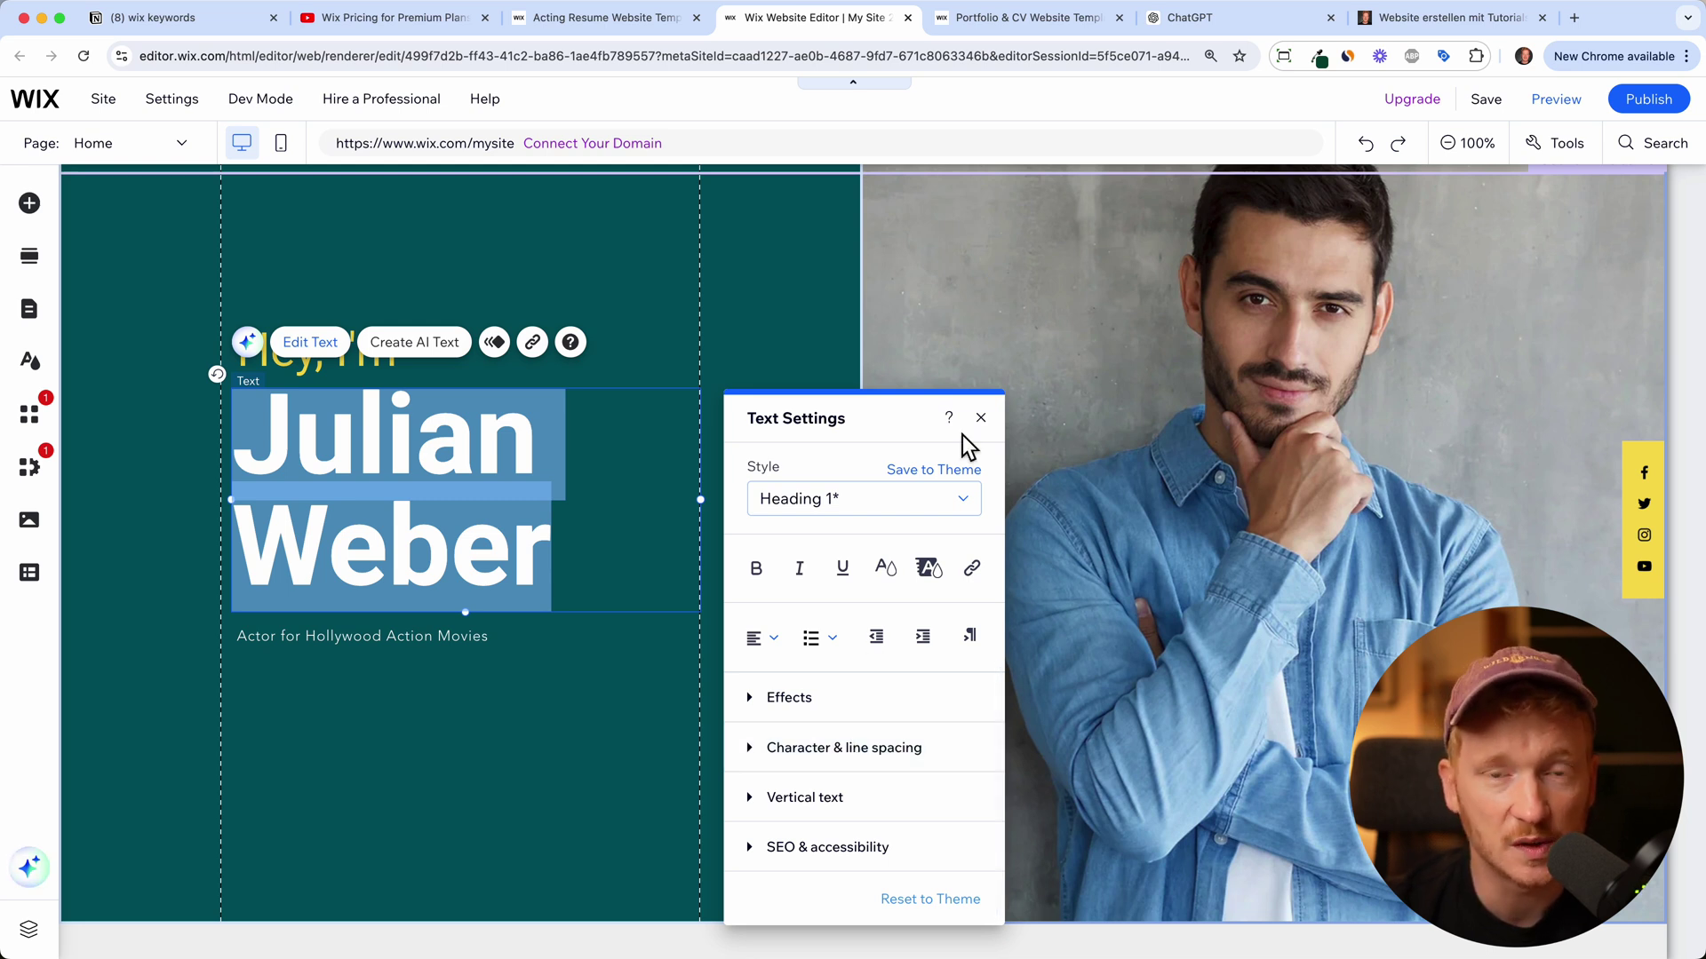
pyautogui.click(980, 417)
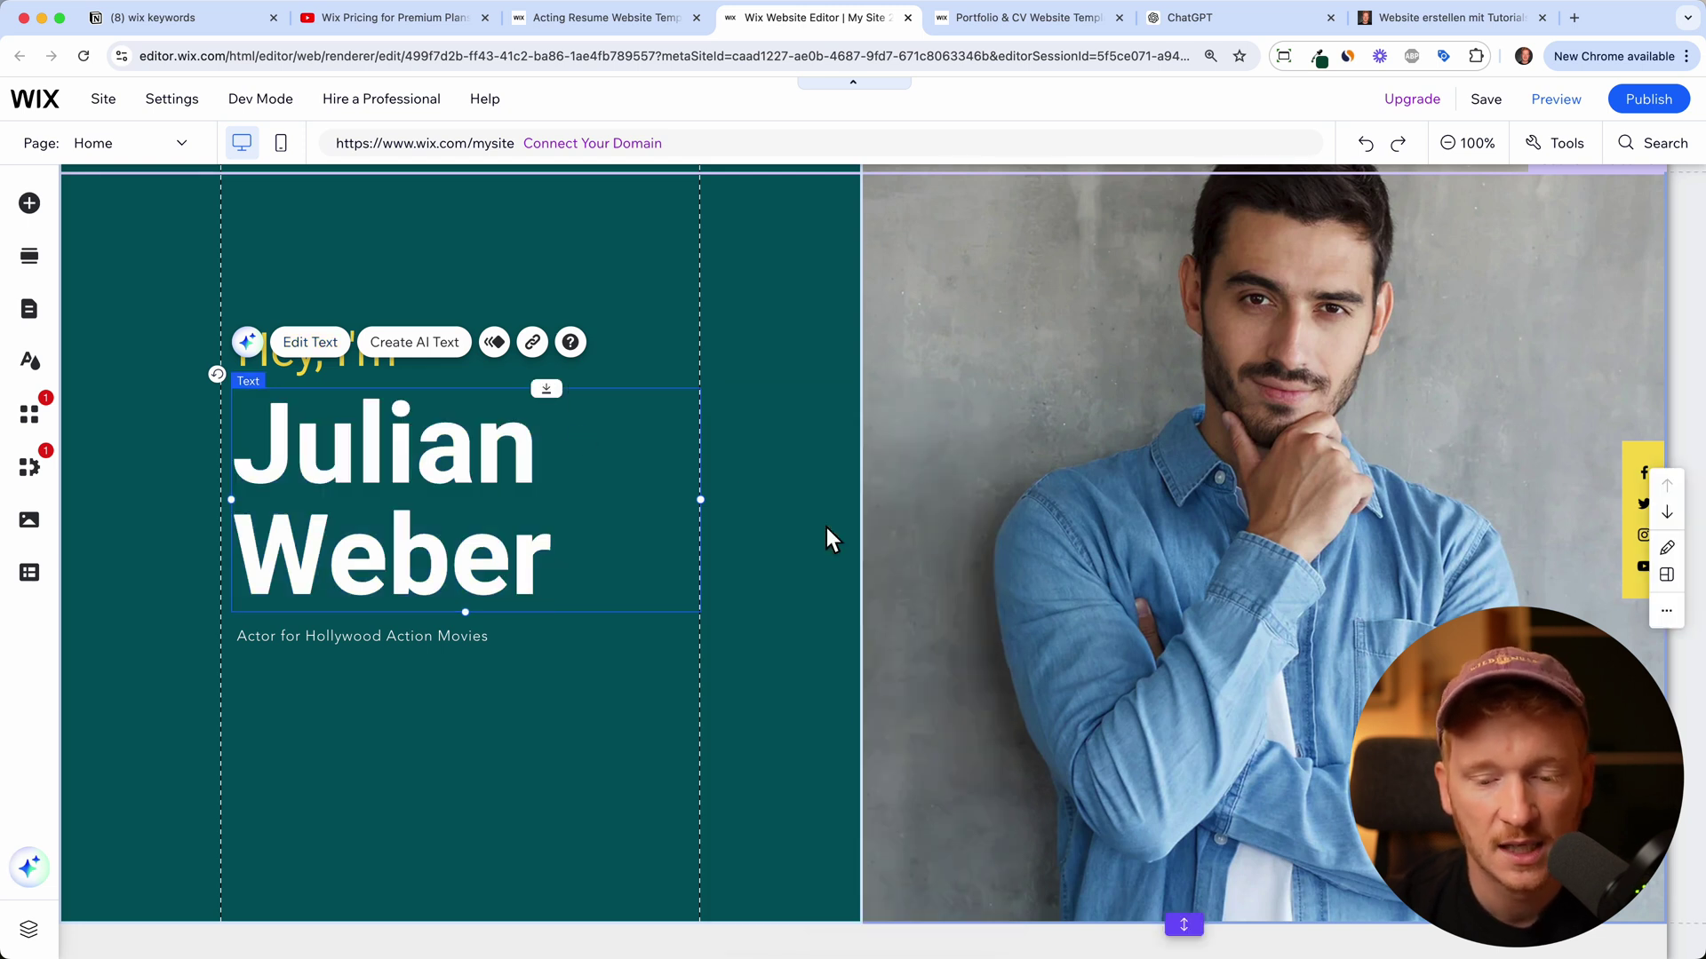
# Select the hero section's left column.
pyautogui.scroll(-10, 865, 545)
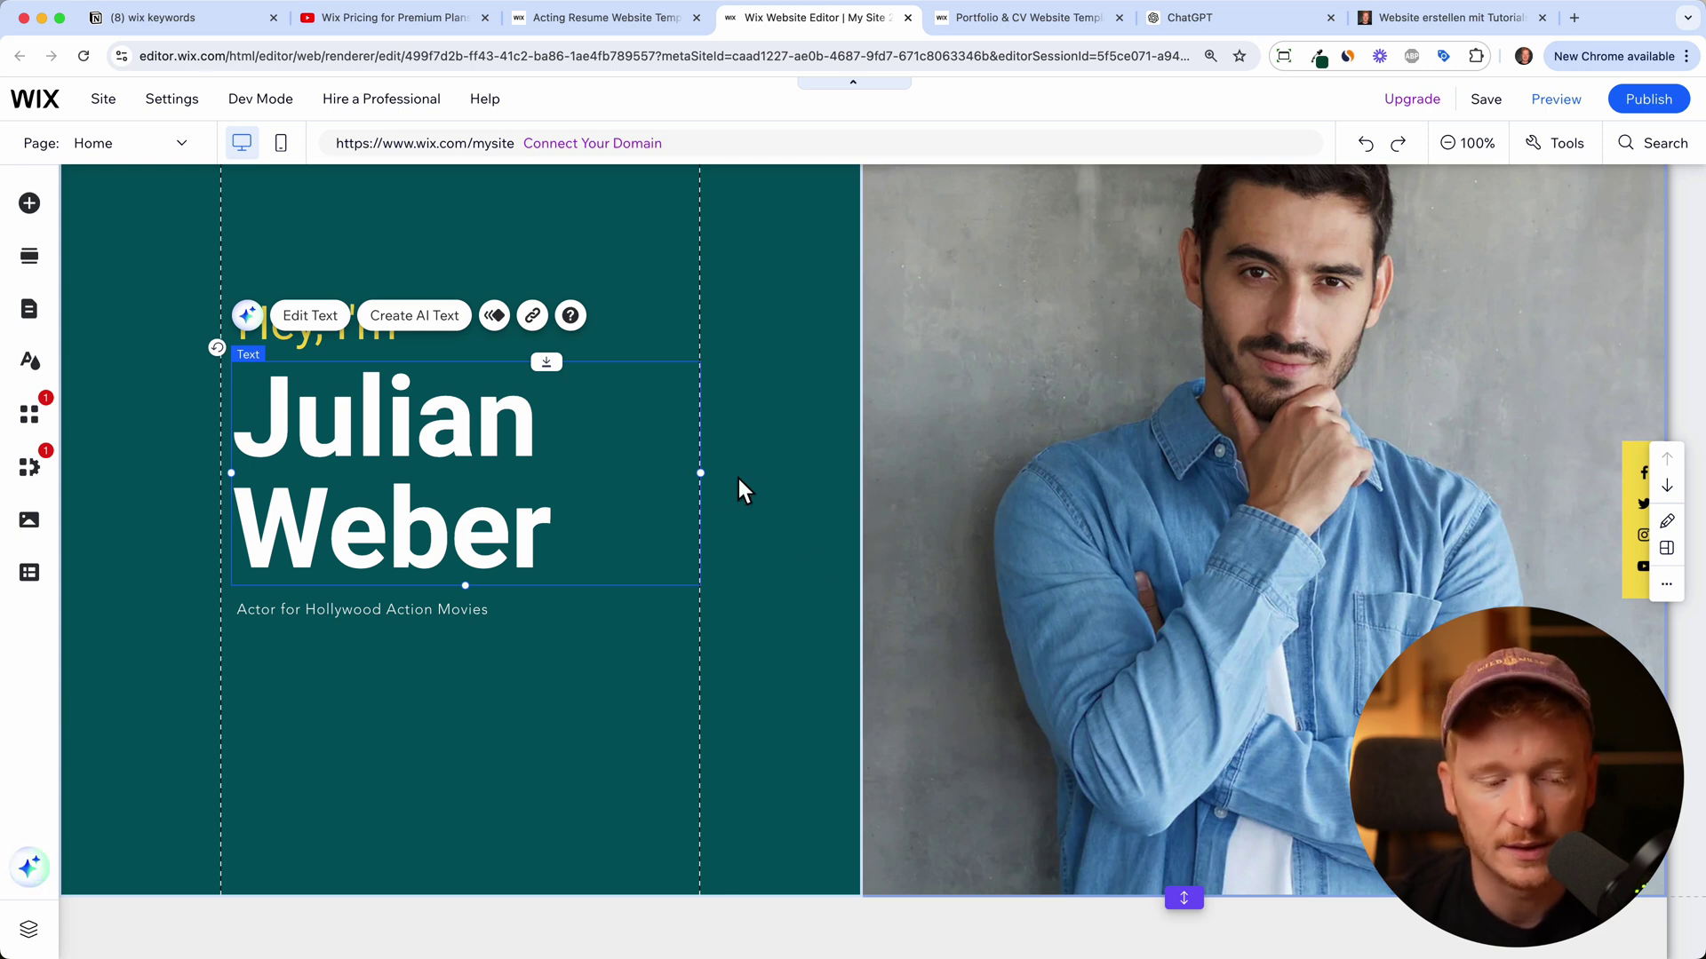
pyautogui.click(800, 388)
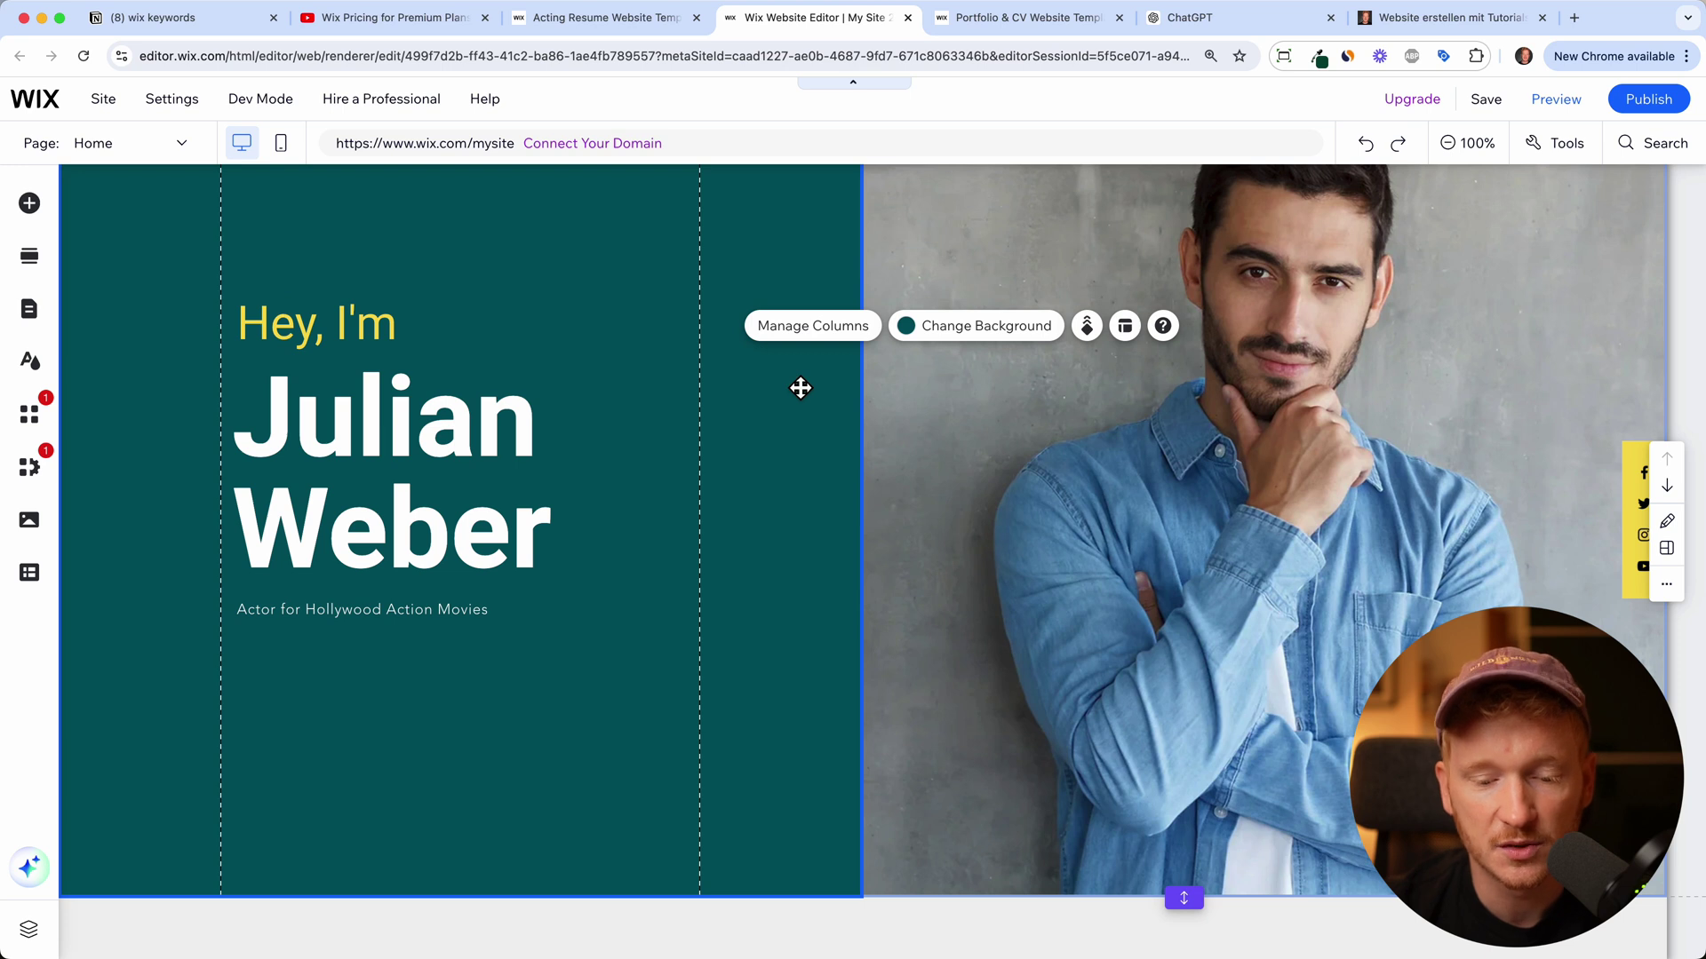
pyautogui.scroll(3, 636, 331)
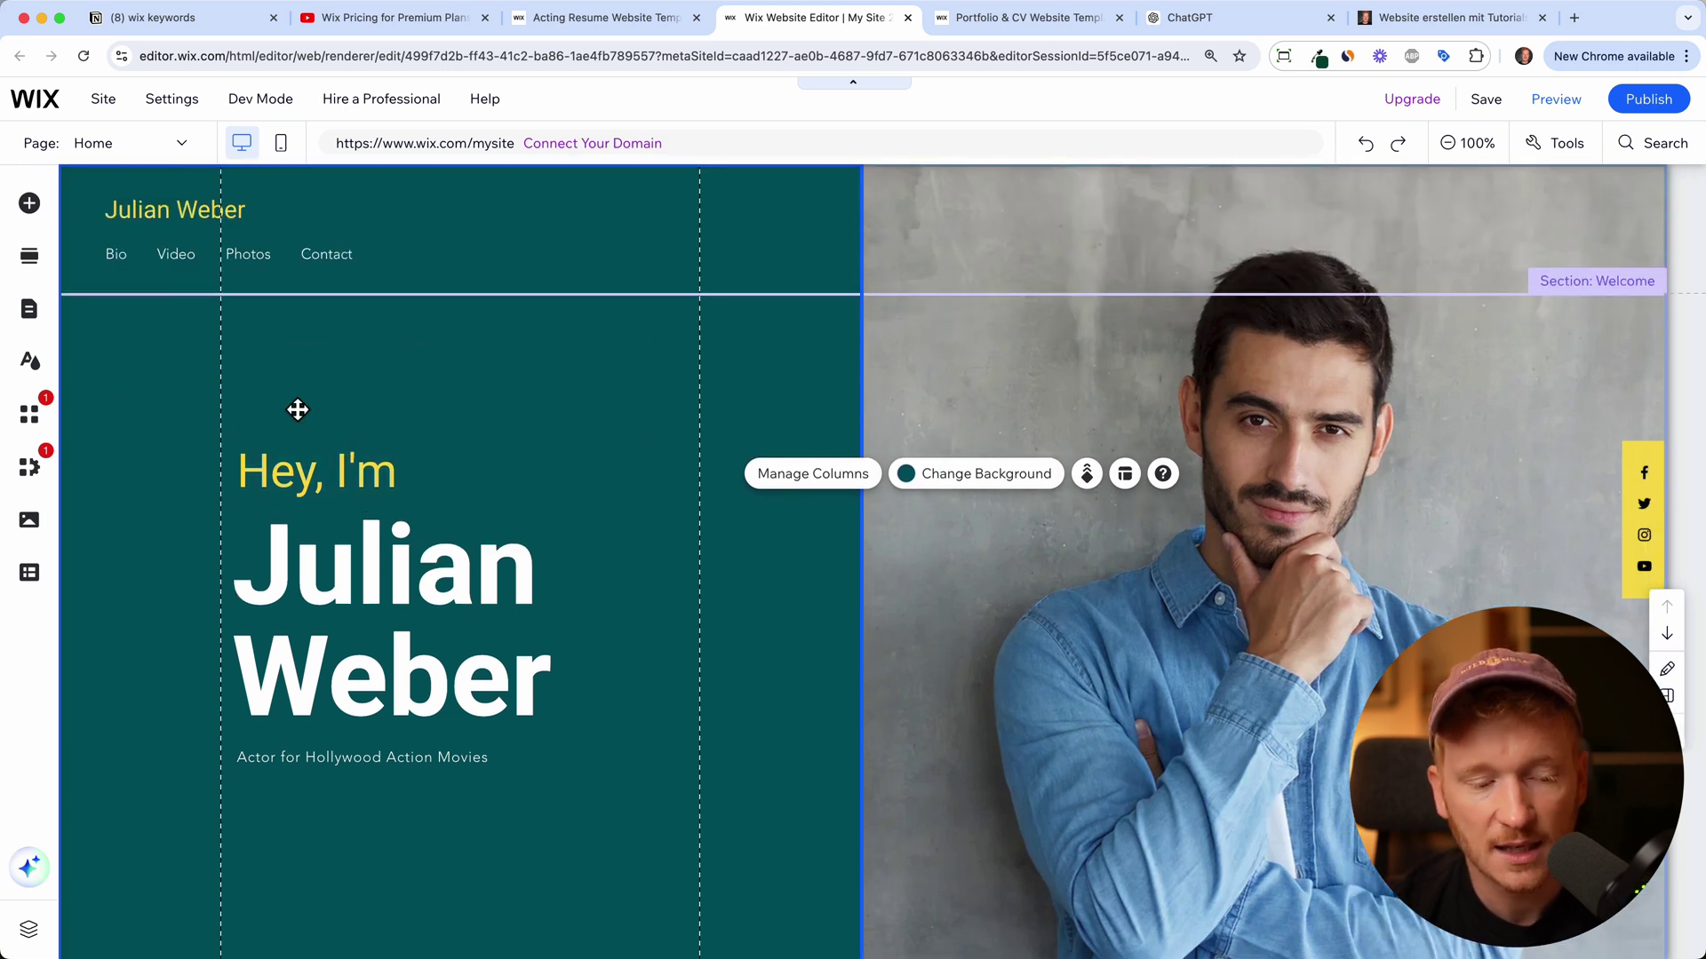
# Change the site theme's teal accent colour to dark burgundy #610130.
pyautogui.click(36, 367)
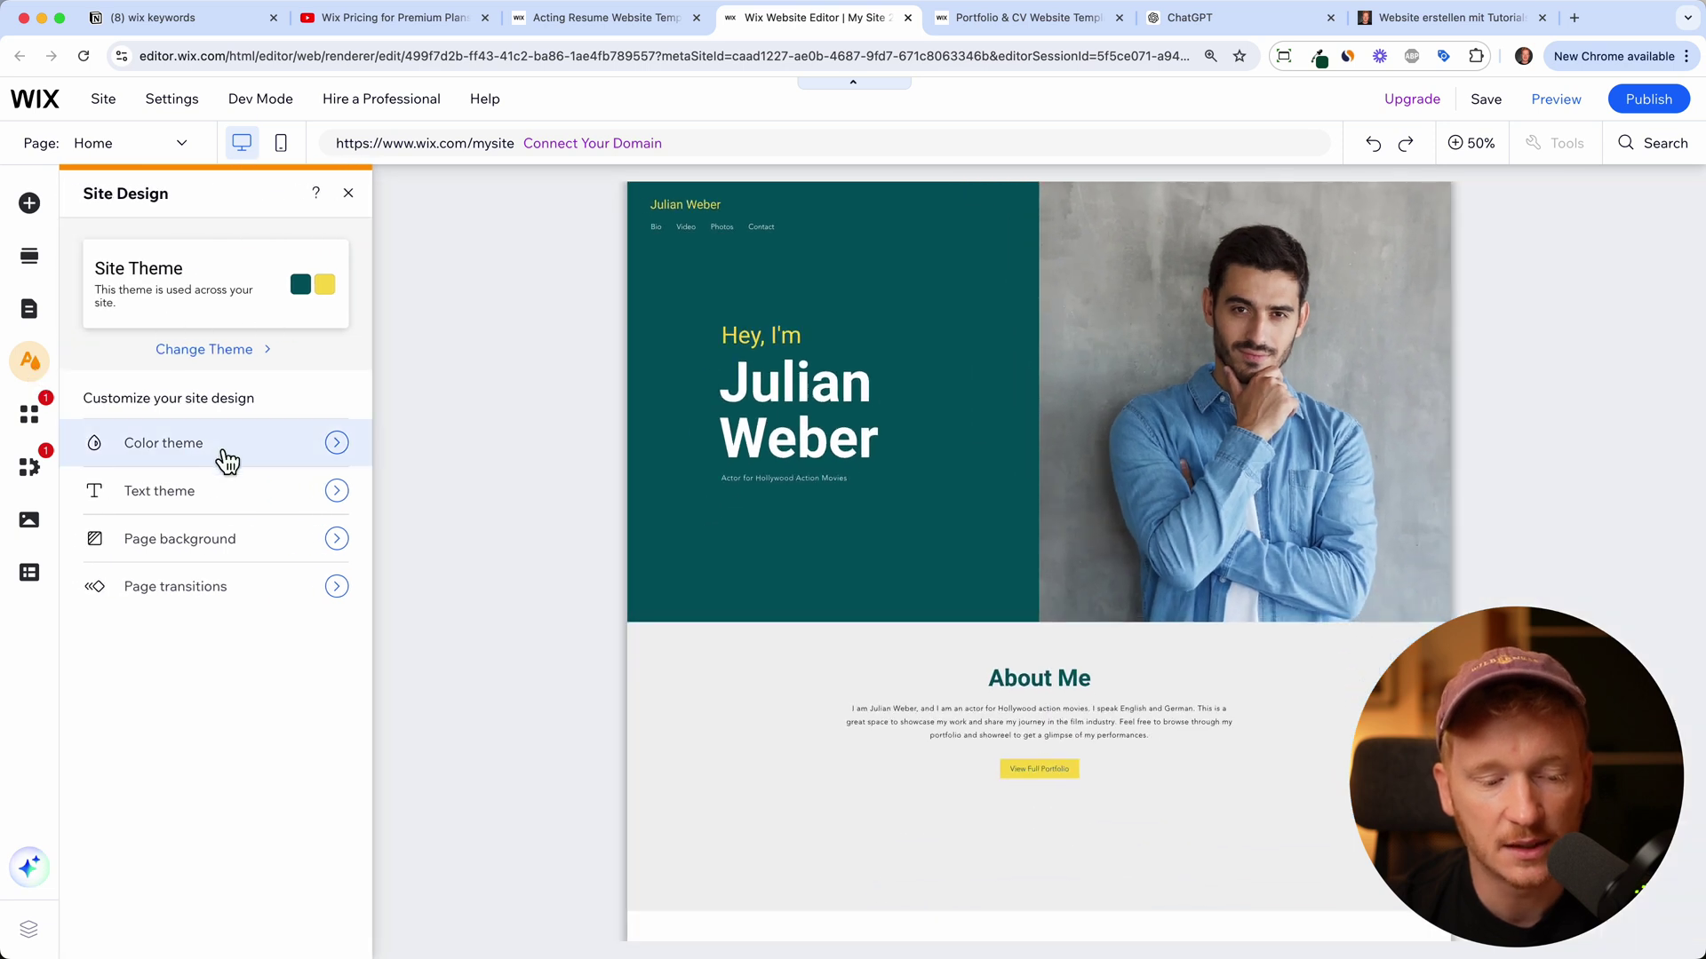
pyautogui.click(219, 455)
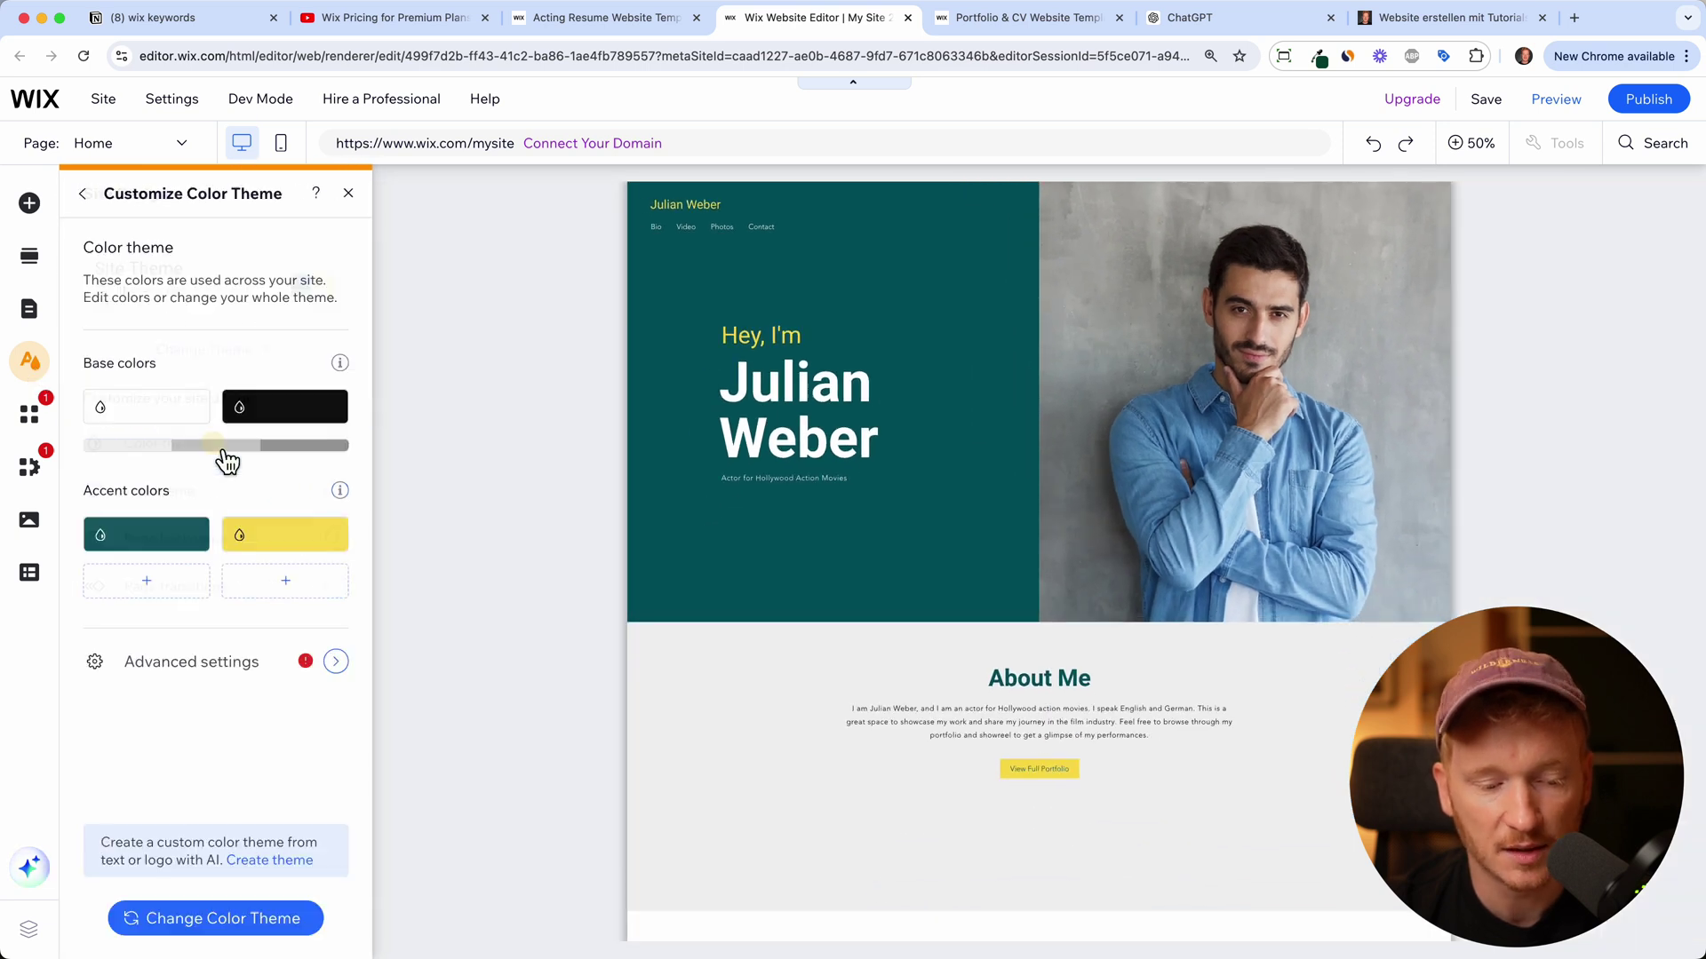
pyautogui.click(164, 538)
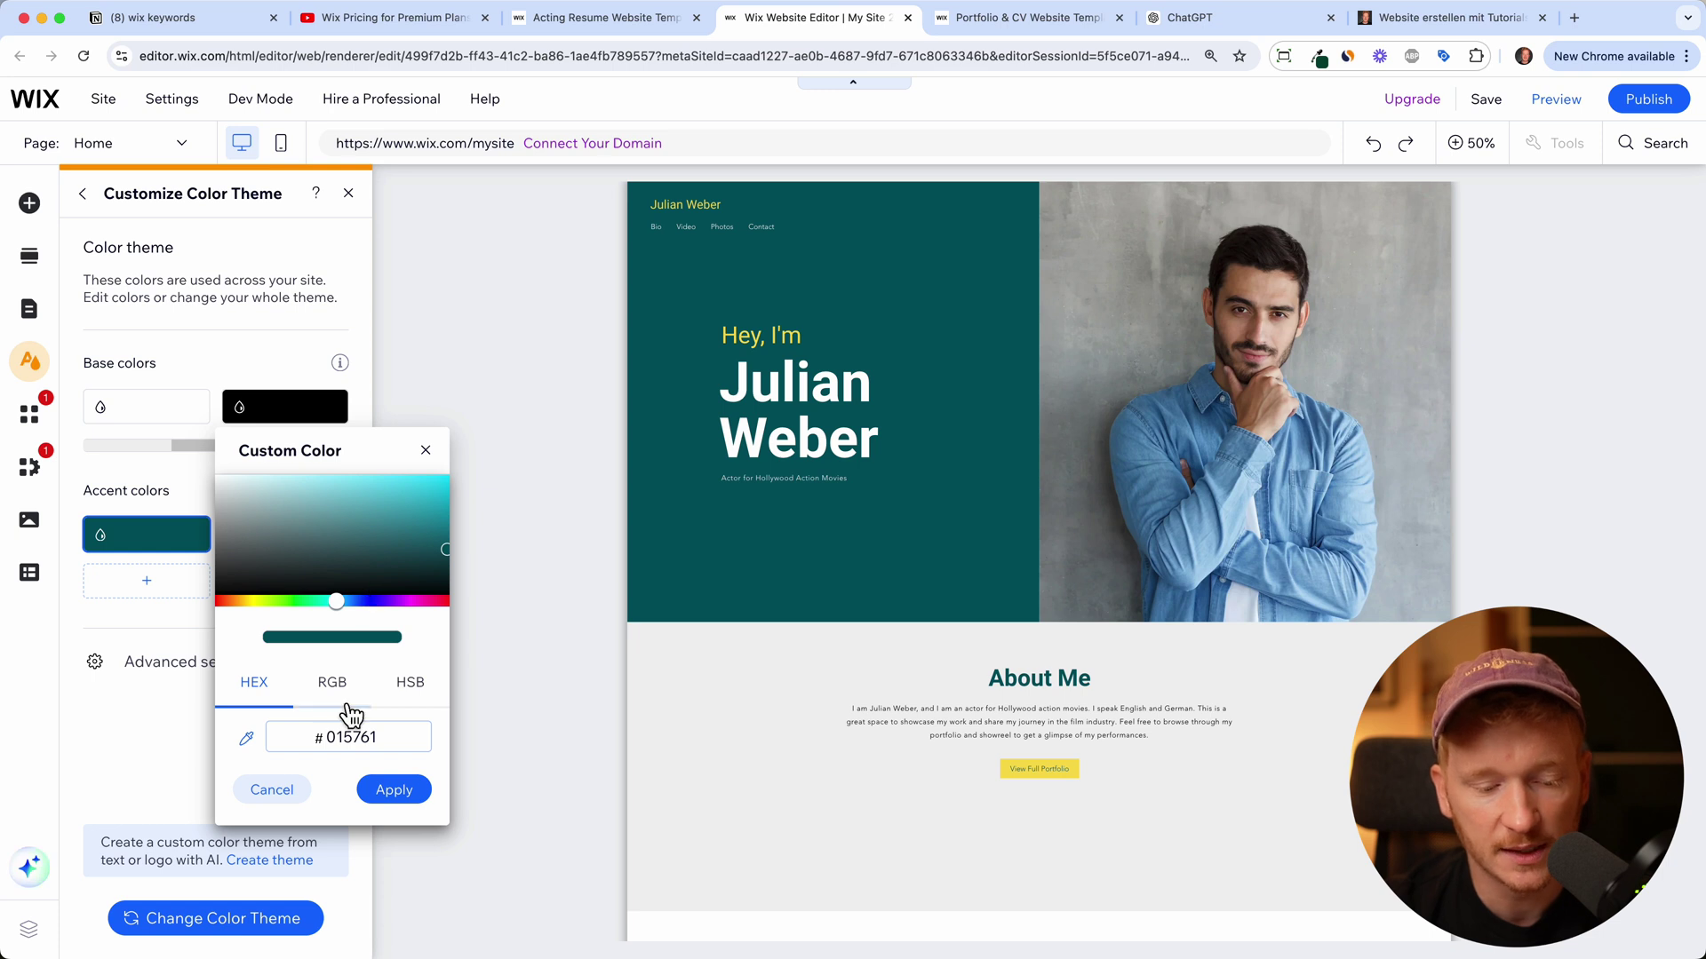
pyautogui.click(430, 602)
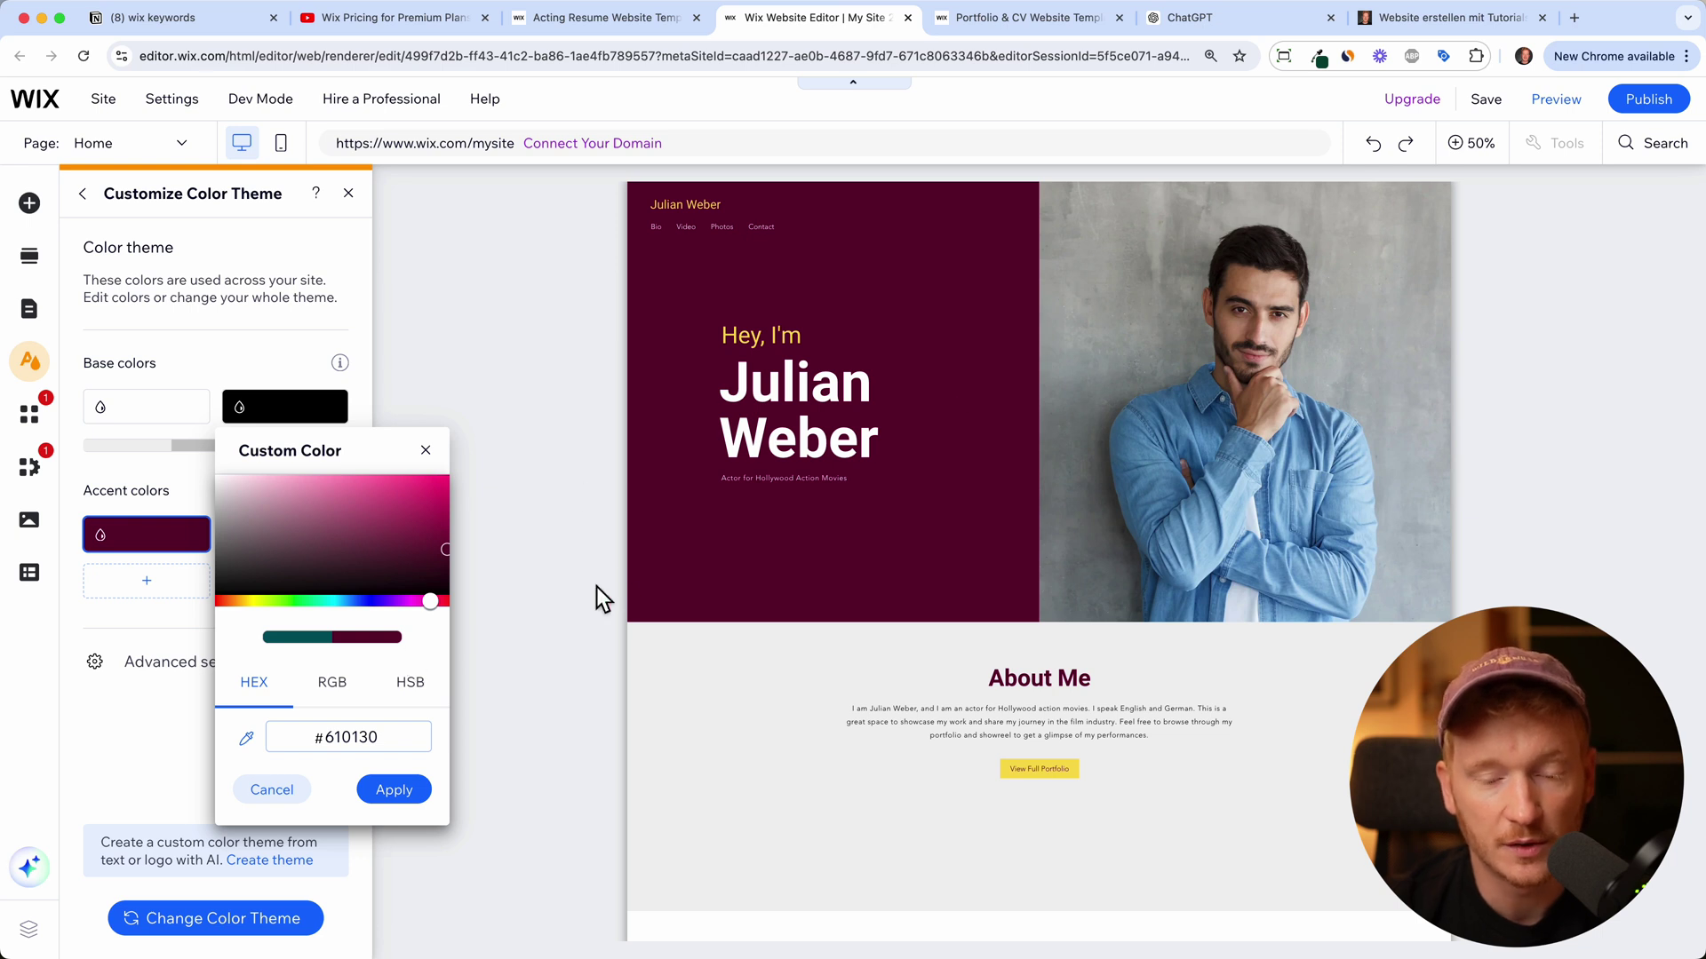
pyautogui.click(426, 451)
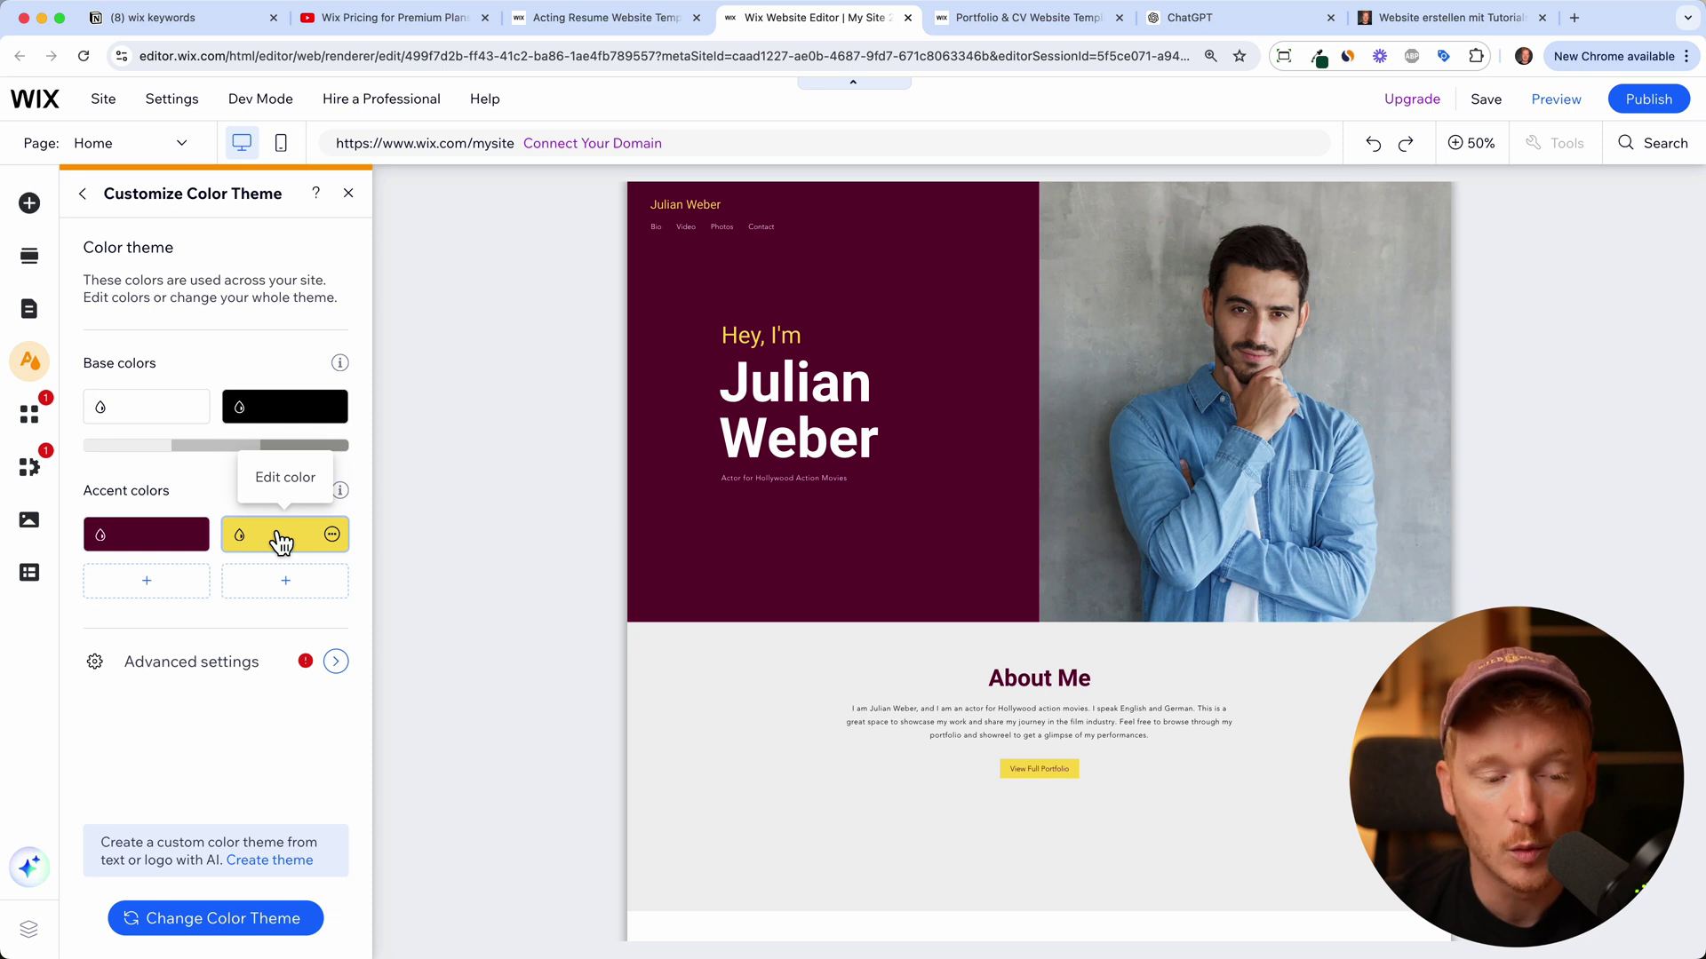
# Set the text theme's paragraph font to Belinda.
pyautogui.press('Escape')
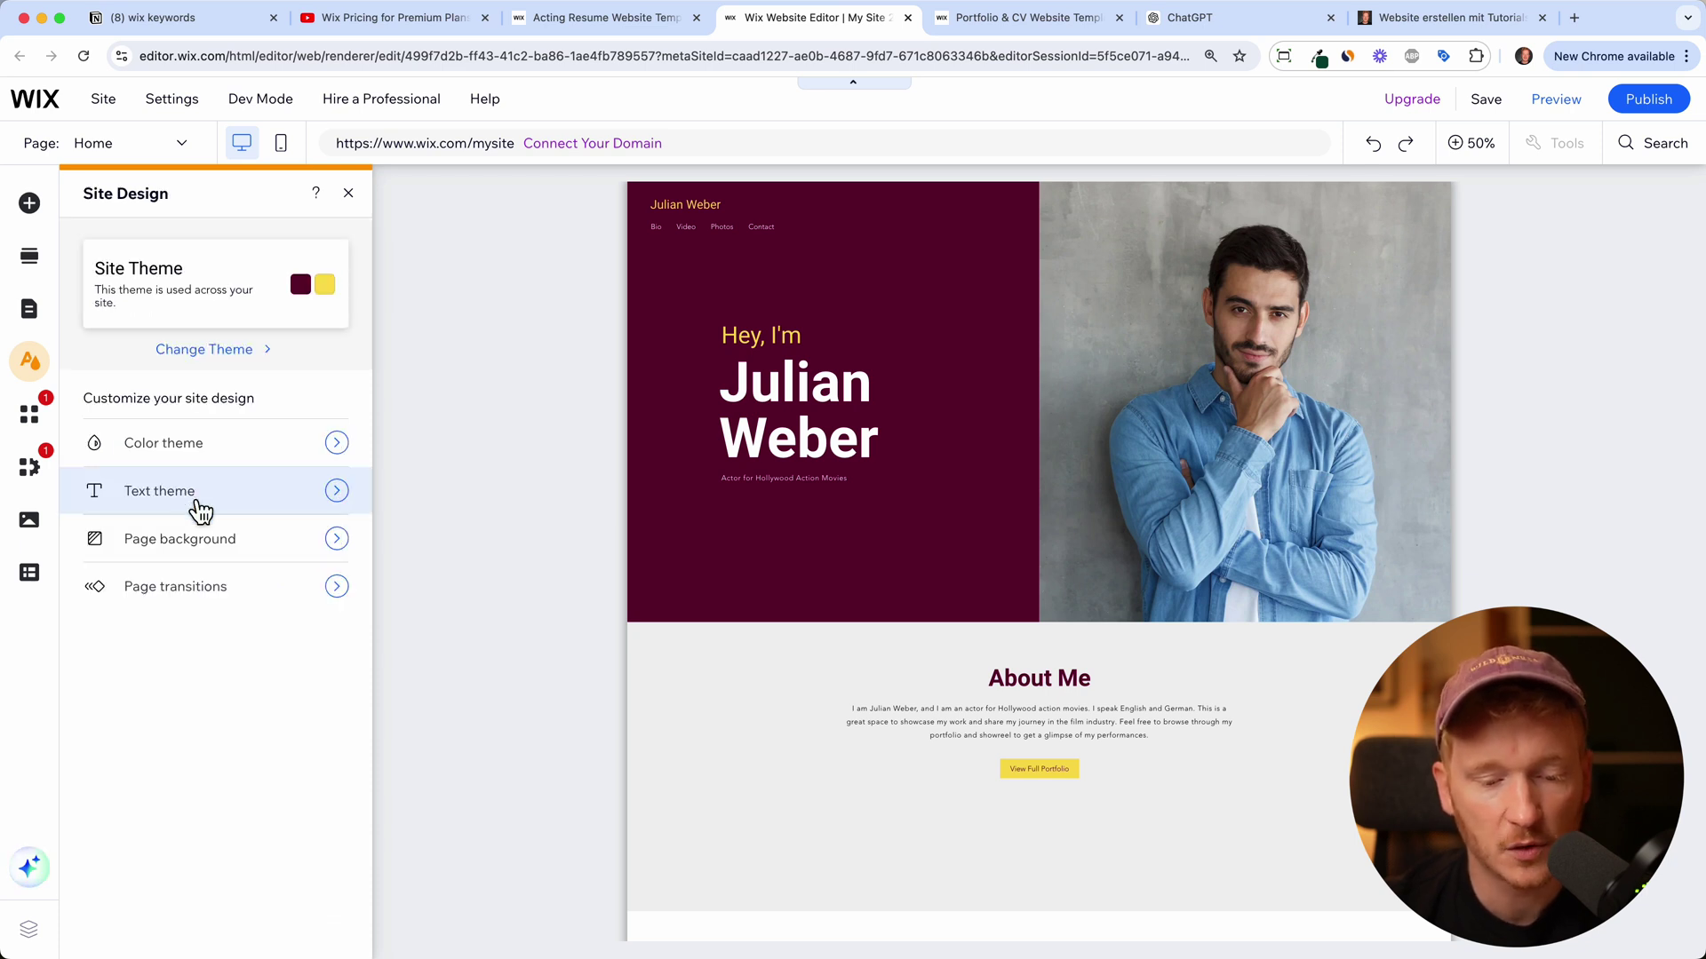
pyautogui.click(191, 500)
pyautogui.click(305, 551)
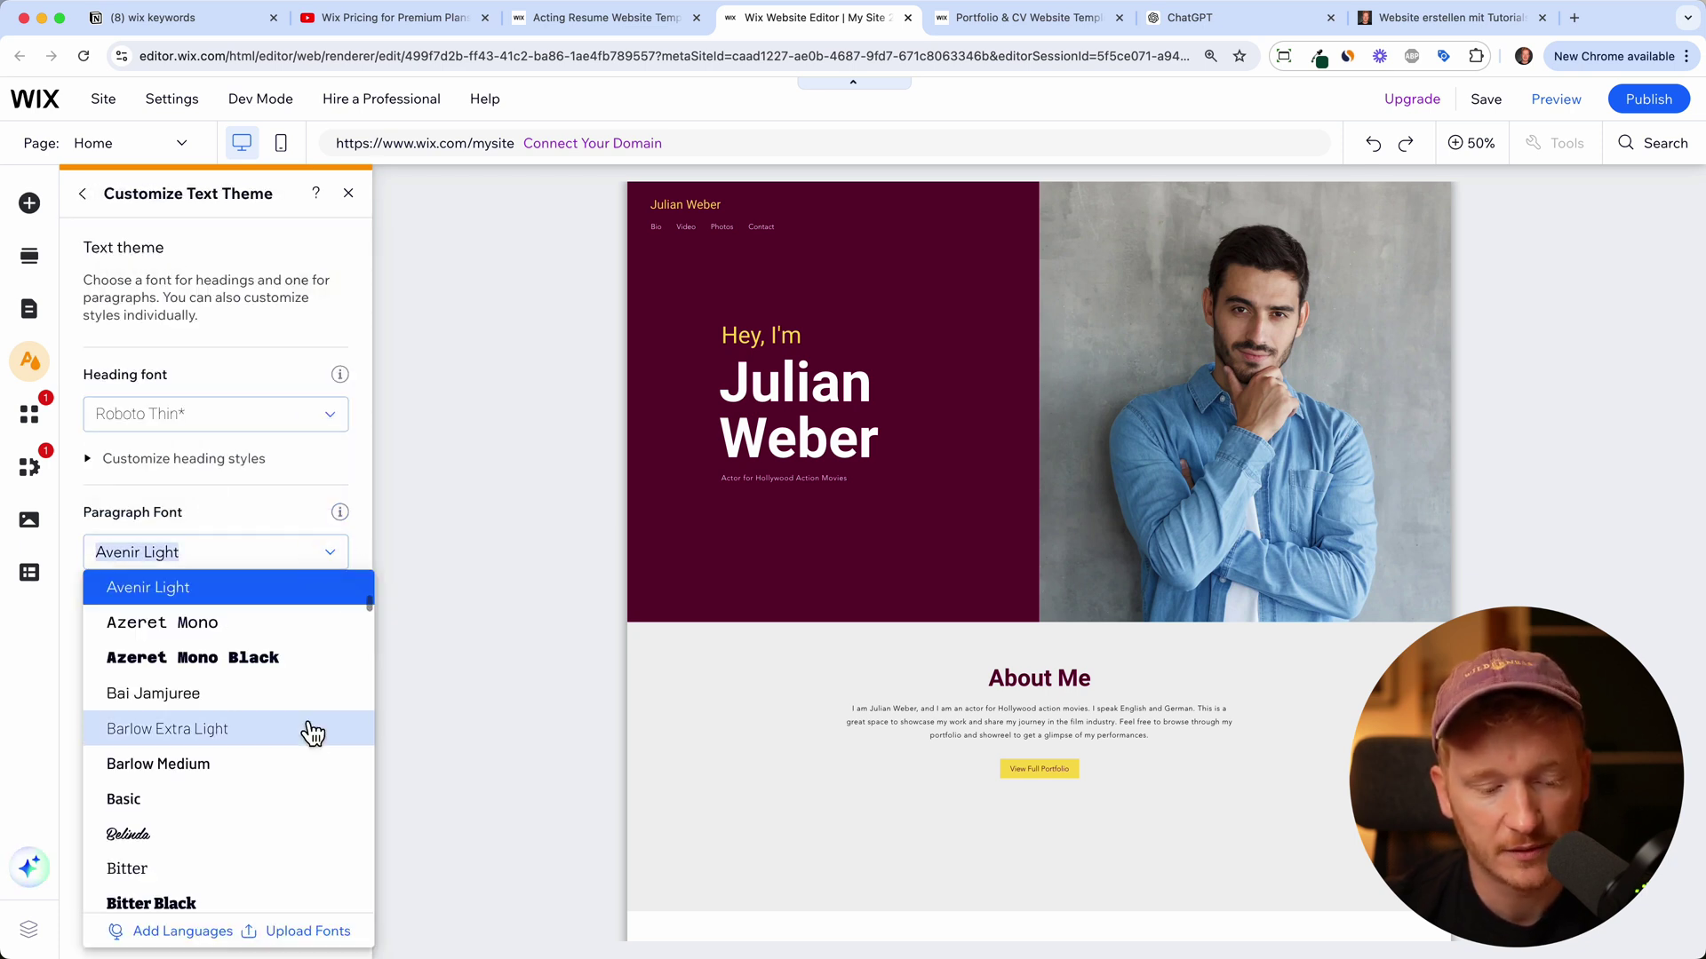
pyautogui.scroll(-1, 305, 731)
pyautogui.click(256, 787)
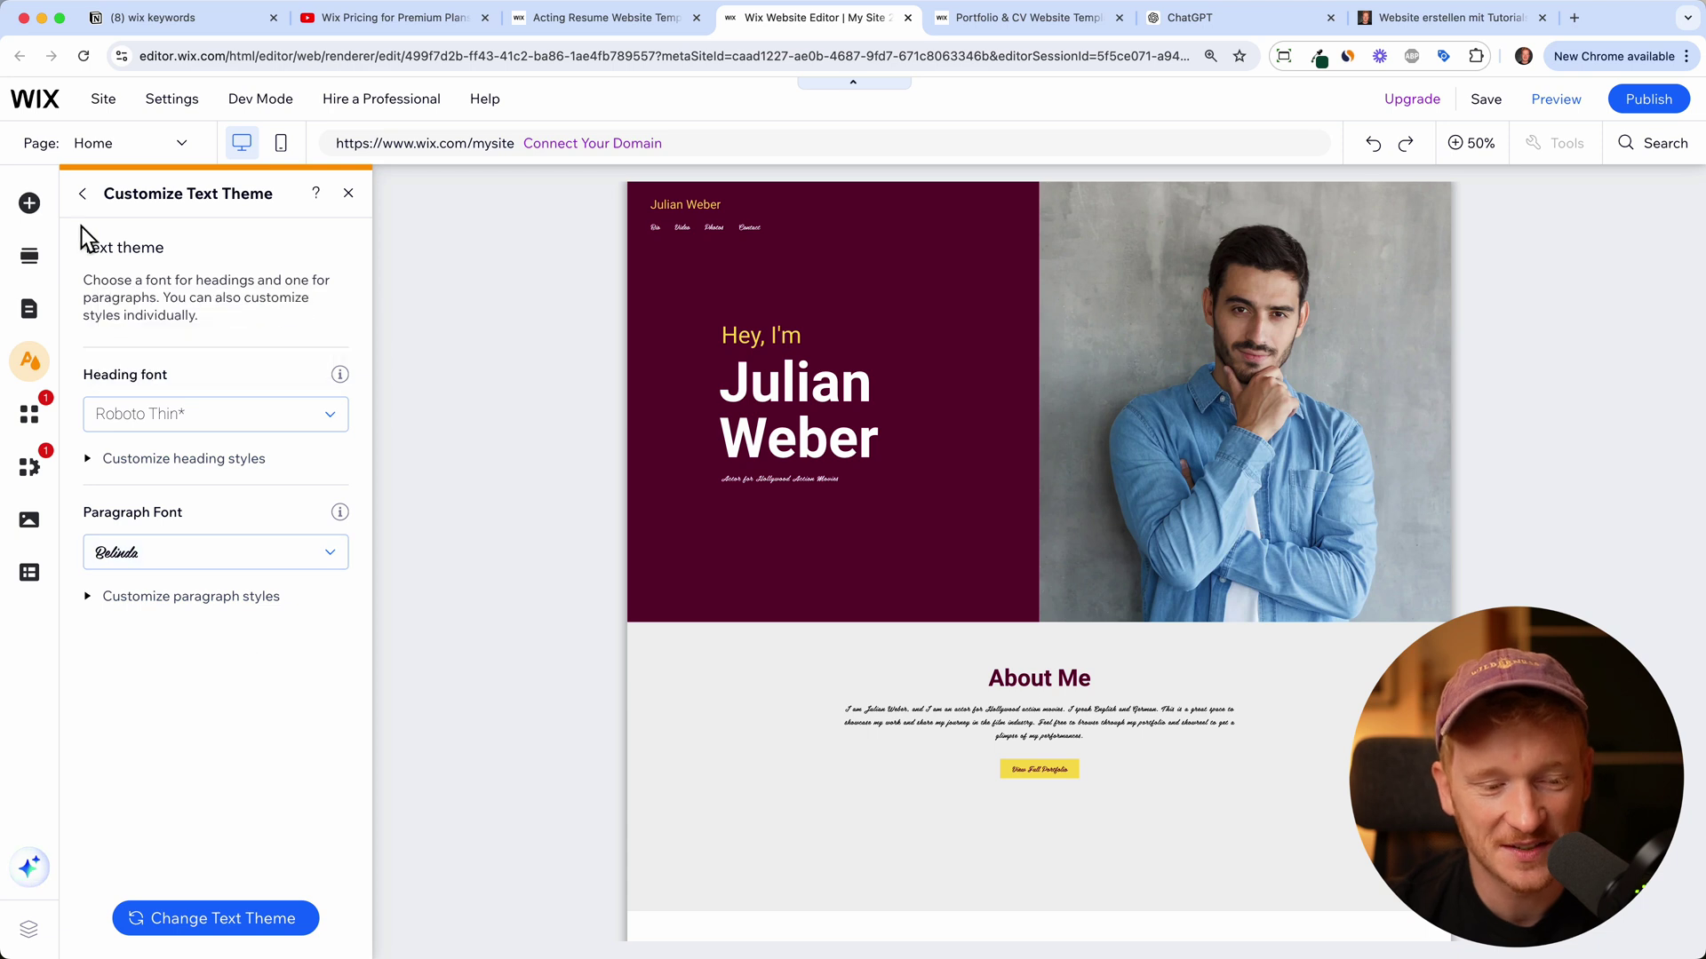
pyautogui.click(83, 193)
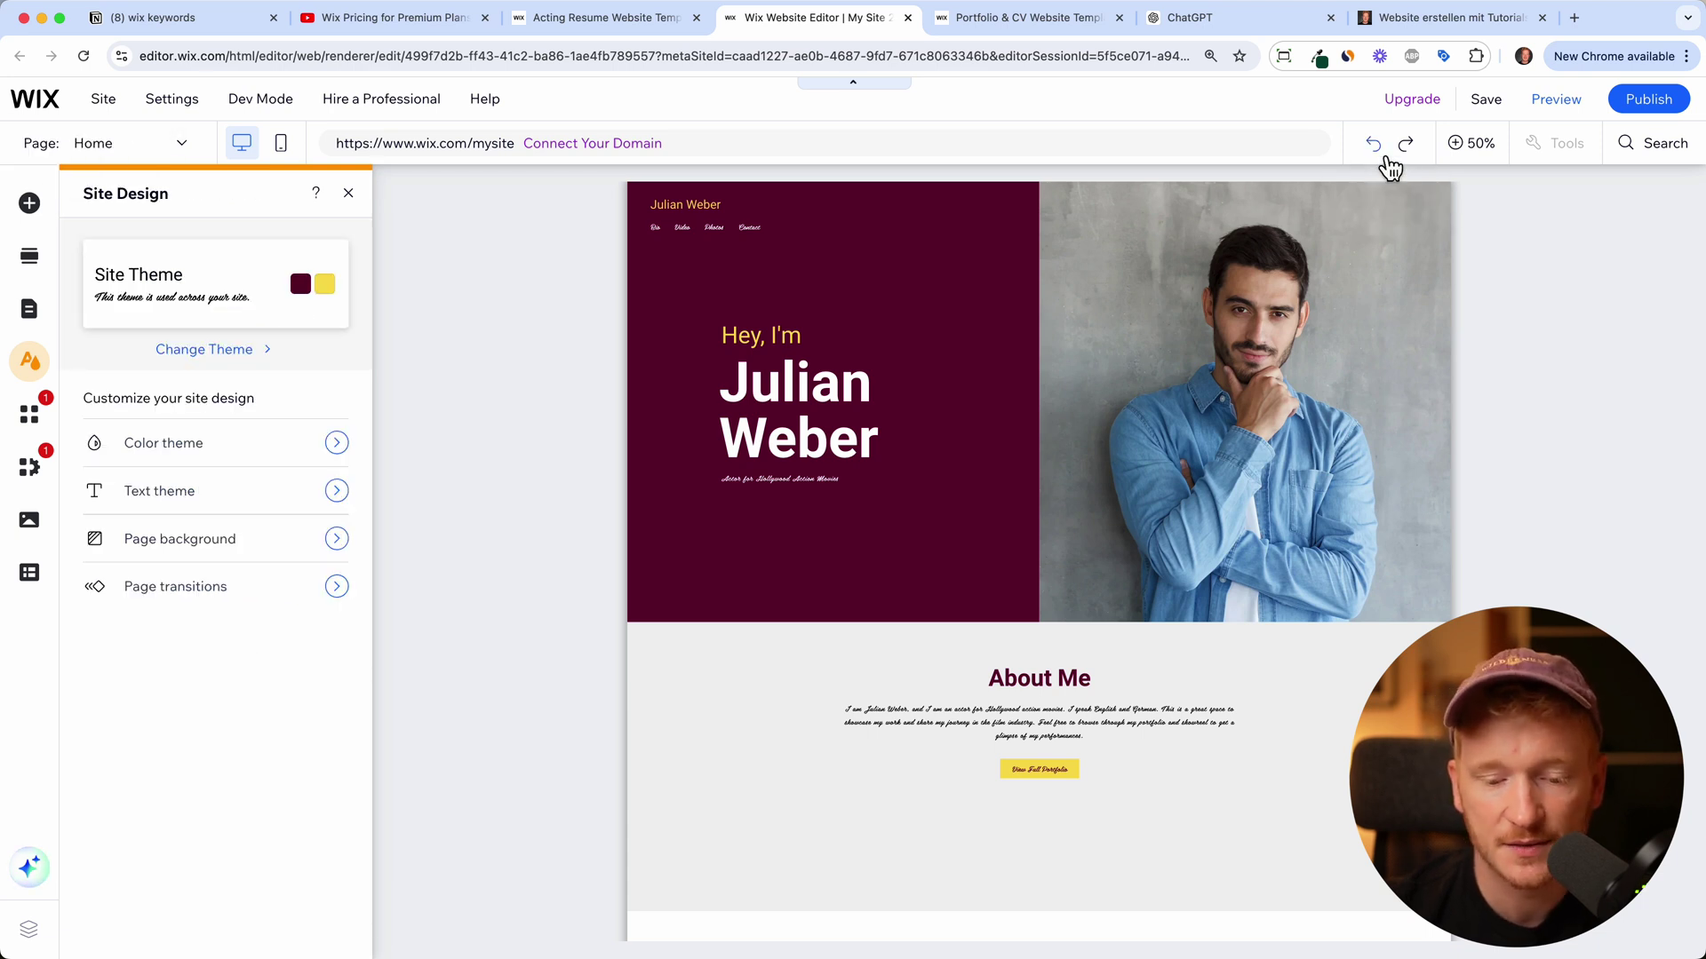
# Undo the theme changes back to teal and plain fonts, then reopen Site Design.
pyautogui.click(1387, 158)
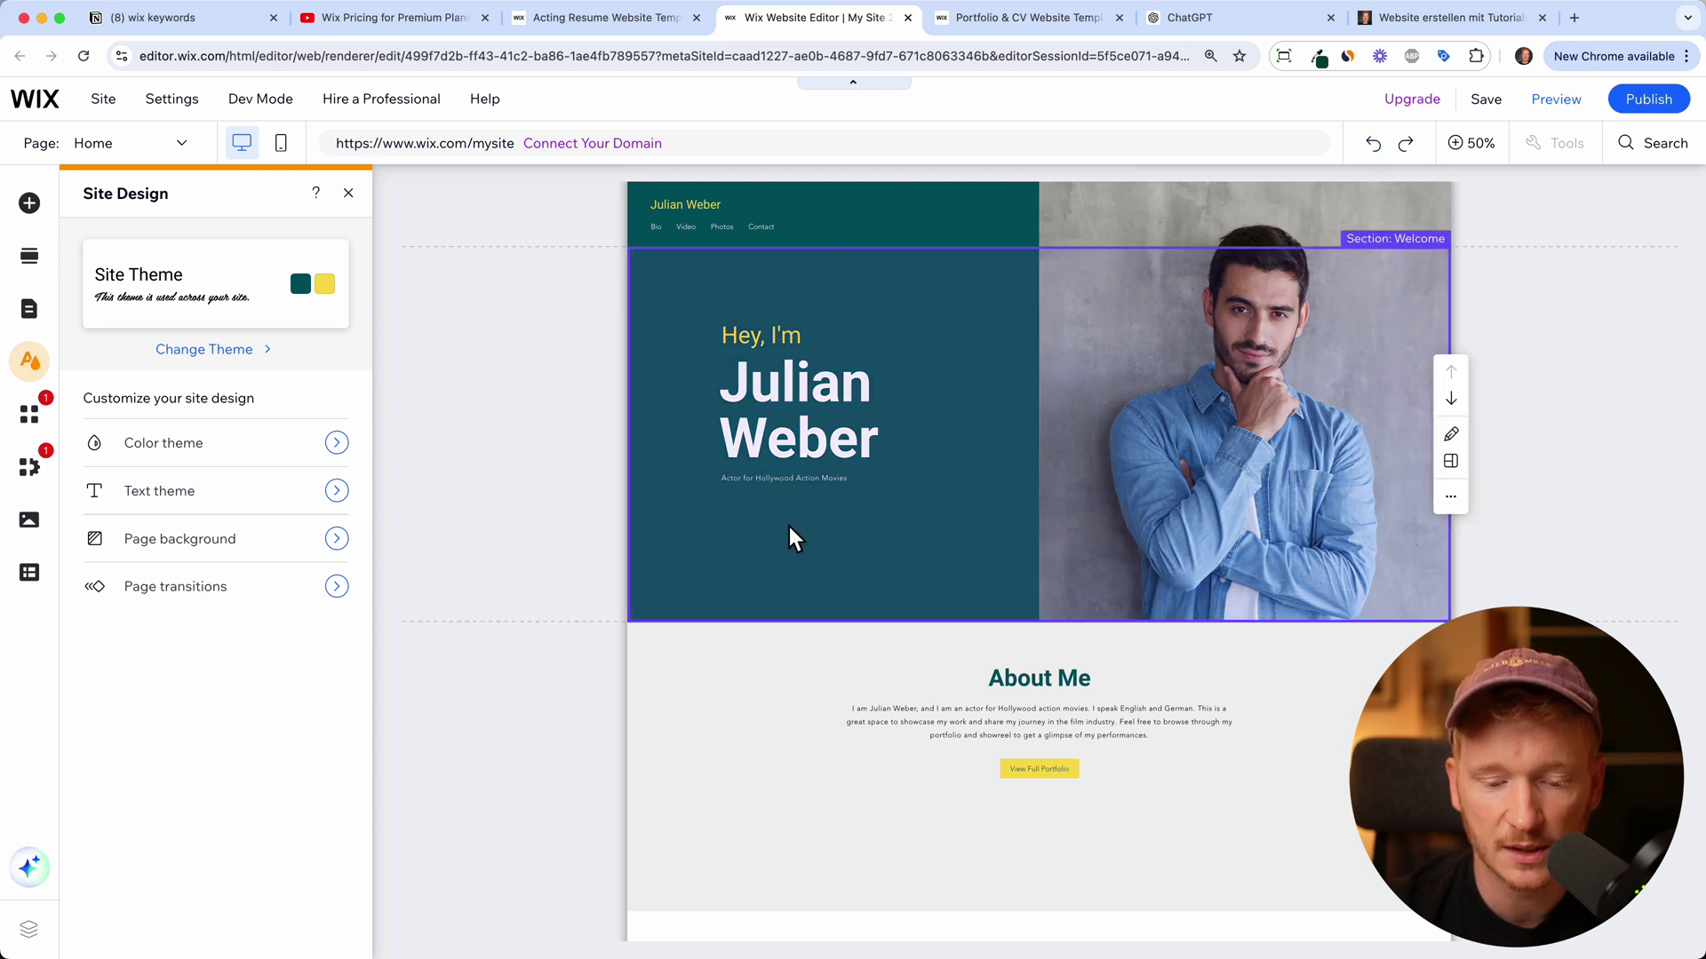
pyautogui.click(349, 194)
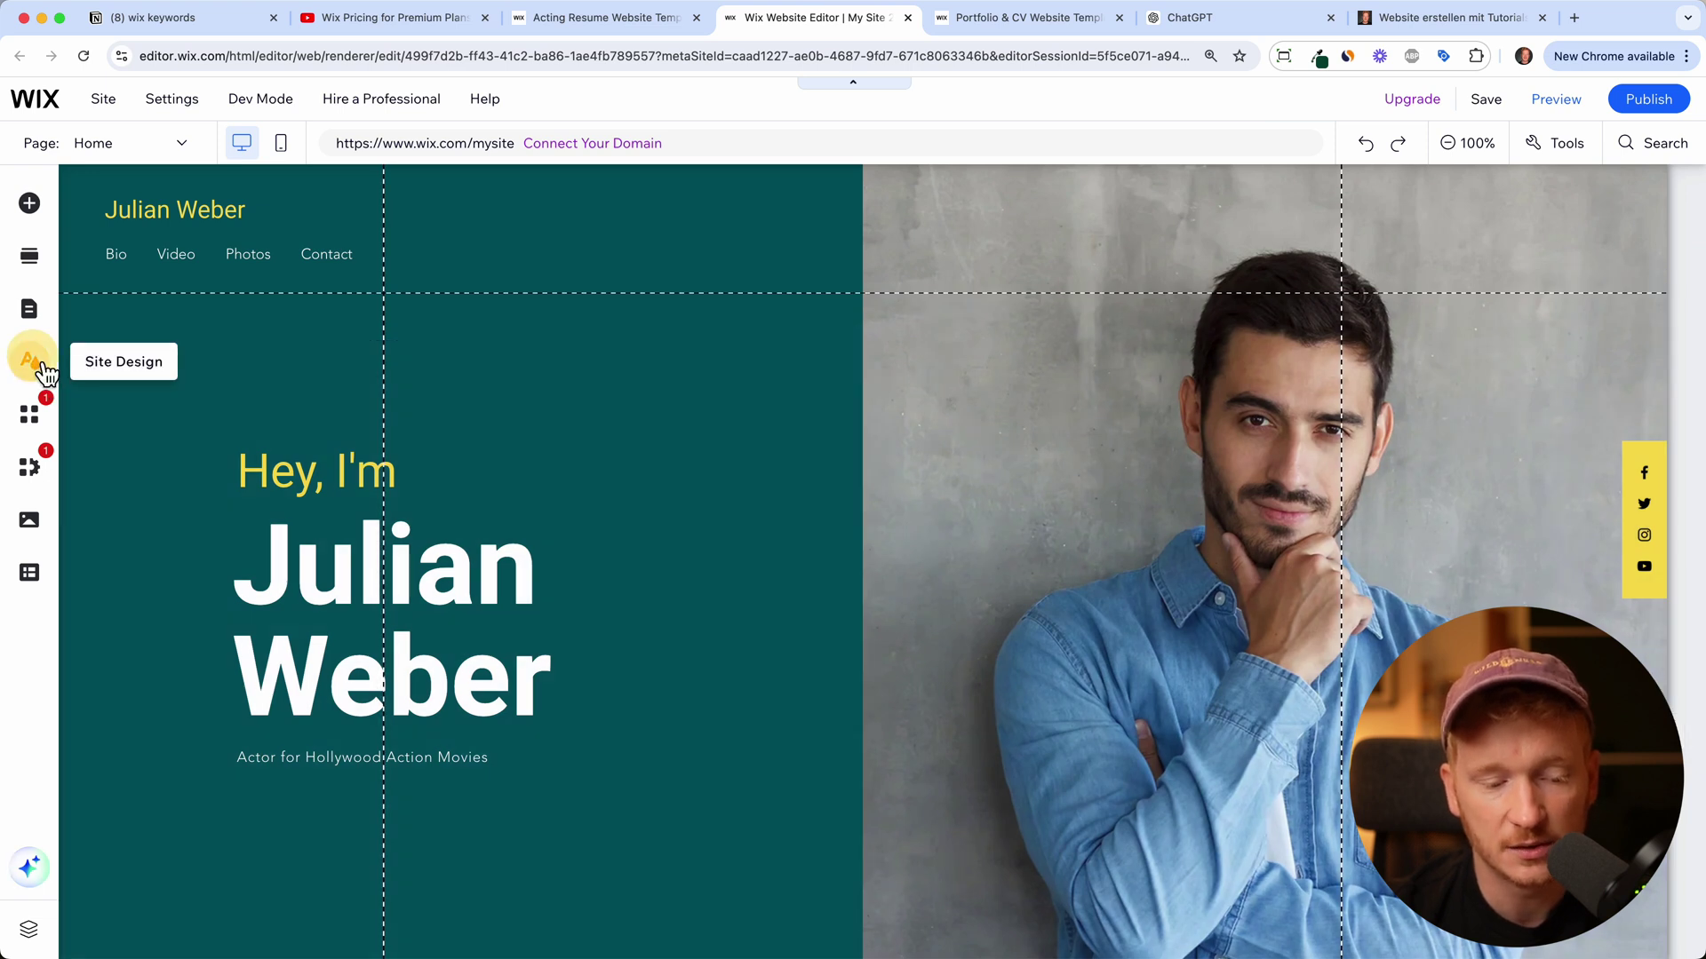
pyautogui.click(34, 364)
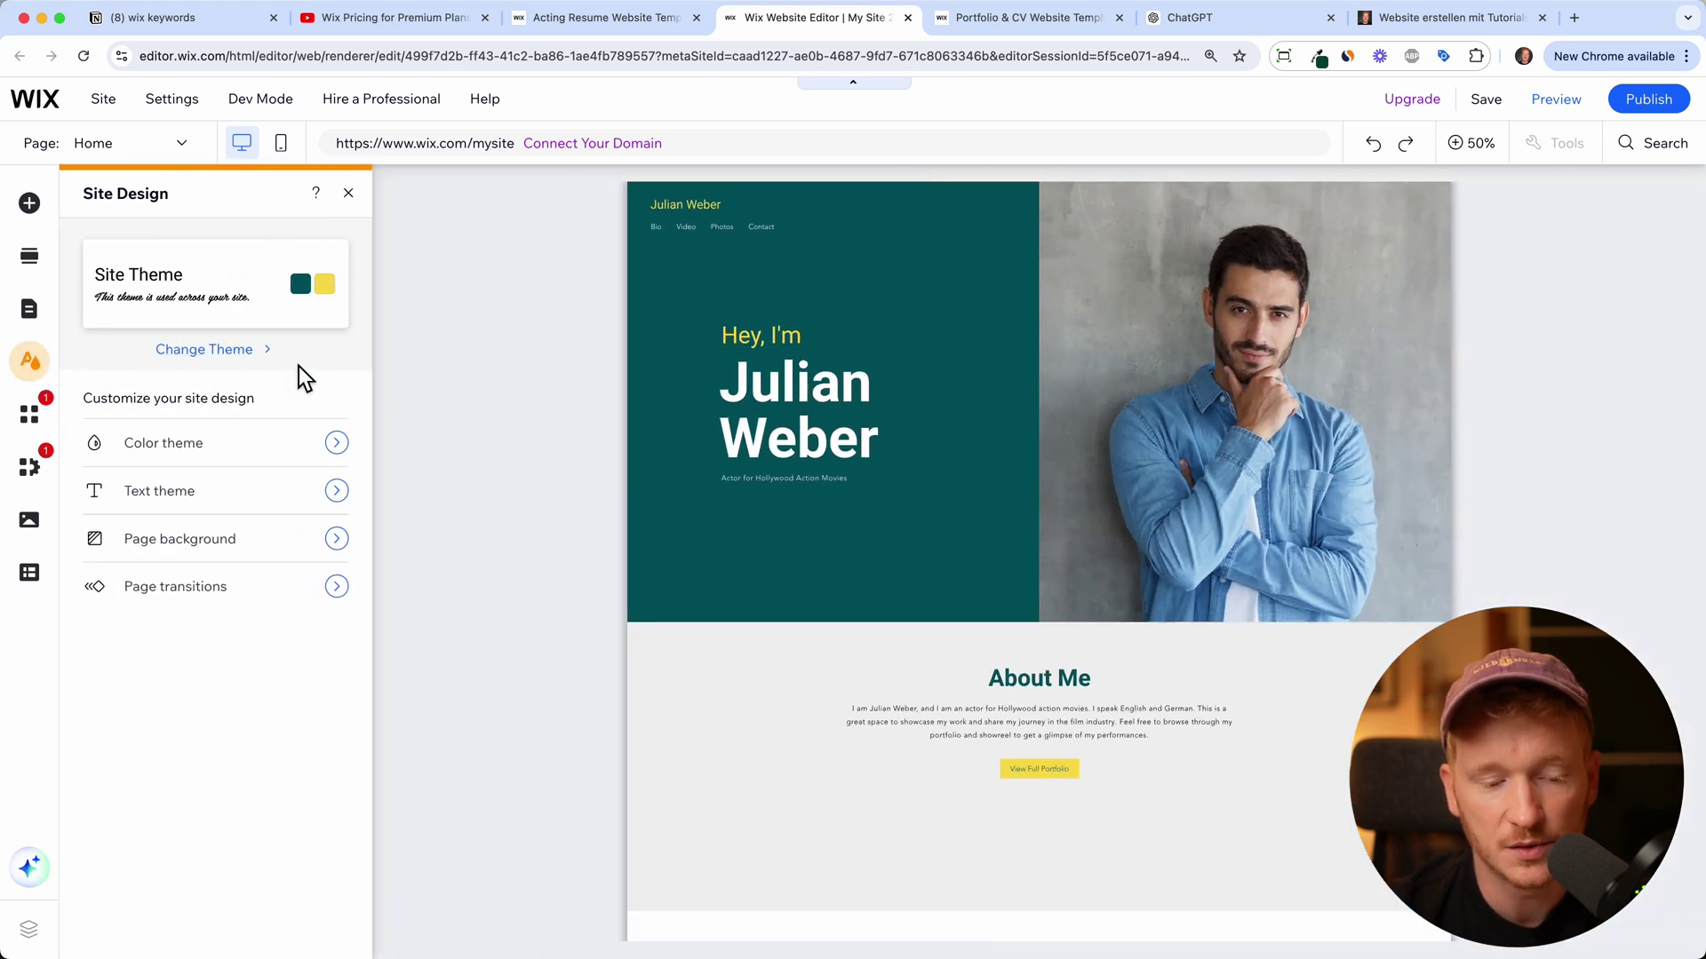
# Append 'and type some more te' after 'Movies' in the hero subtitle.
pyautogui.click(348, 194)
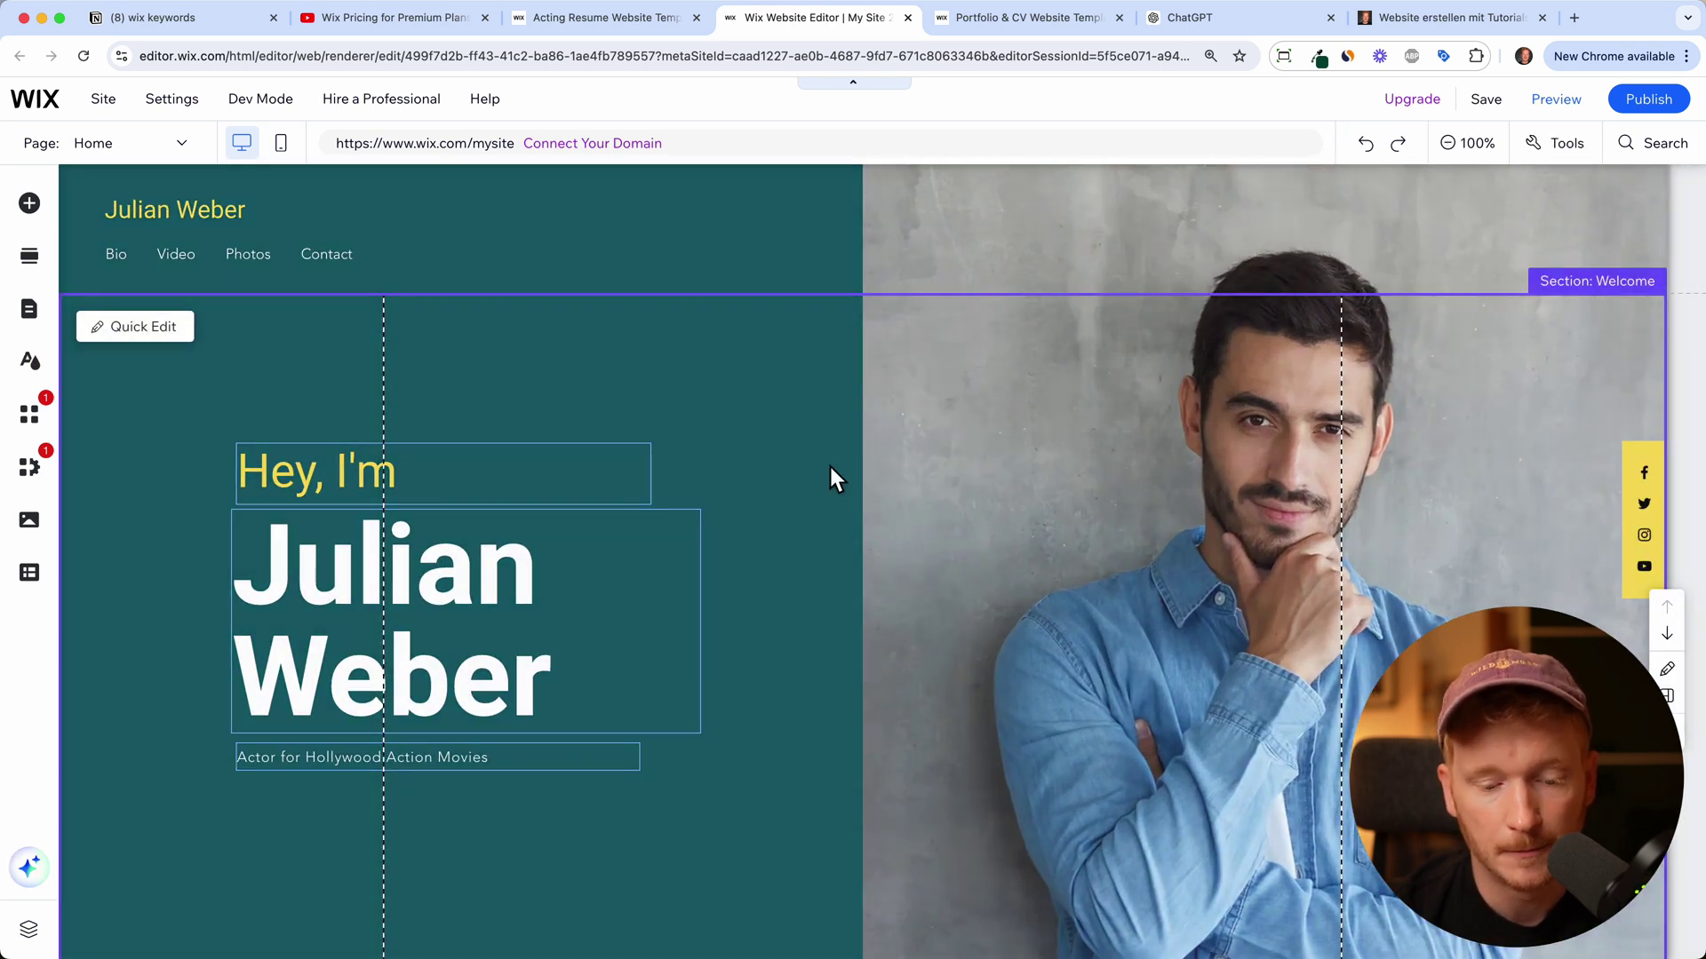
pyautogui.click(831, 469)
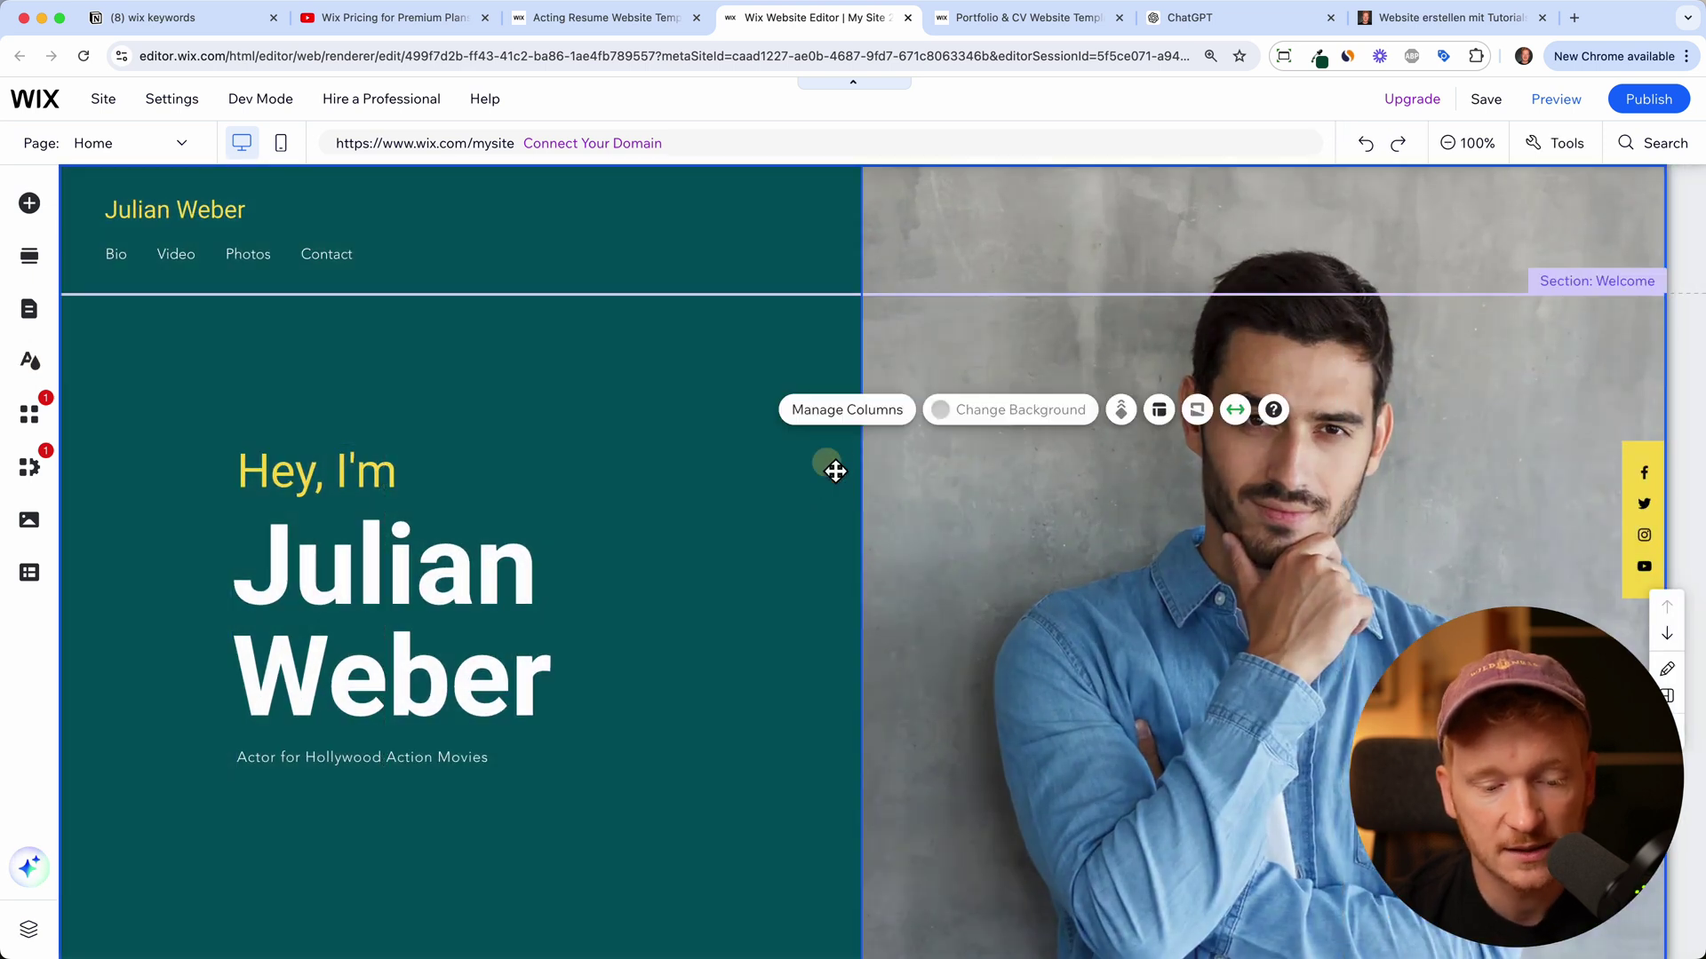
pyautogui.click(426, 546)
pyautogui.scroll(-1, 469, 381)
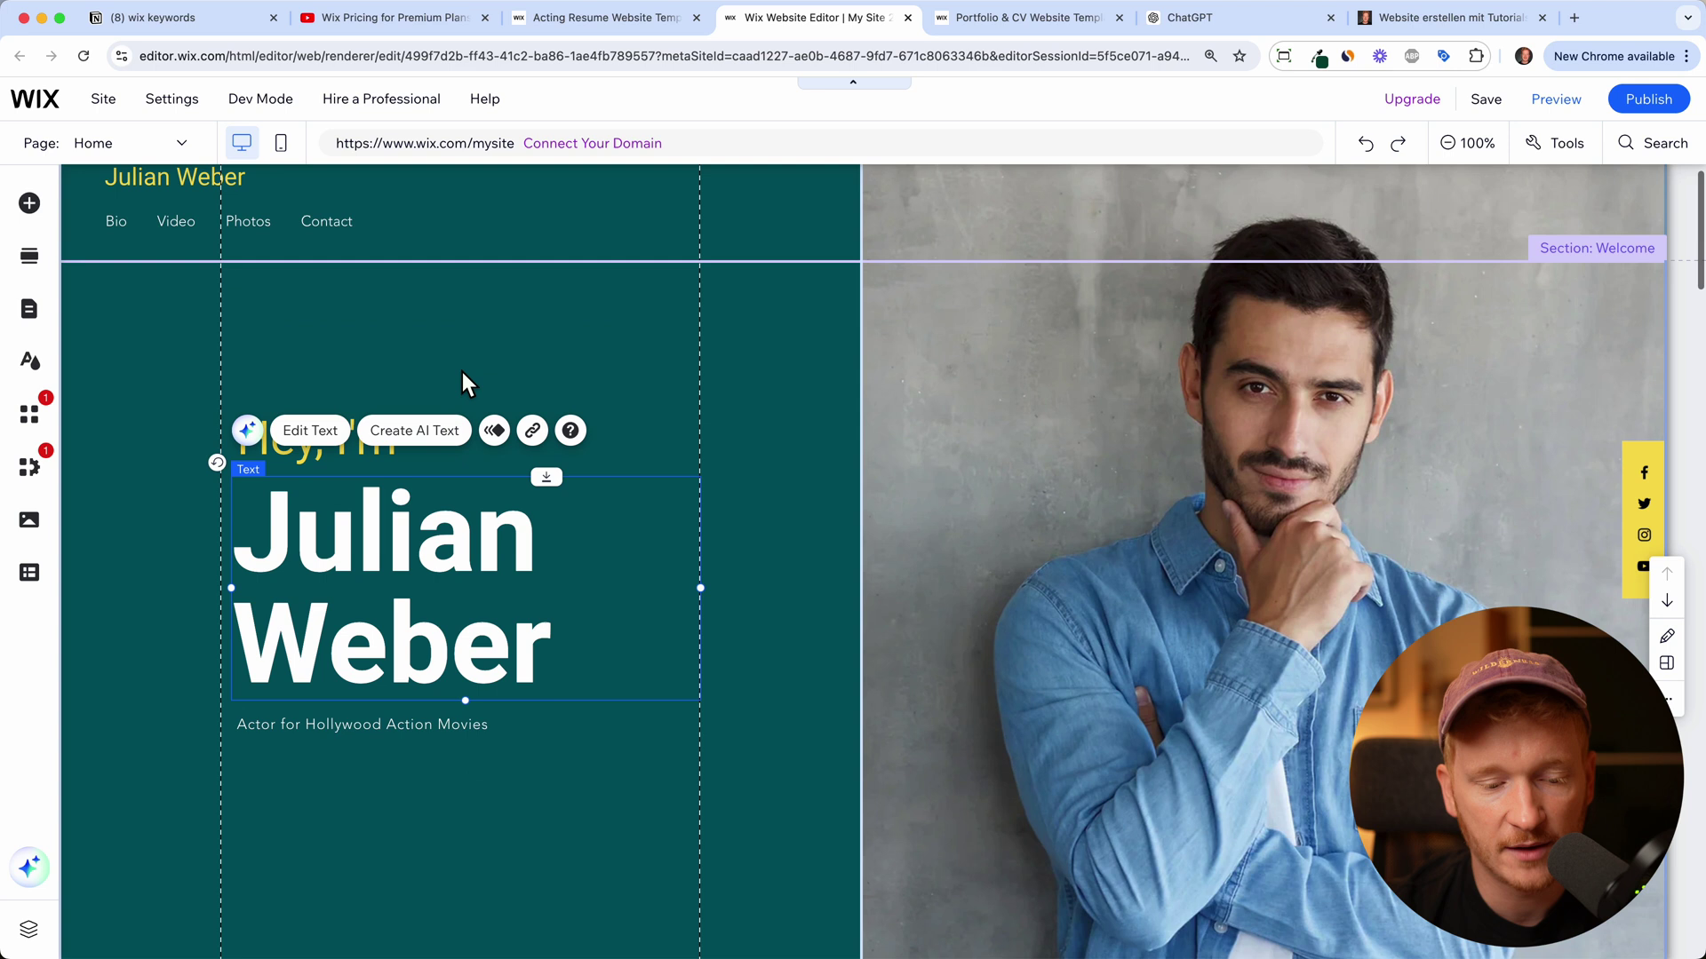
pyautogui.scroll(-3, 444, 621)
pyautogui.click(453, 607)
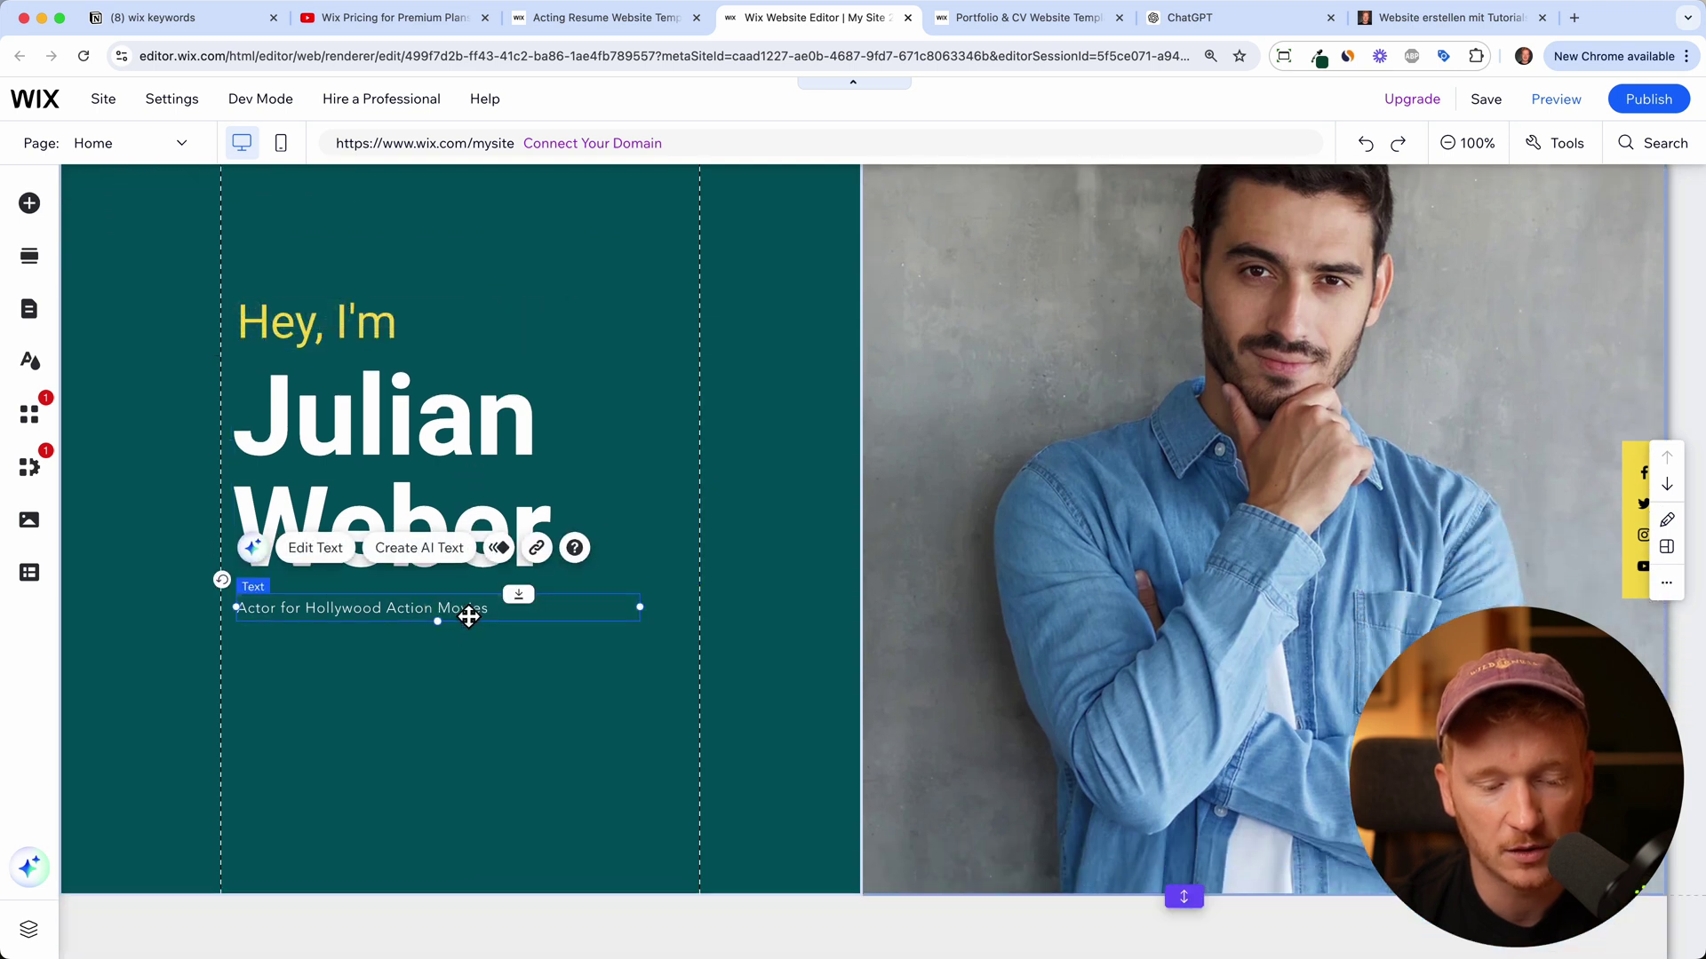
pyautogui.click(315, 548)
pyautogui.click(494, 608)
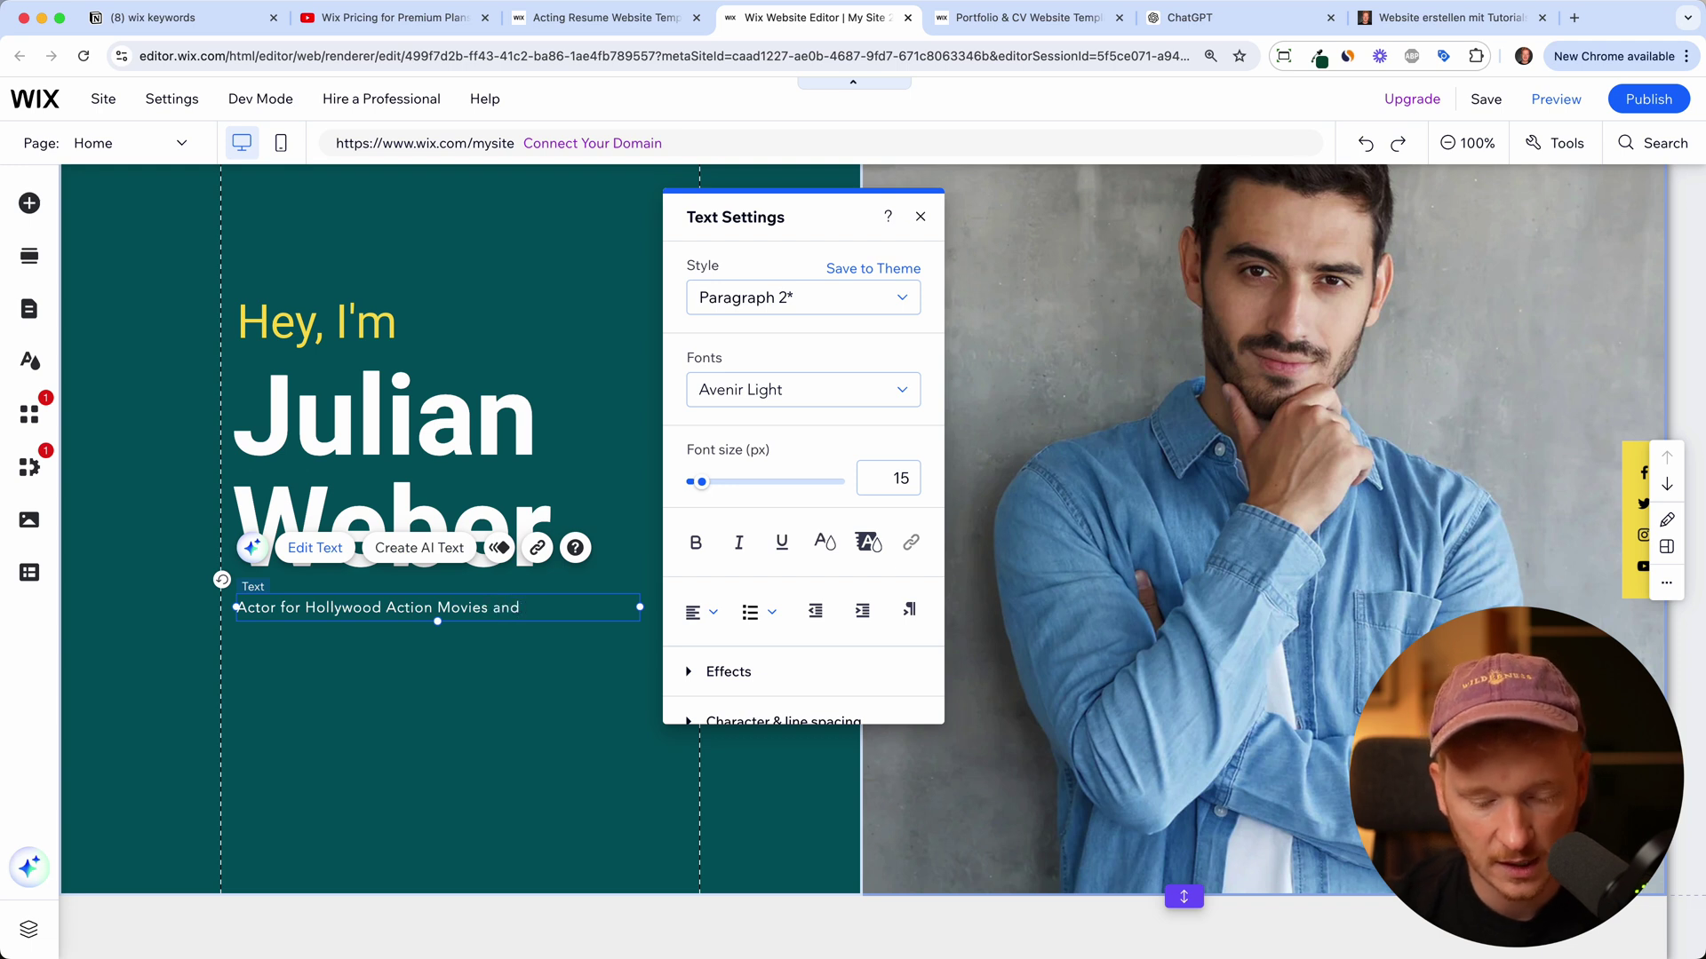
pyautogui.write('and type some more tex')
pyautogui.click(659, 422)
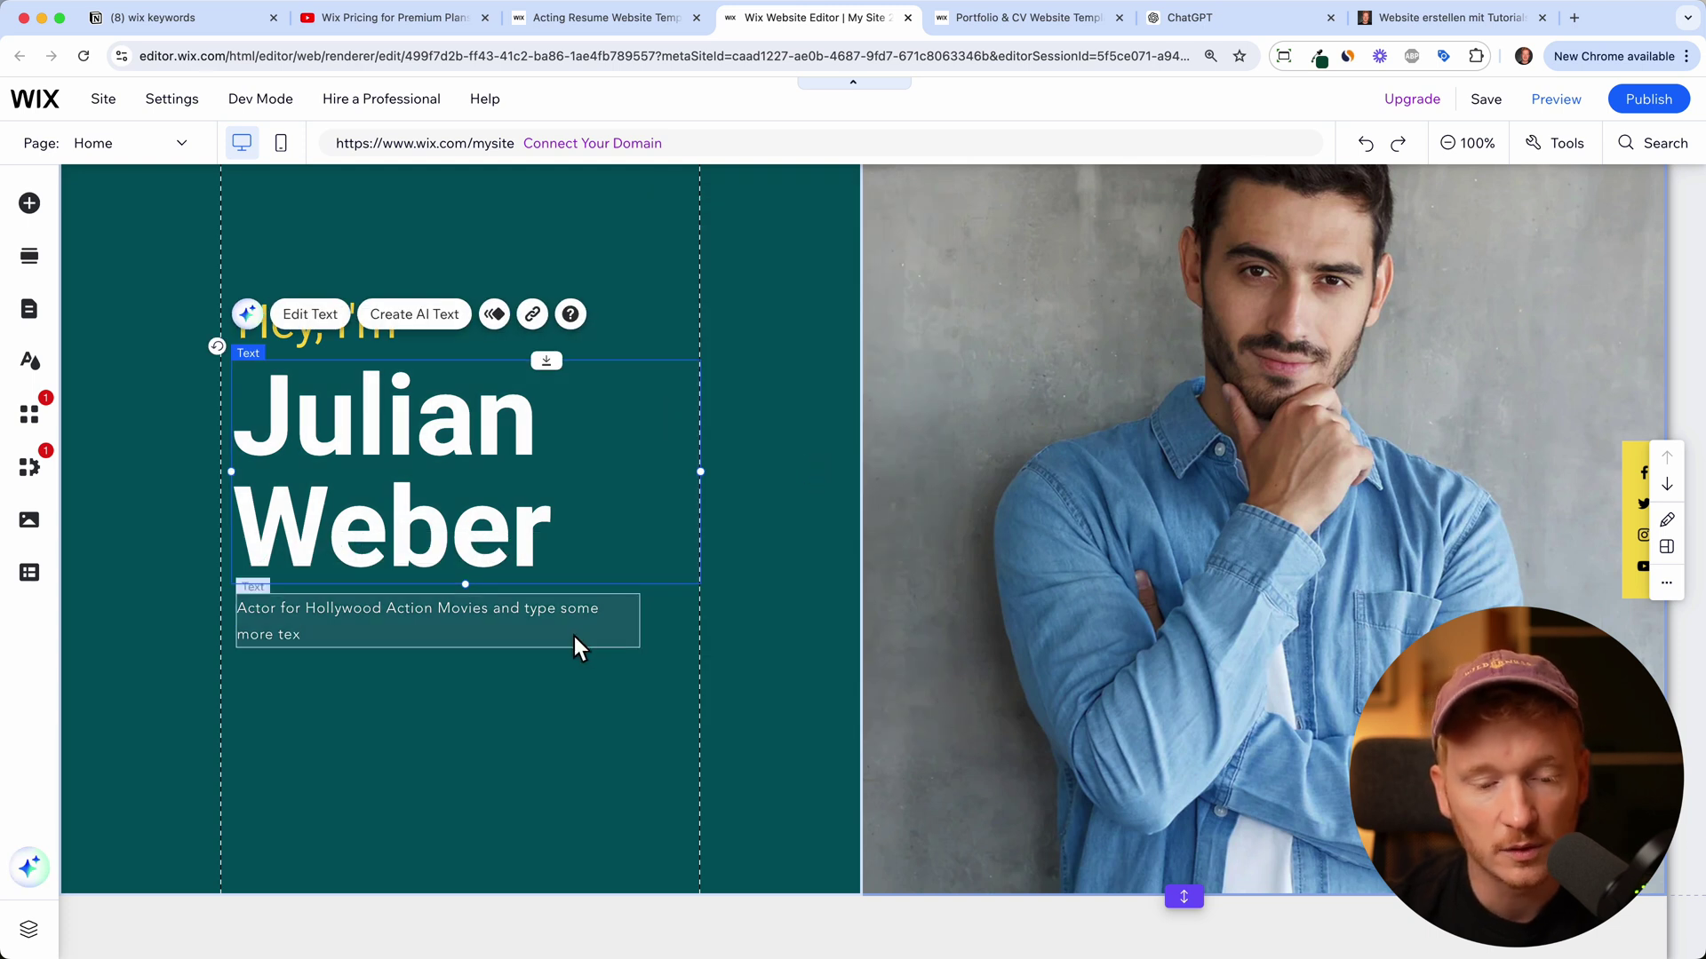
pyautogui.click(529, 611)
pyautogui.moveTo(529, 611)
pyautogui.mouseDown()
pyautogui.moveTo(645, 655)
pyautogui.moveTo(628, 384)
pyautogui.moveTo(578, 697)
pyautogui.moveTo(563, 514)
pyautogui.moveTo(544, 628)
pyautogui.moveTo(522, 604)
pyautogui.mouseUp()
pyautogui.scroll(2, 929, 506)
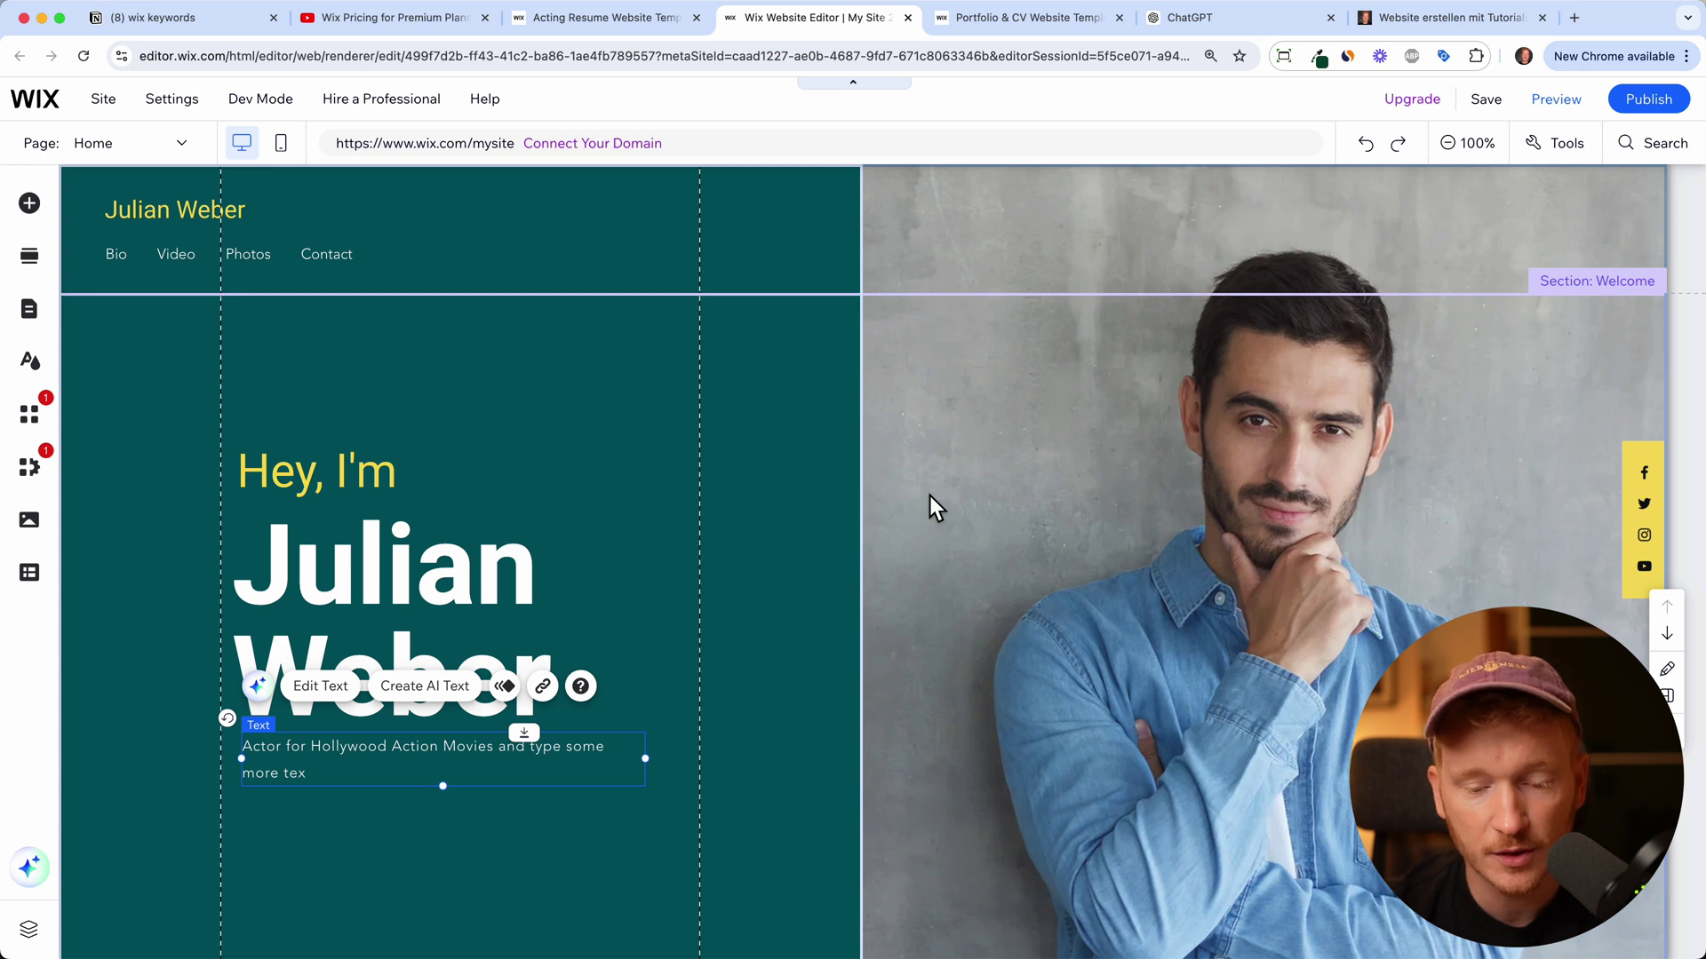
# Replace the right column's denim-shirt stock photo with an uploaded portrait screenshot as its background.
pyautogui.click(1052, 491)
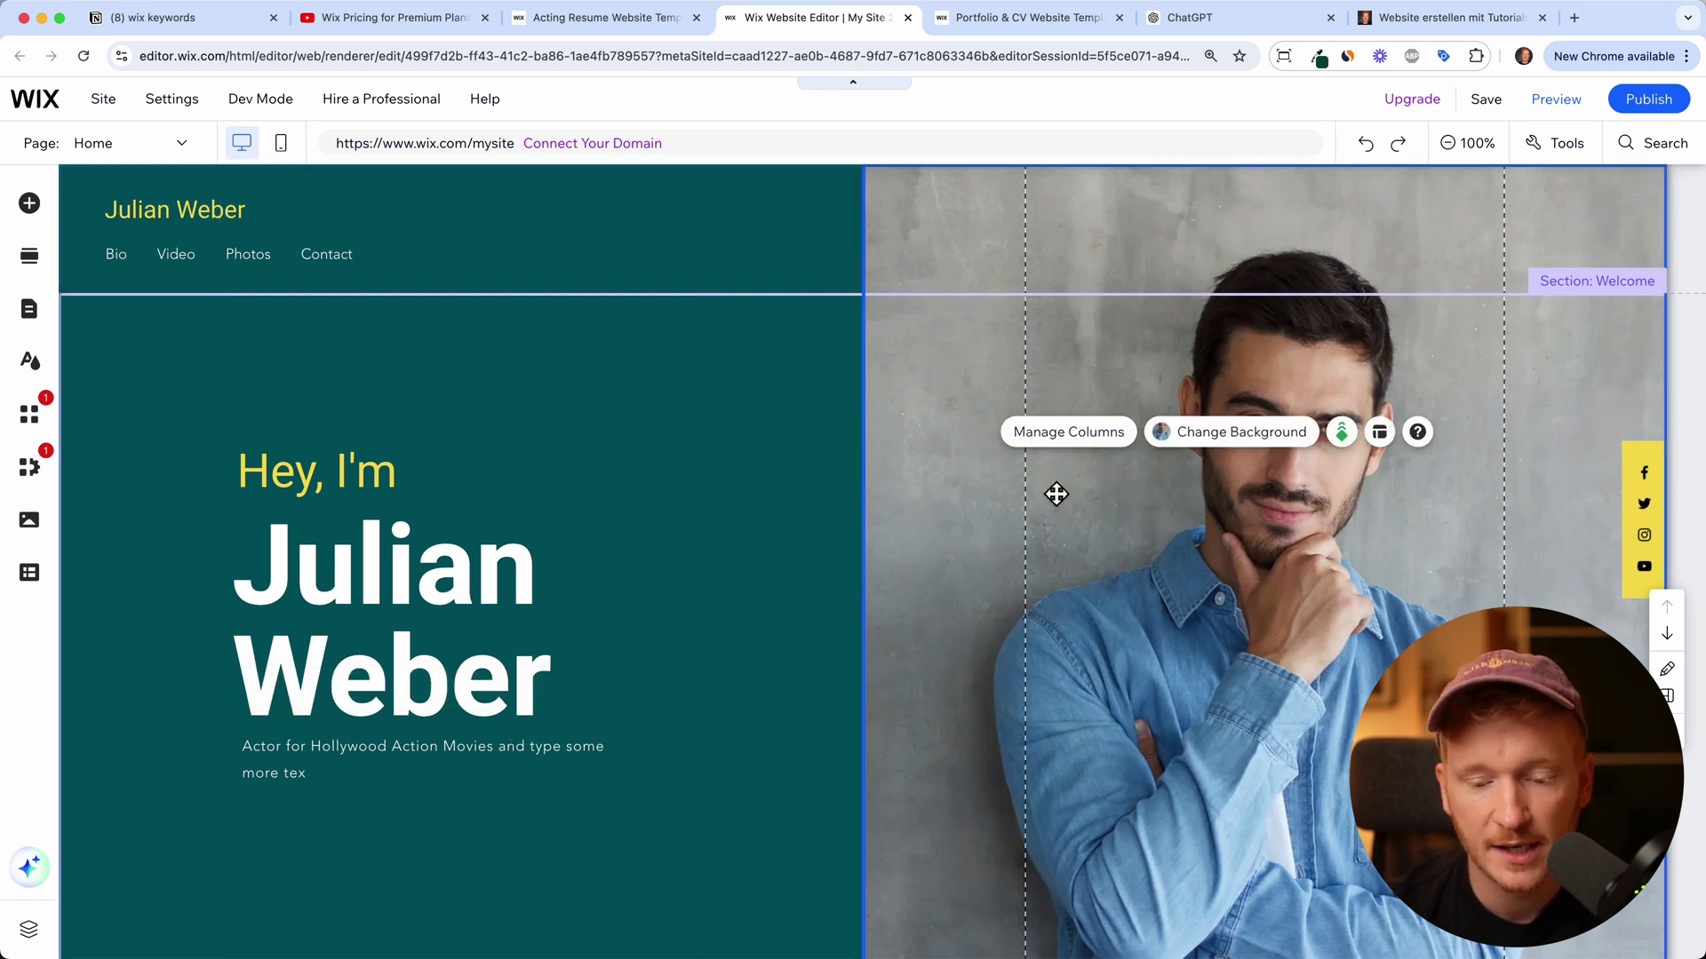
pyautogui.click(1277, 439)
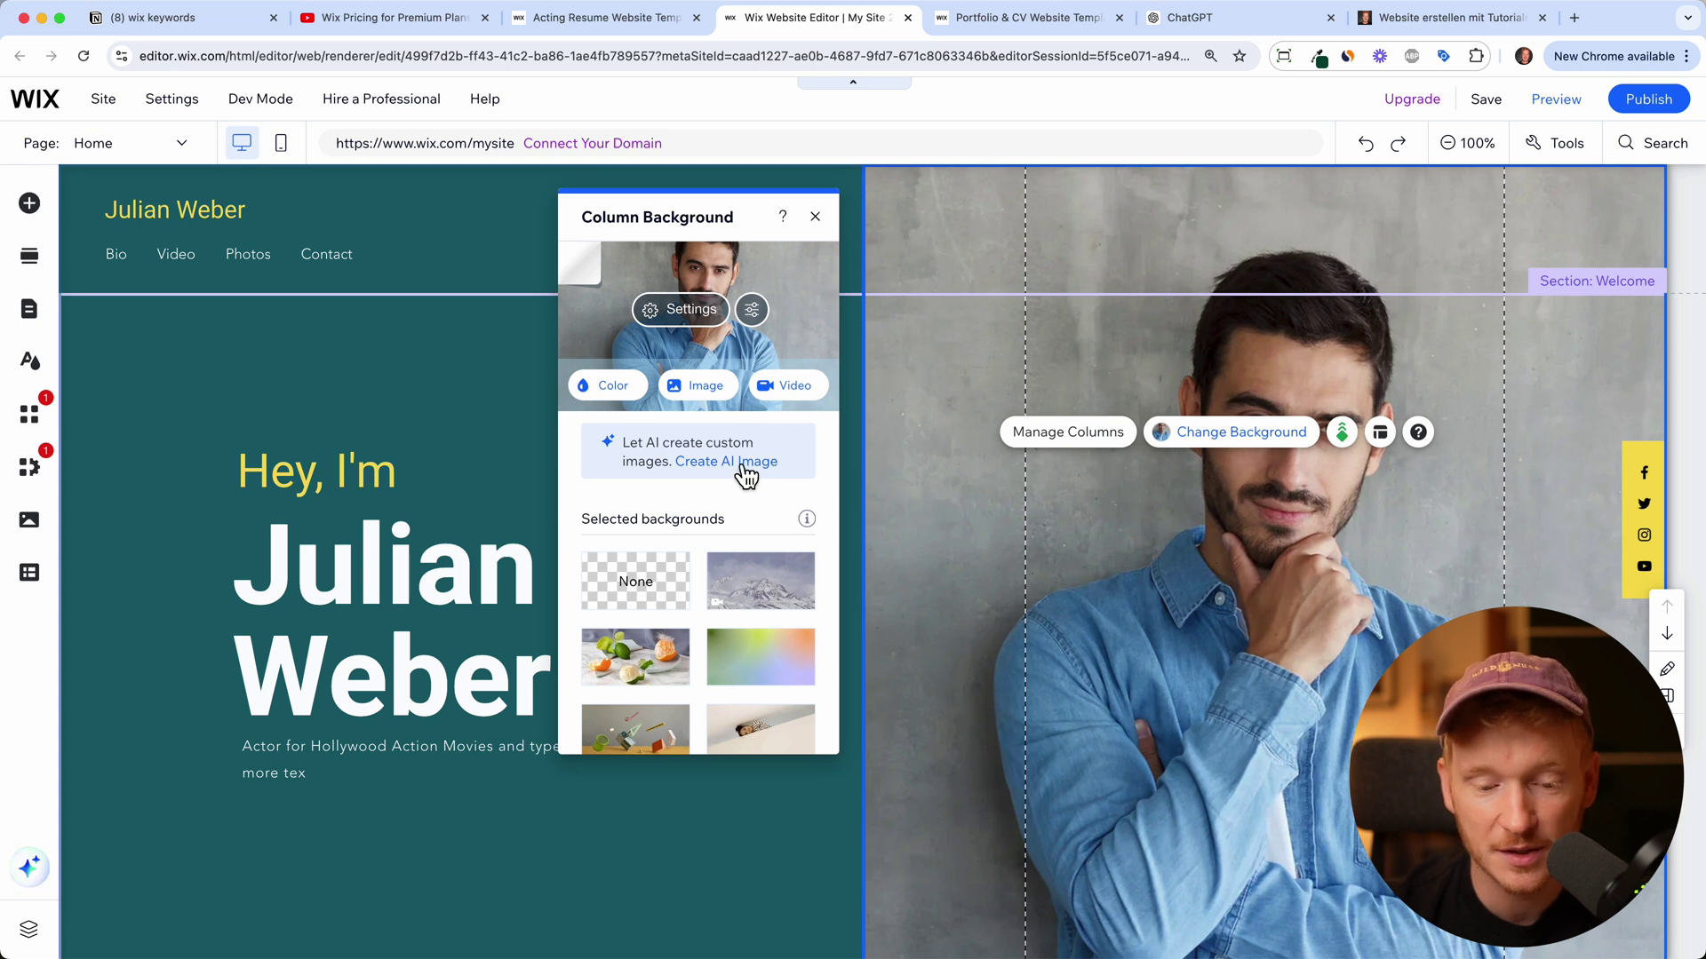
pyautogui.click(711, 391)
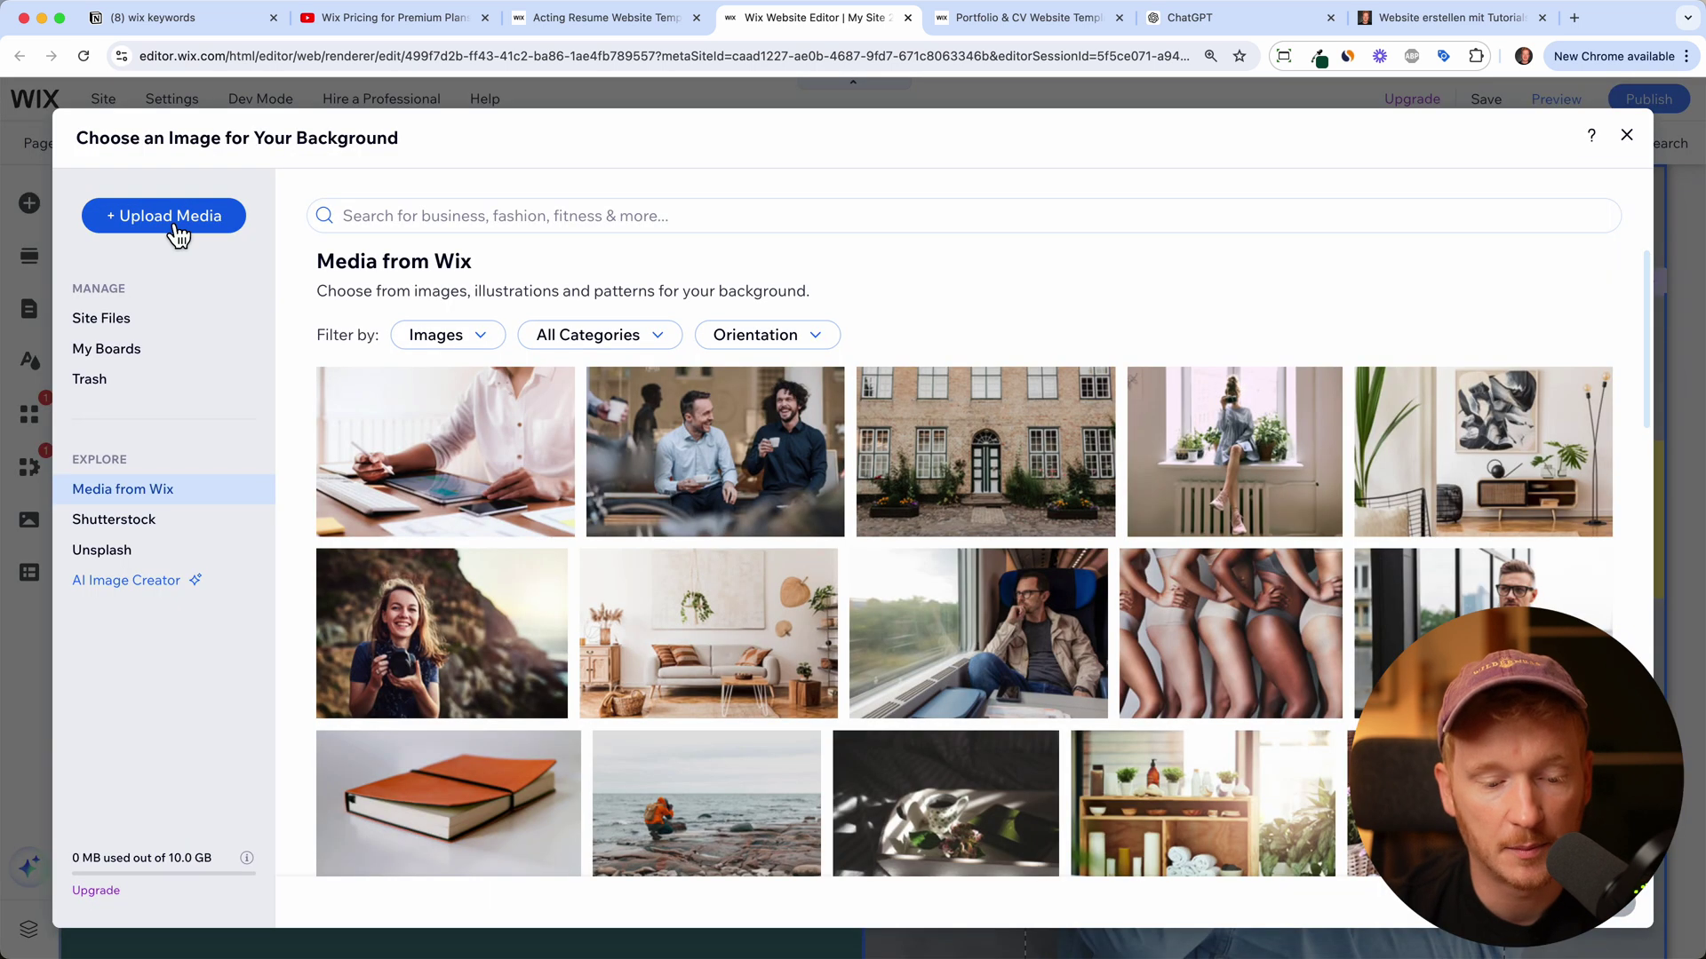
pyautogui.click(169, 216)
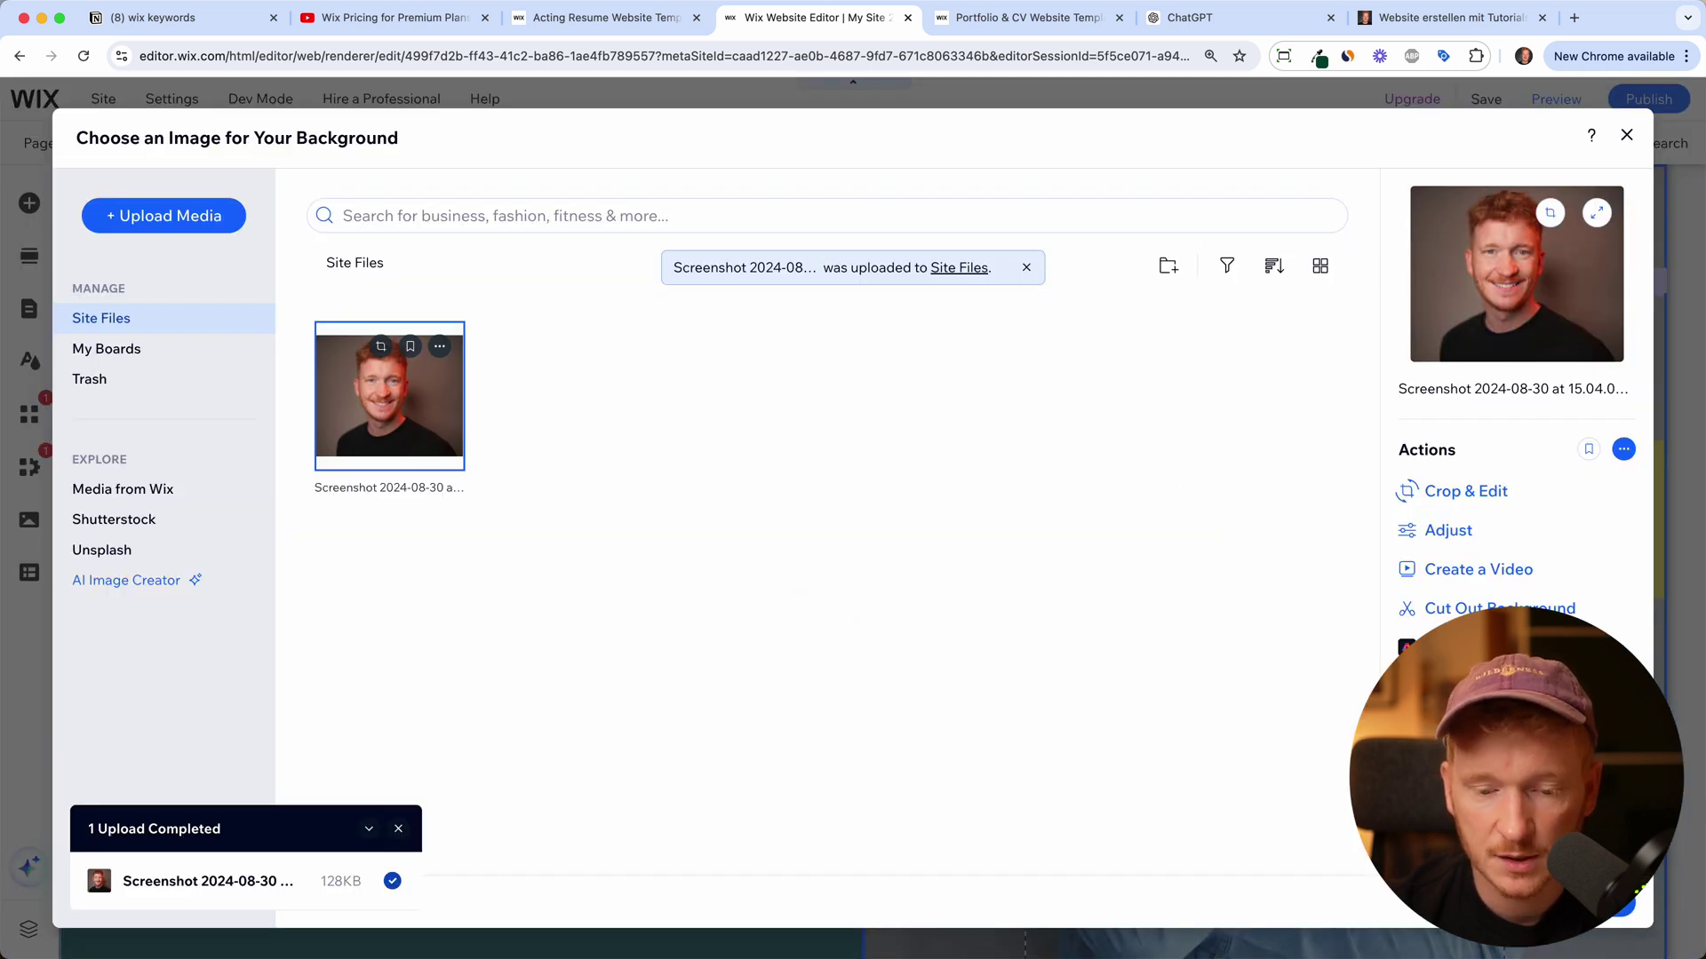
pyautogui.click(1612, 904)
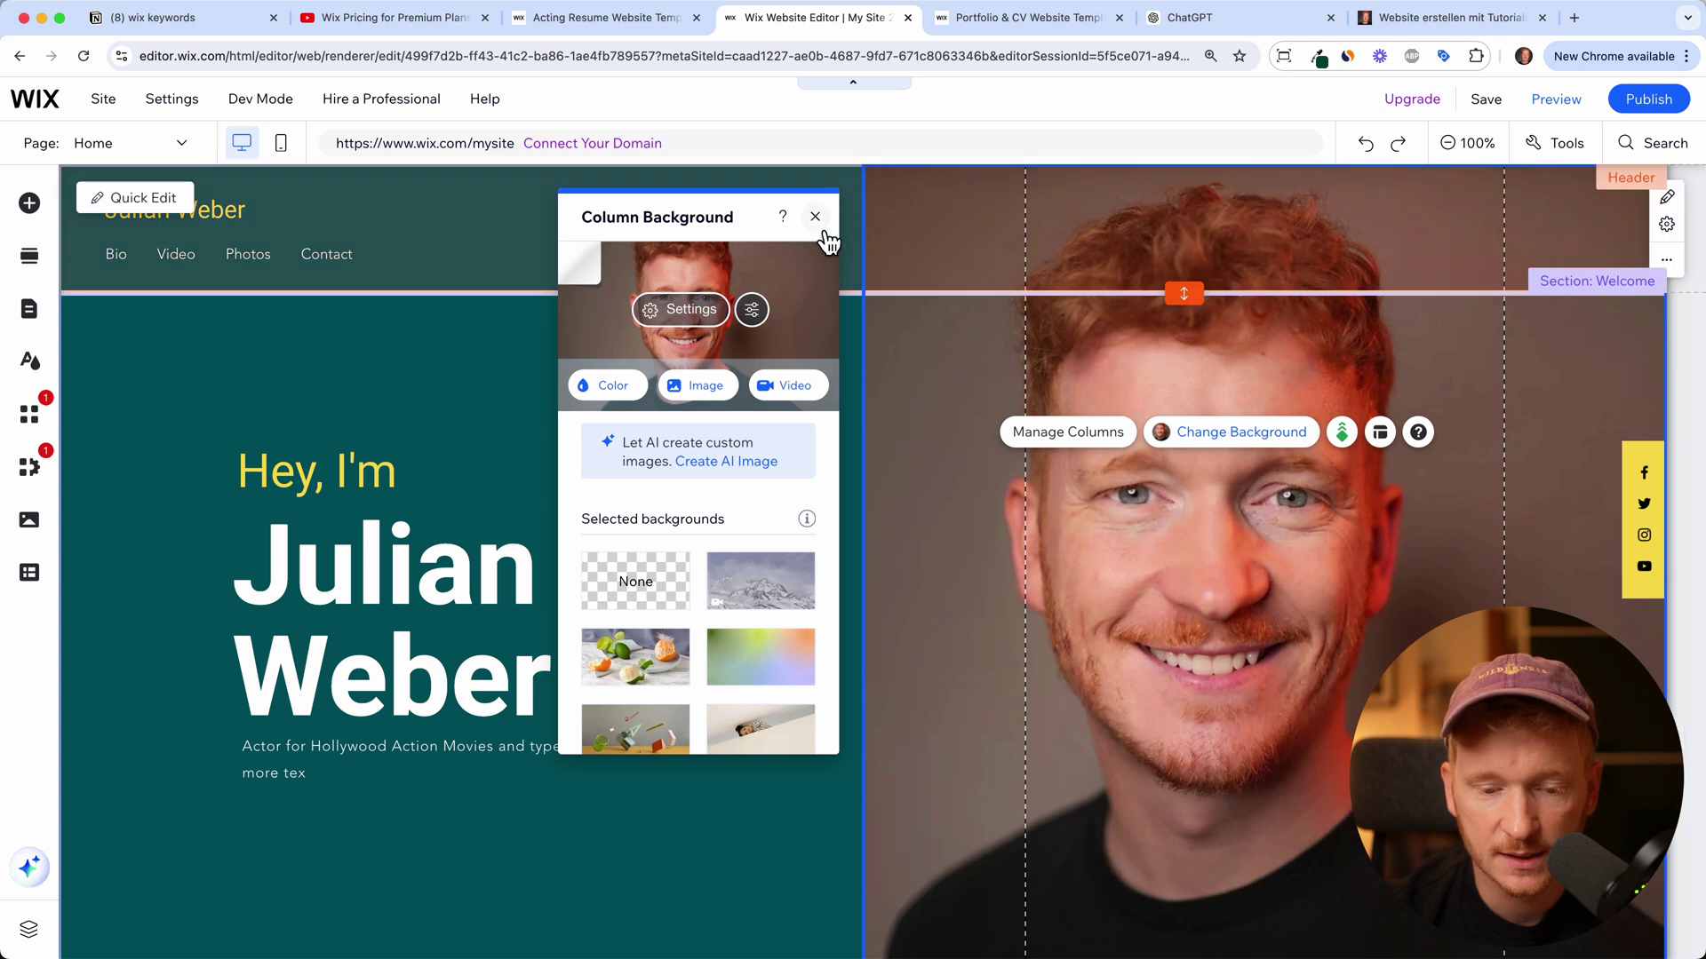
pyautogui.click(814, 217)
pyautogui.scroll(-1, 1142, 709)
pyautogui.scroll(1, 1142, 709)
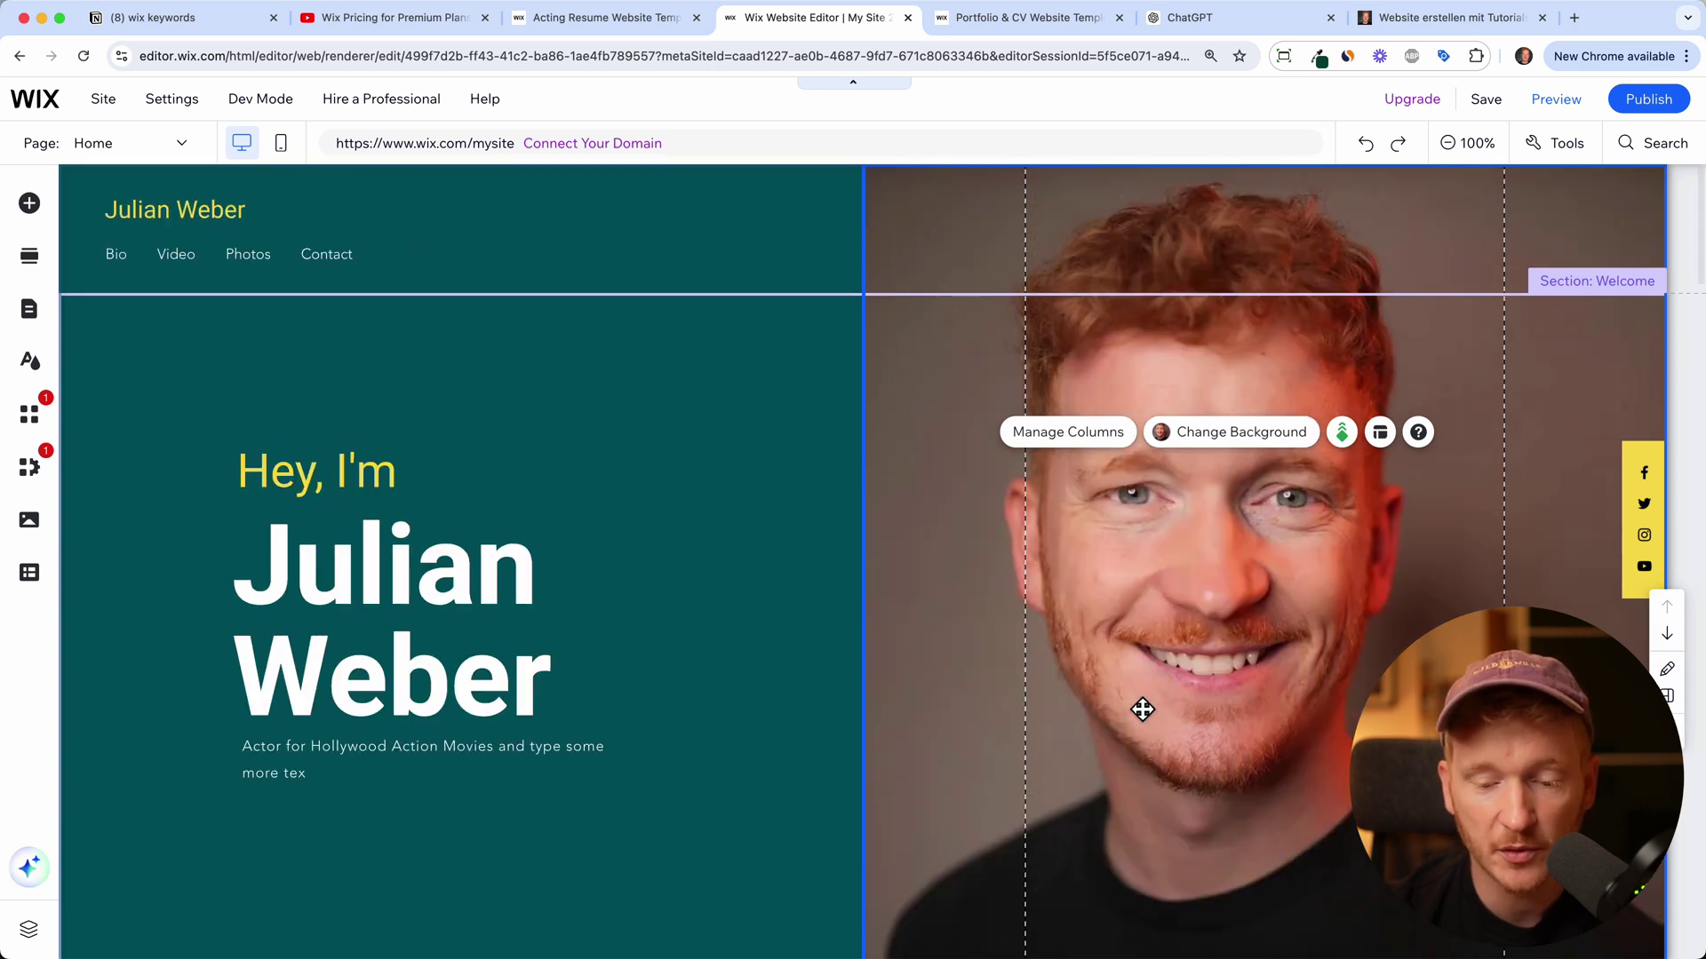
pyautogui.scroll(-6, 1140, 707)
pyautogui.click(1013, 708)
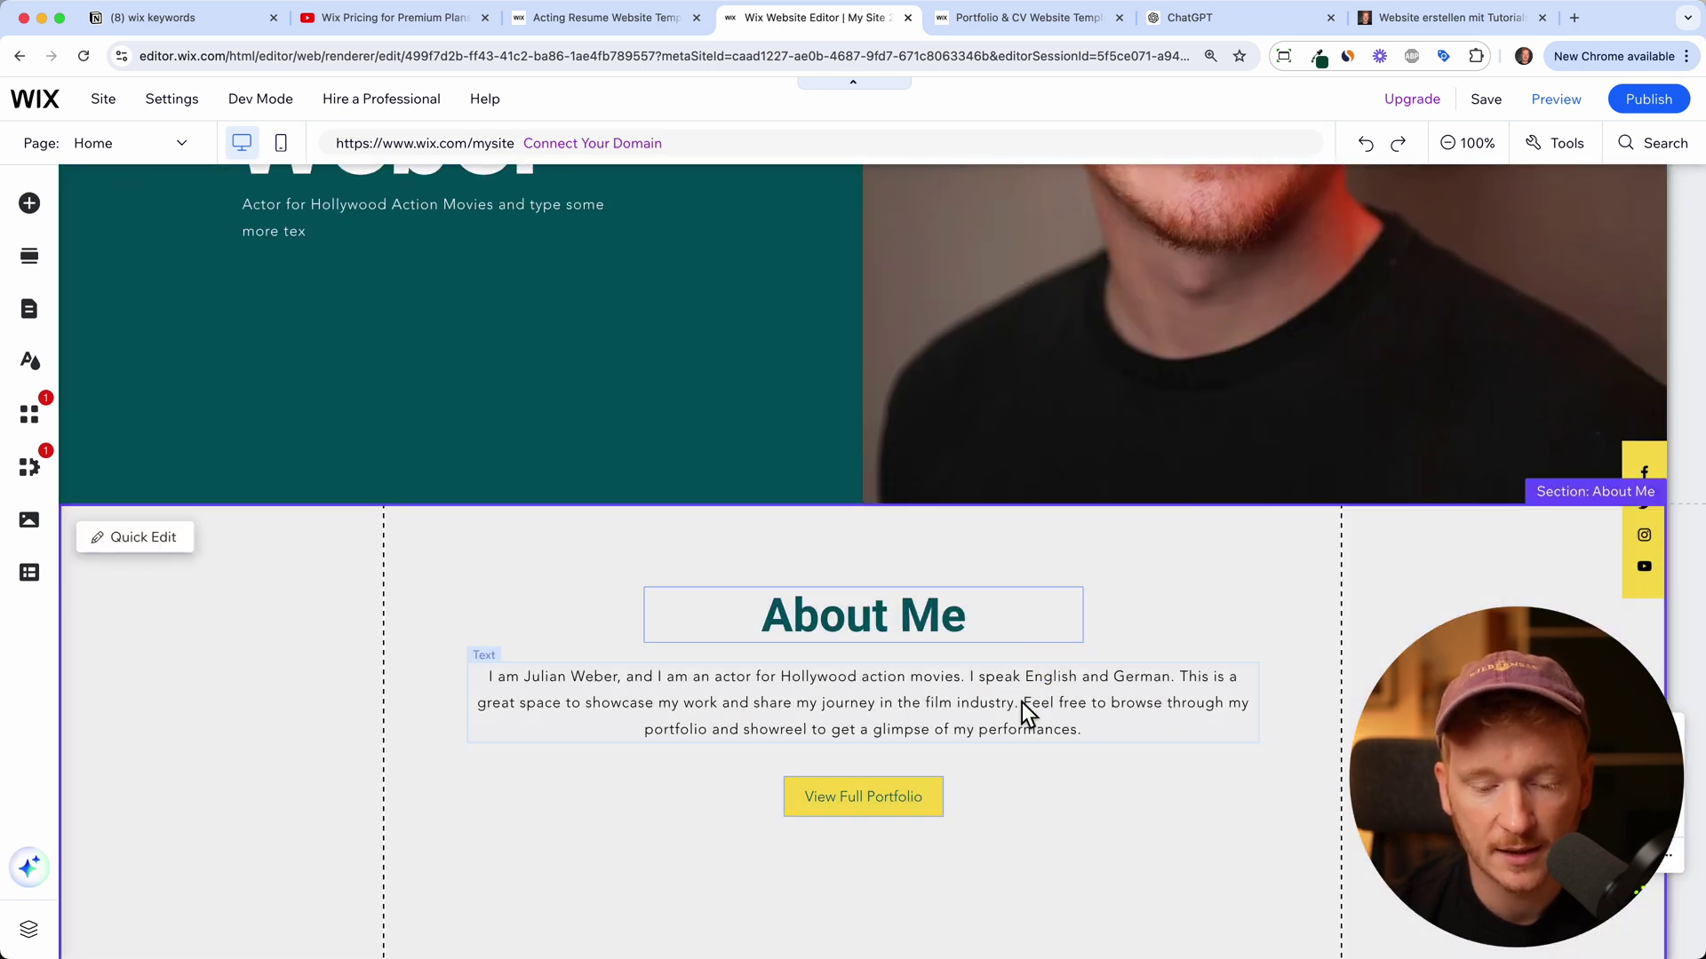
pyautogui.click(568, 621)
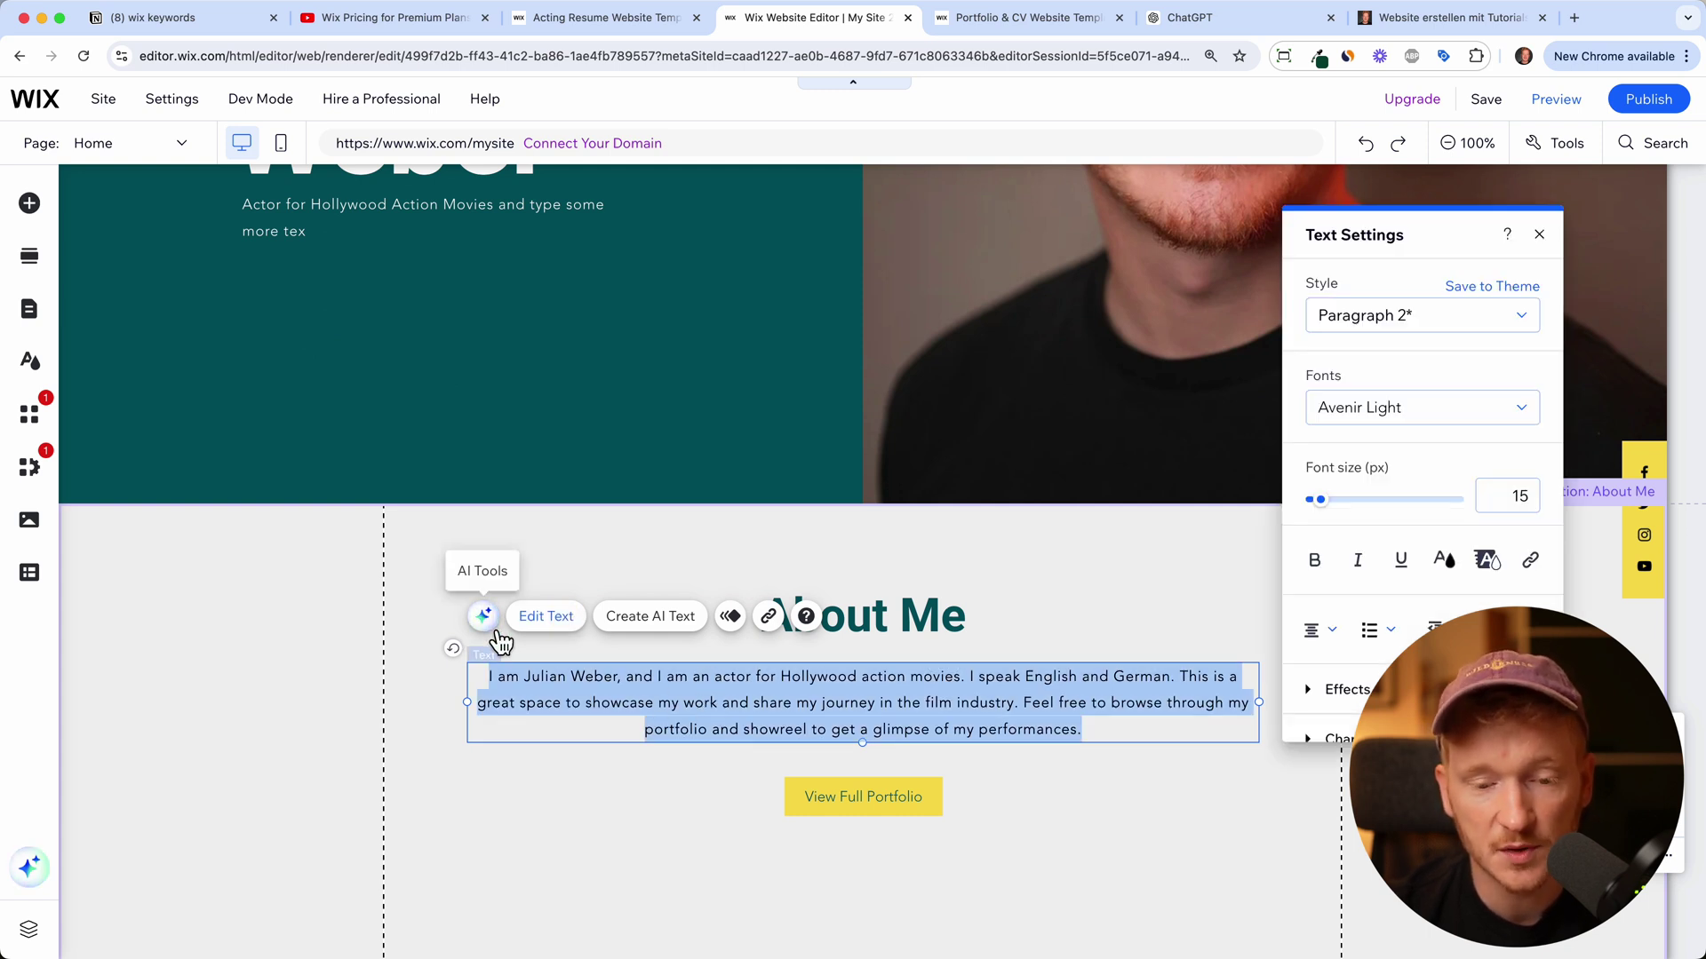
pyautogui.click(1190, 18)
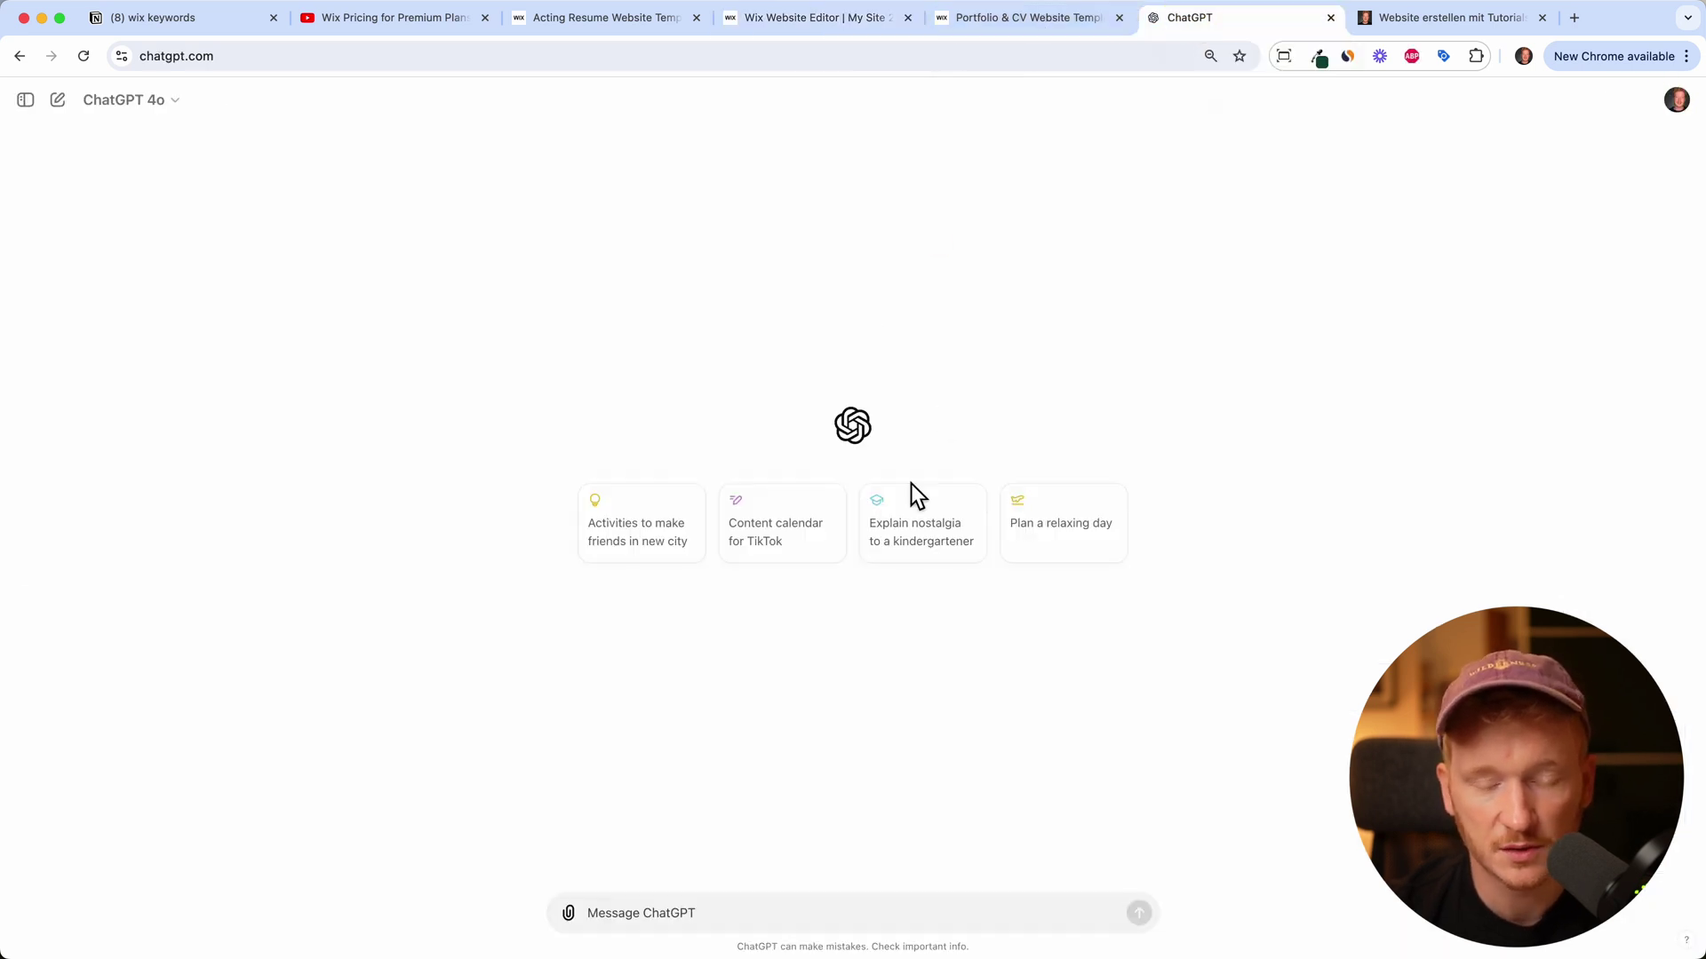
pyautogui.click(825, 29)
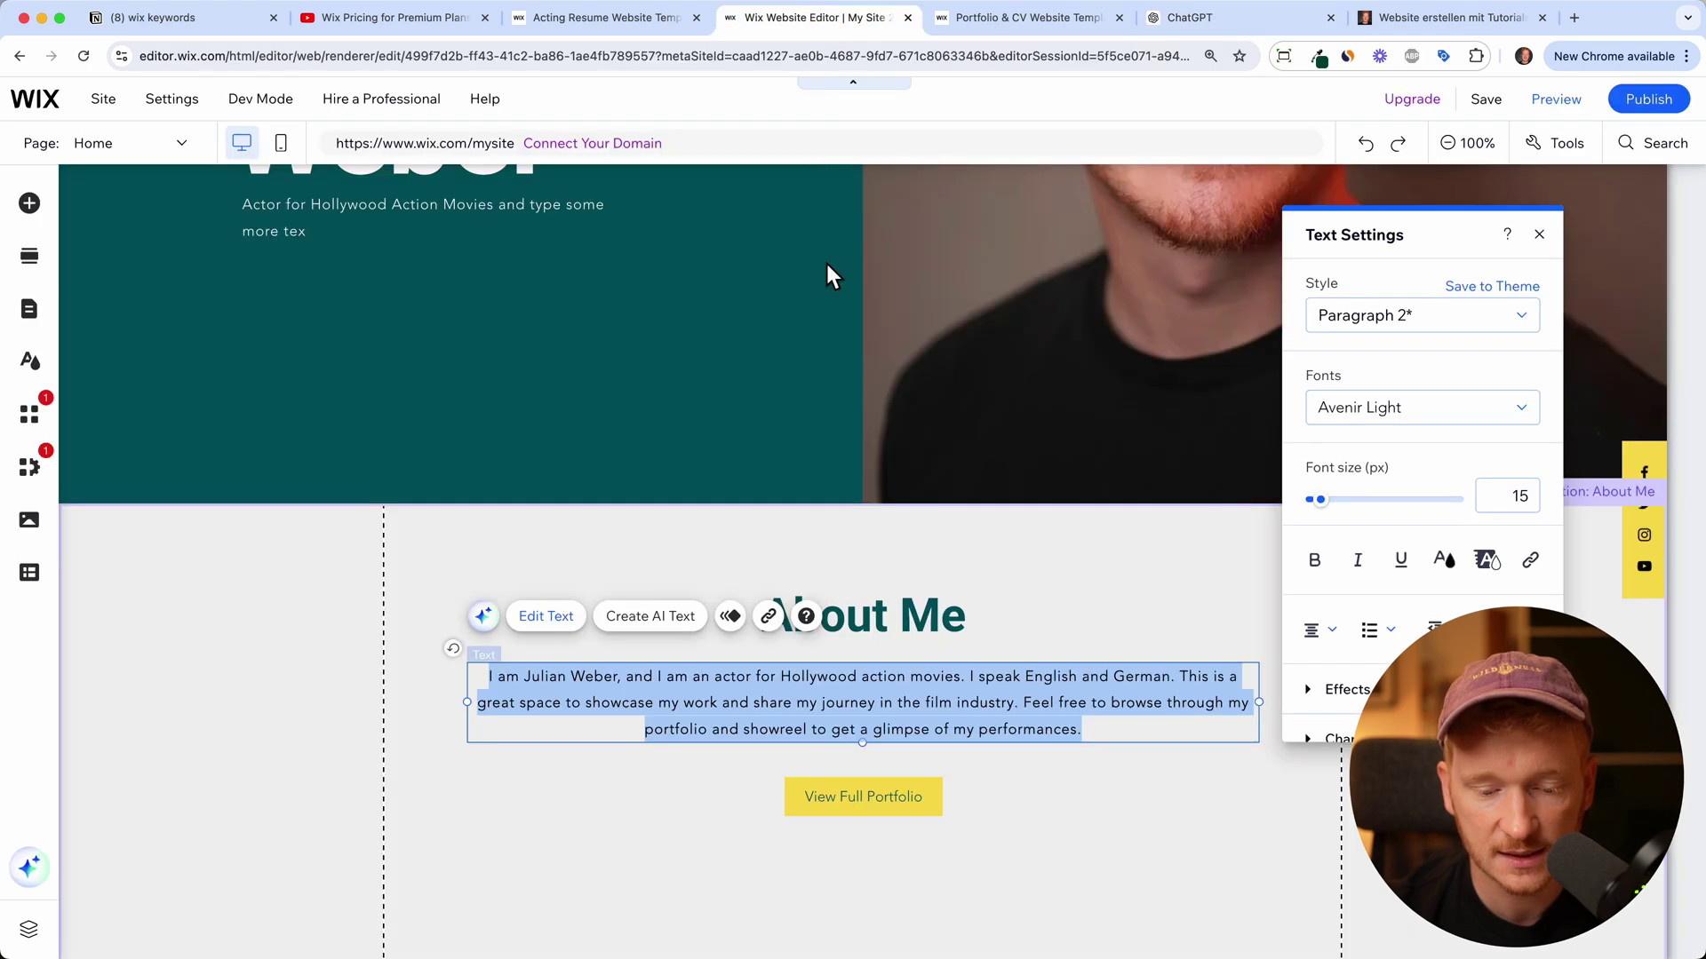
pyautogui.click(1140, 617)
pyautogui.scroll(-12, 1121, 753)
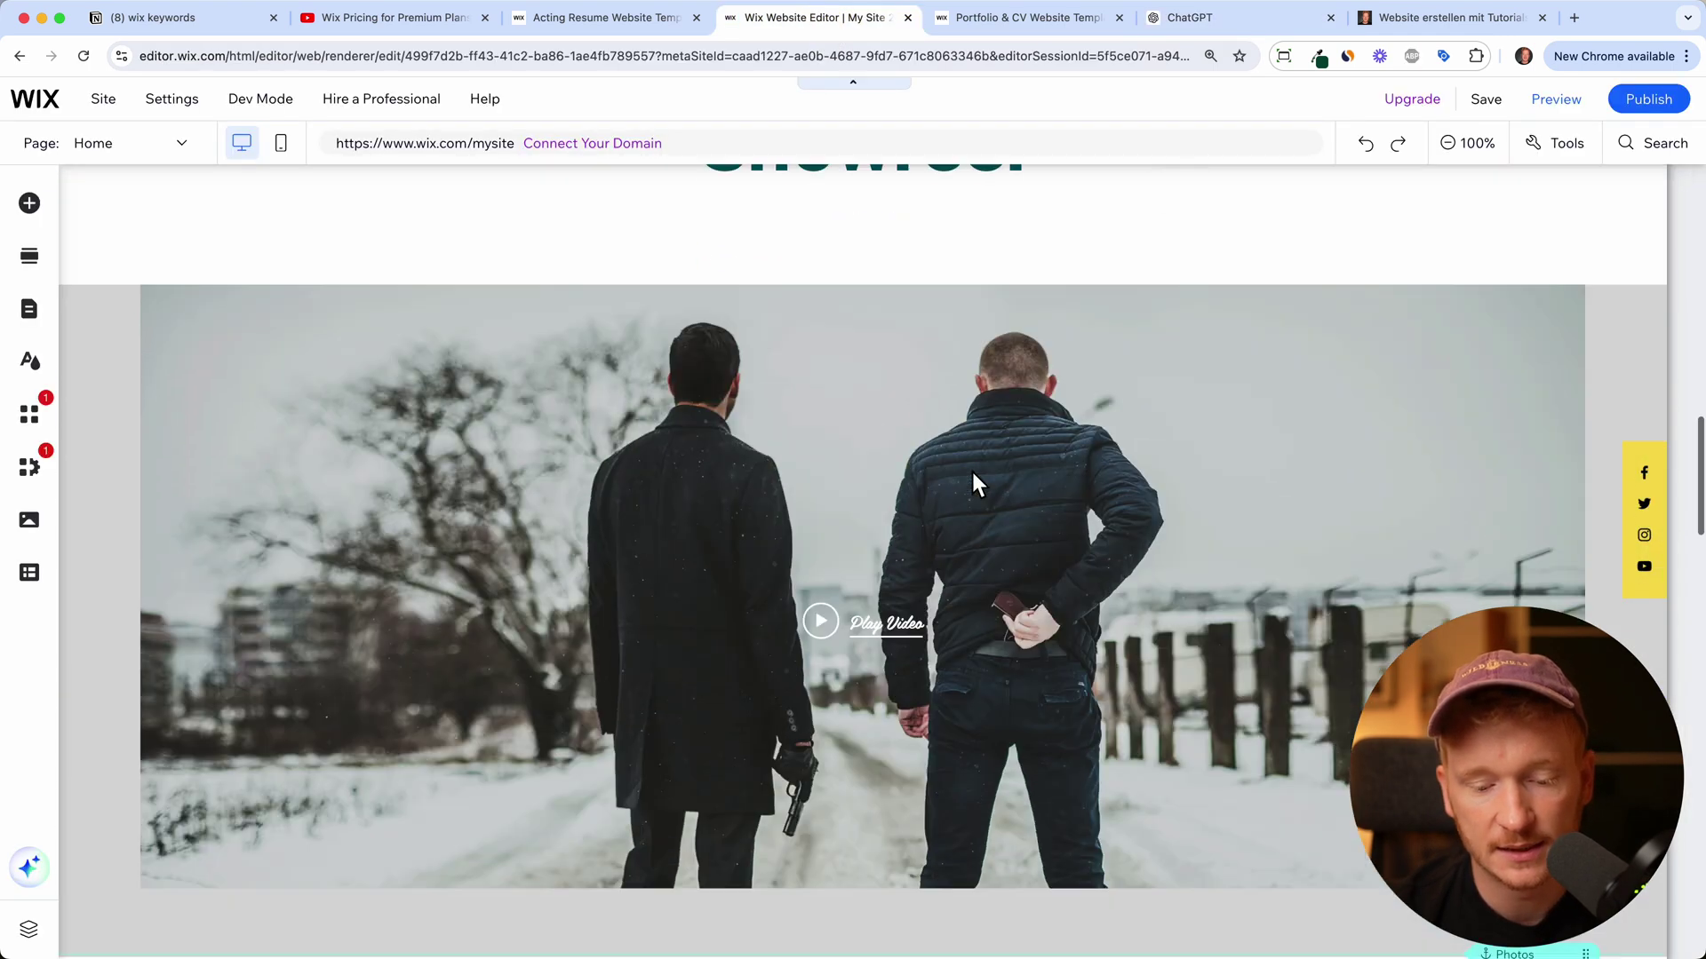
pyautogui.scroll(-1, 971, 469)
pyautogui.click(1054, 445)
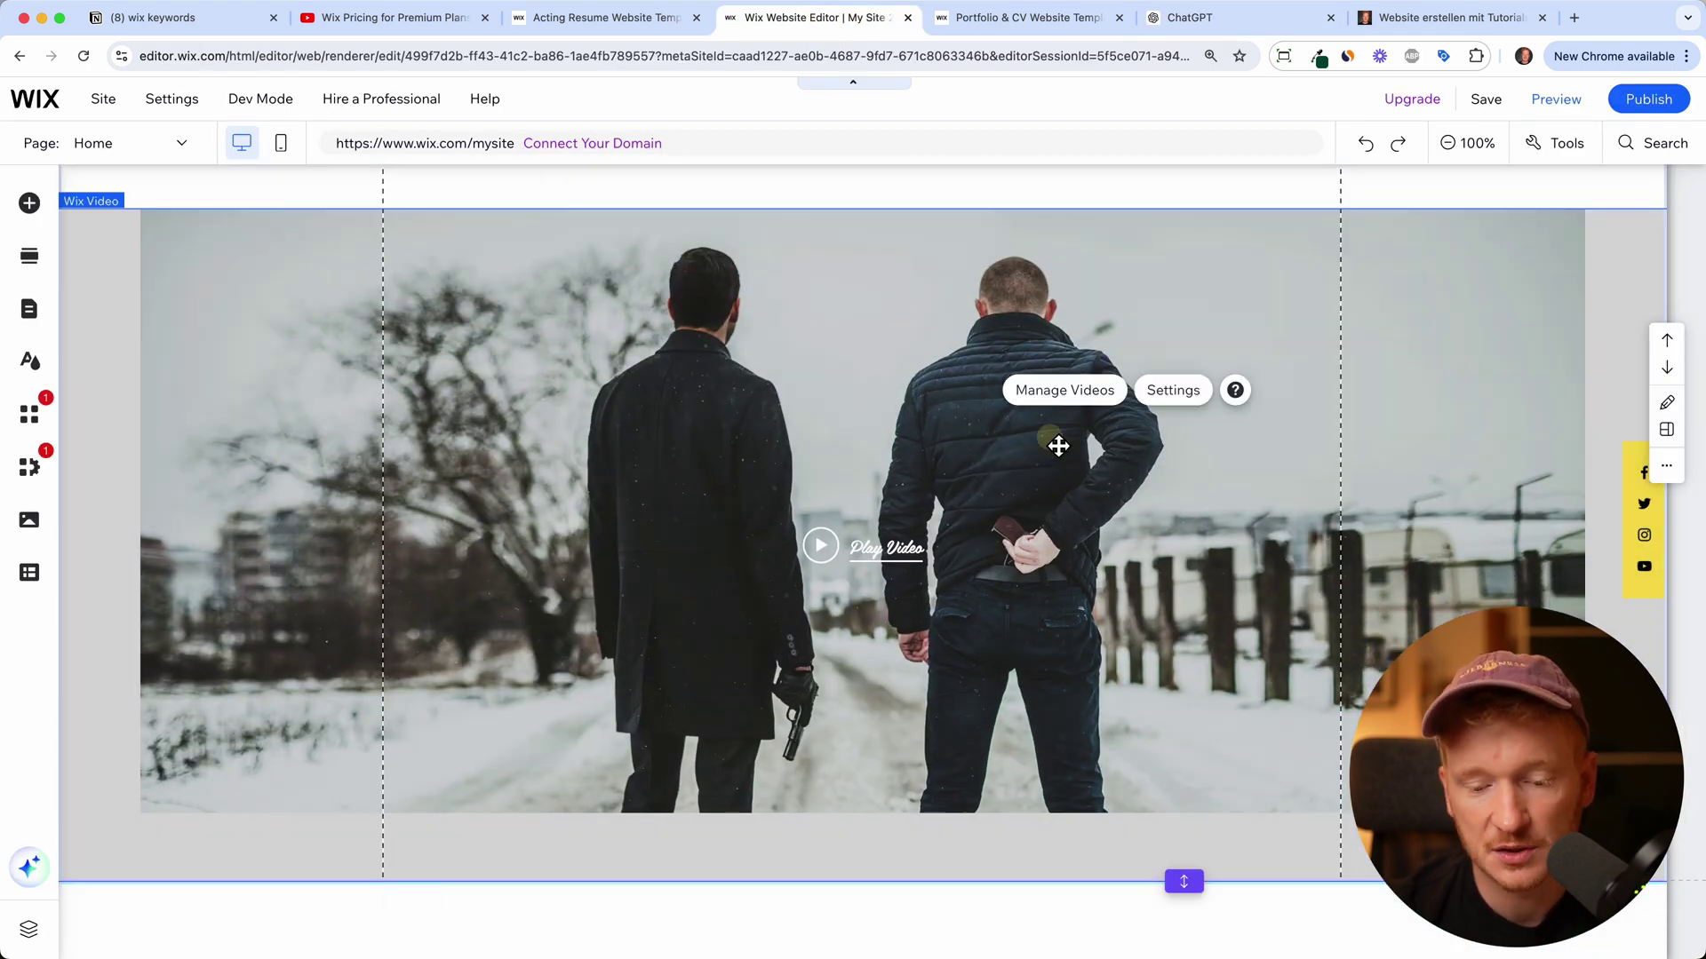
pyautogui.click(1068, 398)
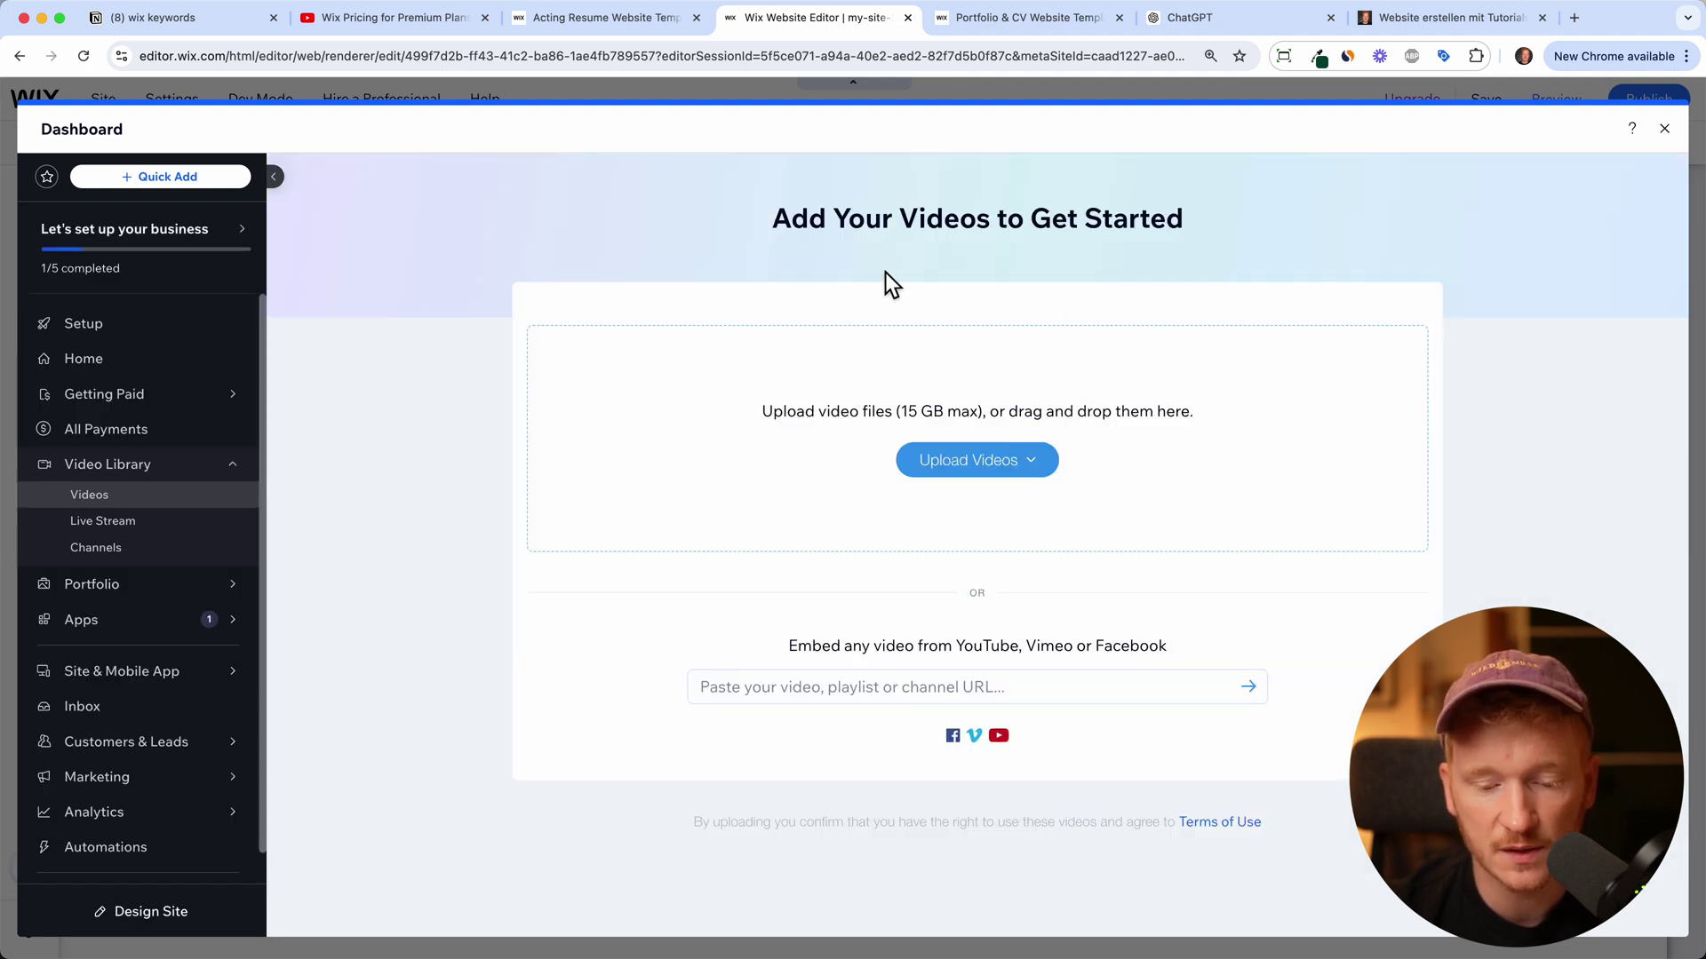
pyautogui.click(1034, 463)
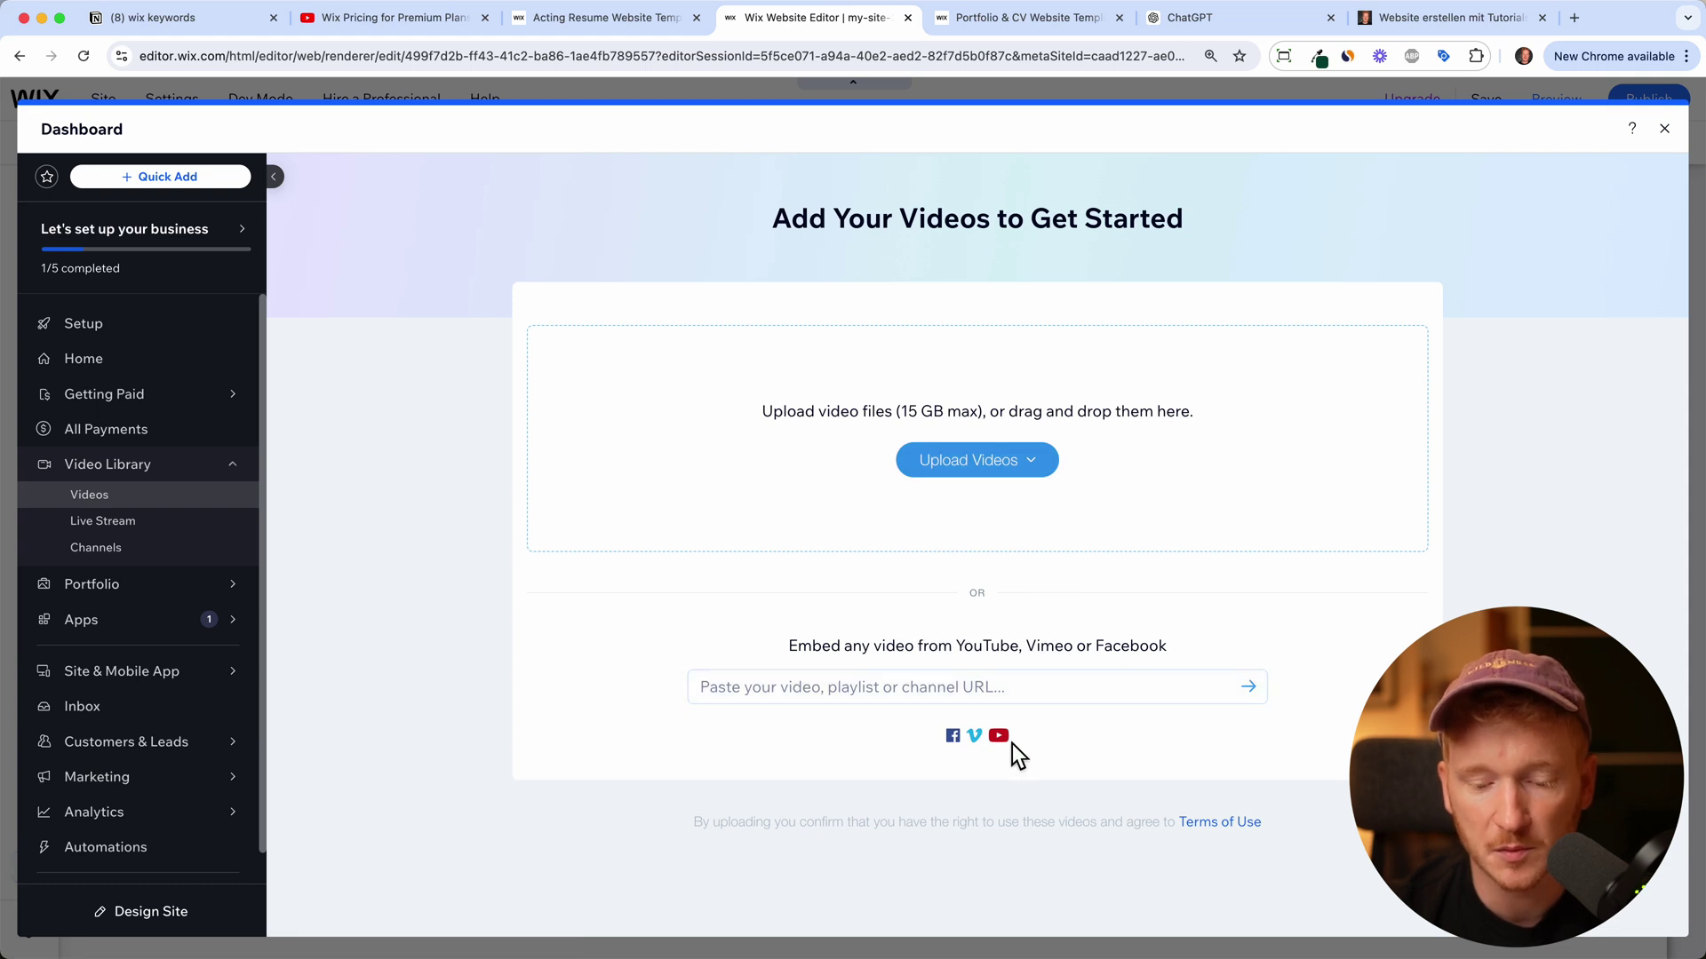
pyautogui.click(1664, 128)
# Show the Site Pages and Menu panel listing Home, Bio, Video, Photos and Contact.
pyautogui.scroll(-3, 1249, 572)
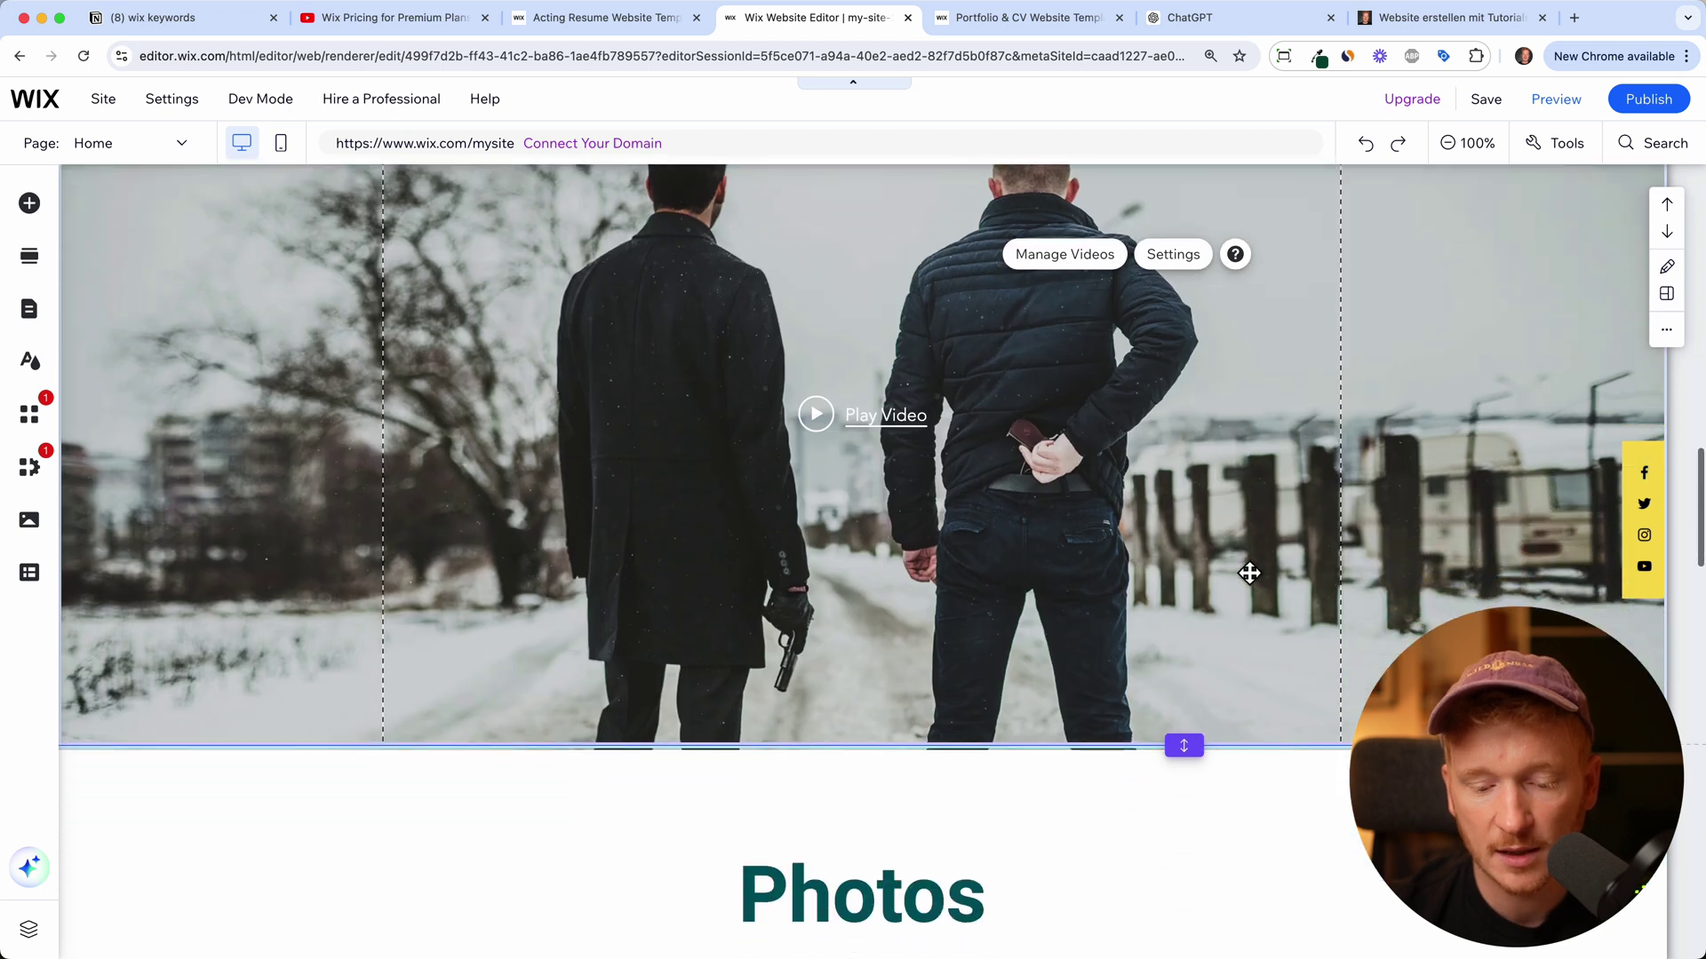
pyautogui.scroll(-15, 1248, 573)
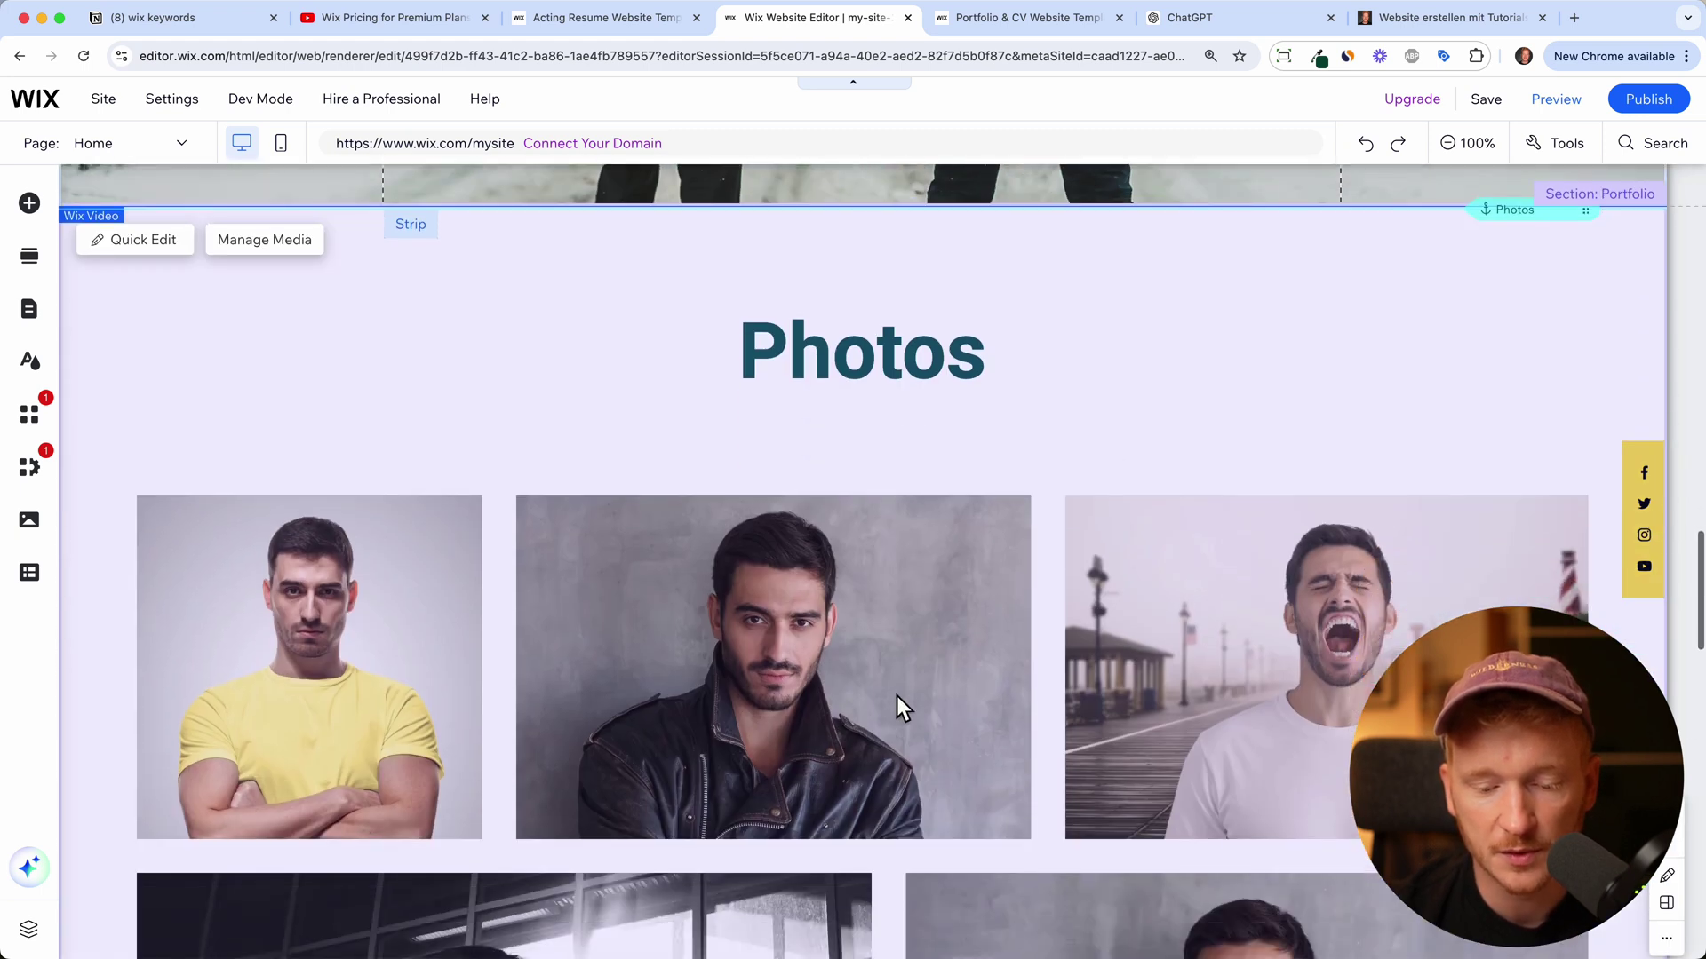
pyautogui.scroll(-5, 971, 700)
pyautogui.scroll(20, 972, 700)
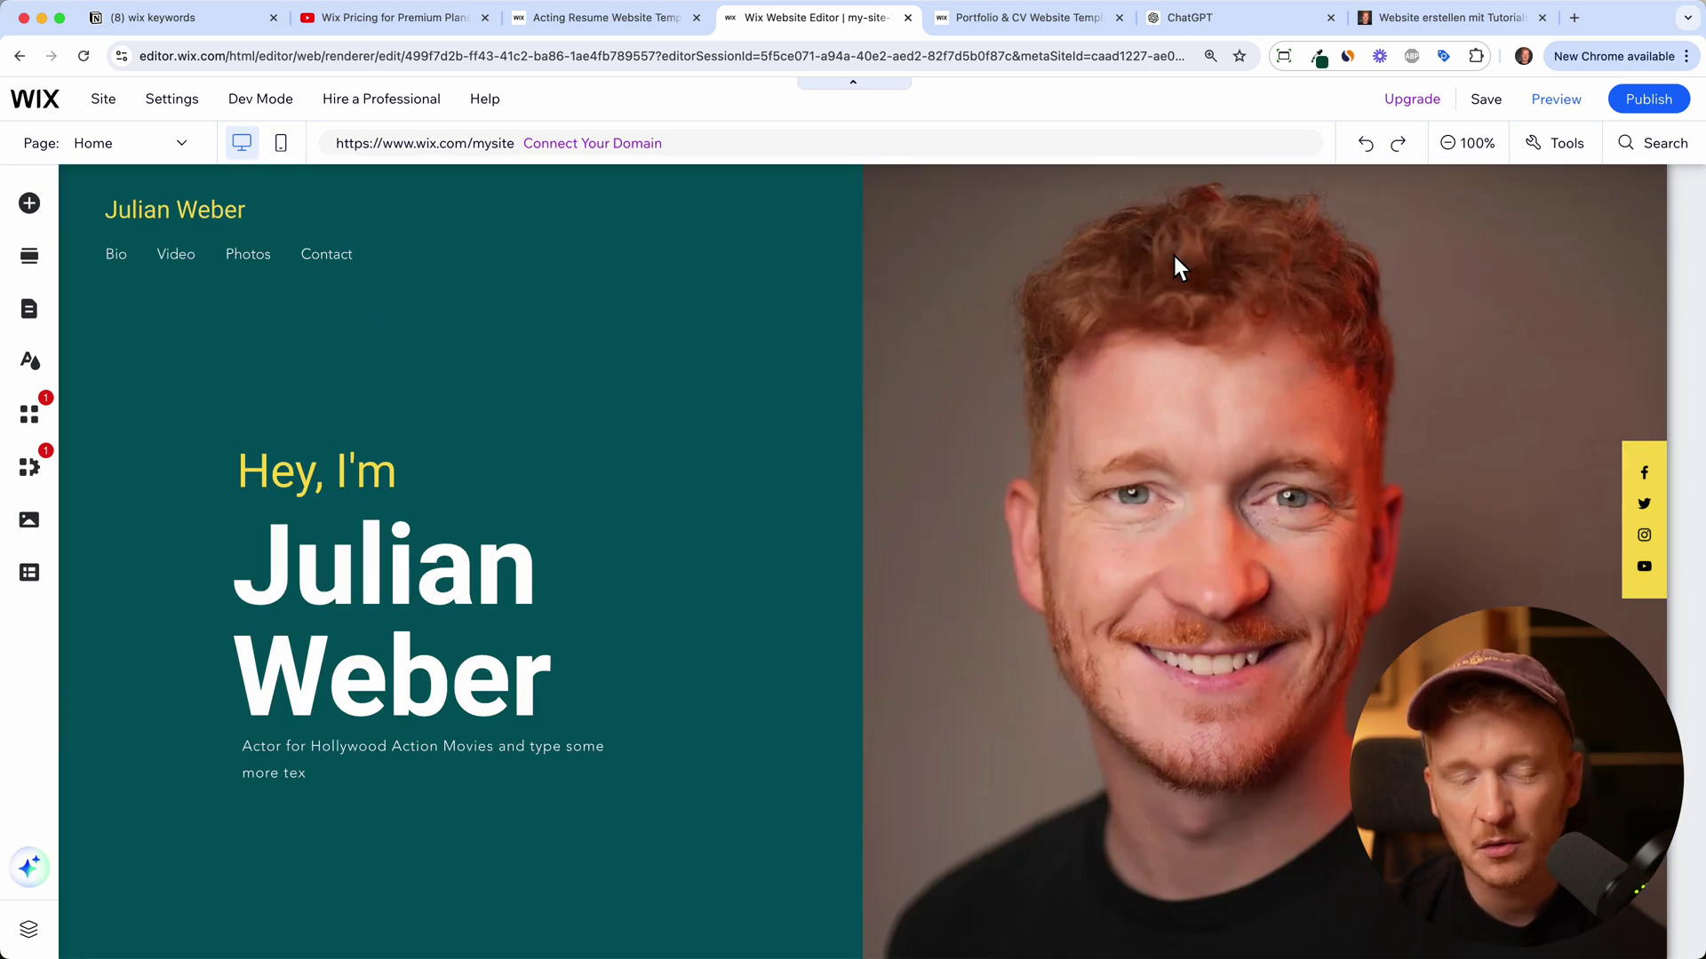
pyautogui.click(1174, 265)
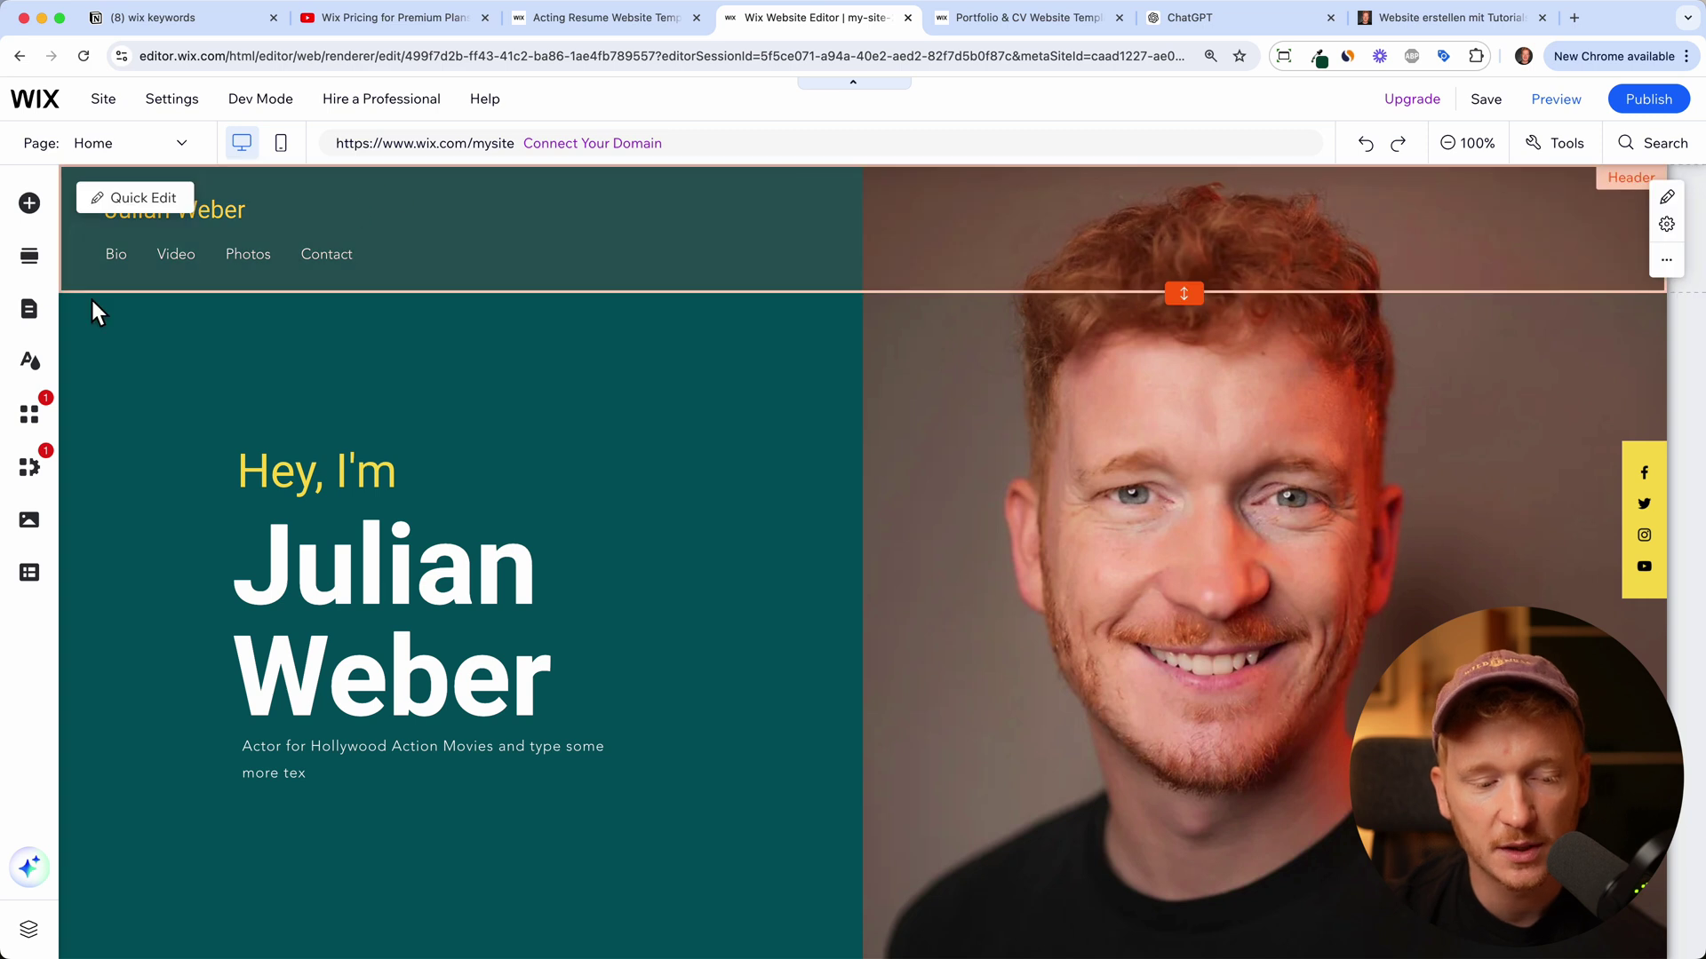
pyautogui.click(32, 313)
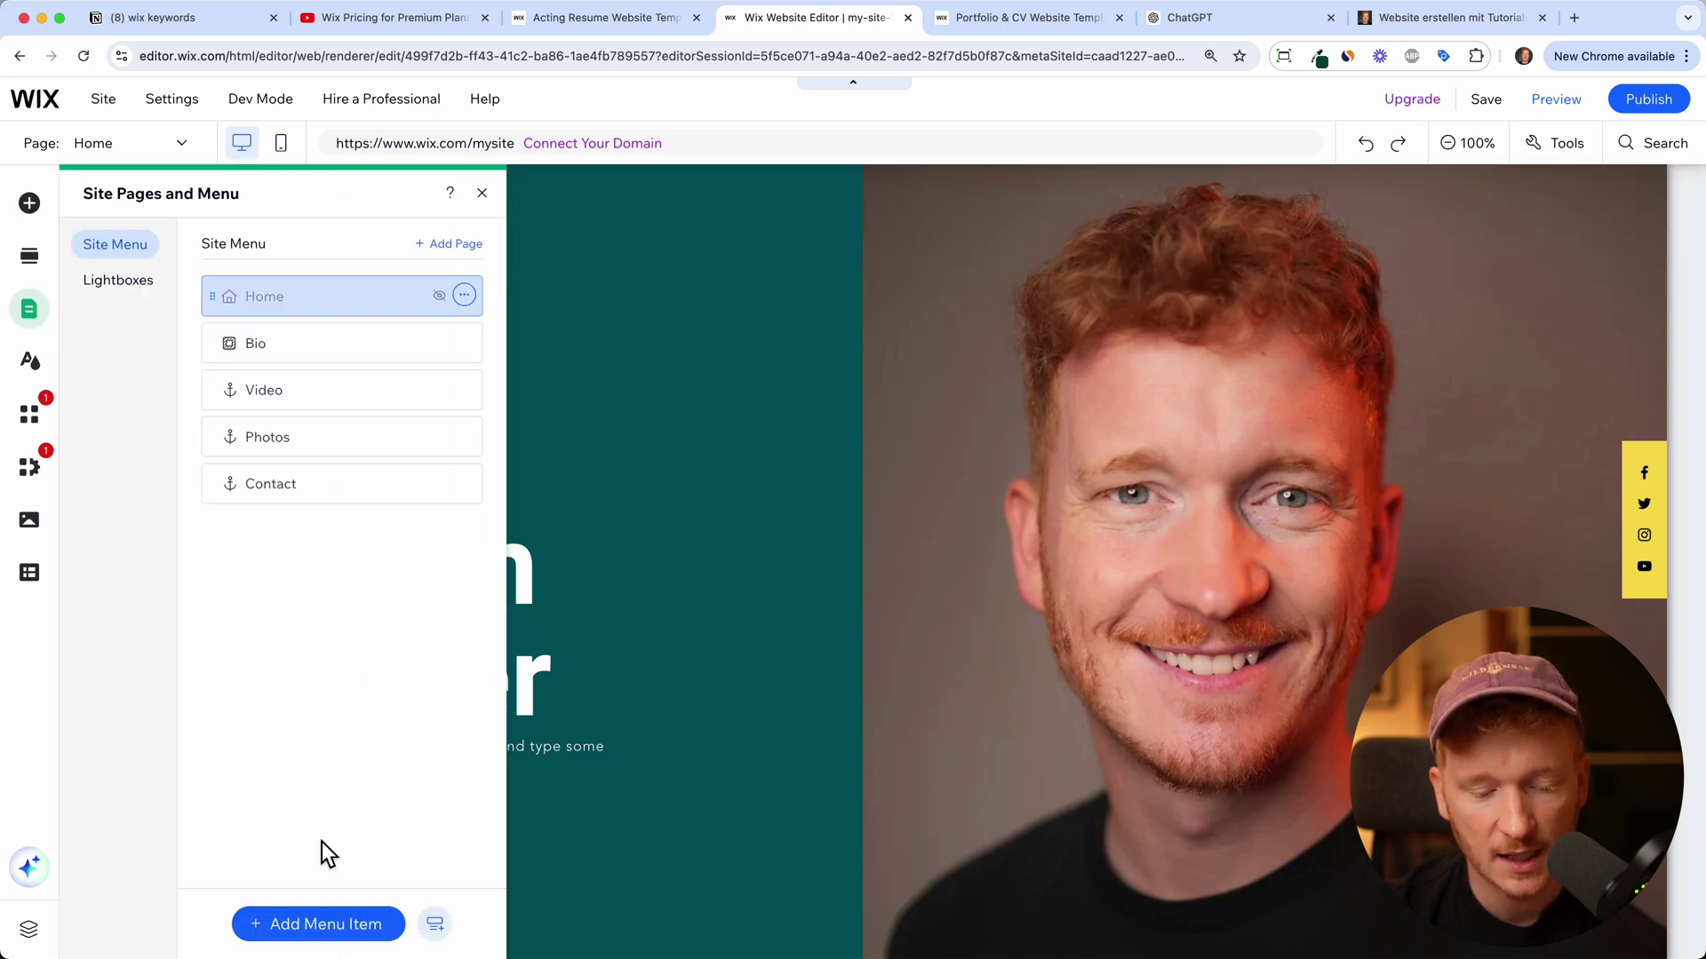
# Start a new page, browsing Services and Projects templates before settling on About templates.
pyautogui.click(333, 933)
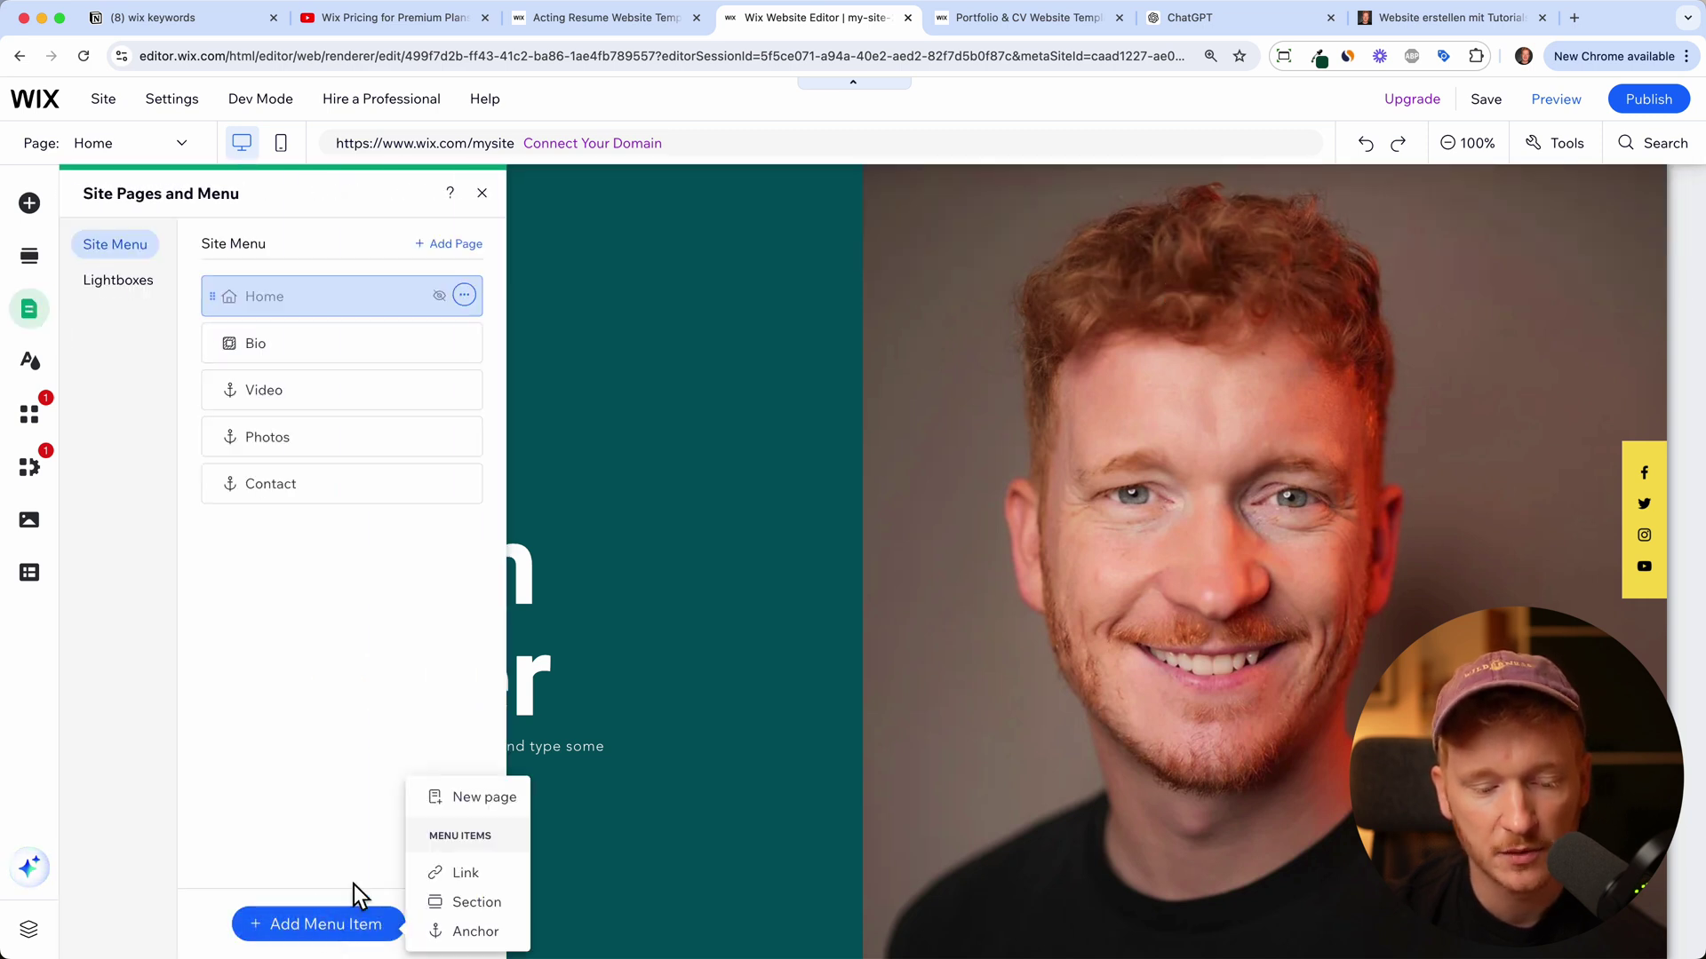
pyautogui.click(500, 800)
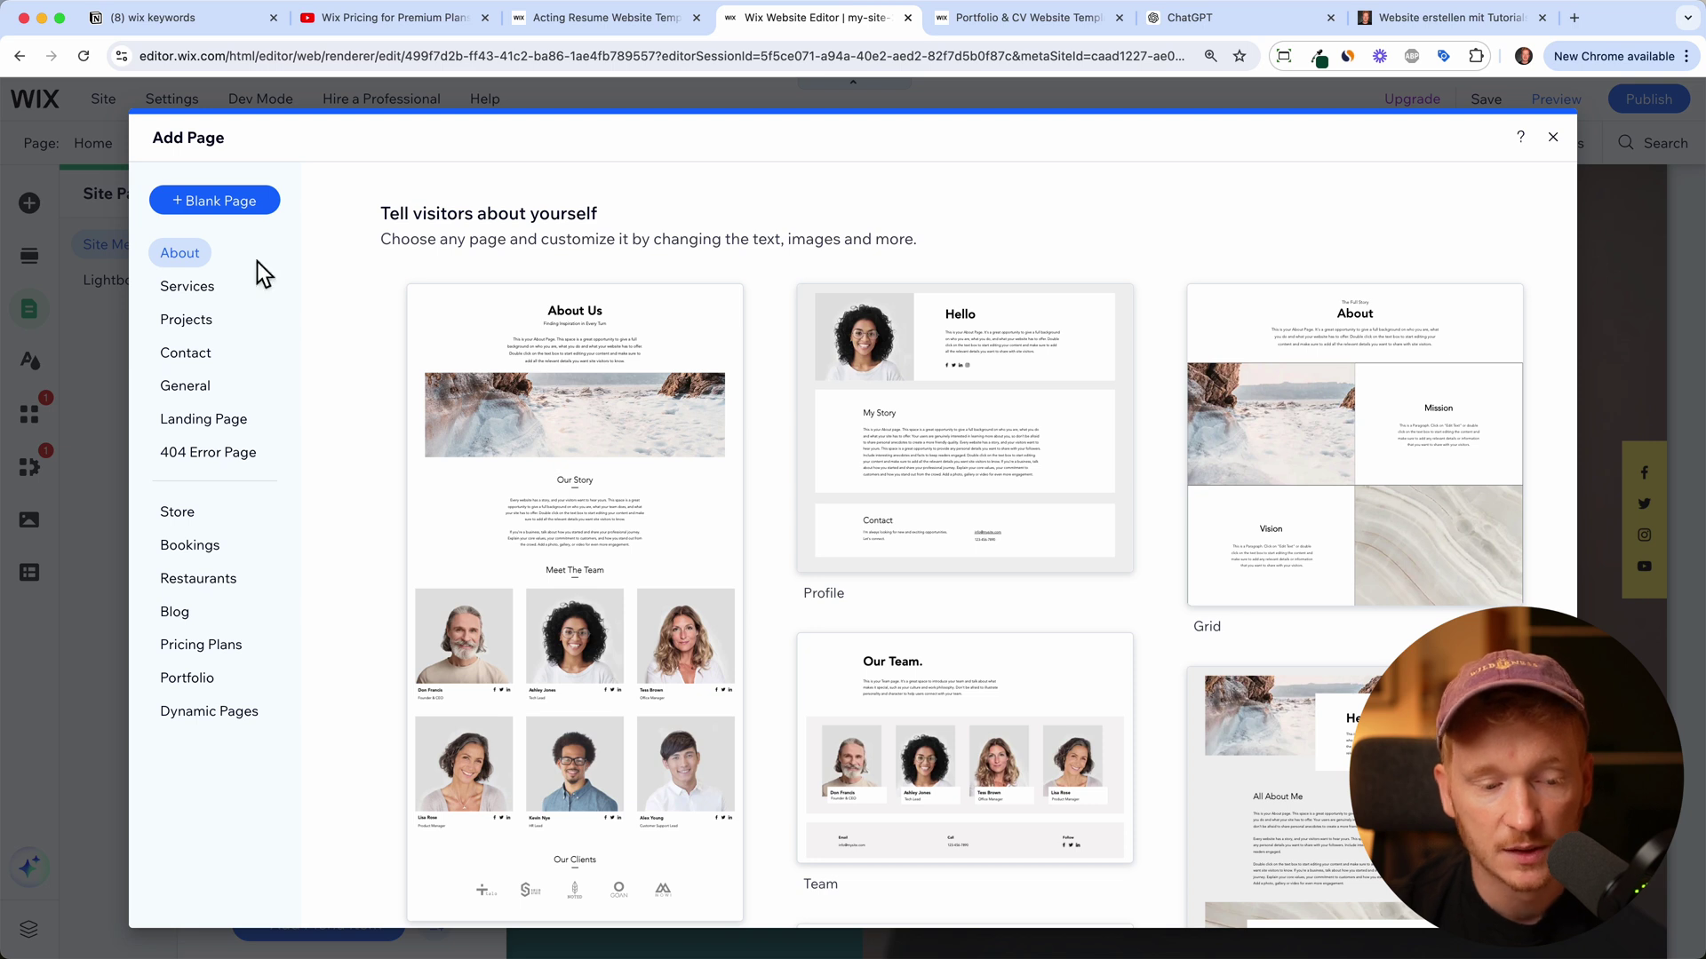
pyautogui.click(220, 297)
pyautogui.click(211, 334)
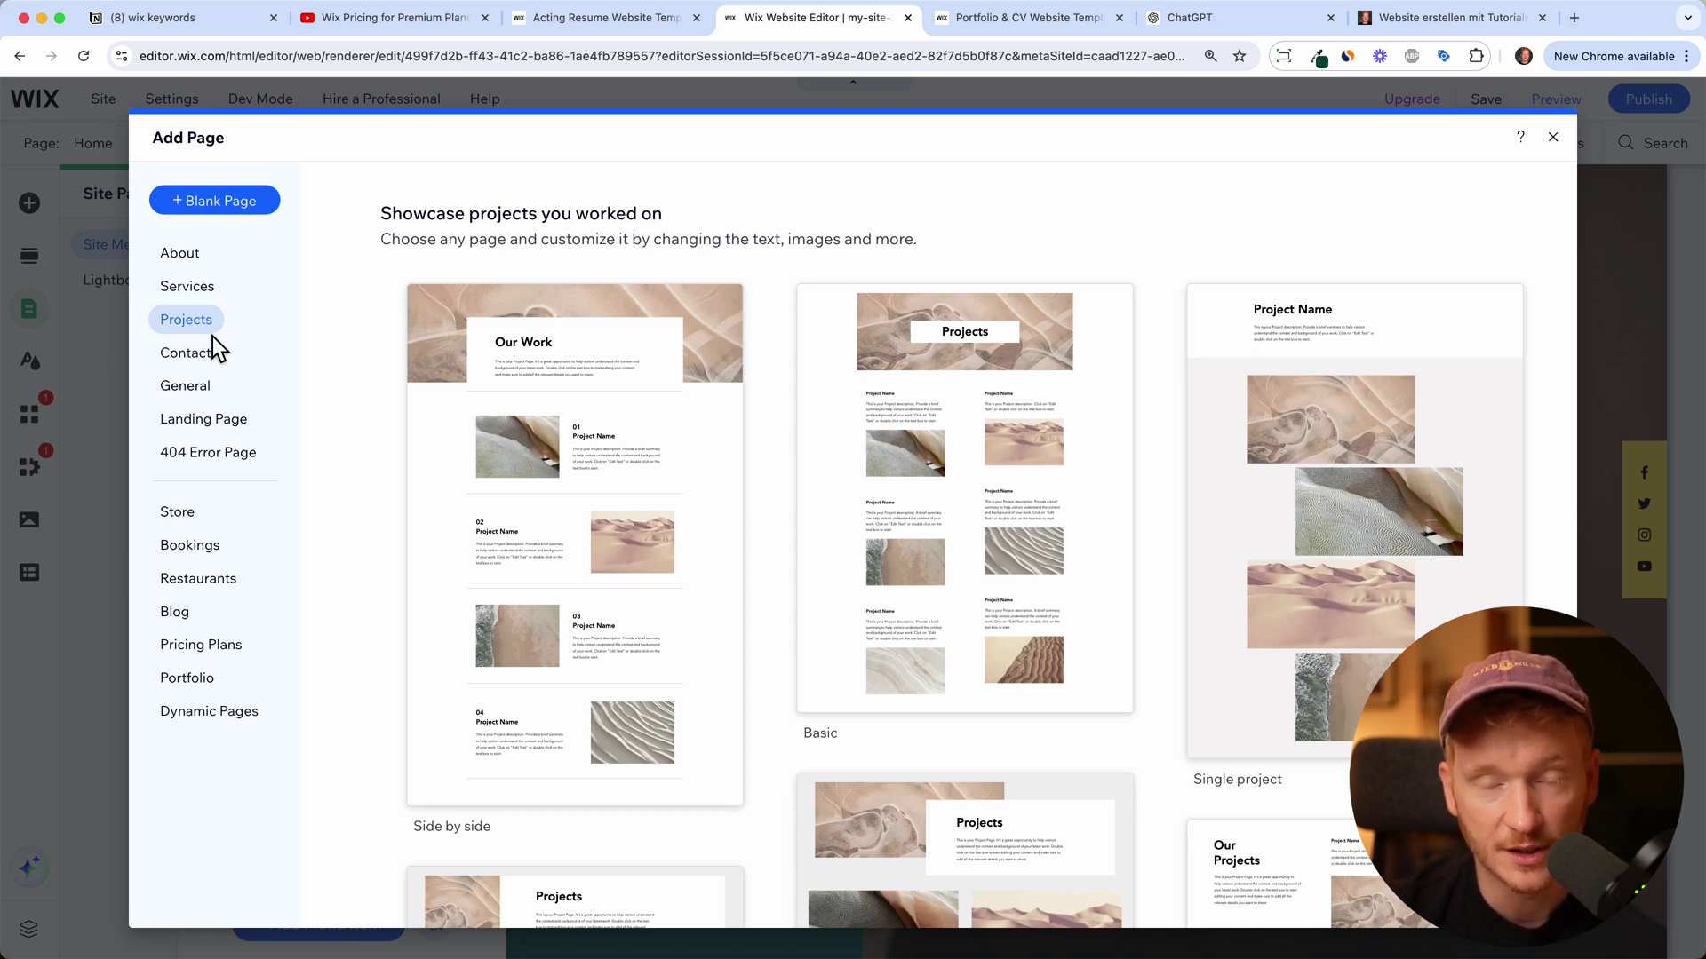
pyautogui.click(179, 253)
pyautogui.moveTo(1020, 435)
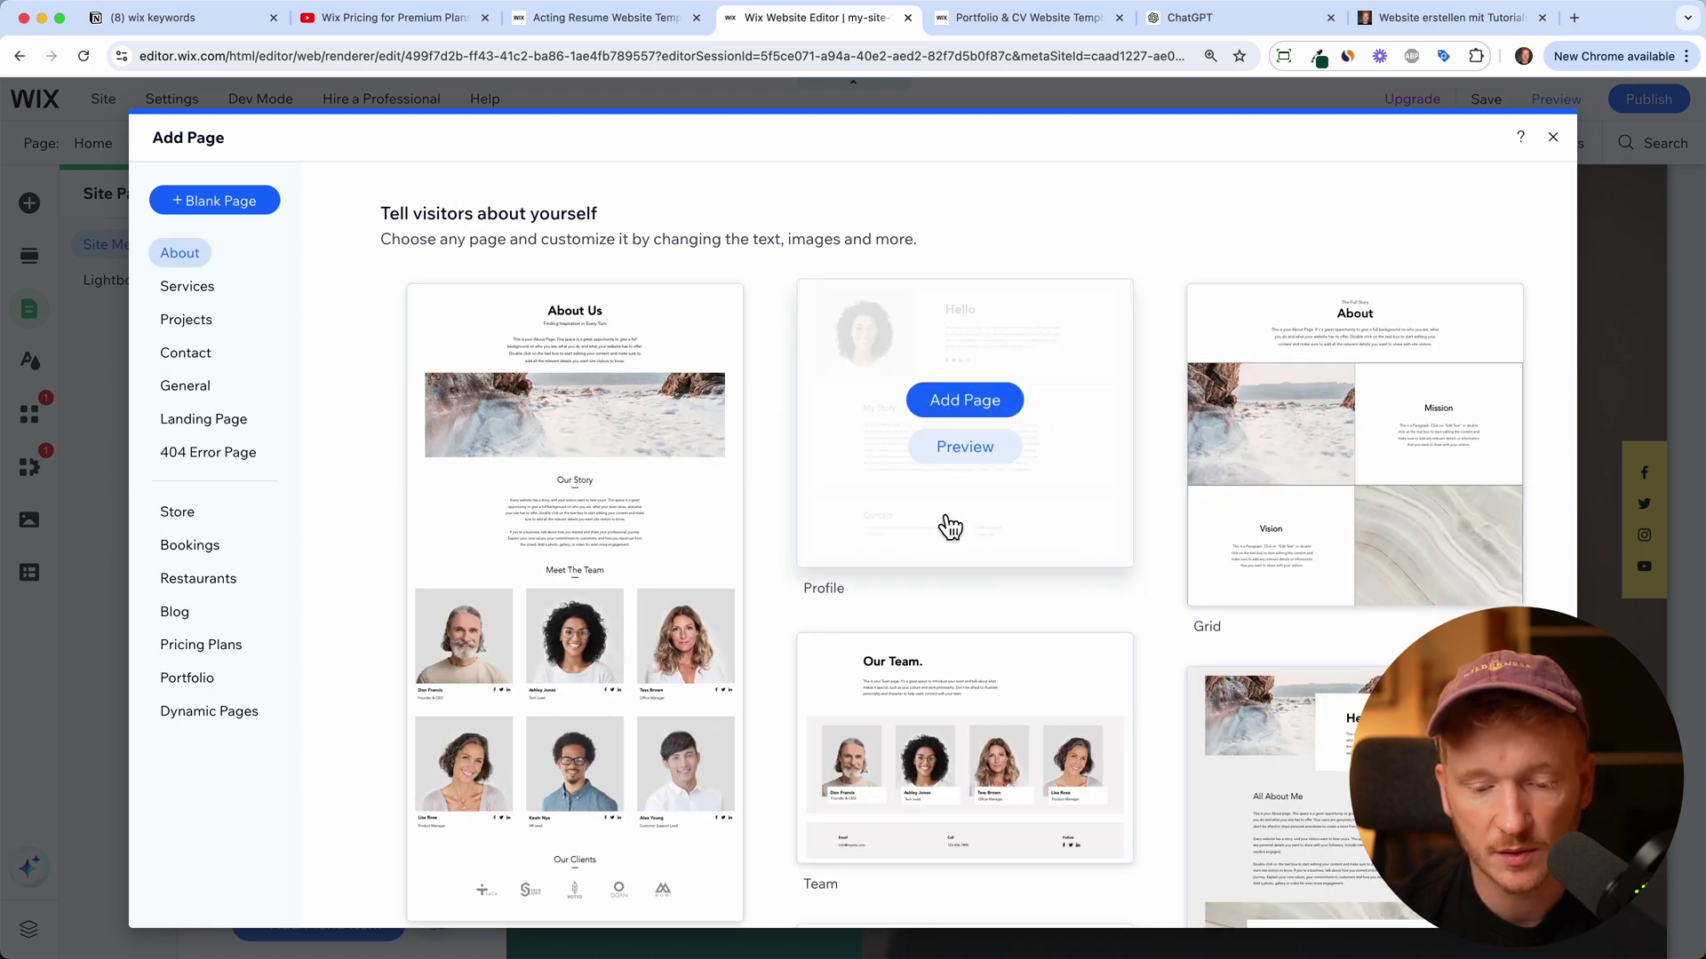
# Add the Profile template as a page named 'About me' and move it below Bio.
pyautogui.click(997, 410)
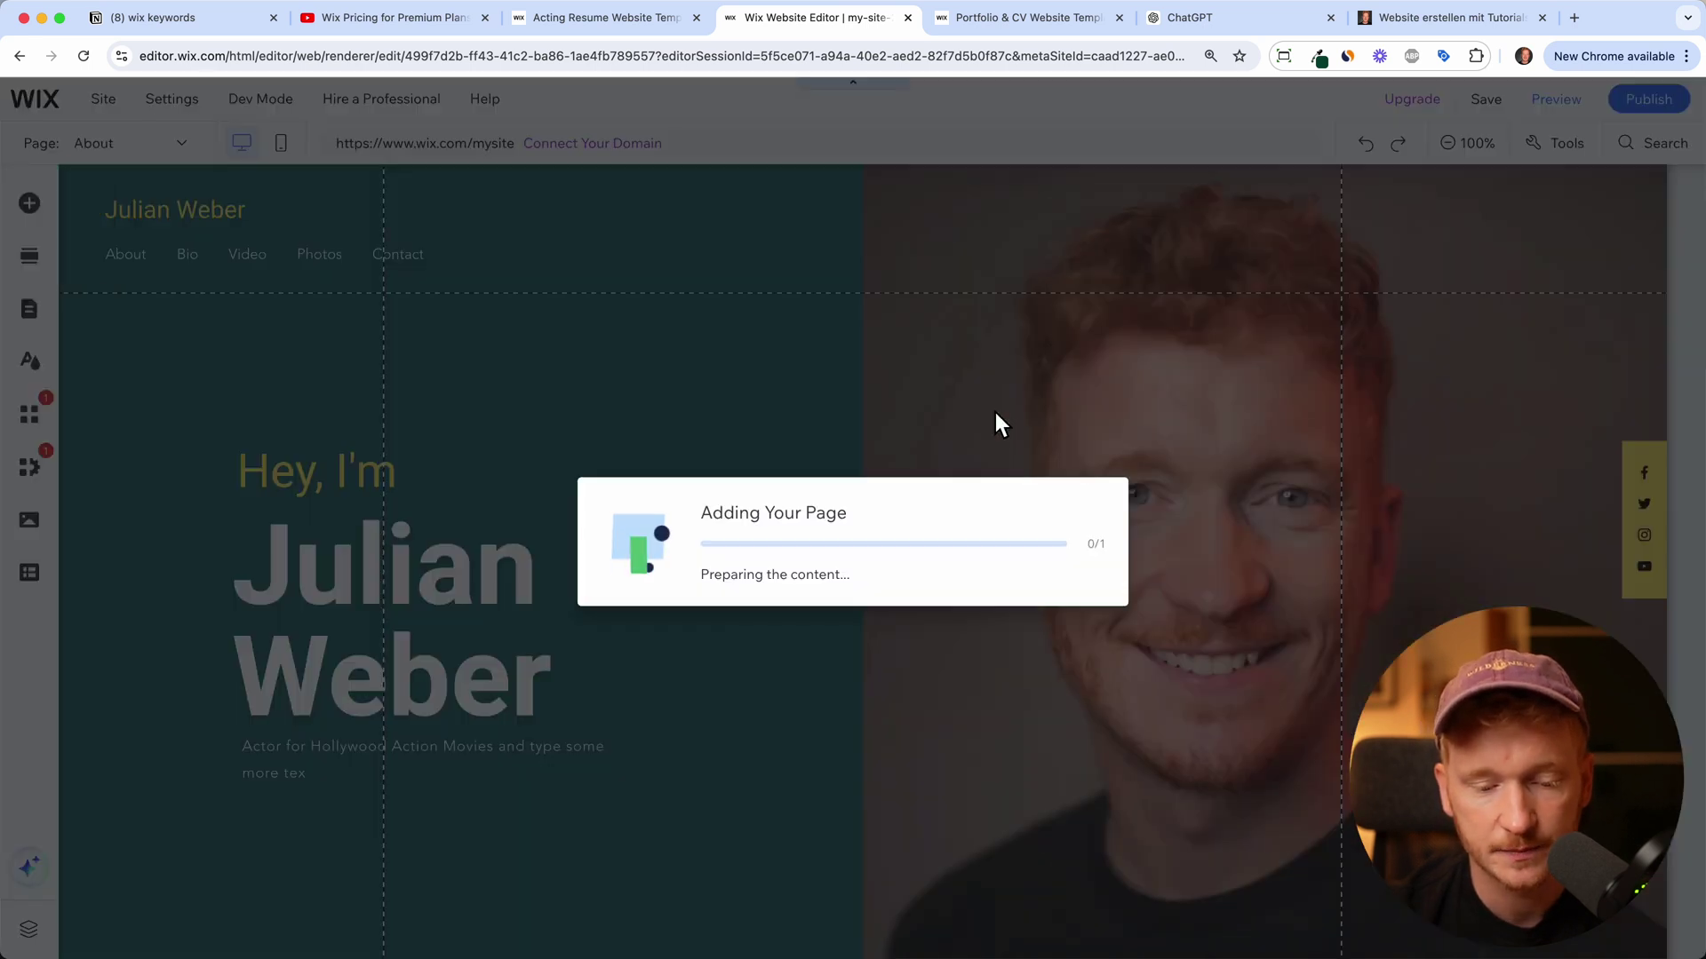
pyautogui.write('About me')
pyautogui.click(443, 344)
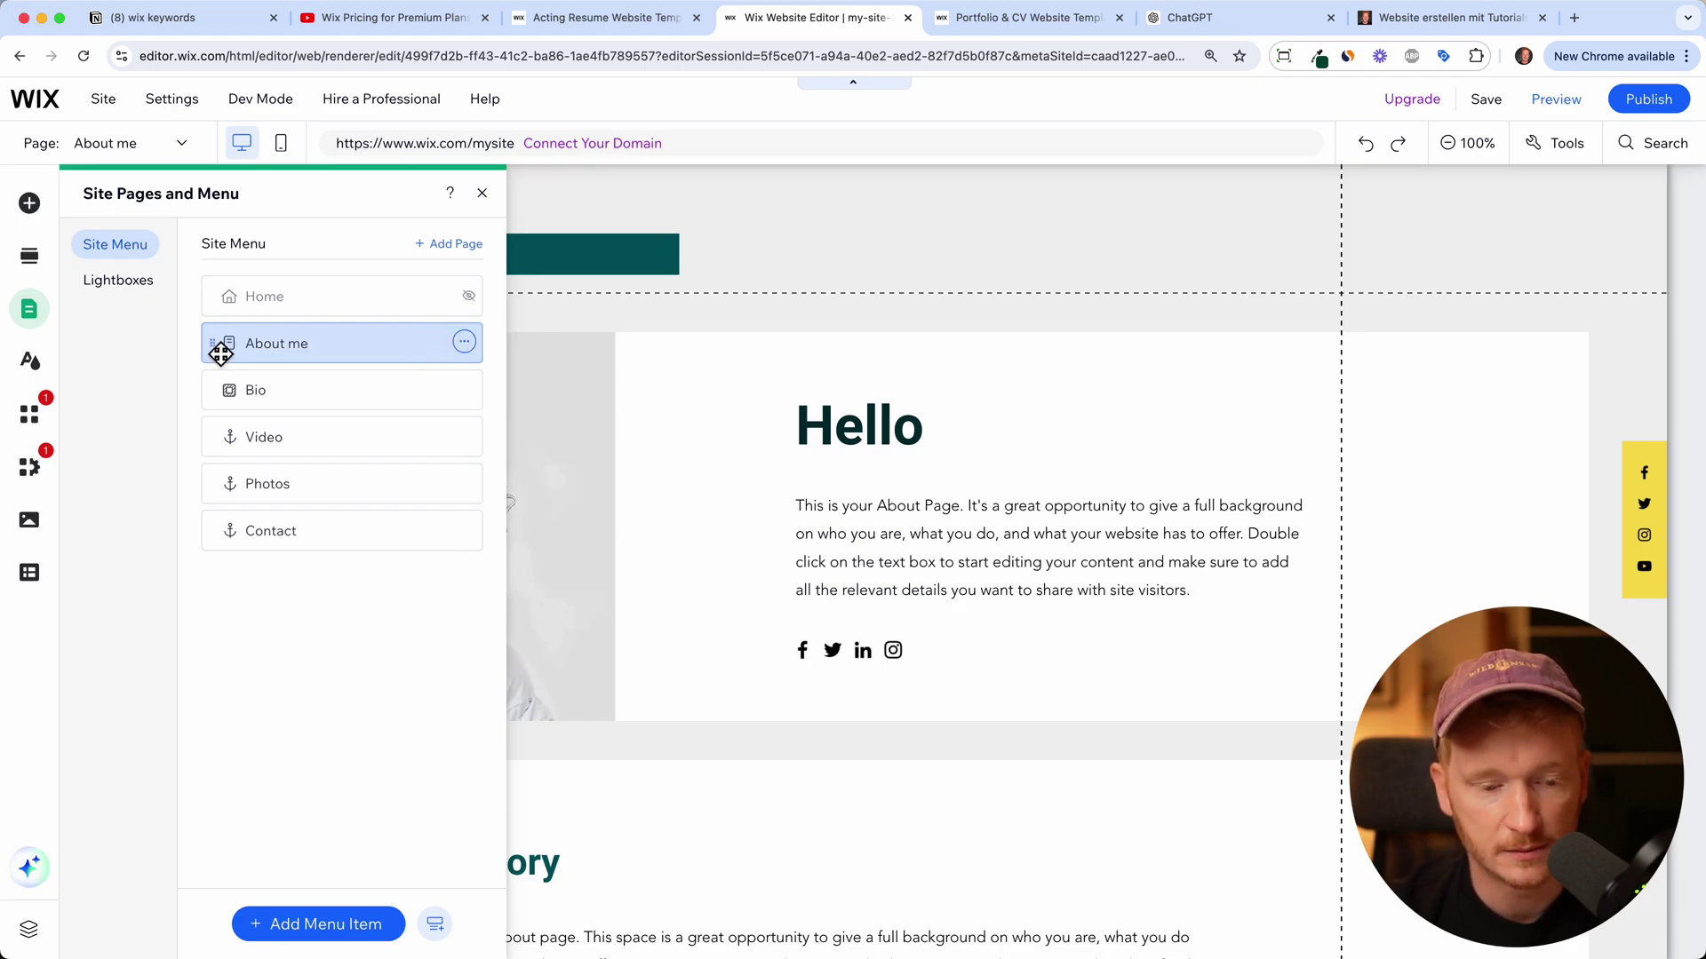
pyautogui.click(482, 193)
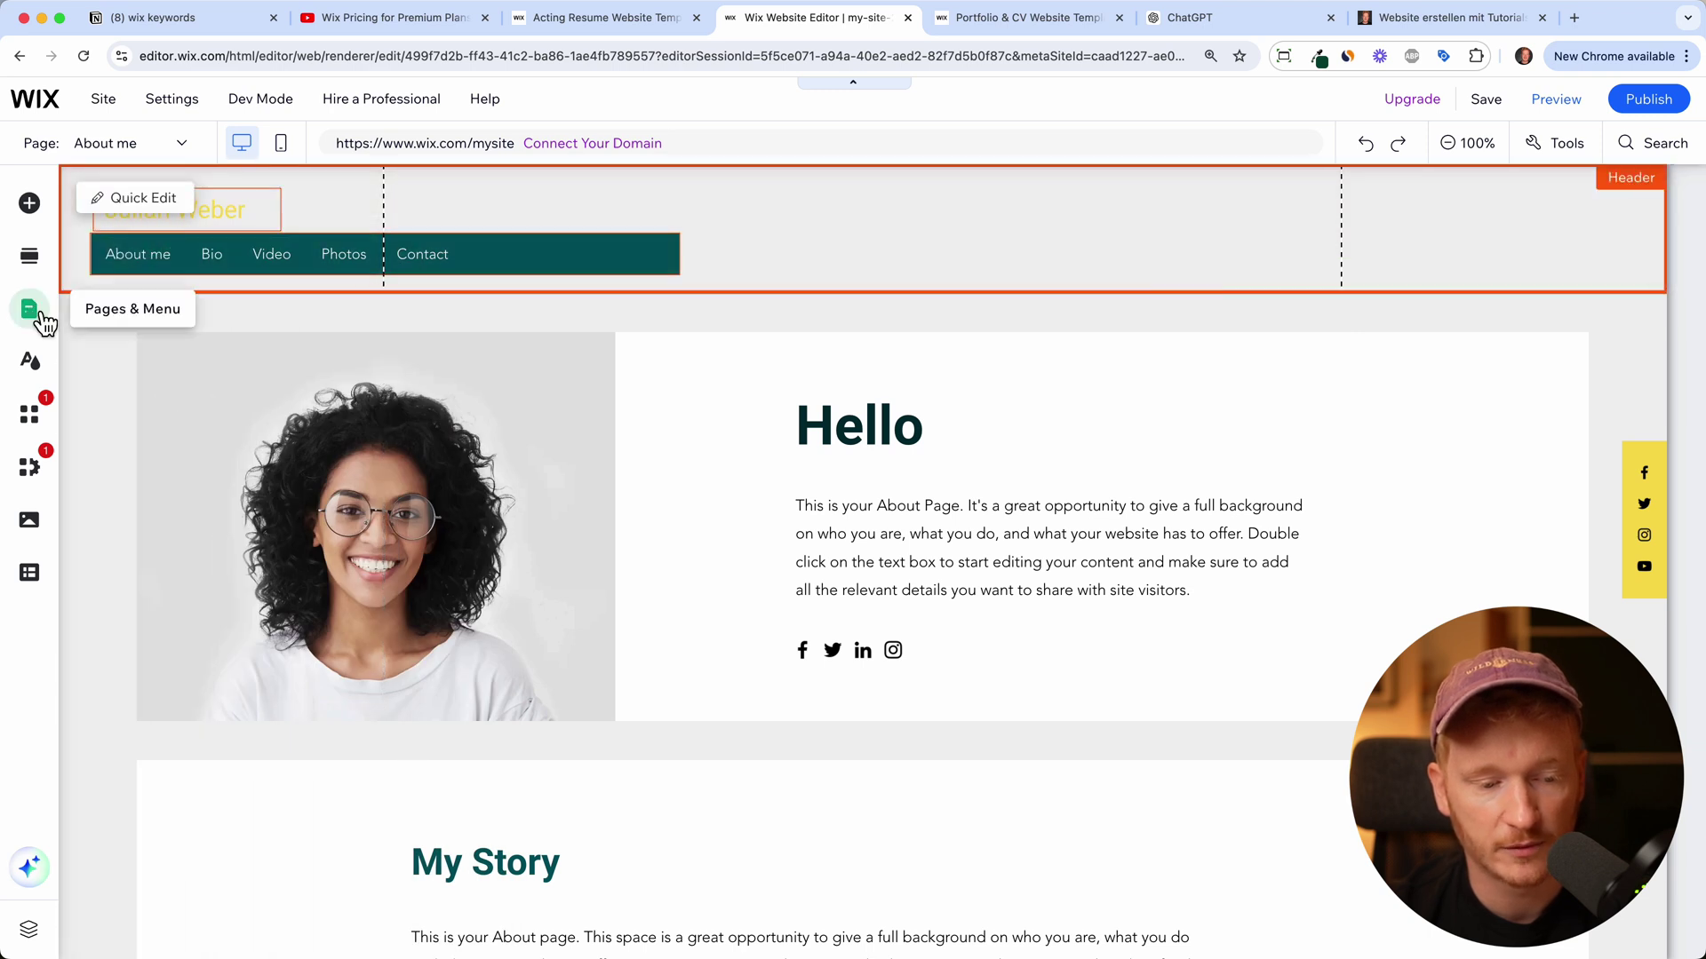
pyautogui.click(30, 309)
pyautogui.moveTo(217, 343); pyautogui.dragTo(224, 388)
pyautogui.click(291, 267)
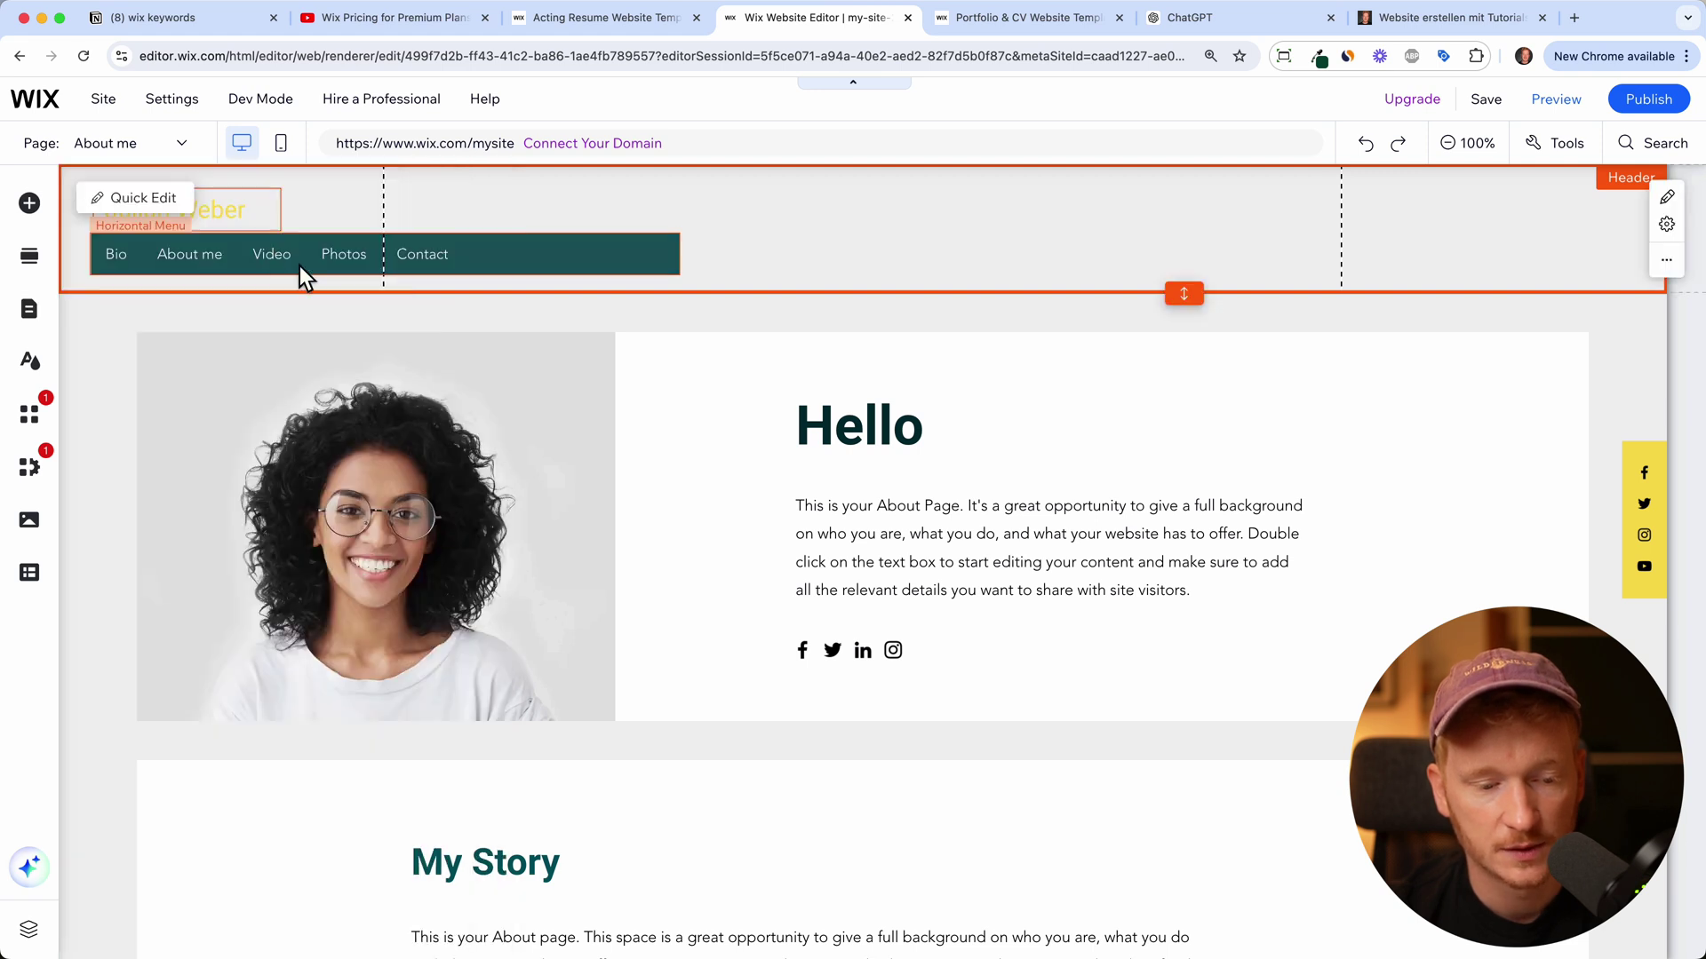
# Review the About me page's Hello strip, then switch back to the Home page.
pyautogui.click(204, 147)
pyautogui.click(115, 211)
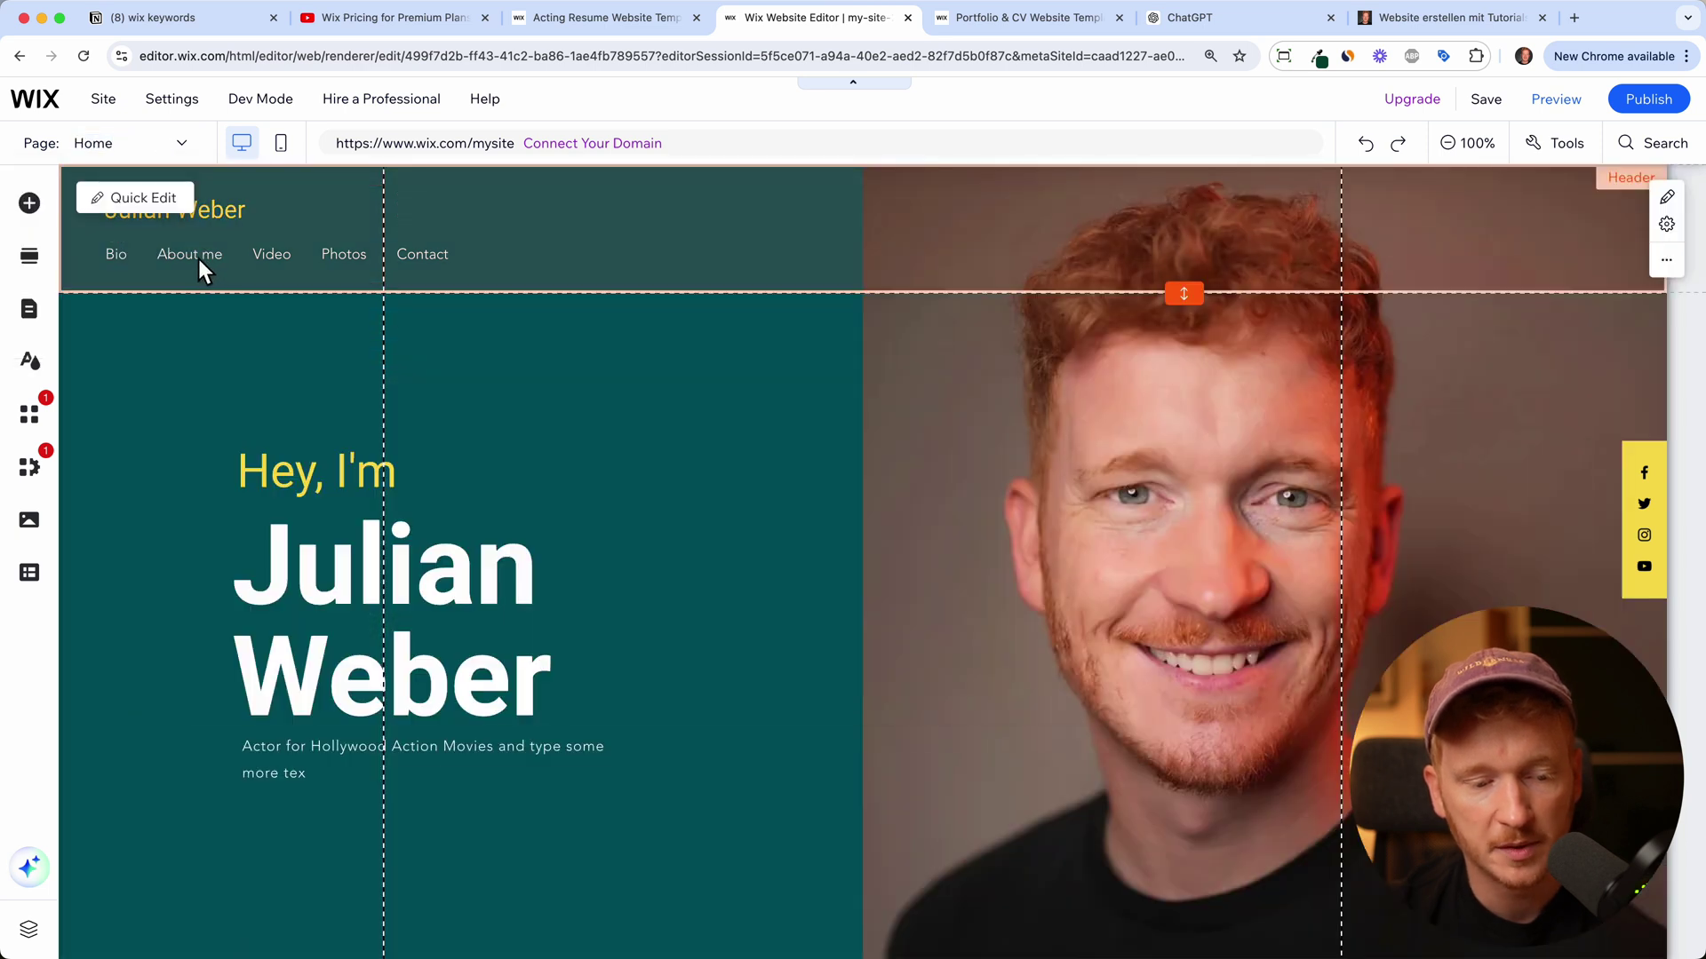
pyautogui.click(29, 308)
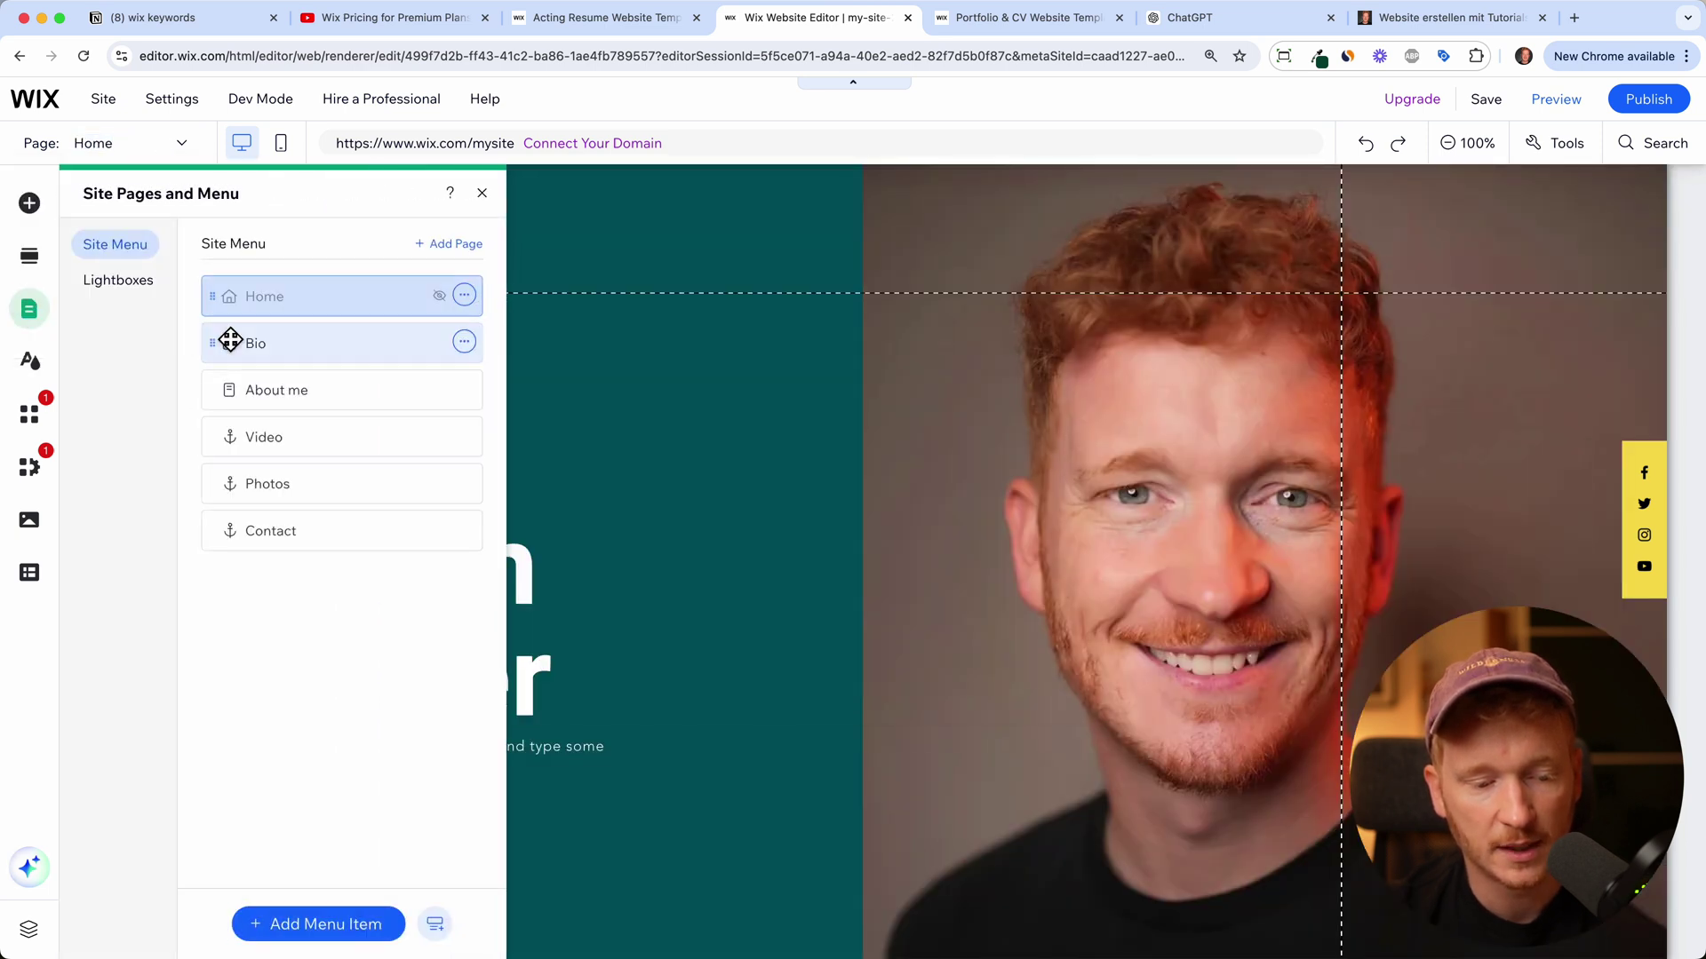
pyautogui.click(297, 389)
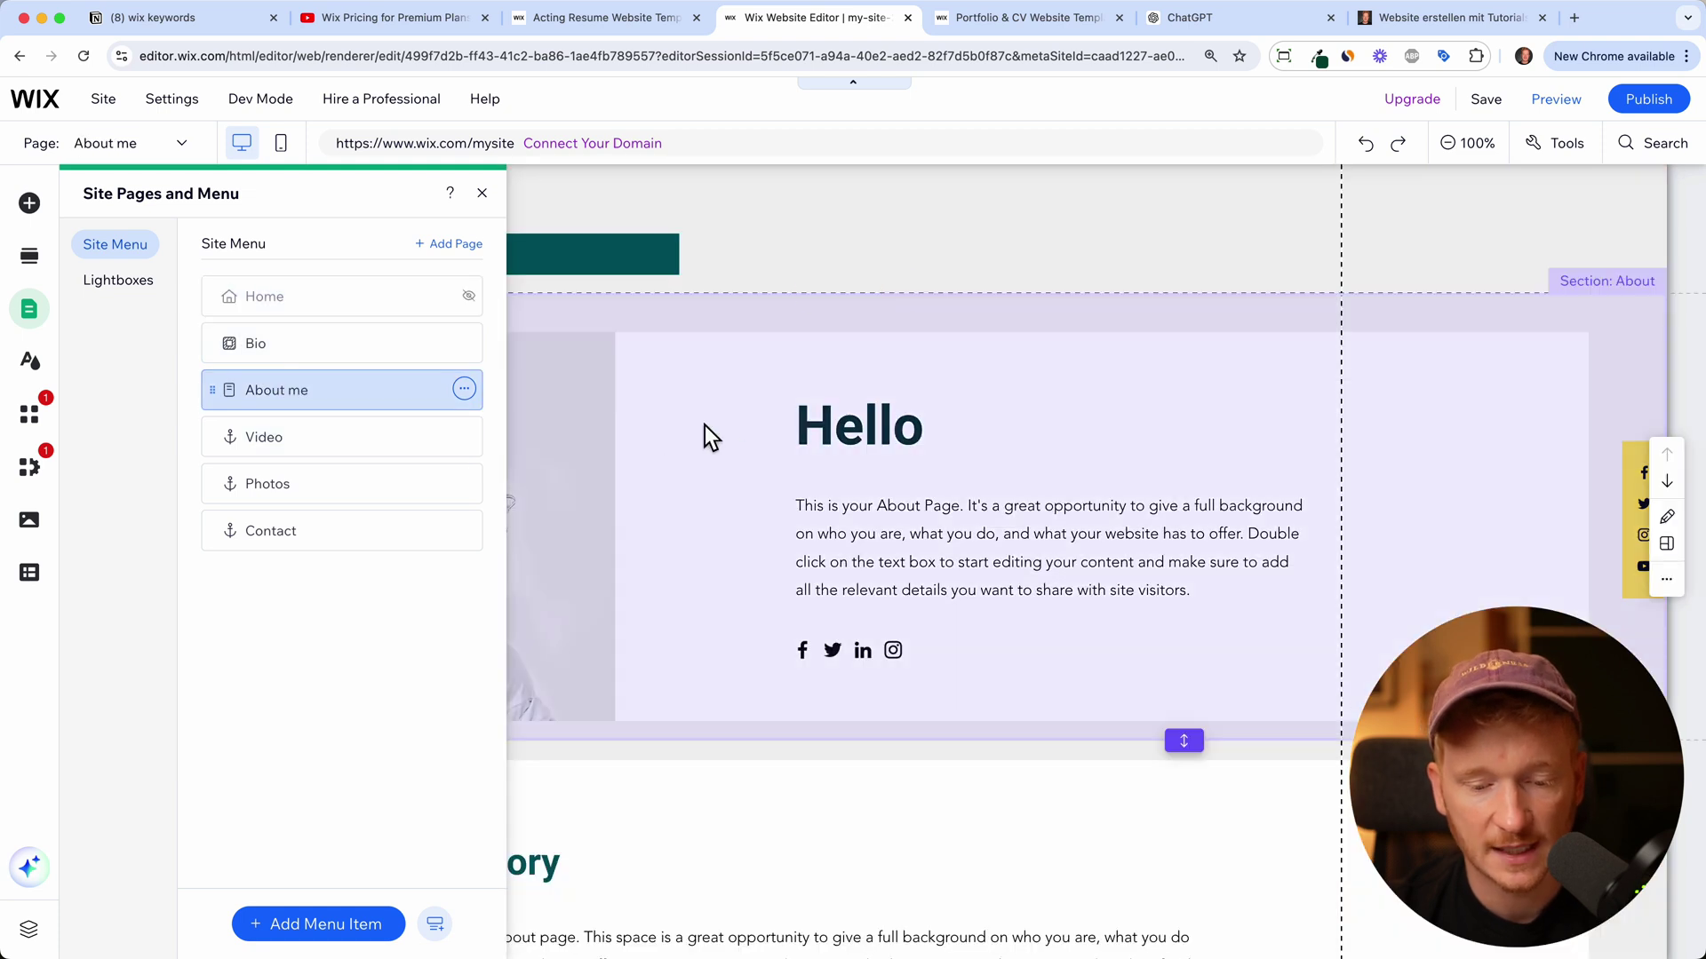
pyautogui.click(733, 436)
pyautogui.click(447, 521)
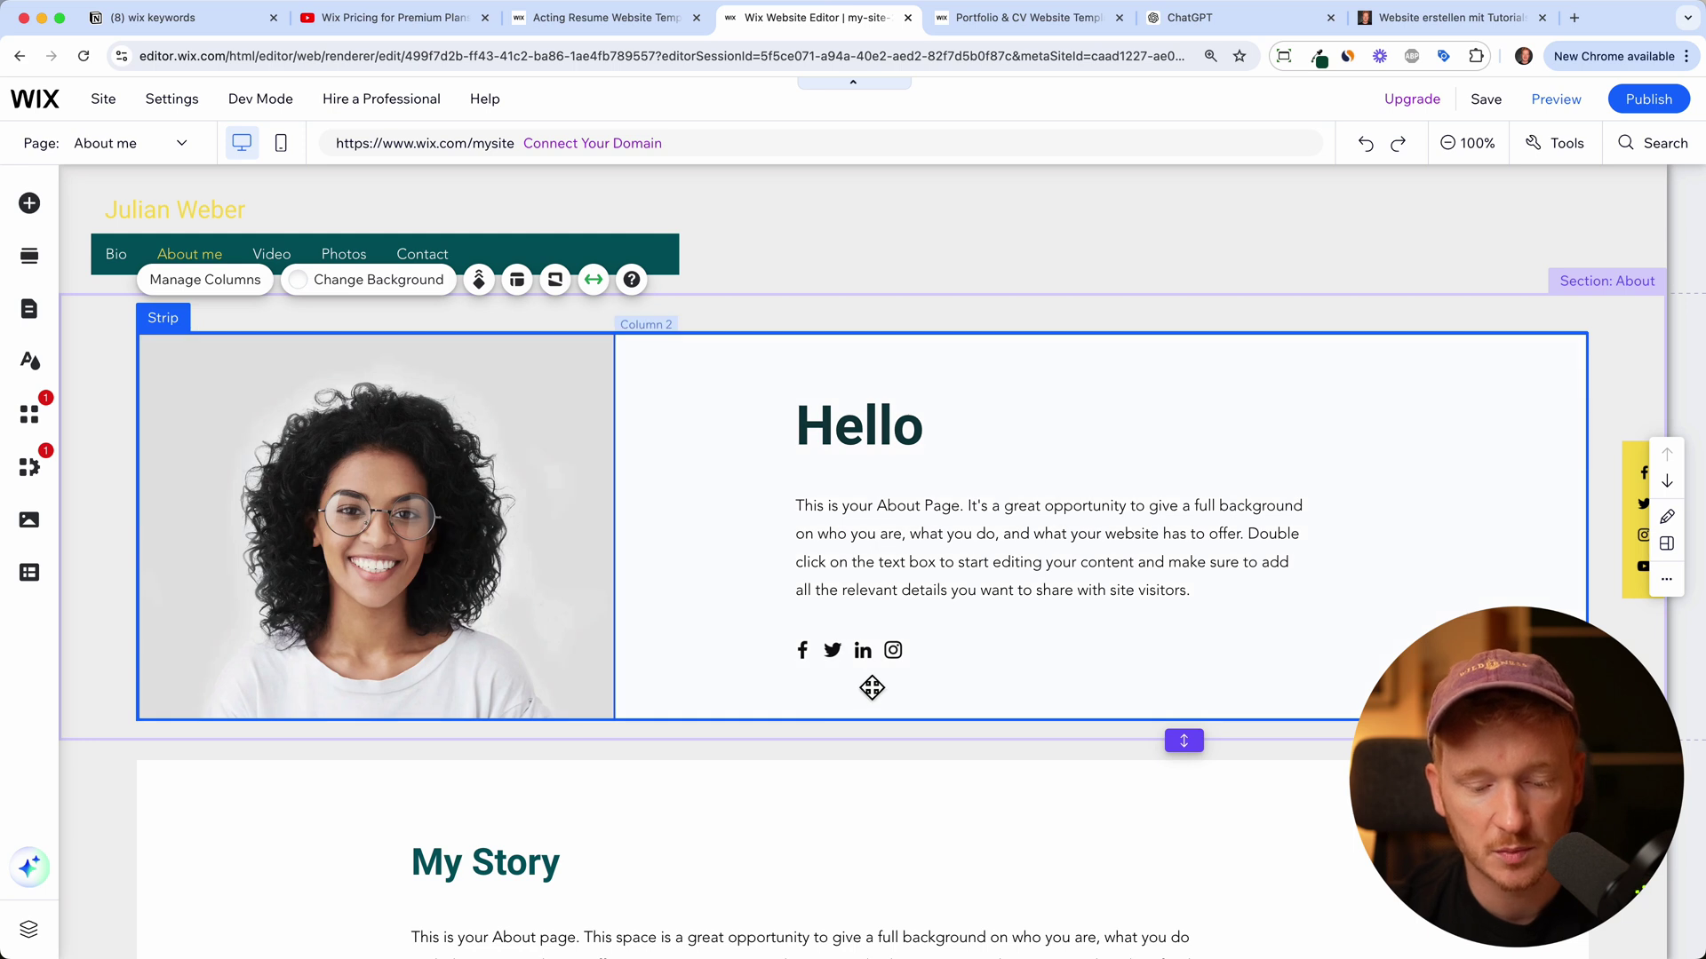
pyautogui.scroll(-8, 869, 689)
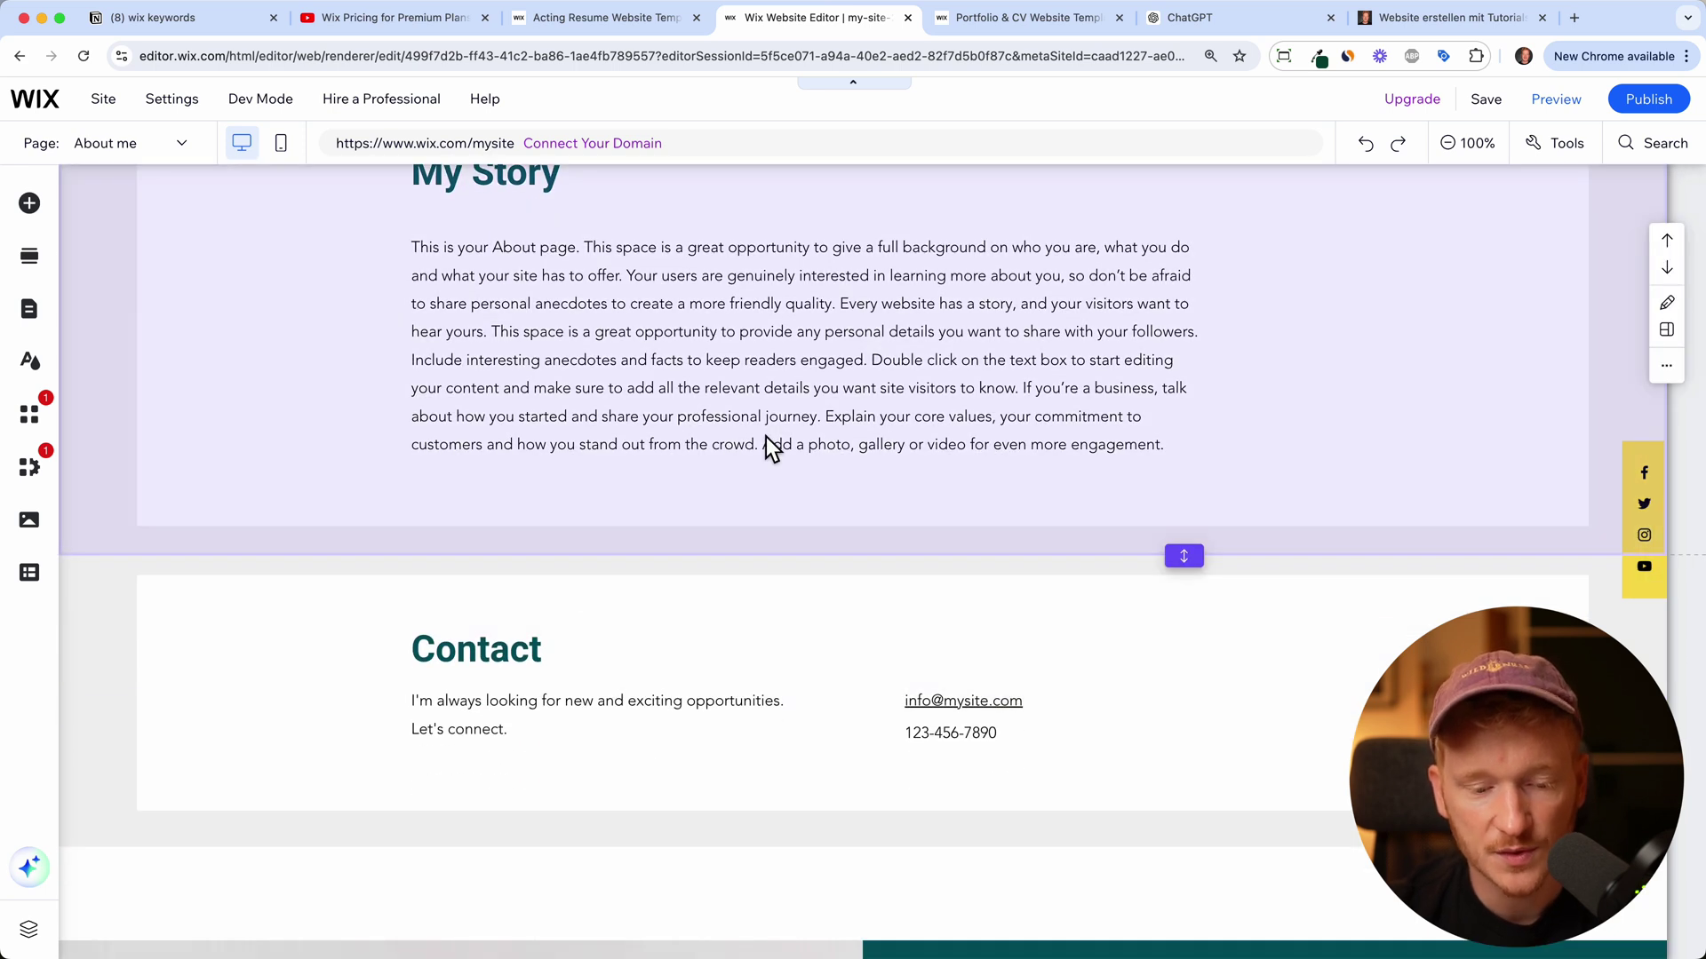
pyautogui.scroll(8, 816, 344)
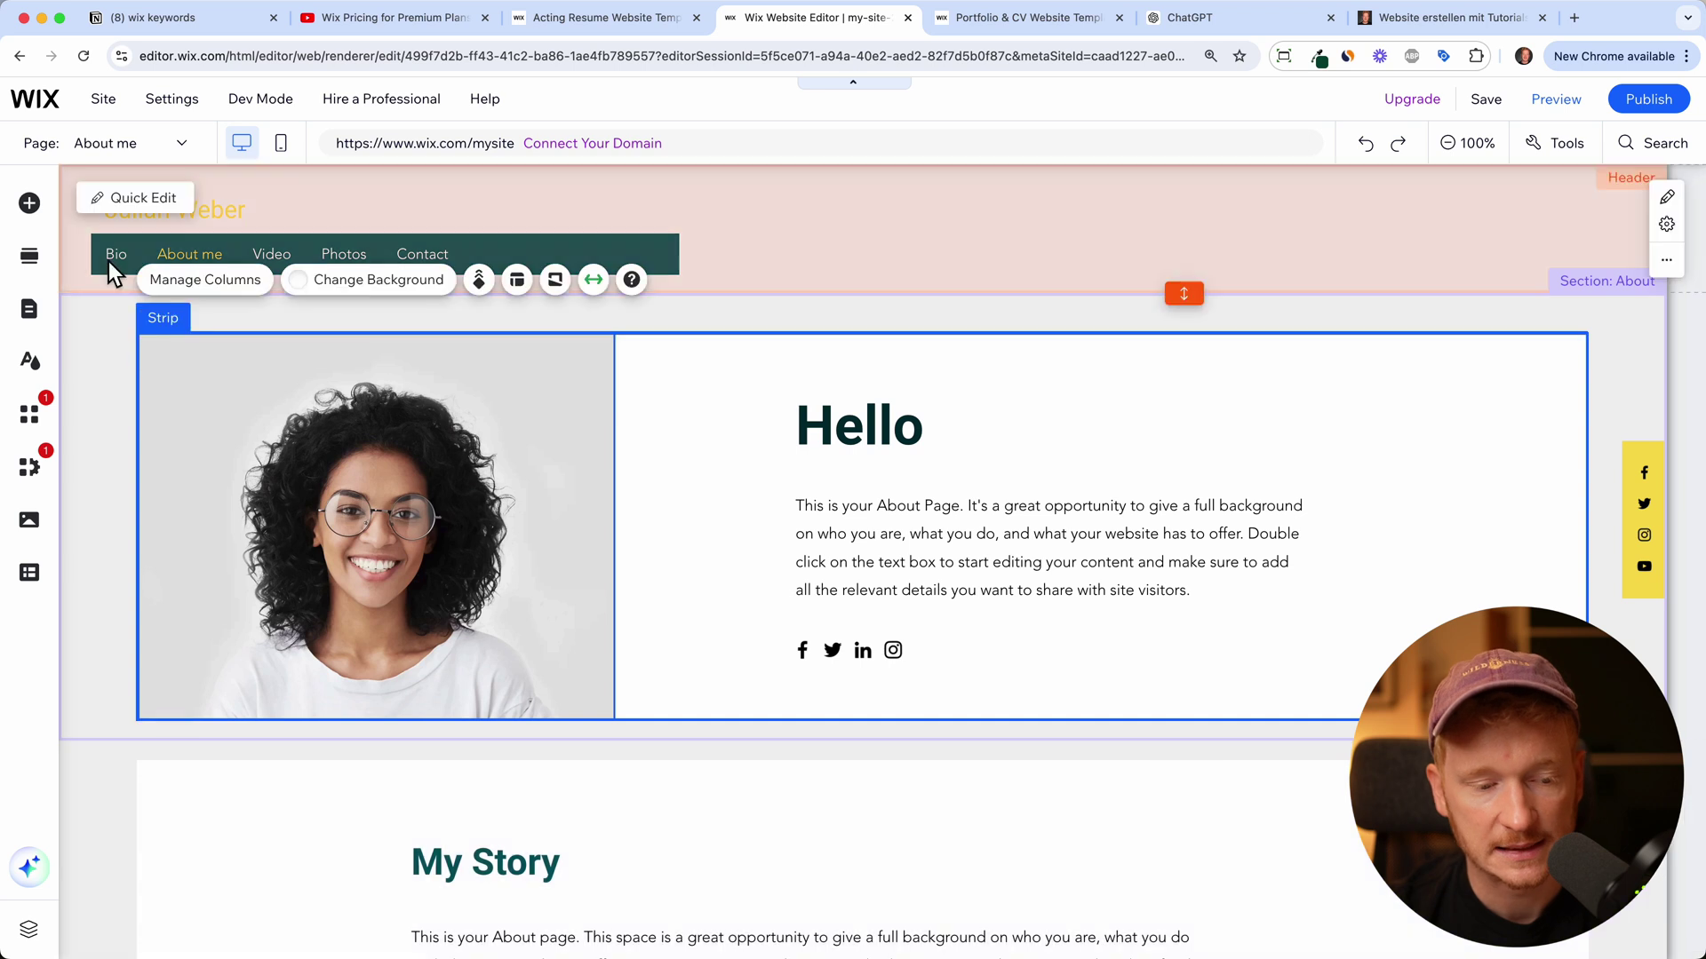
pyautogui.click(29, 309)
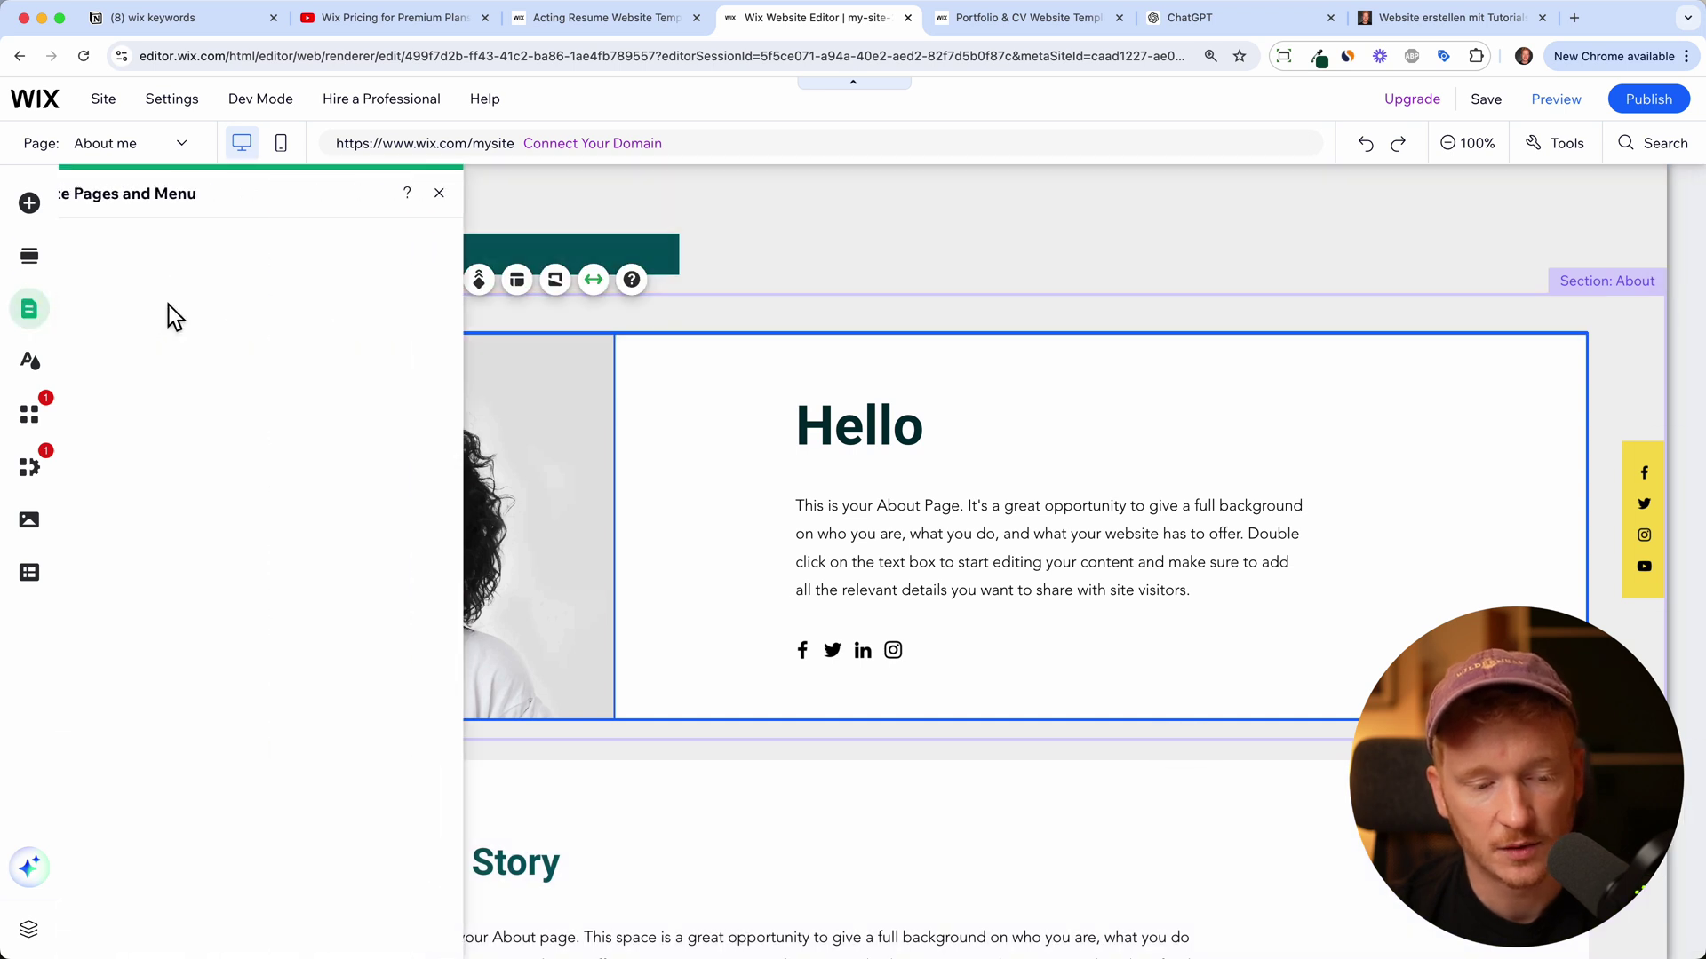
pyautogui.click(292, 303)
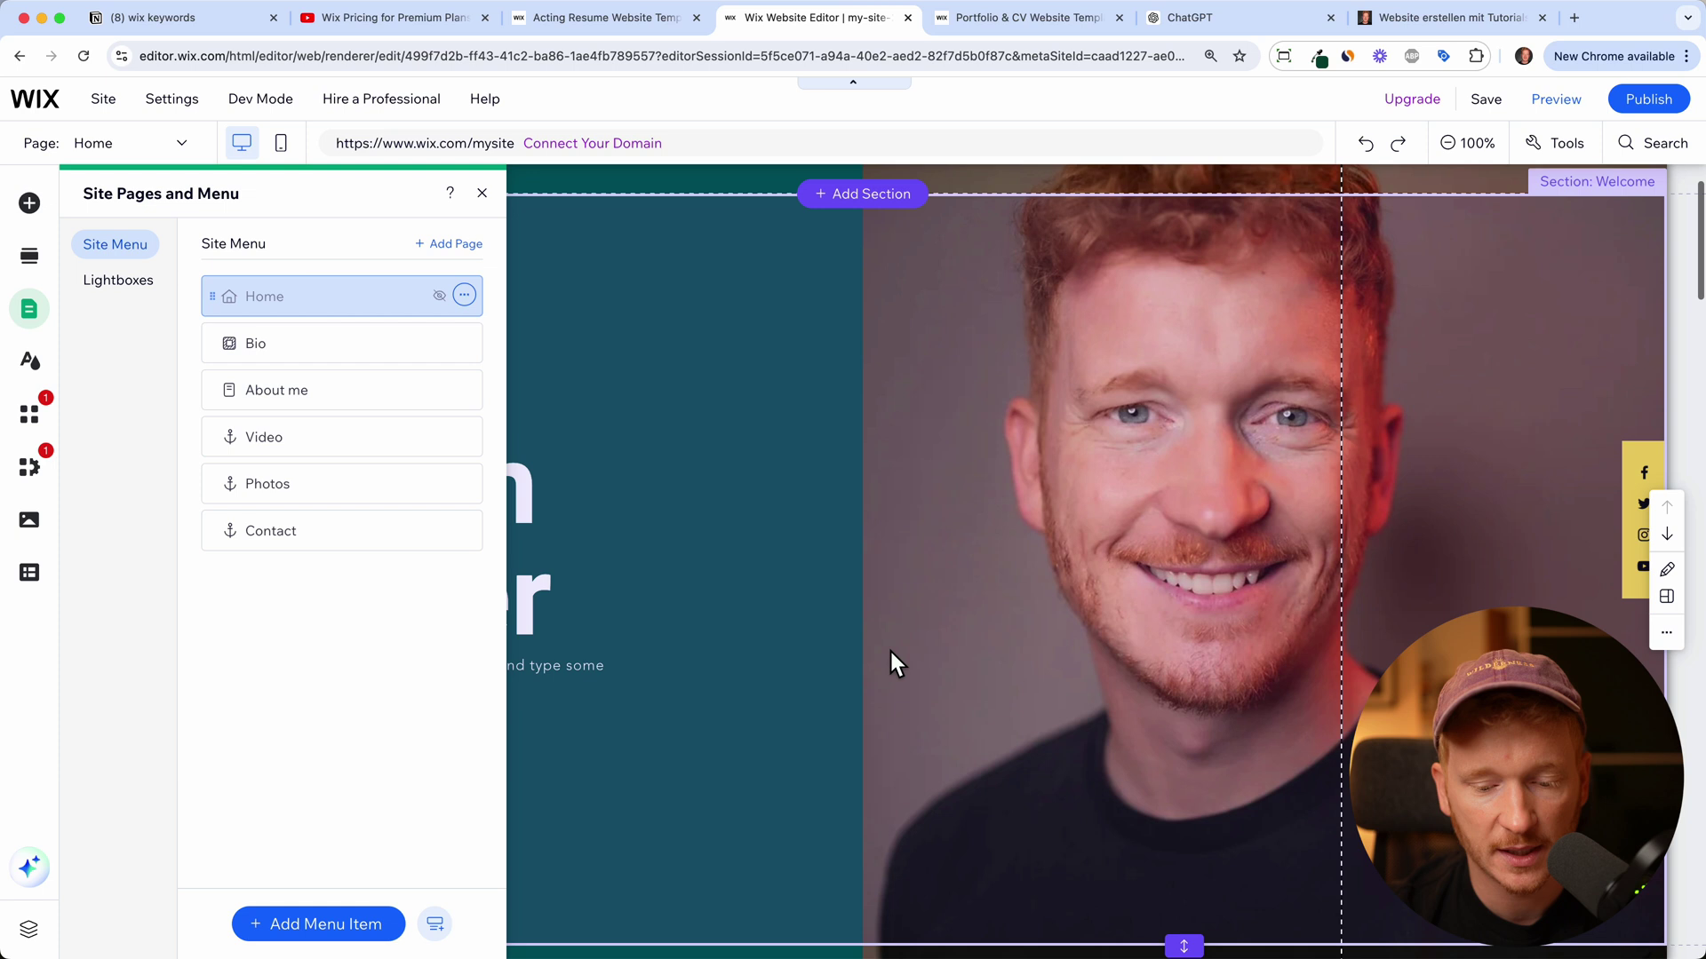
# Link the View Full Portfolio button to the About me page, opening in the current window.
pyautogui.scroll(-10, 915, 515)
pyautogui.click(891, 355)
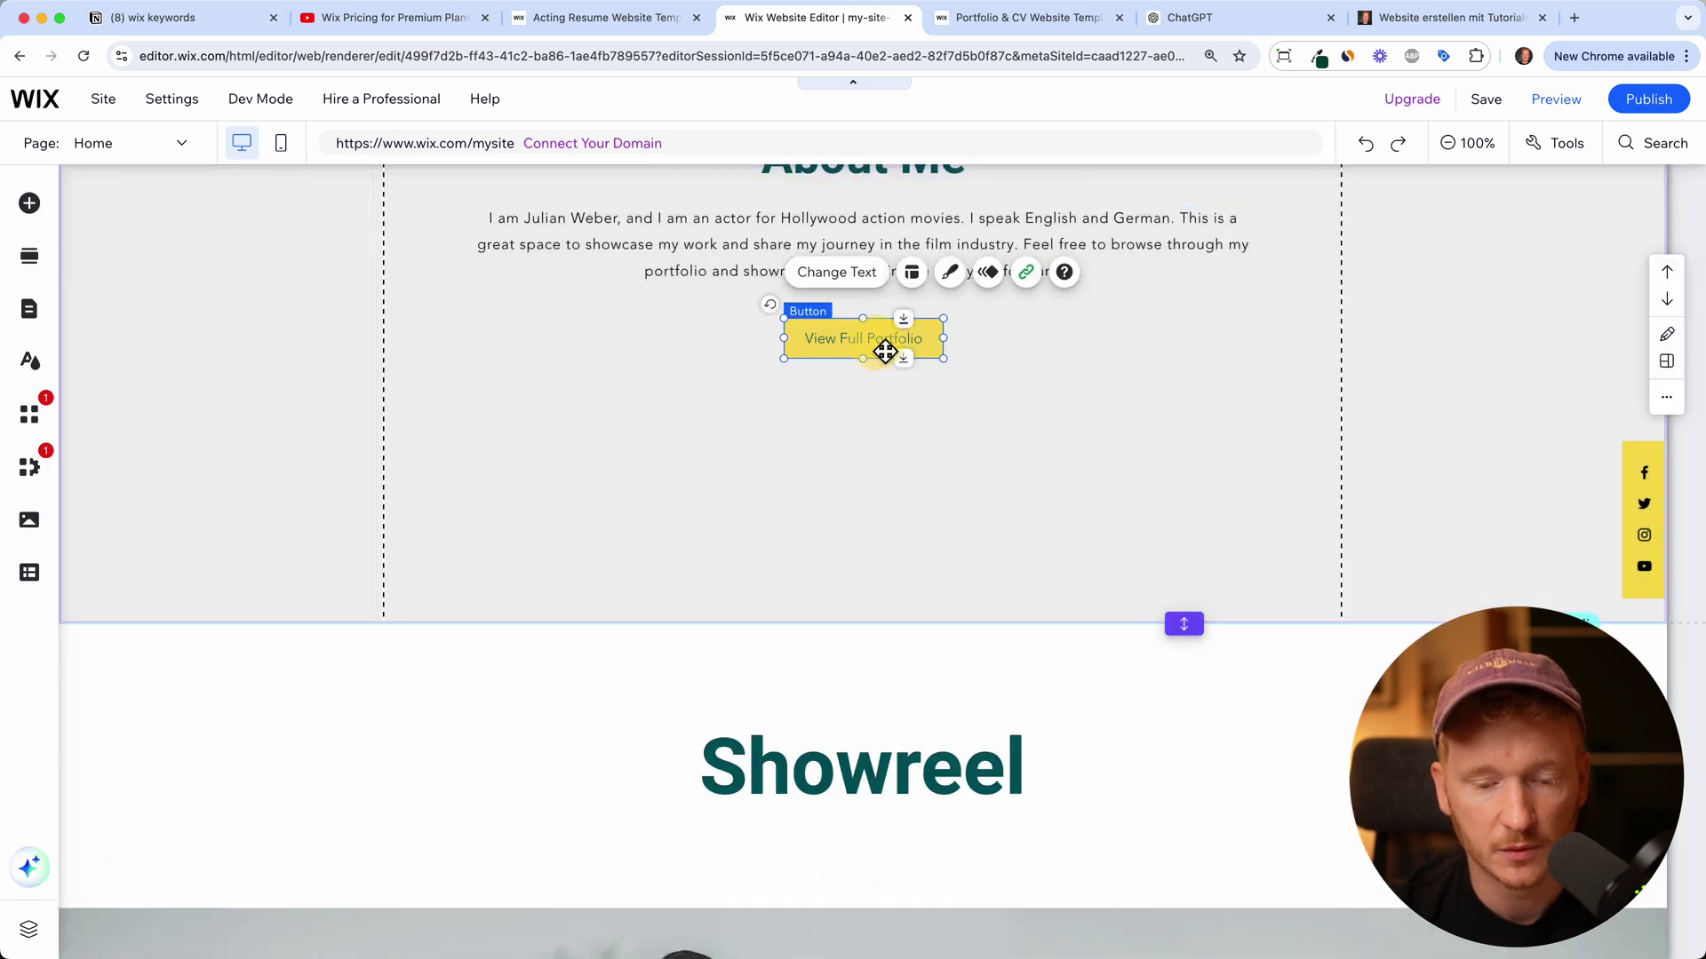
pyautogui.click(1037, 279)
pyautogui.click(613, 422)
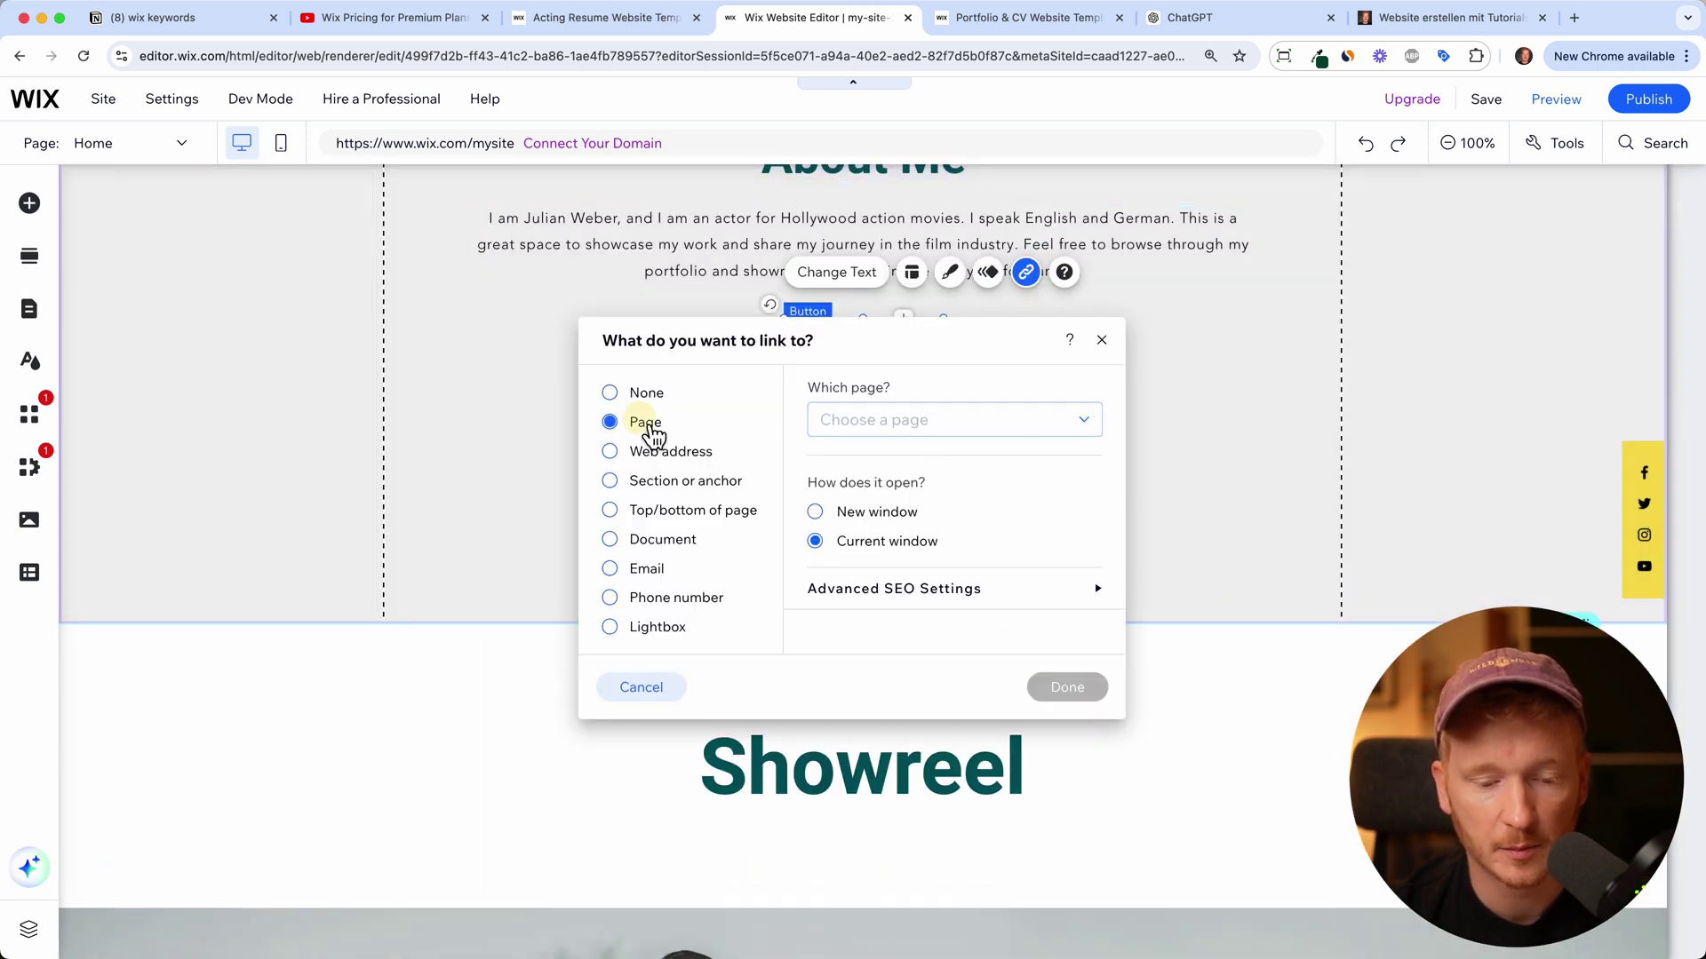
pyautogui.click(886, 419)
pyautogui.click(897, 532)
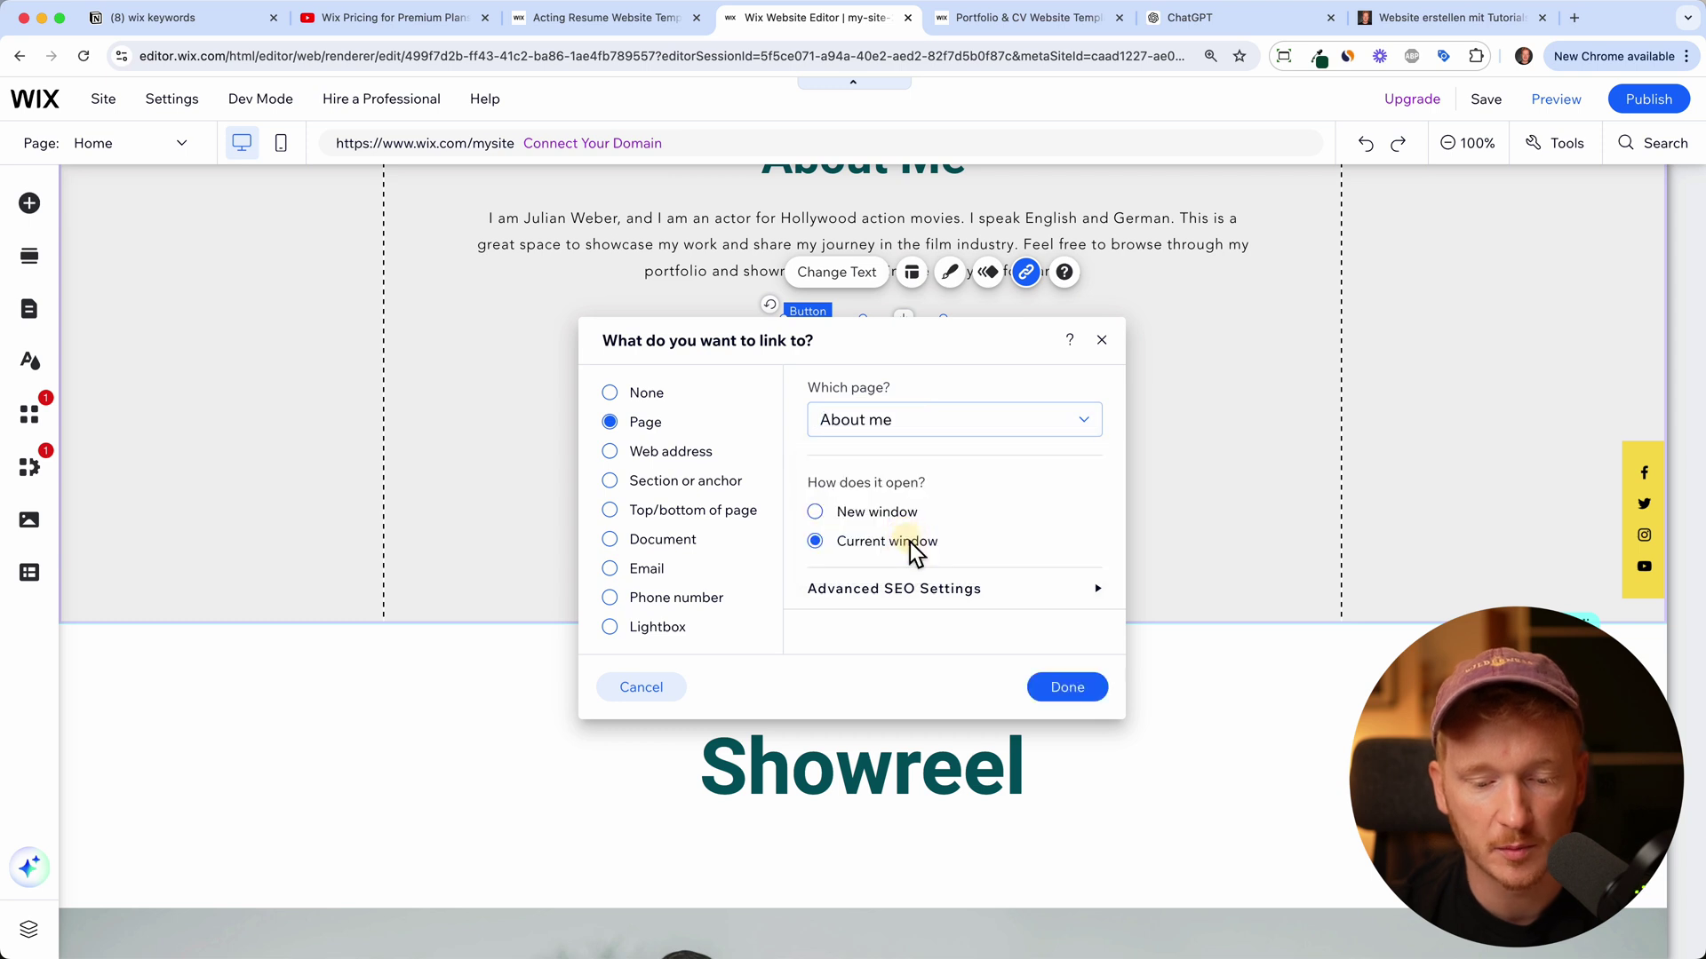
pyautogui.click(1062, 688)
pyautogui.scroll(6, 1319, 271)
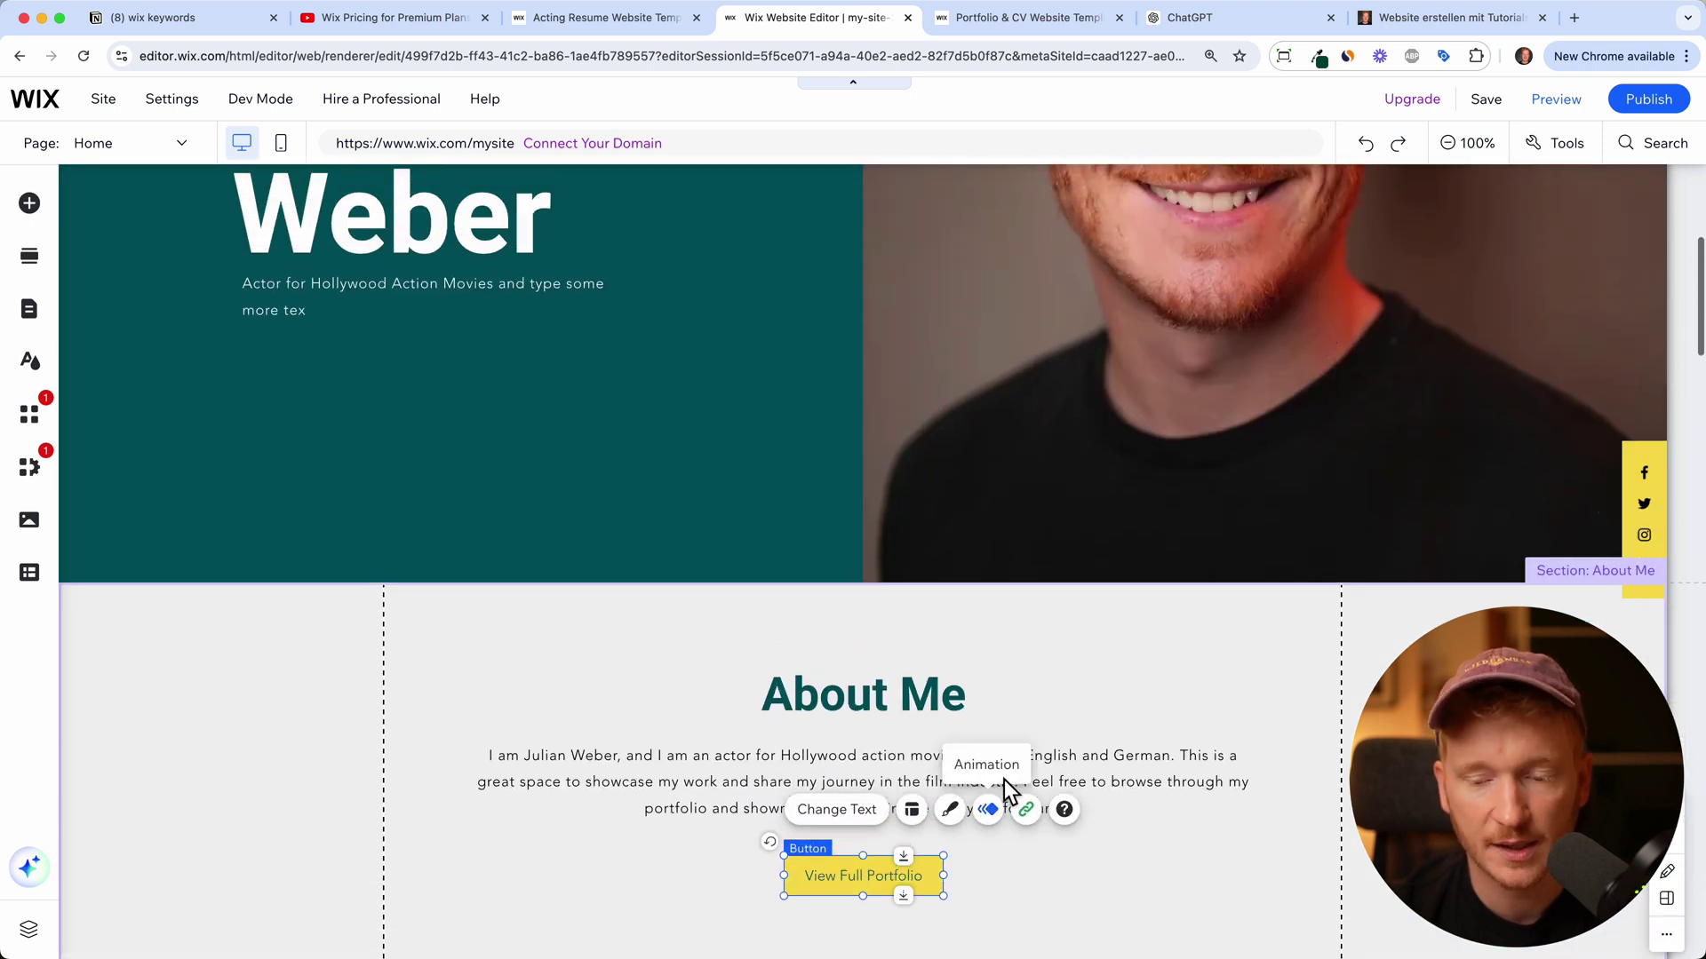
pyautogui.scroll(5, 1062, 266)
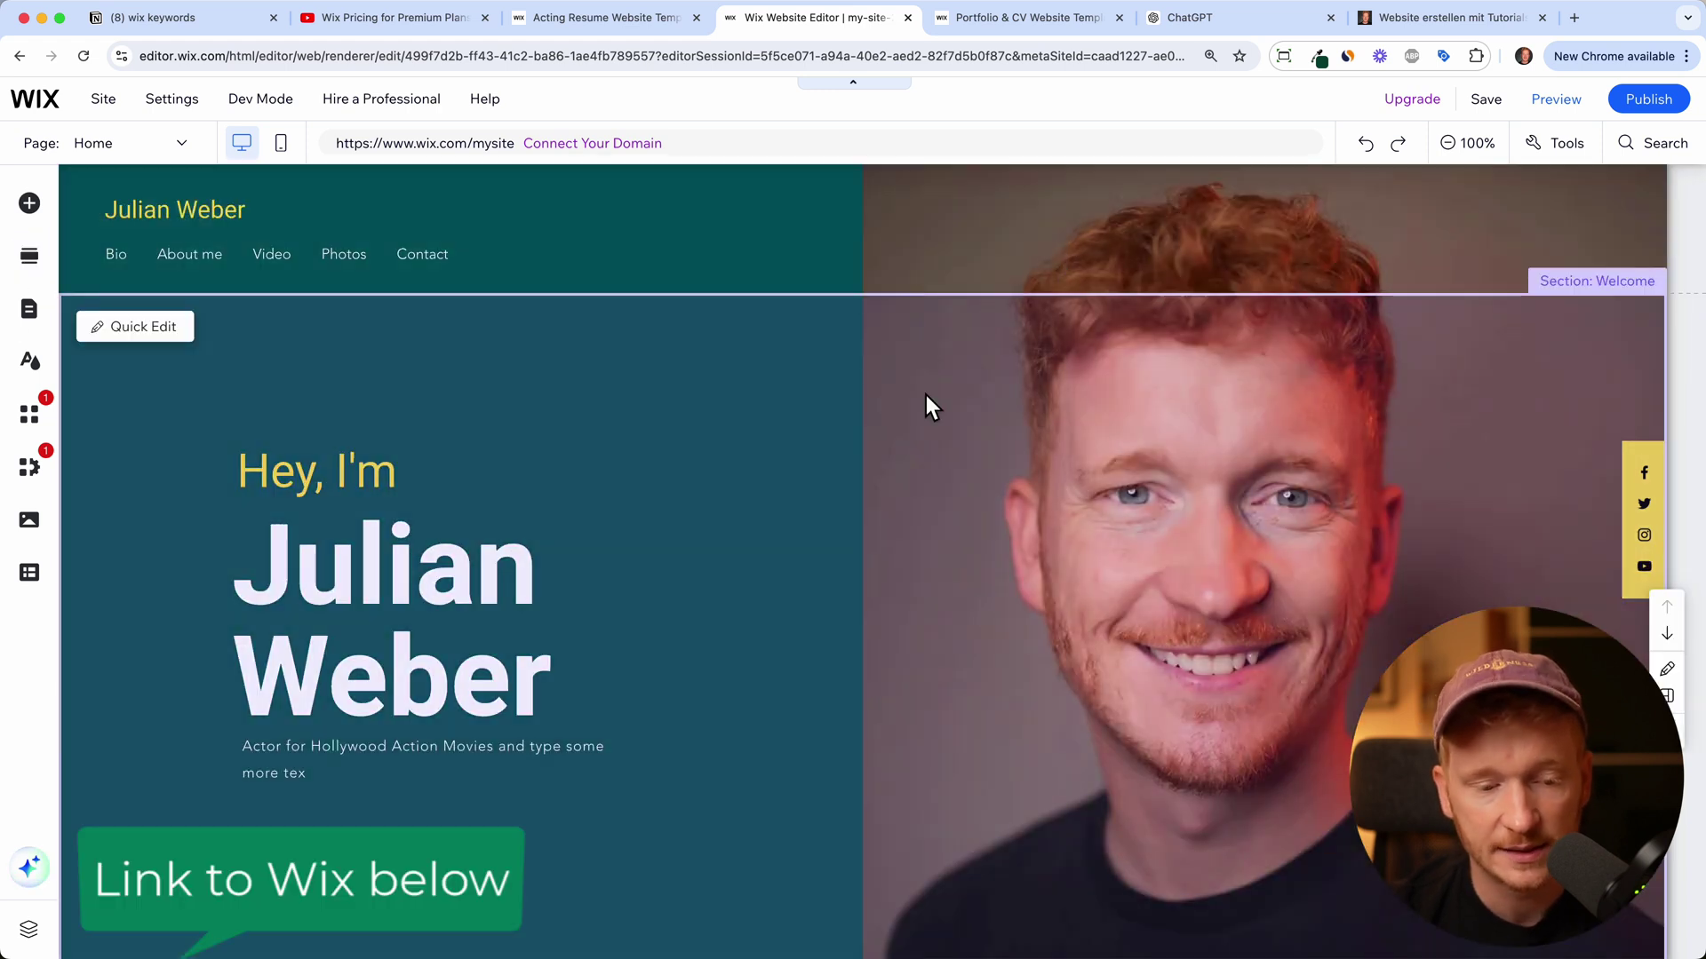
# Shorten the mobile welcome text column so the portrait rises, then return to desktop view.
pyautogui.click(283, 144)
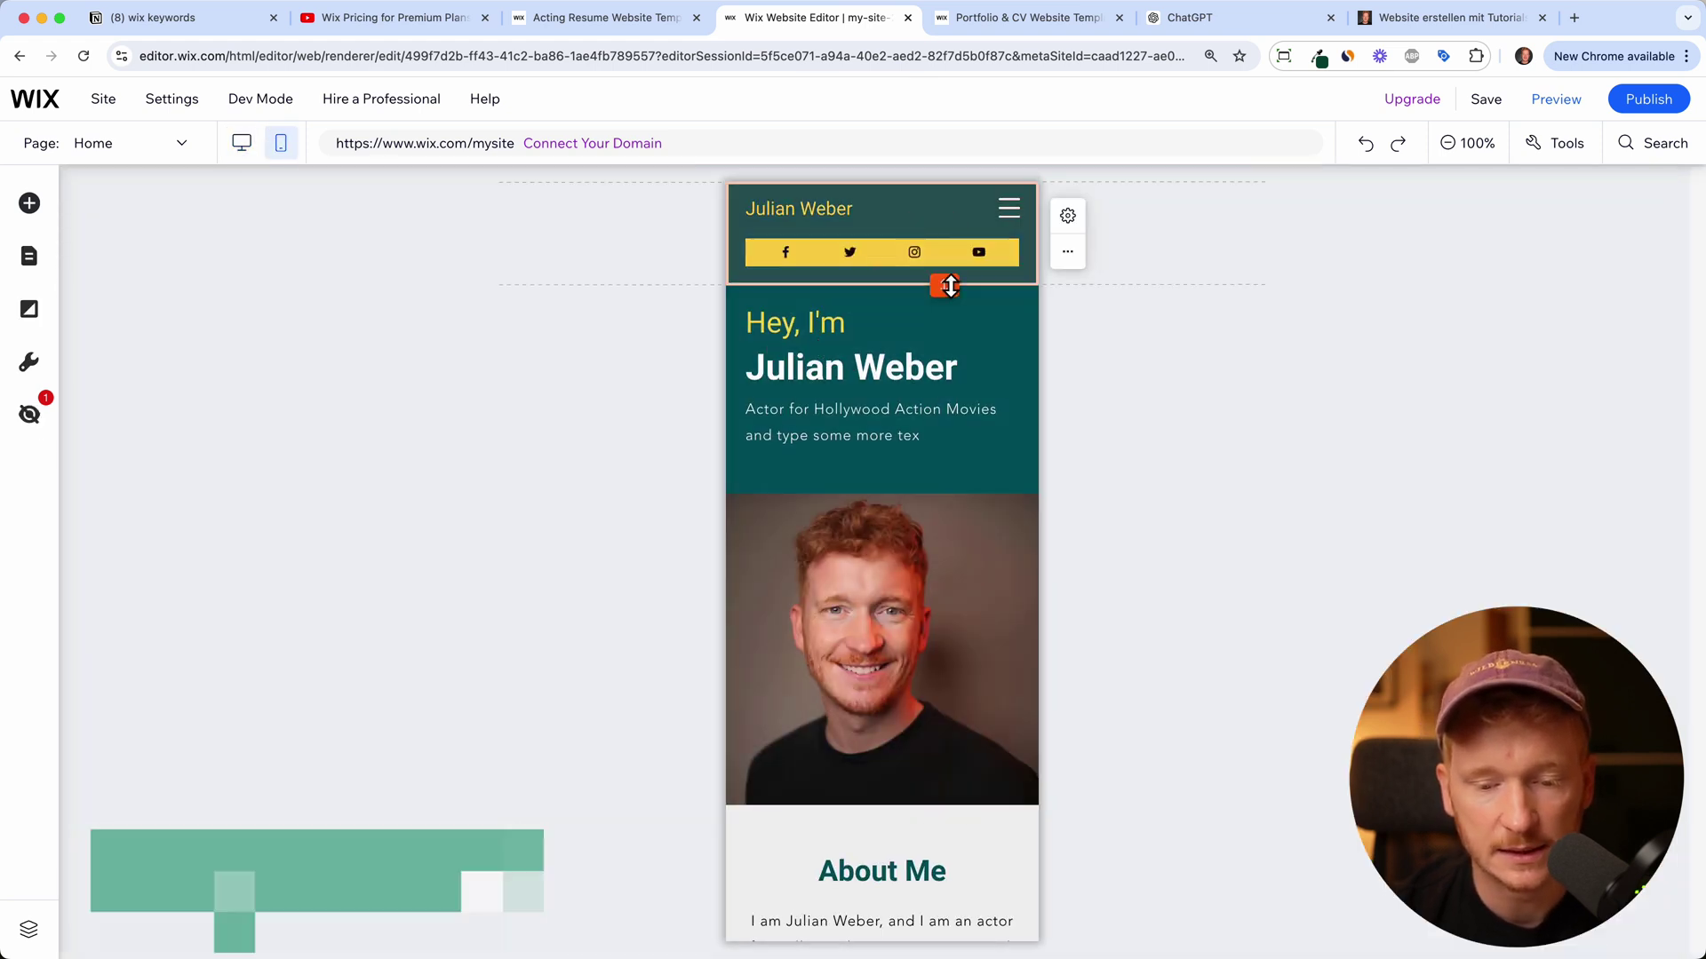
pyautogui.click(910, 419)
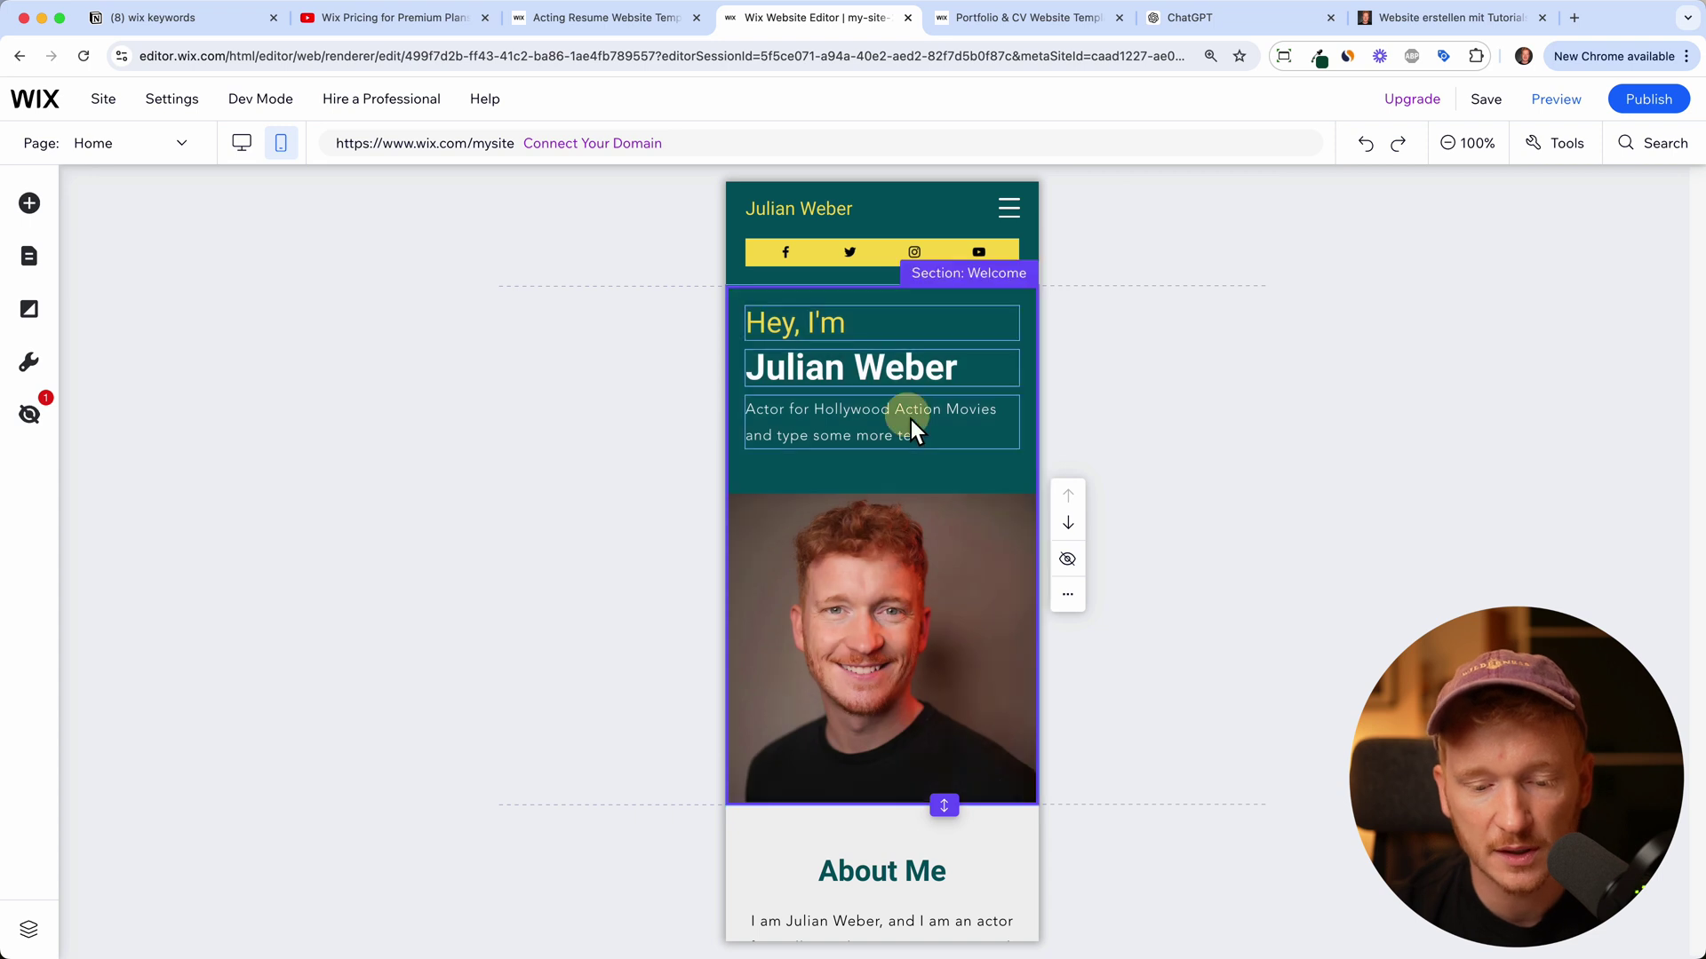
pyautogui.click(904, 479)
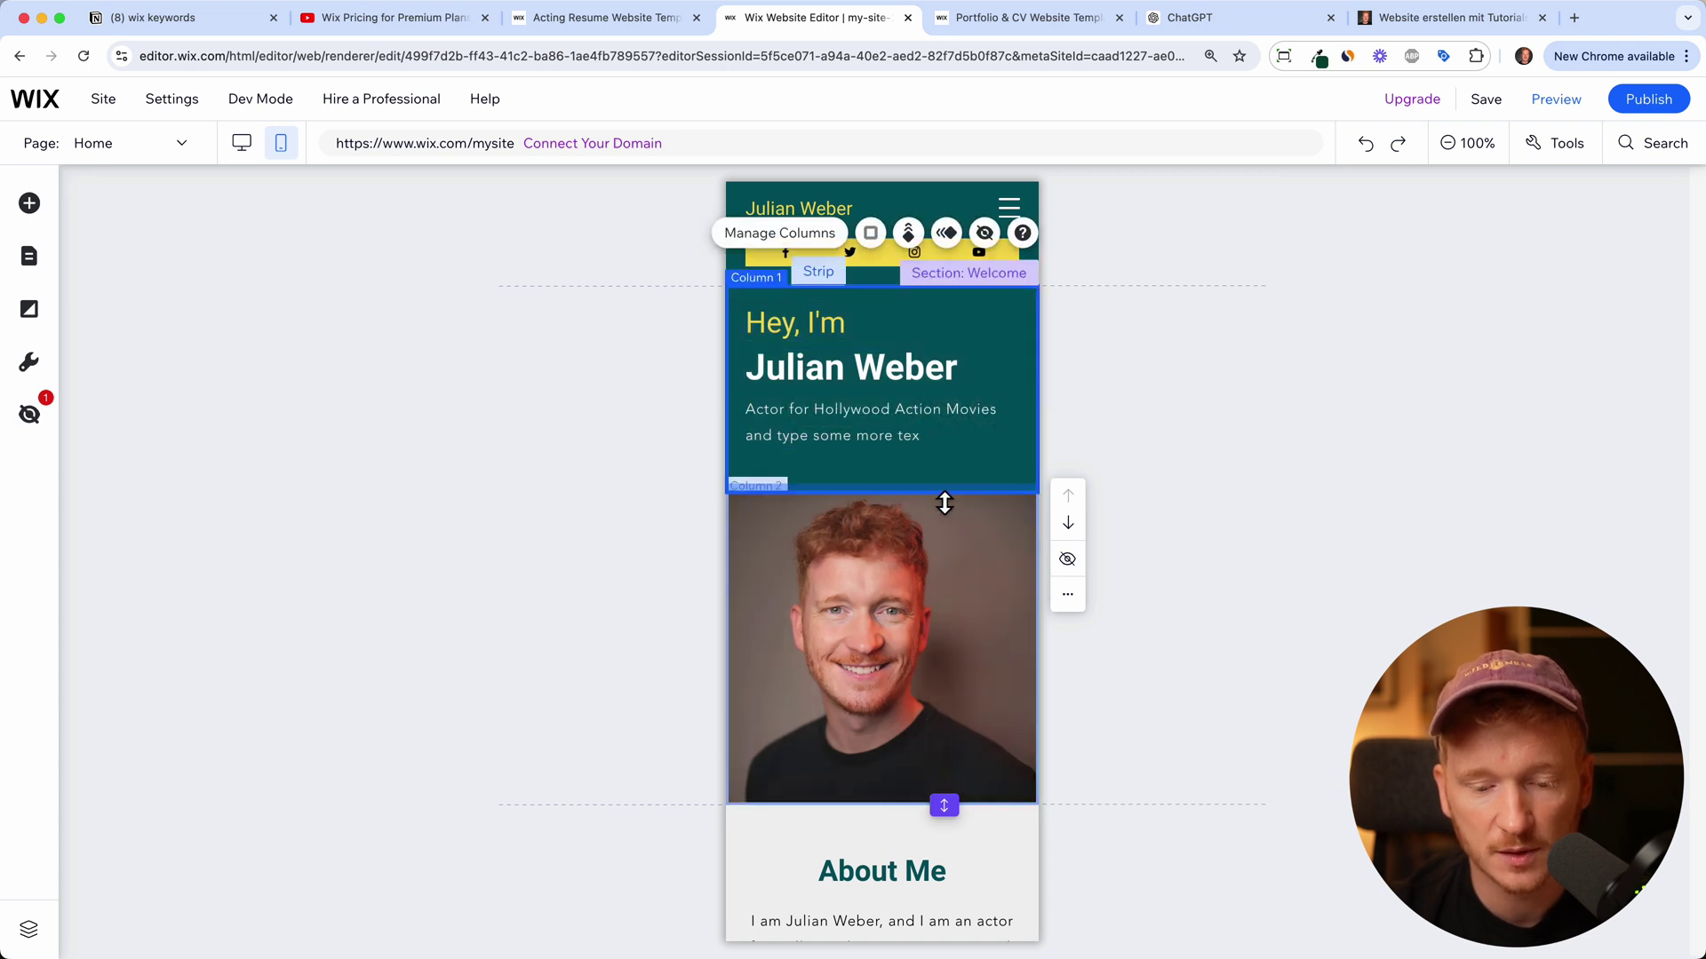
pyautogui.moveTo(944, 503); pyautogui.dragTo(940, 469)
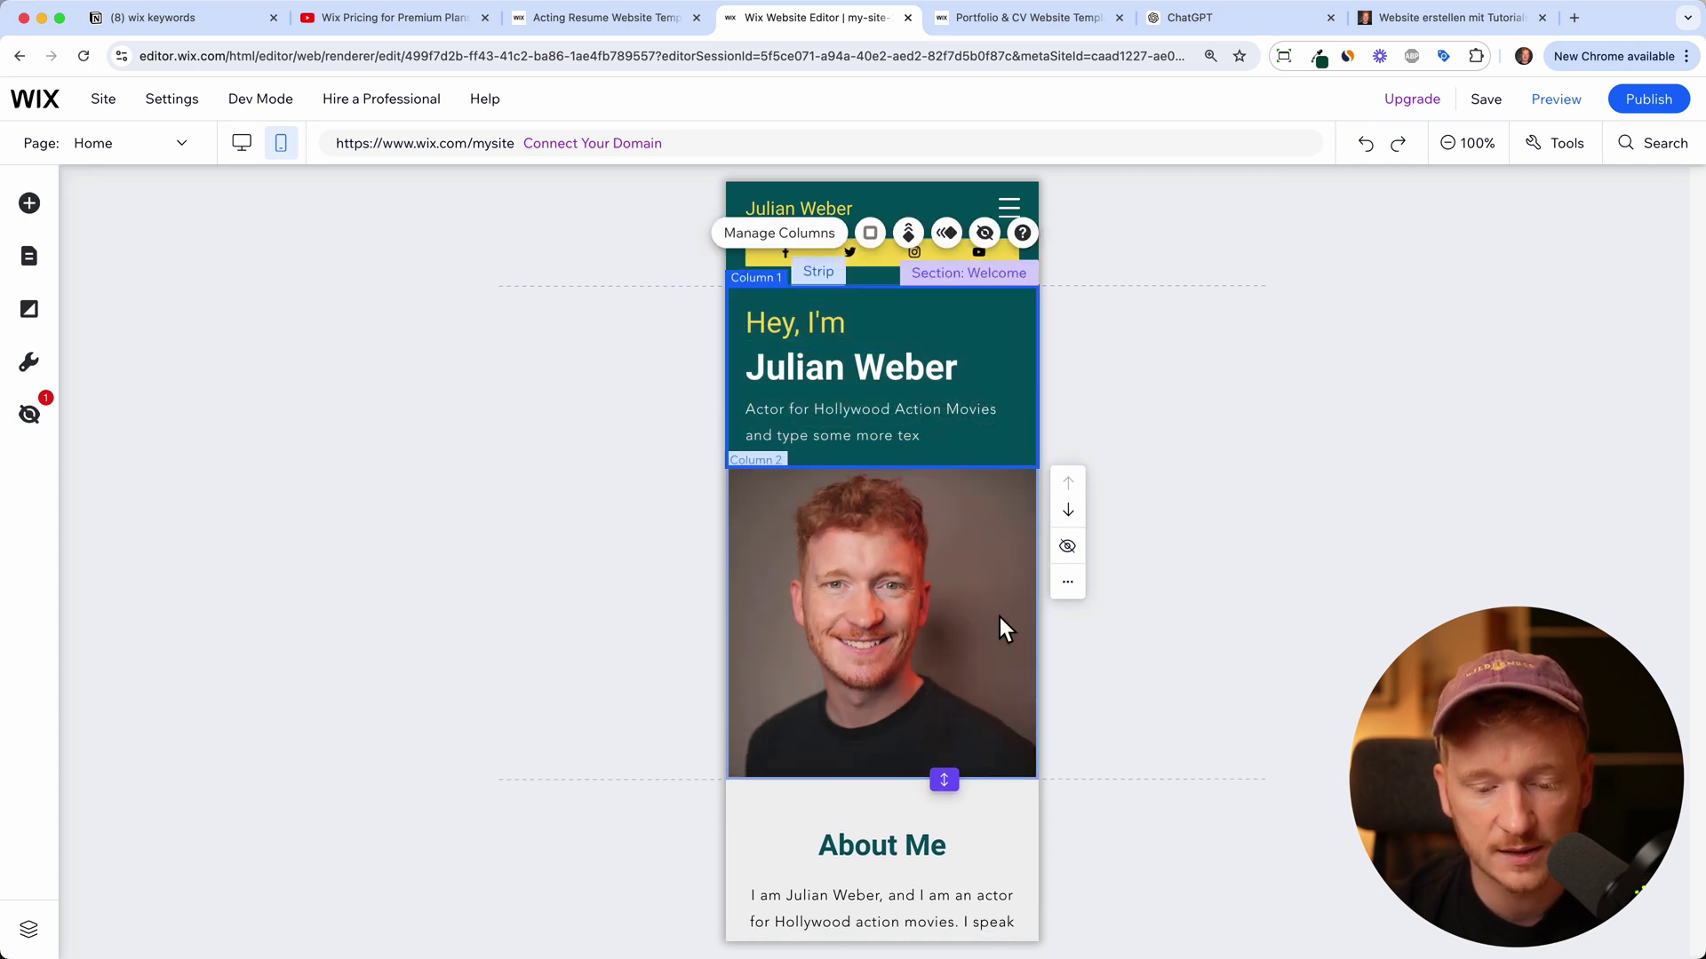
pyautogui.scroll(-10, 1001, 705)
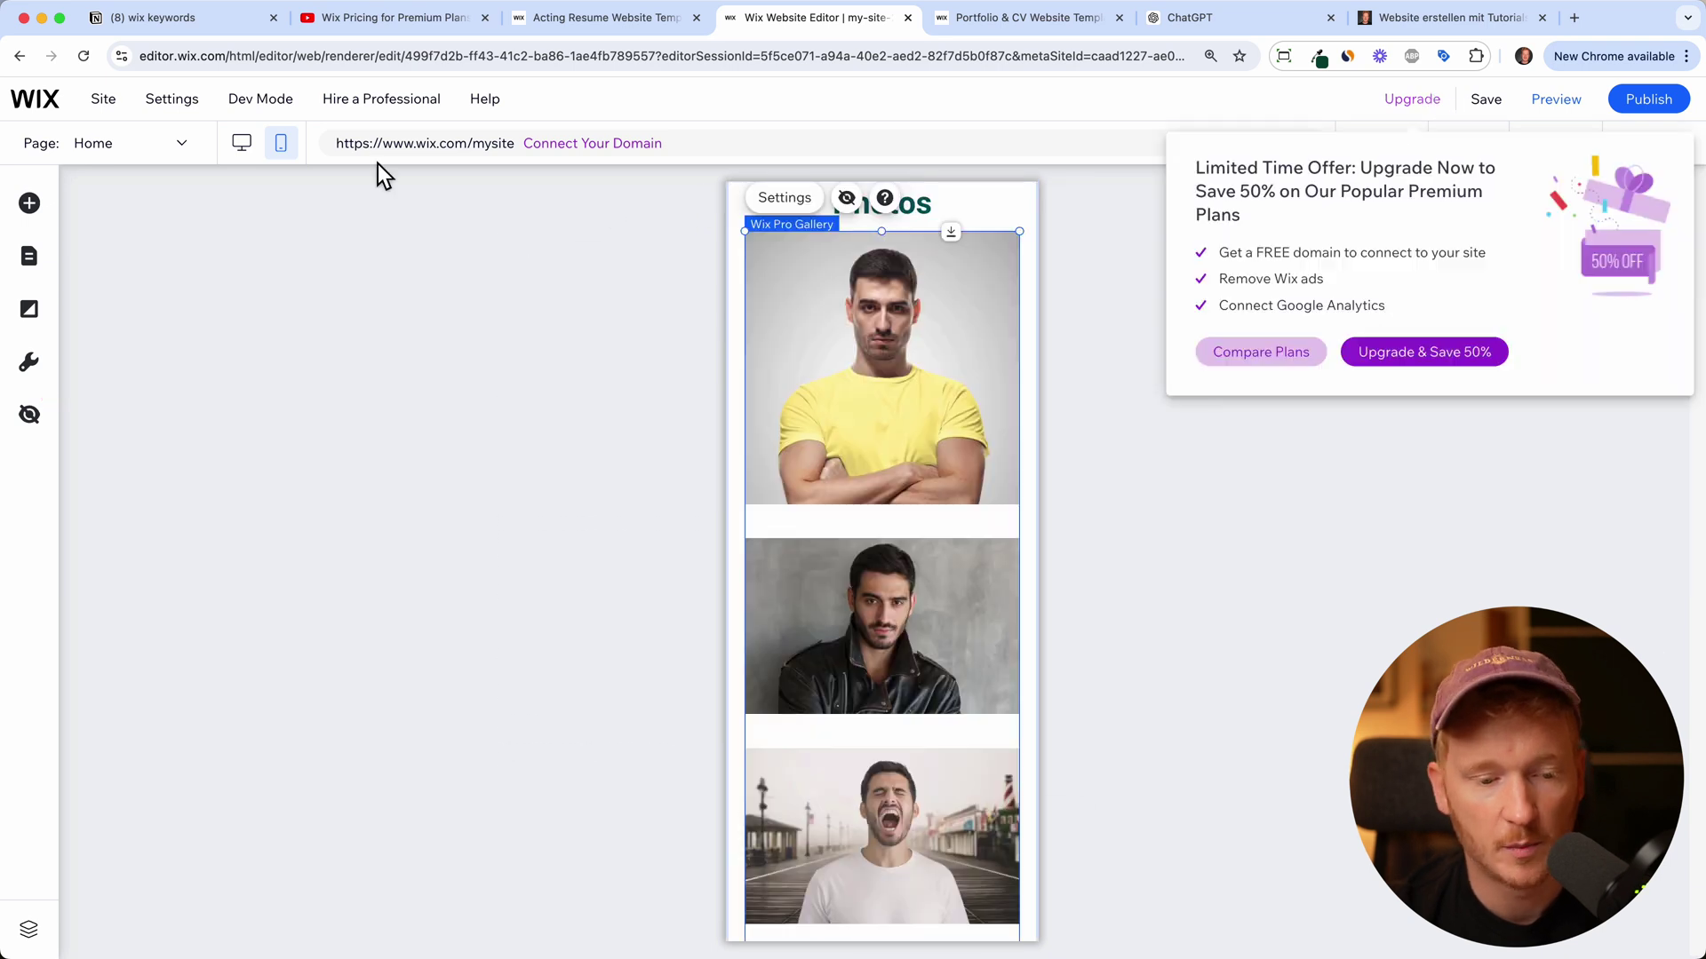
pyautogui.click(271, 156)
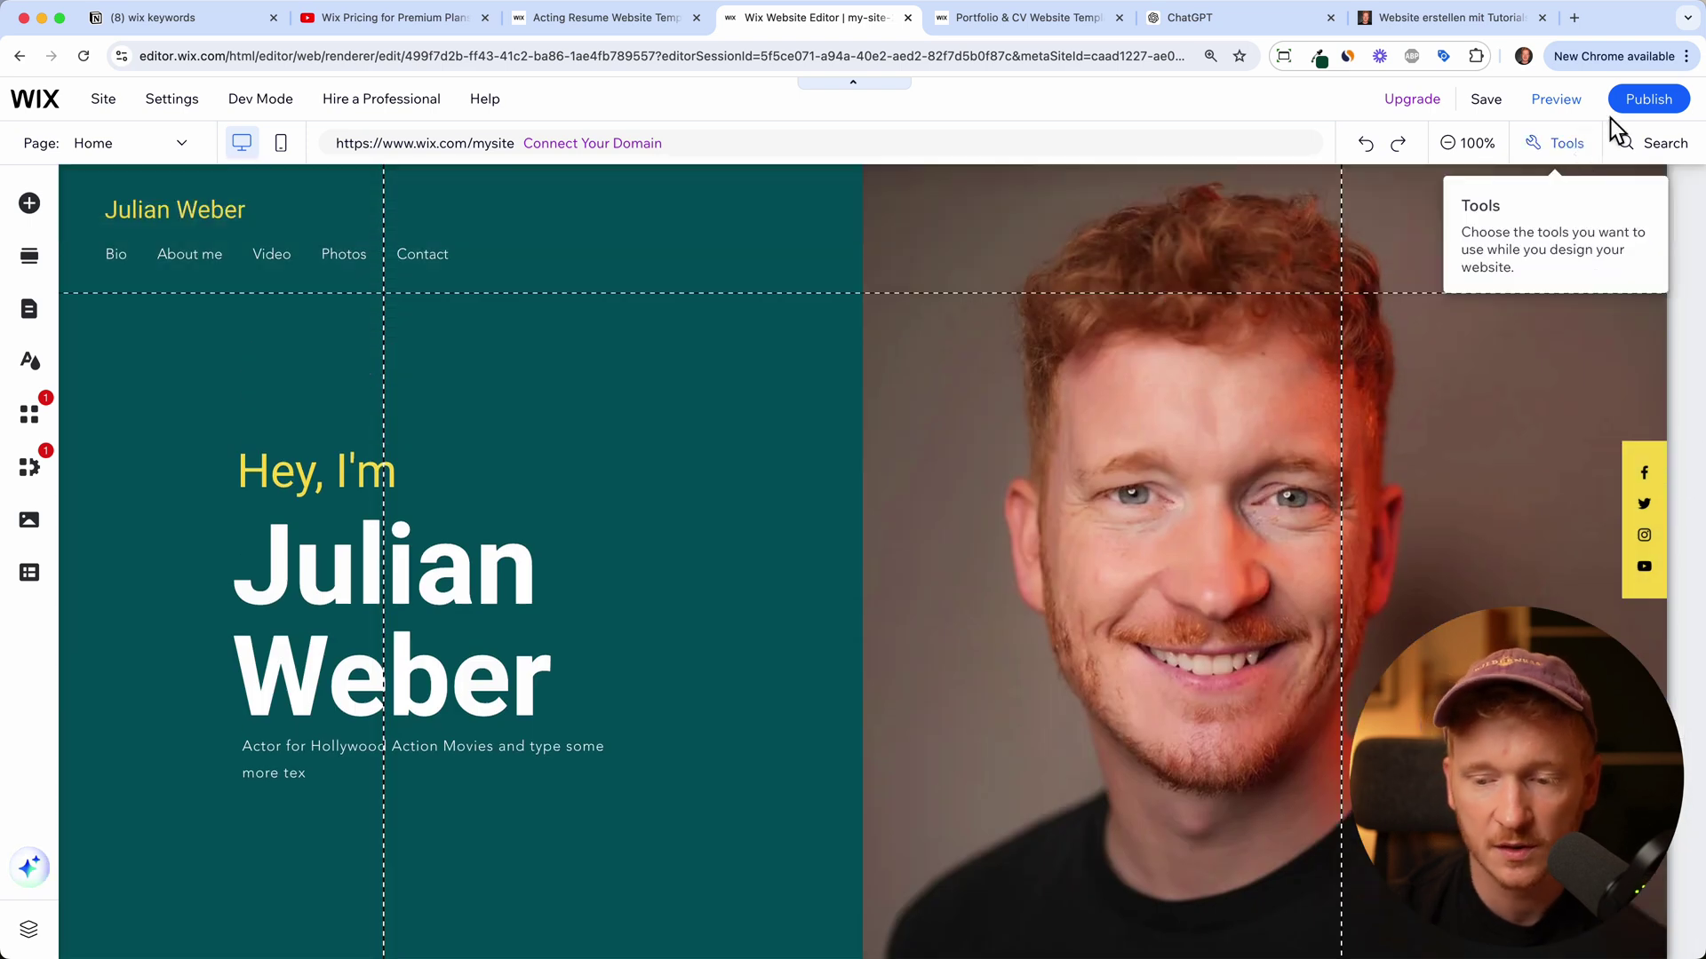
# Publish the site, inspect its live wixsite.com address, then return to the editor.
pyautogui.click(1643, 106)
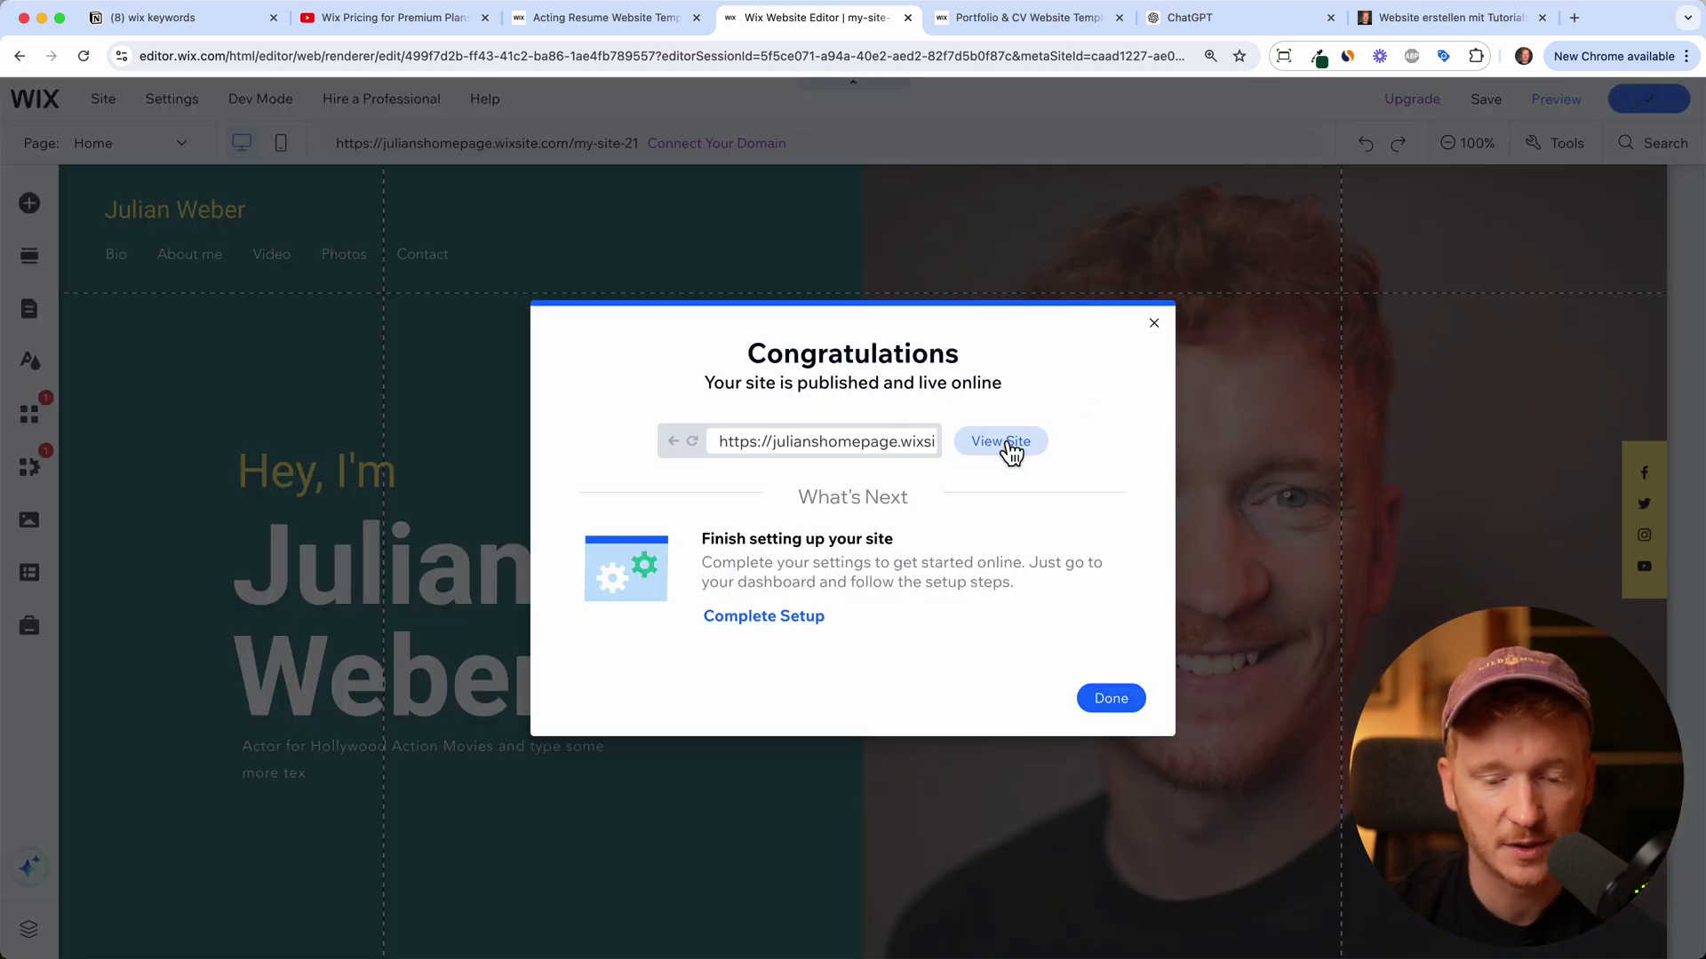
pyautogui.click(1006, 442)
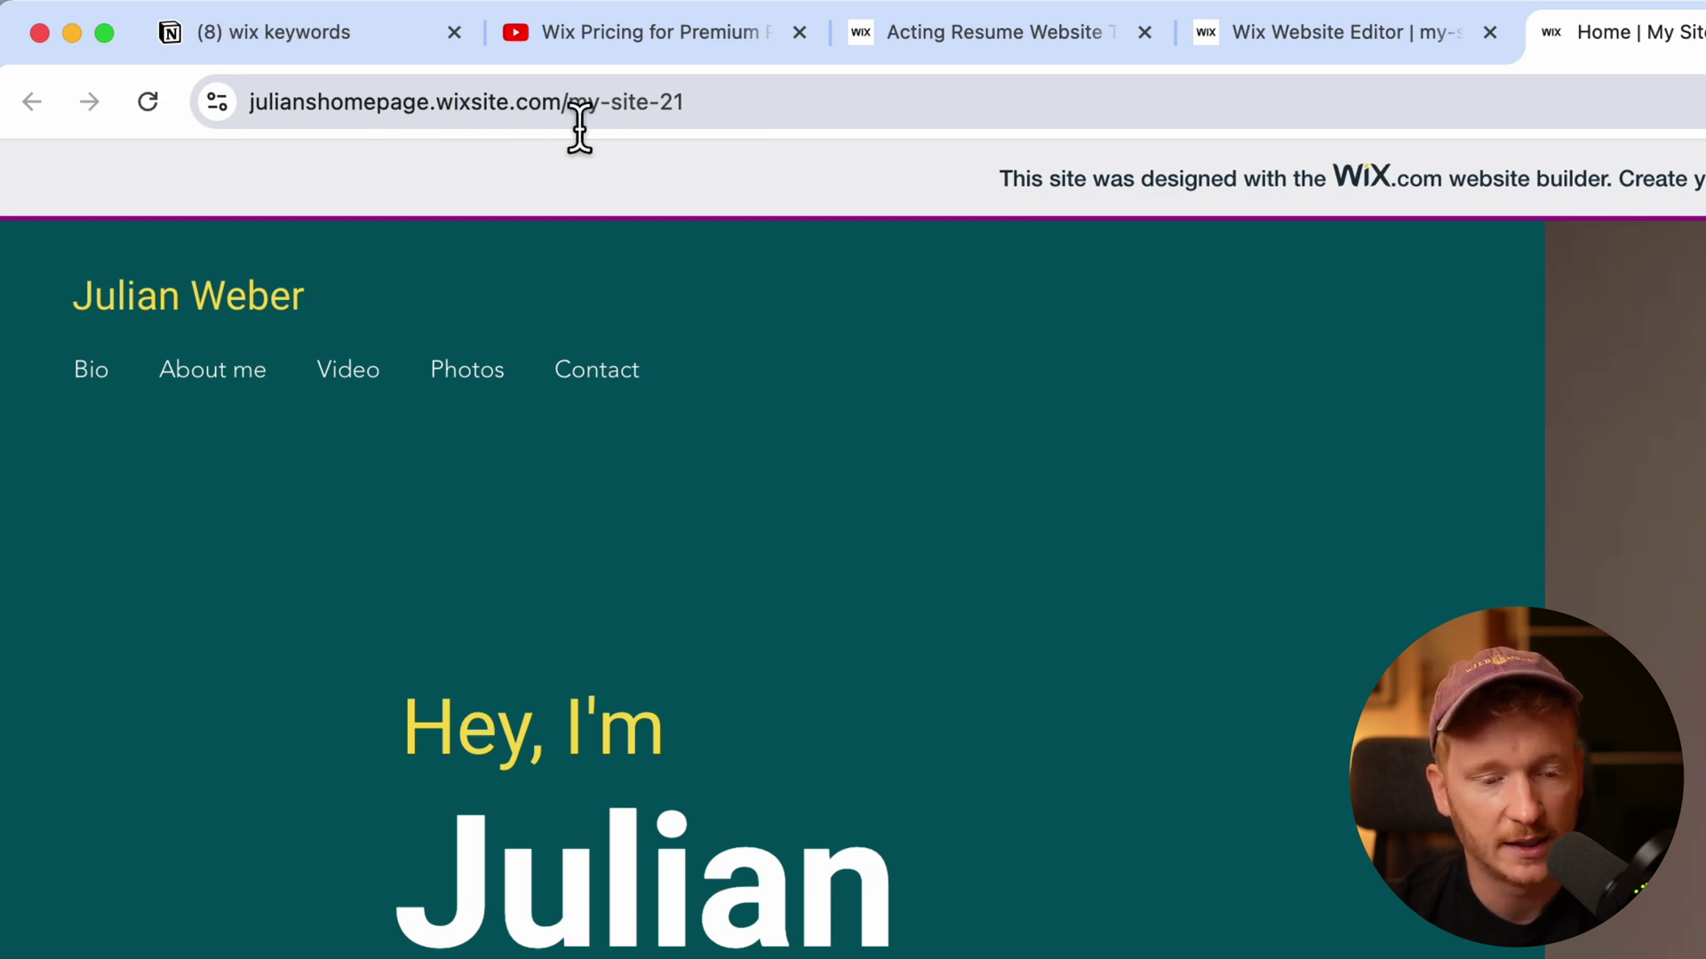
pyautogui.moveTo(702, 111); pyautogui.dragTo(647, 127)
pyautogui.doubleClick(457, 116)
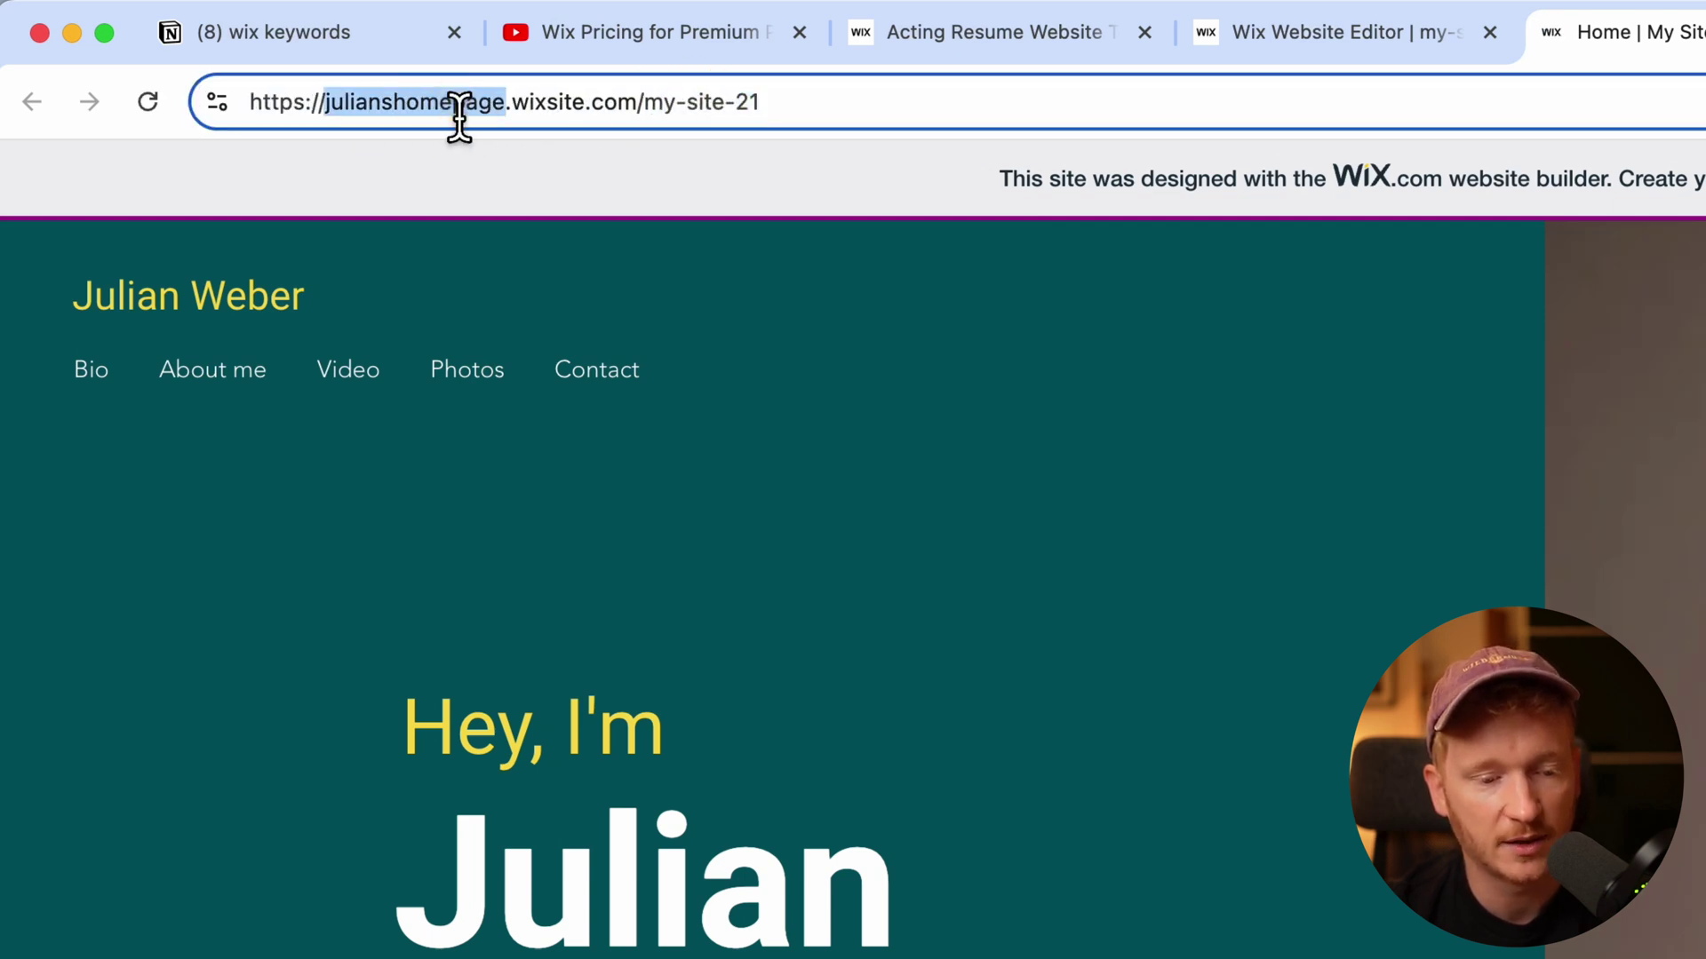
pyautogui.doubleClick(561, 126)
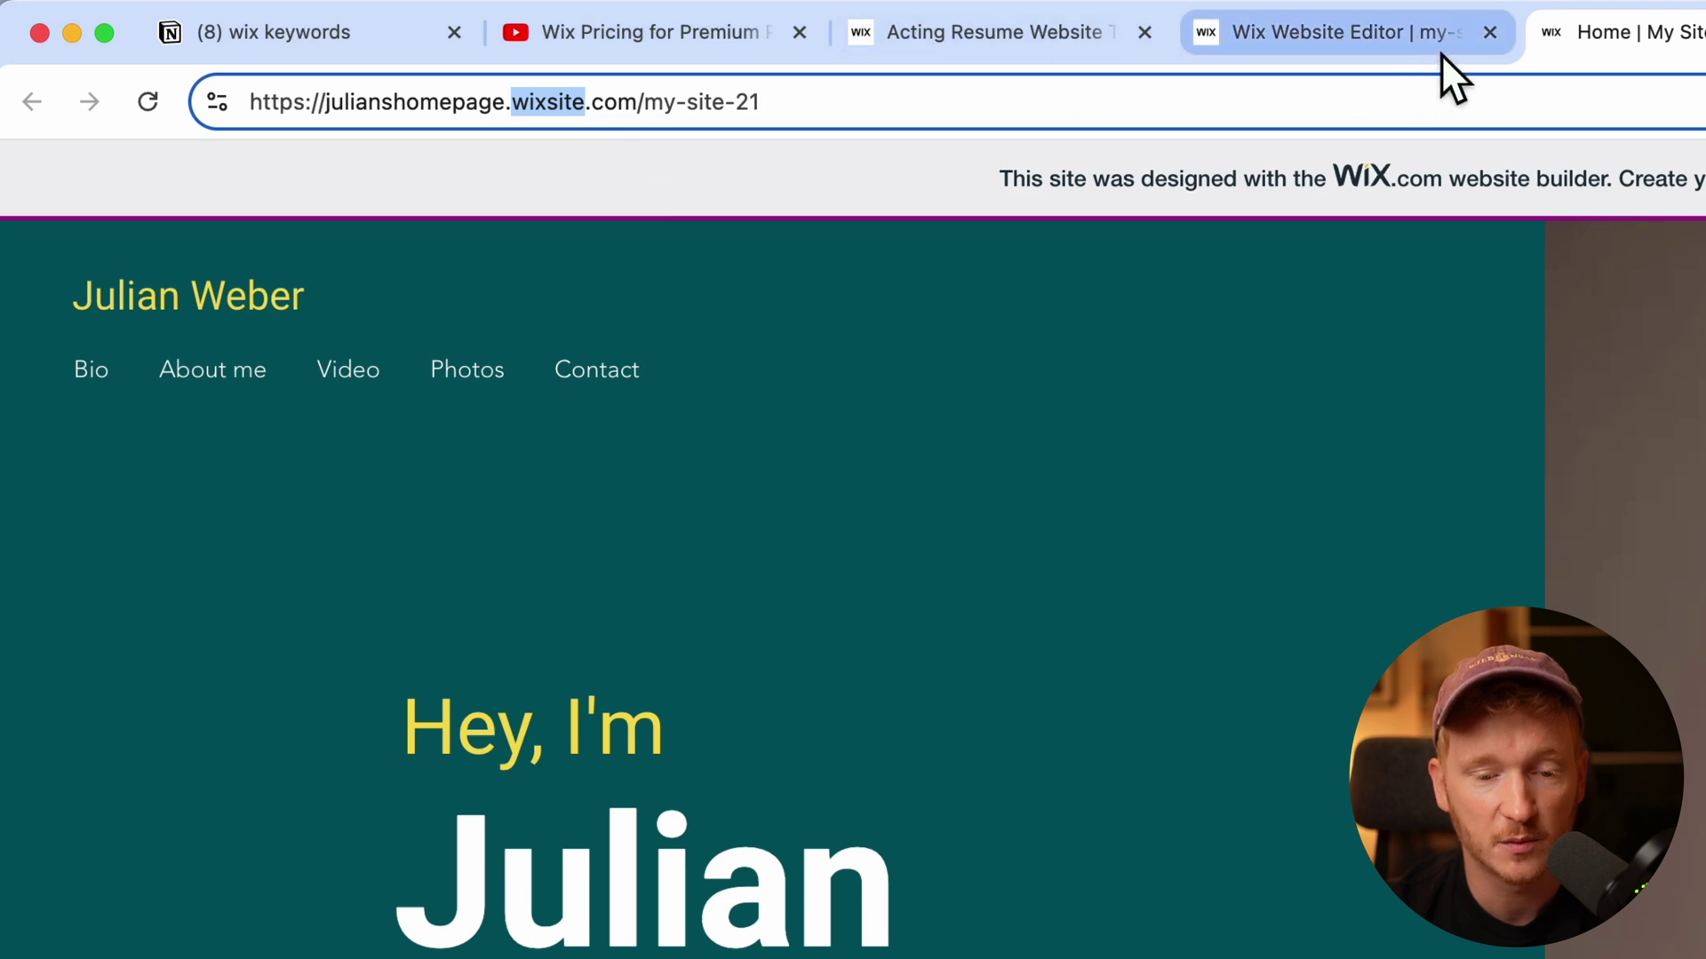
pyautogui.click(1269, 34)
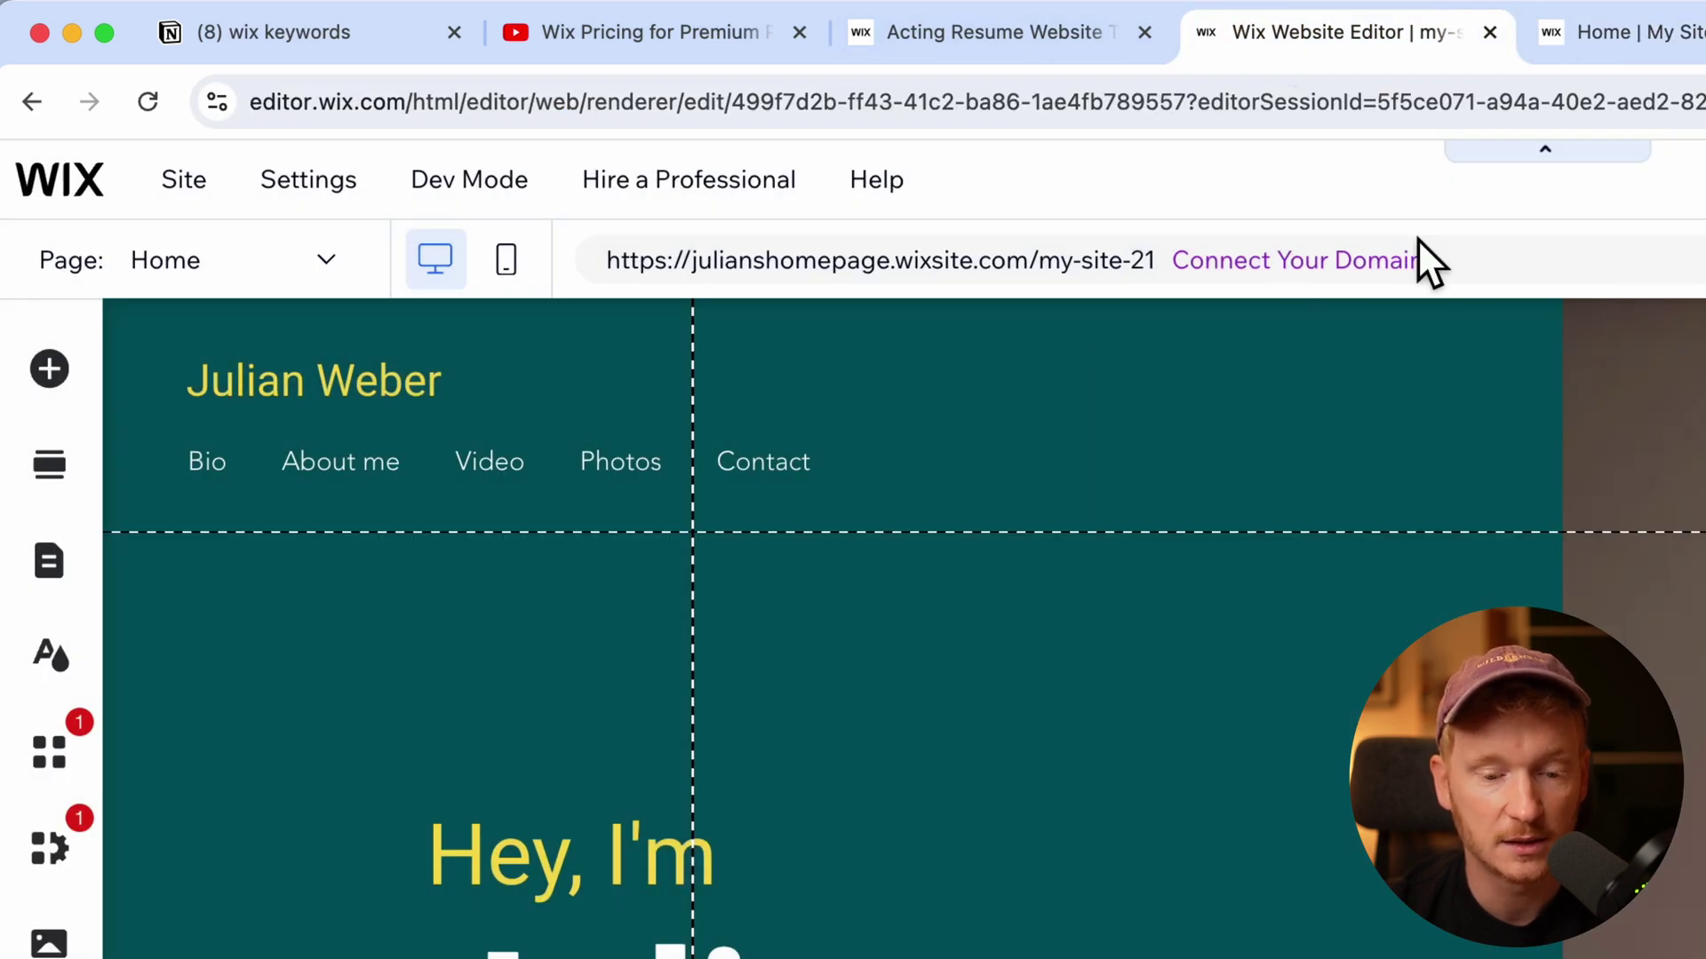
pyautogui.moveTo(1382, 300)
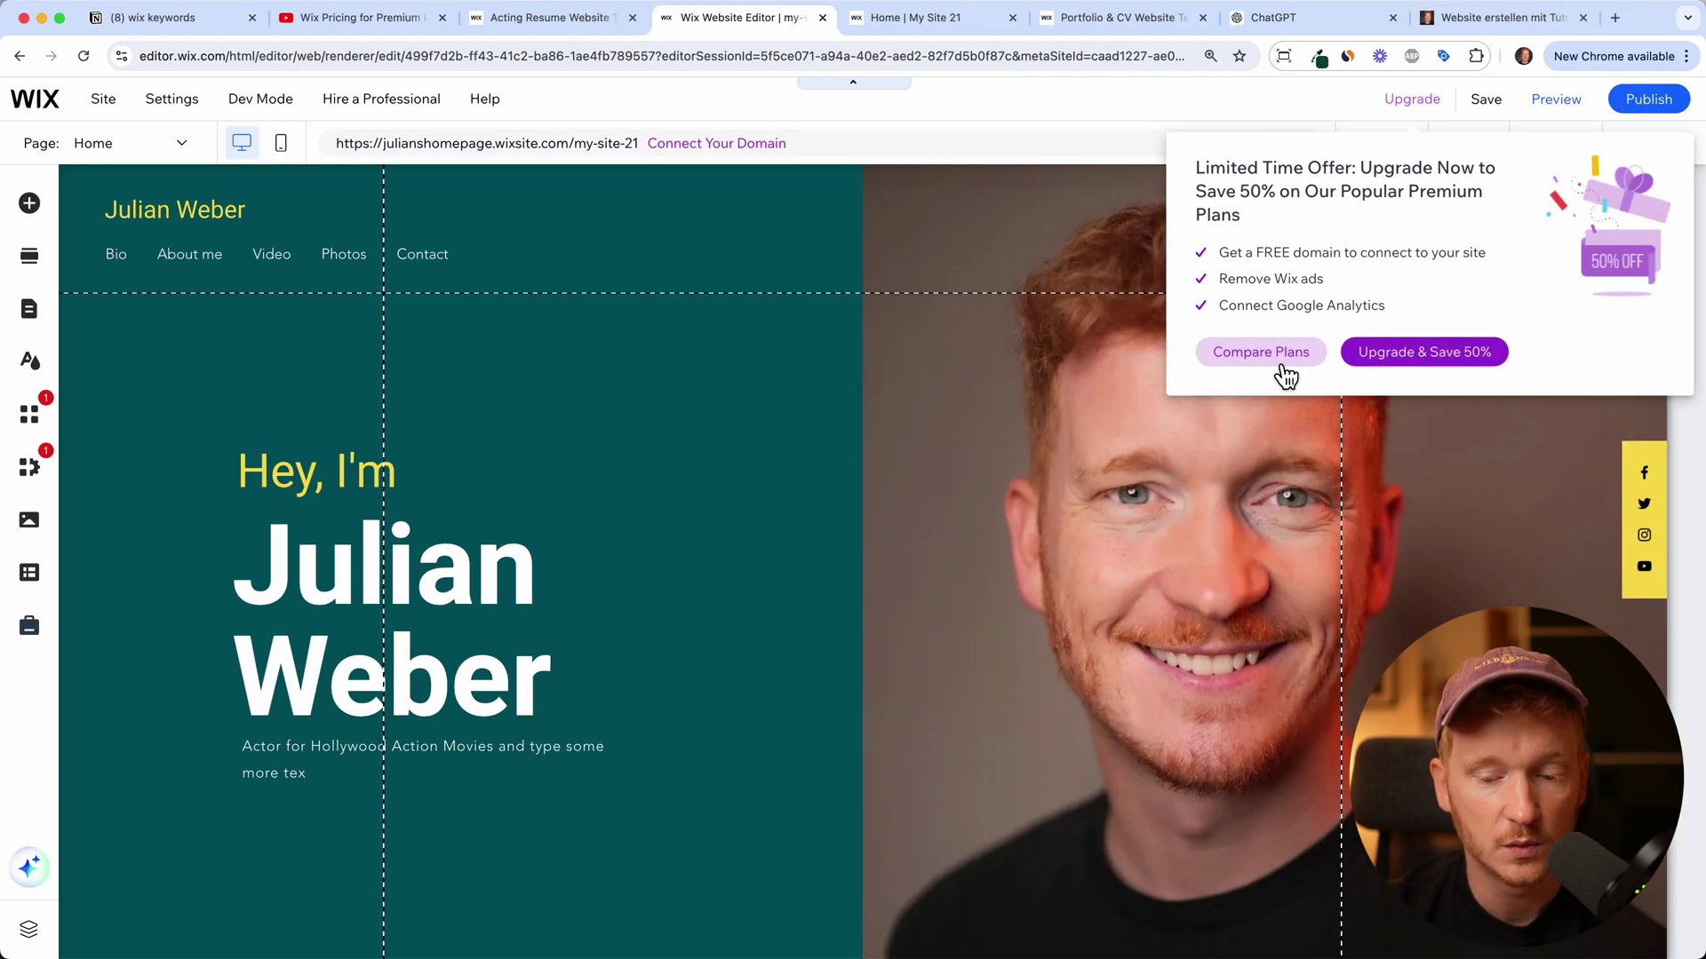
# Compare premium plans, noting Light's free domain and Core's payments and eCommerce features.
pyautogui.click(1652, 462)
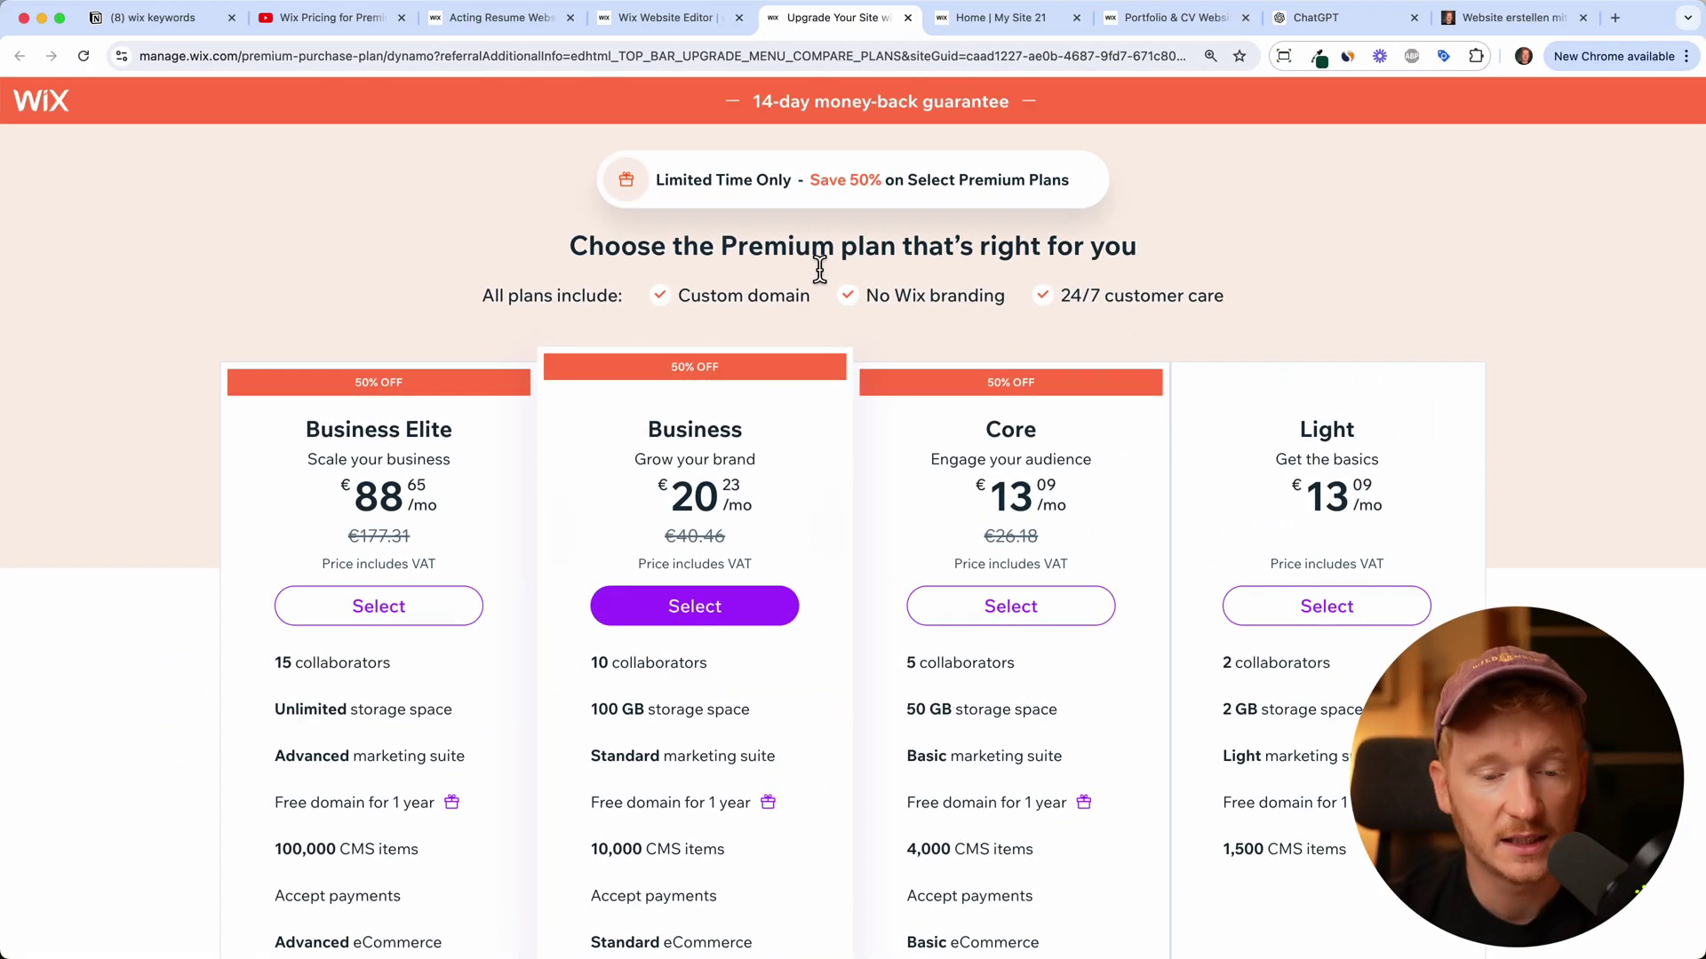
pyautogui.scroll(-3, 817, 266)
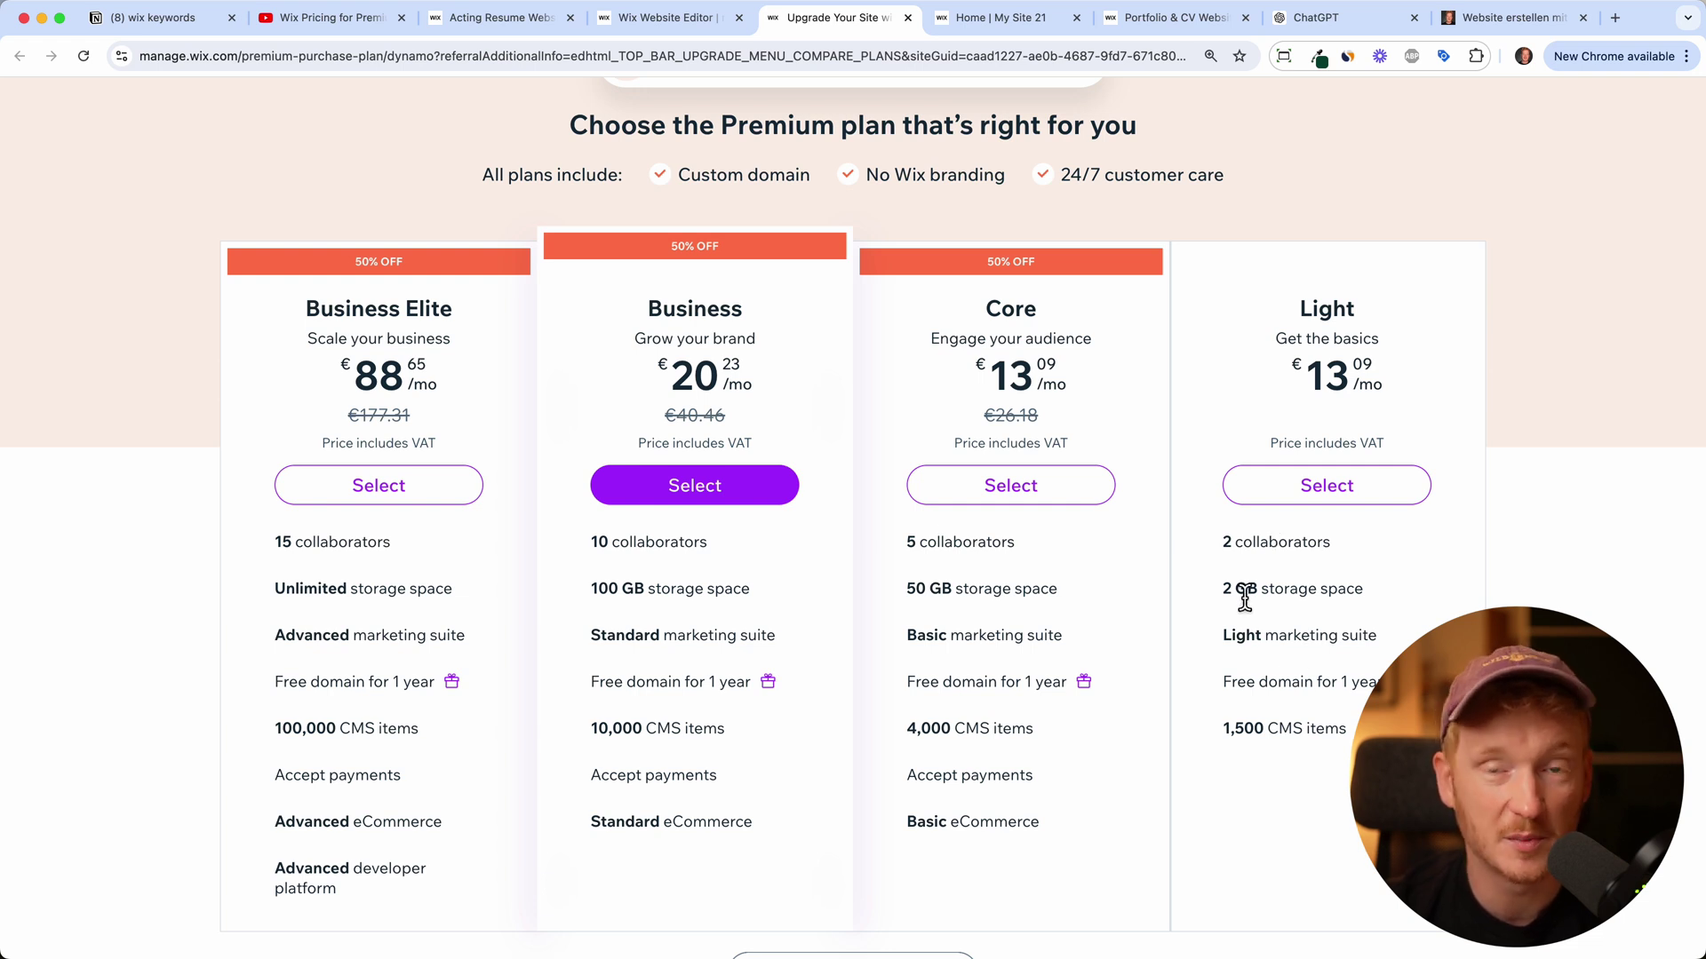
pyautogui.moveTo(1220, 681); pyautogui.dragTo(1379, 679)
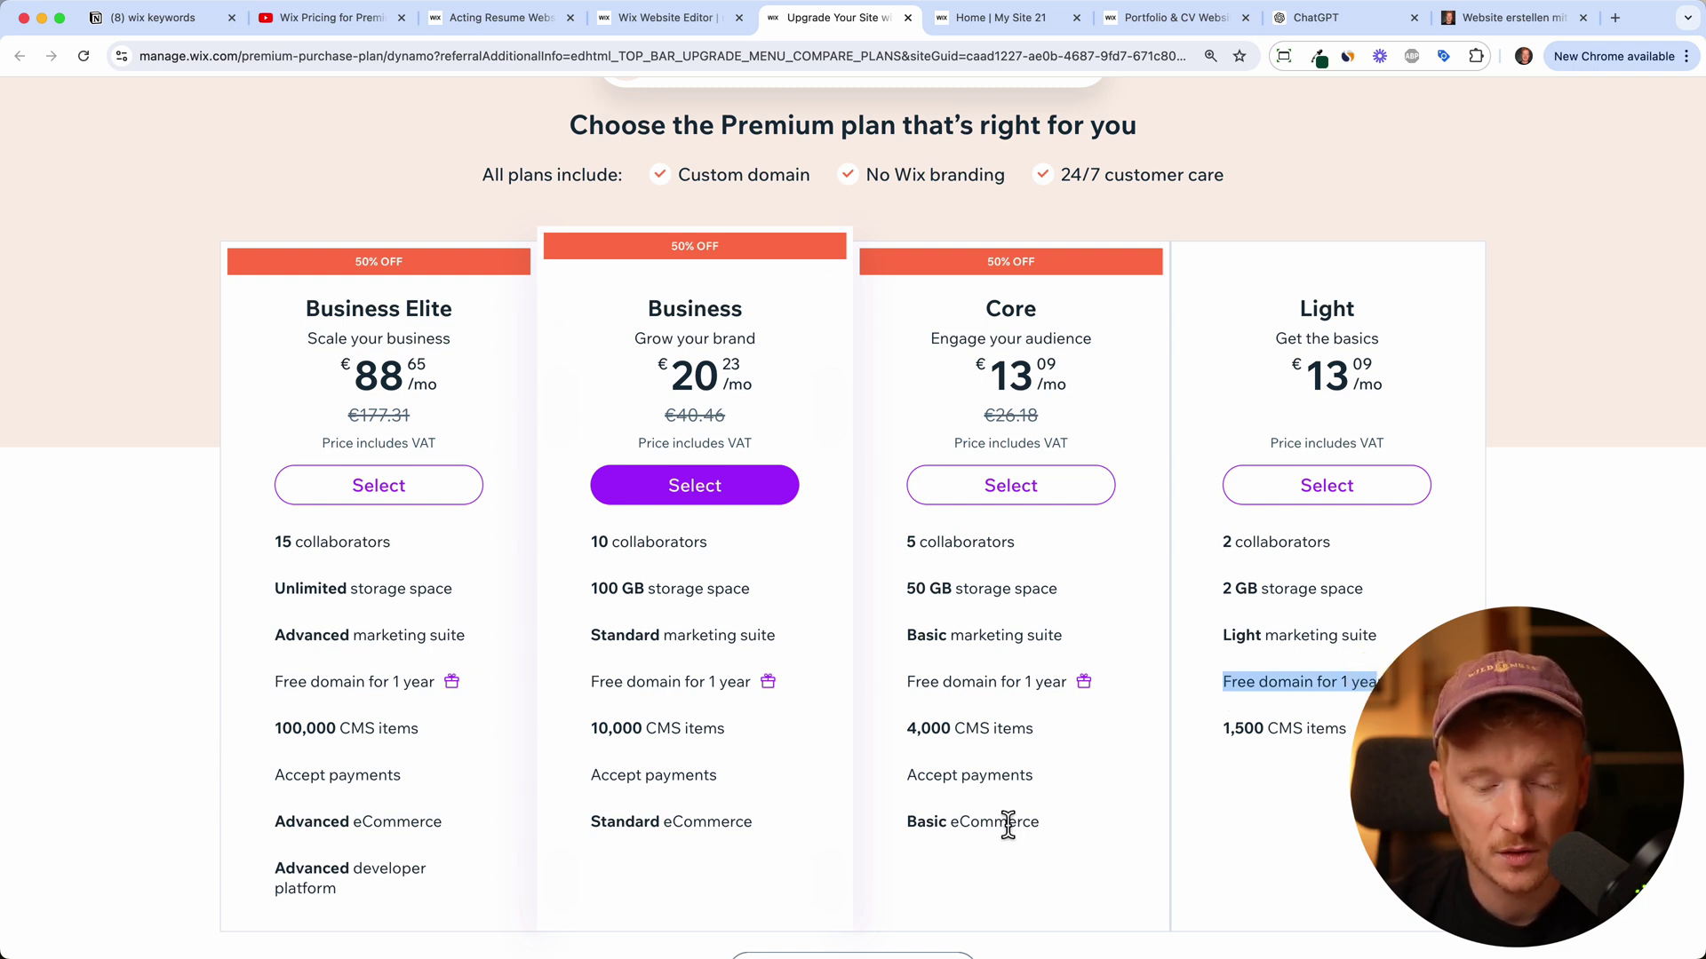
pyautogui.tripleClick(916, 776)
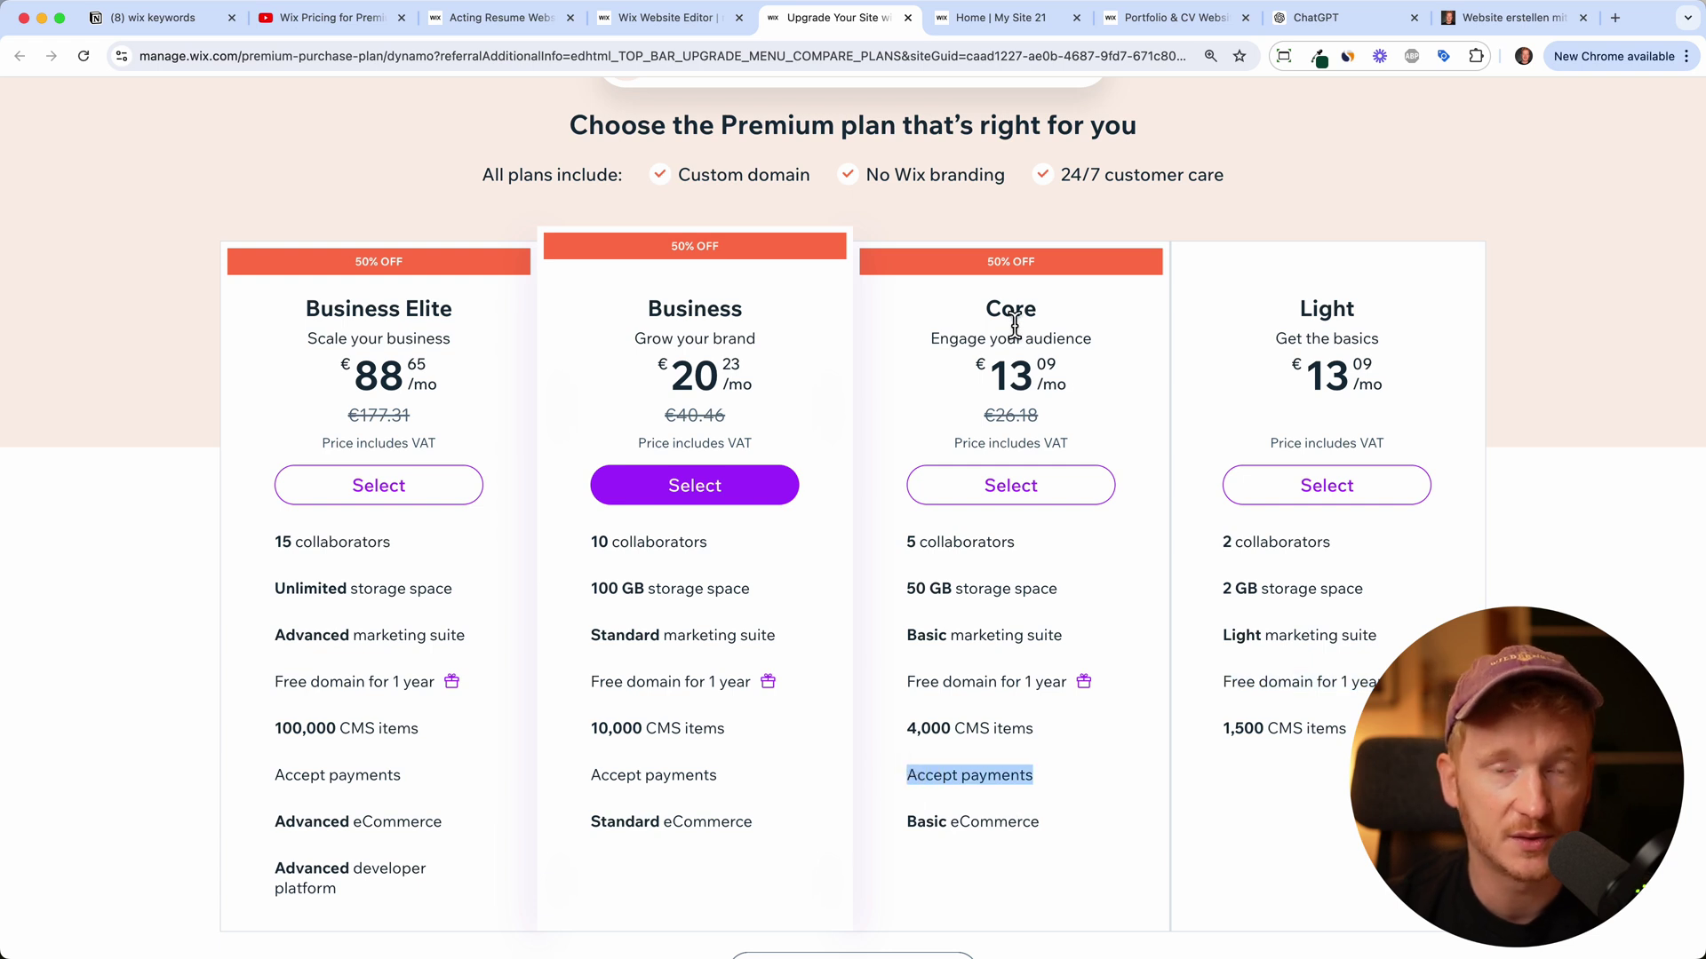
pyautogui.doubleClick(1001, 826)
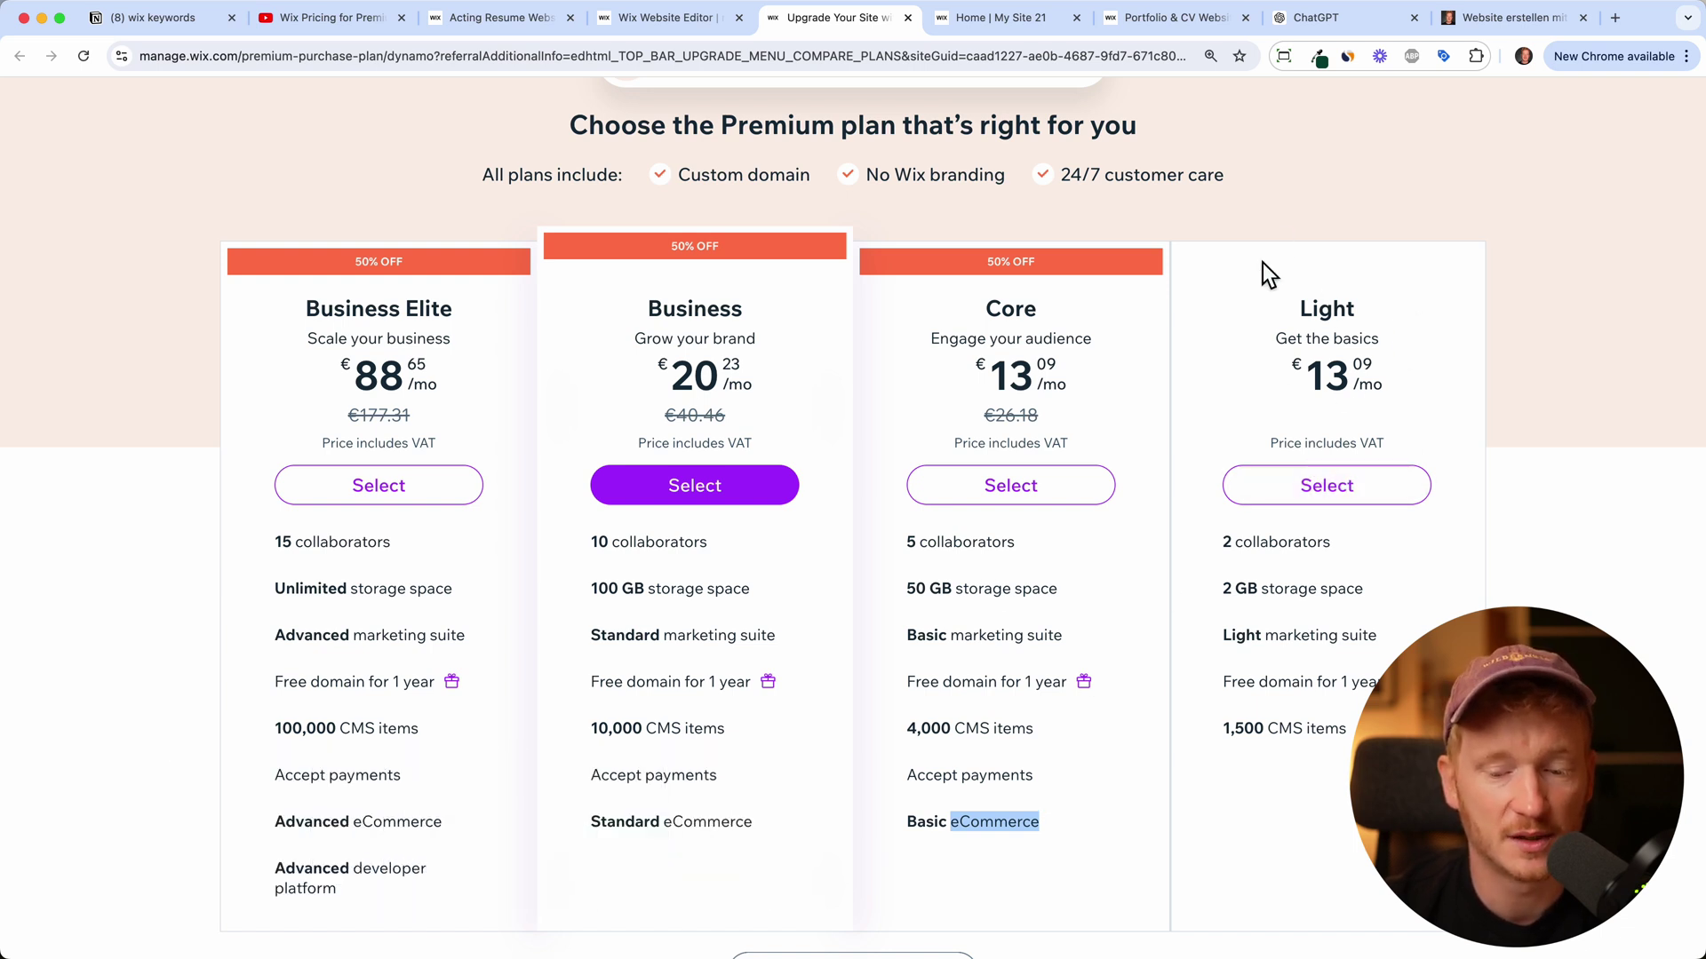
# Reach the yearly Light plan checkout (€157.08) without paying, then dismiss the editor's upgrade offer.
pyautogui.click(1313, 487)
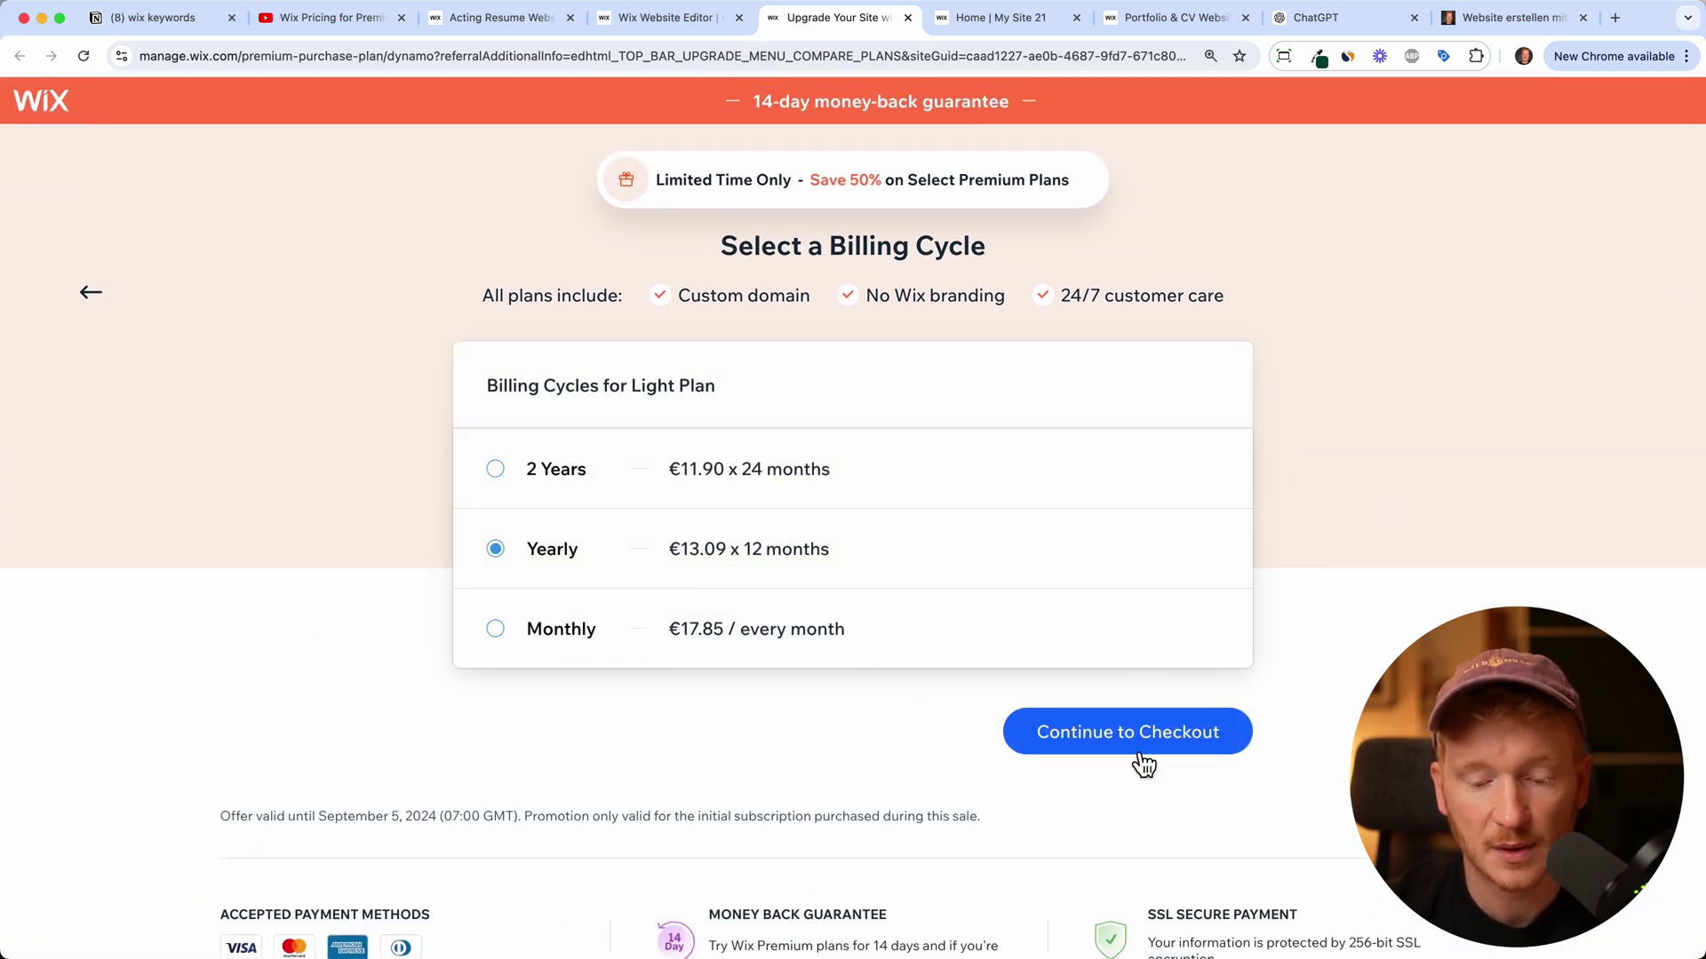
pyautogui.click(1126, 732)
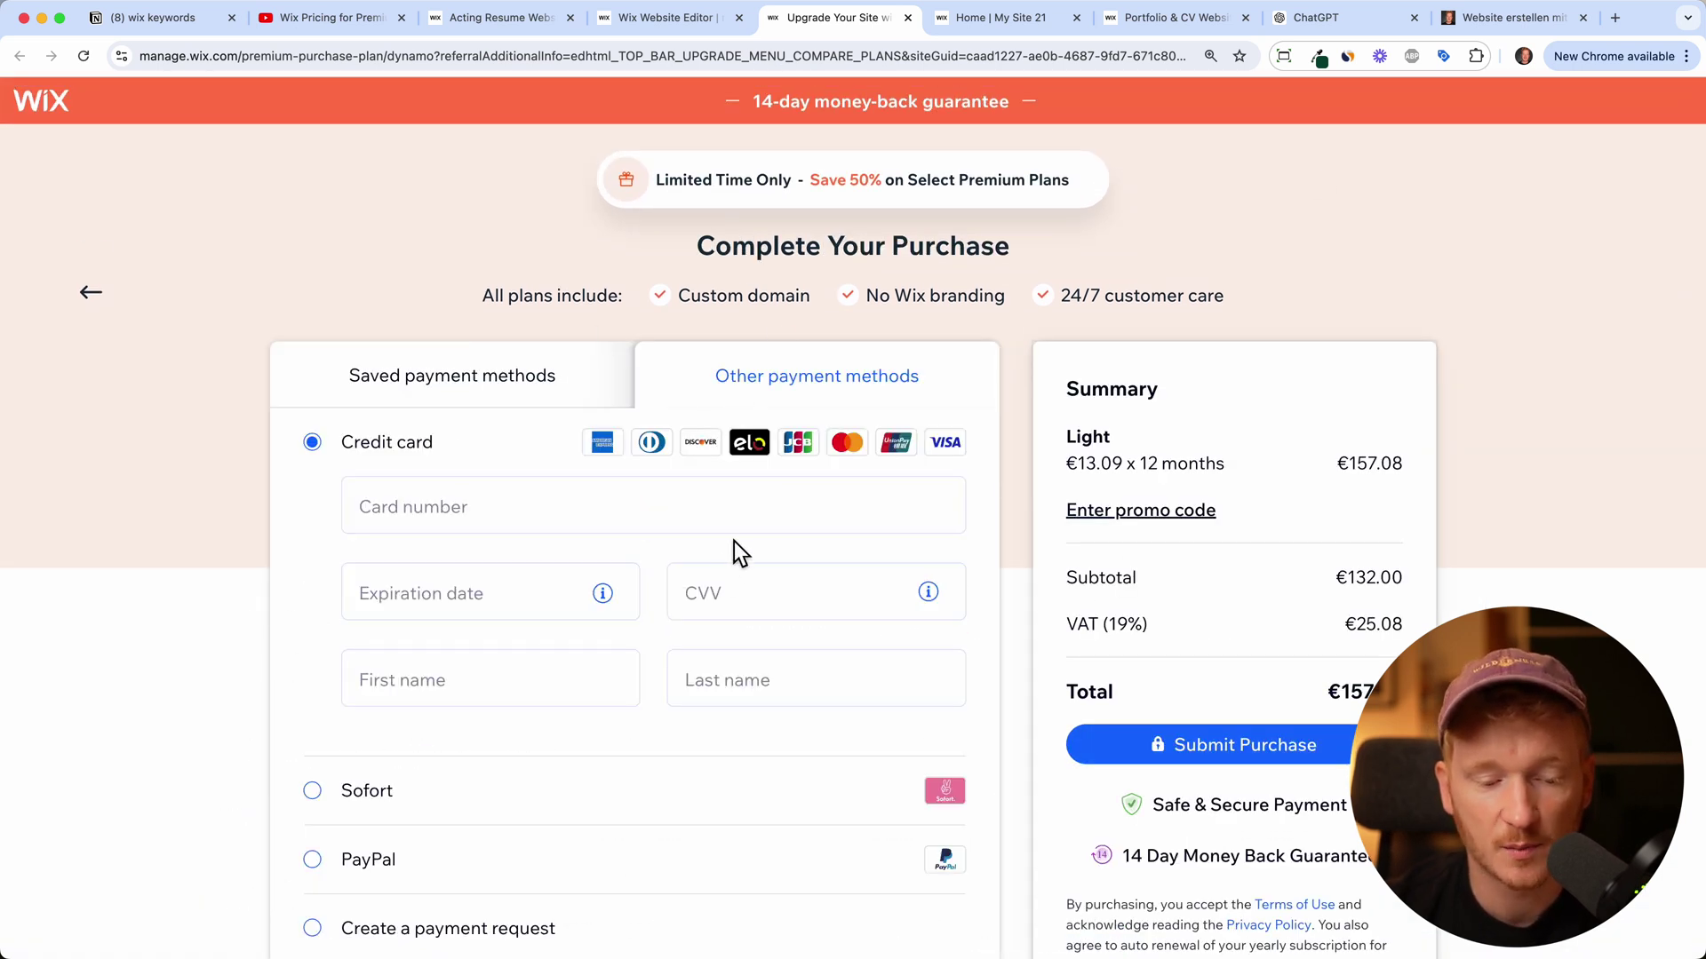
pyautogui.scroll(-1, 799, 781)
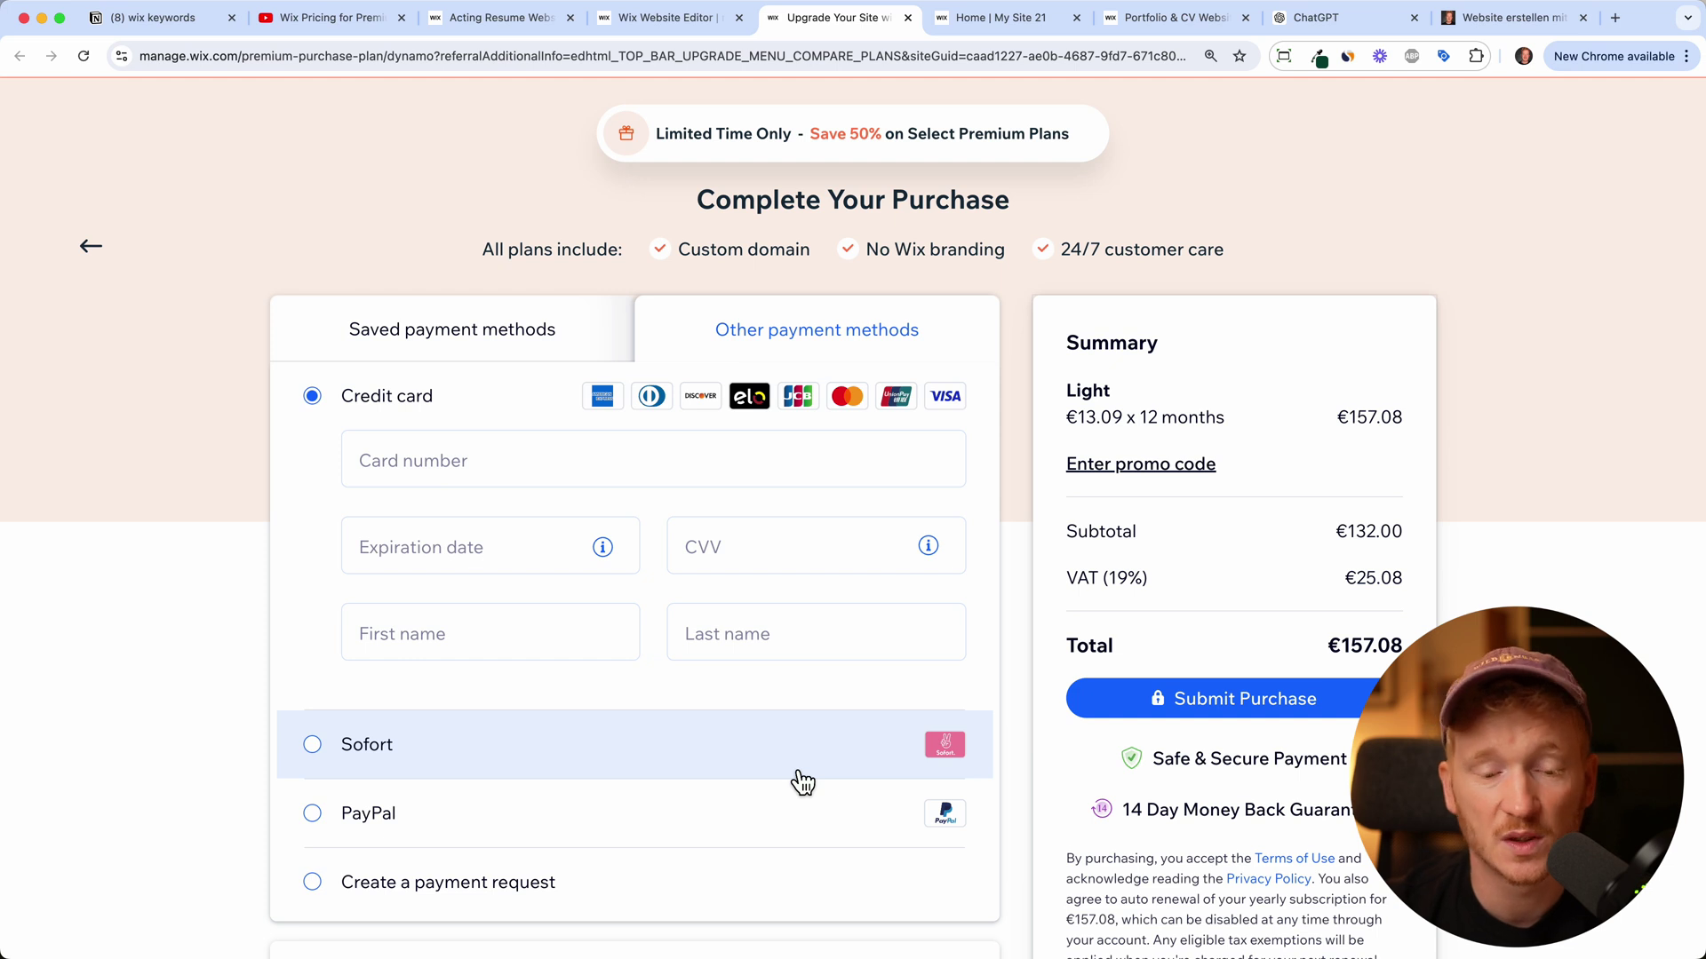
pyautogui.click(687, 18)
pyautogui.click(1075, 215)
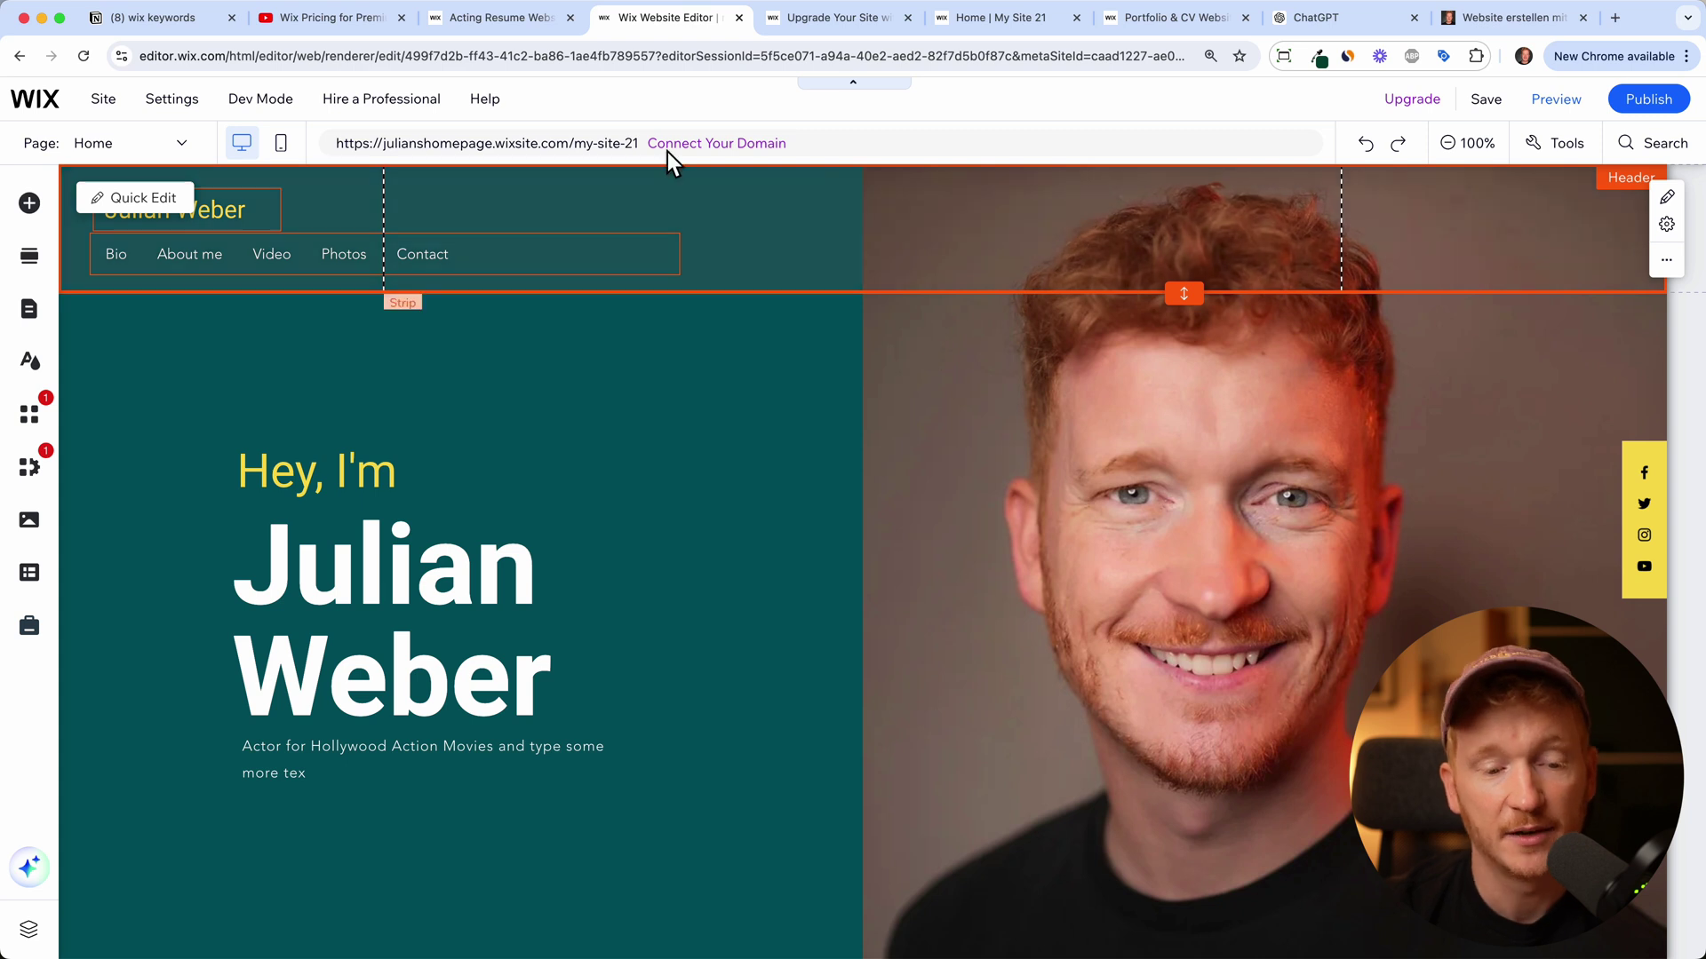
# Switch to the 'Wix Pricing for Premium Plans 2024' YouTube video tab.
pyautogui.click(322, 24)
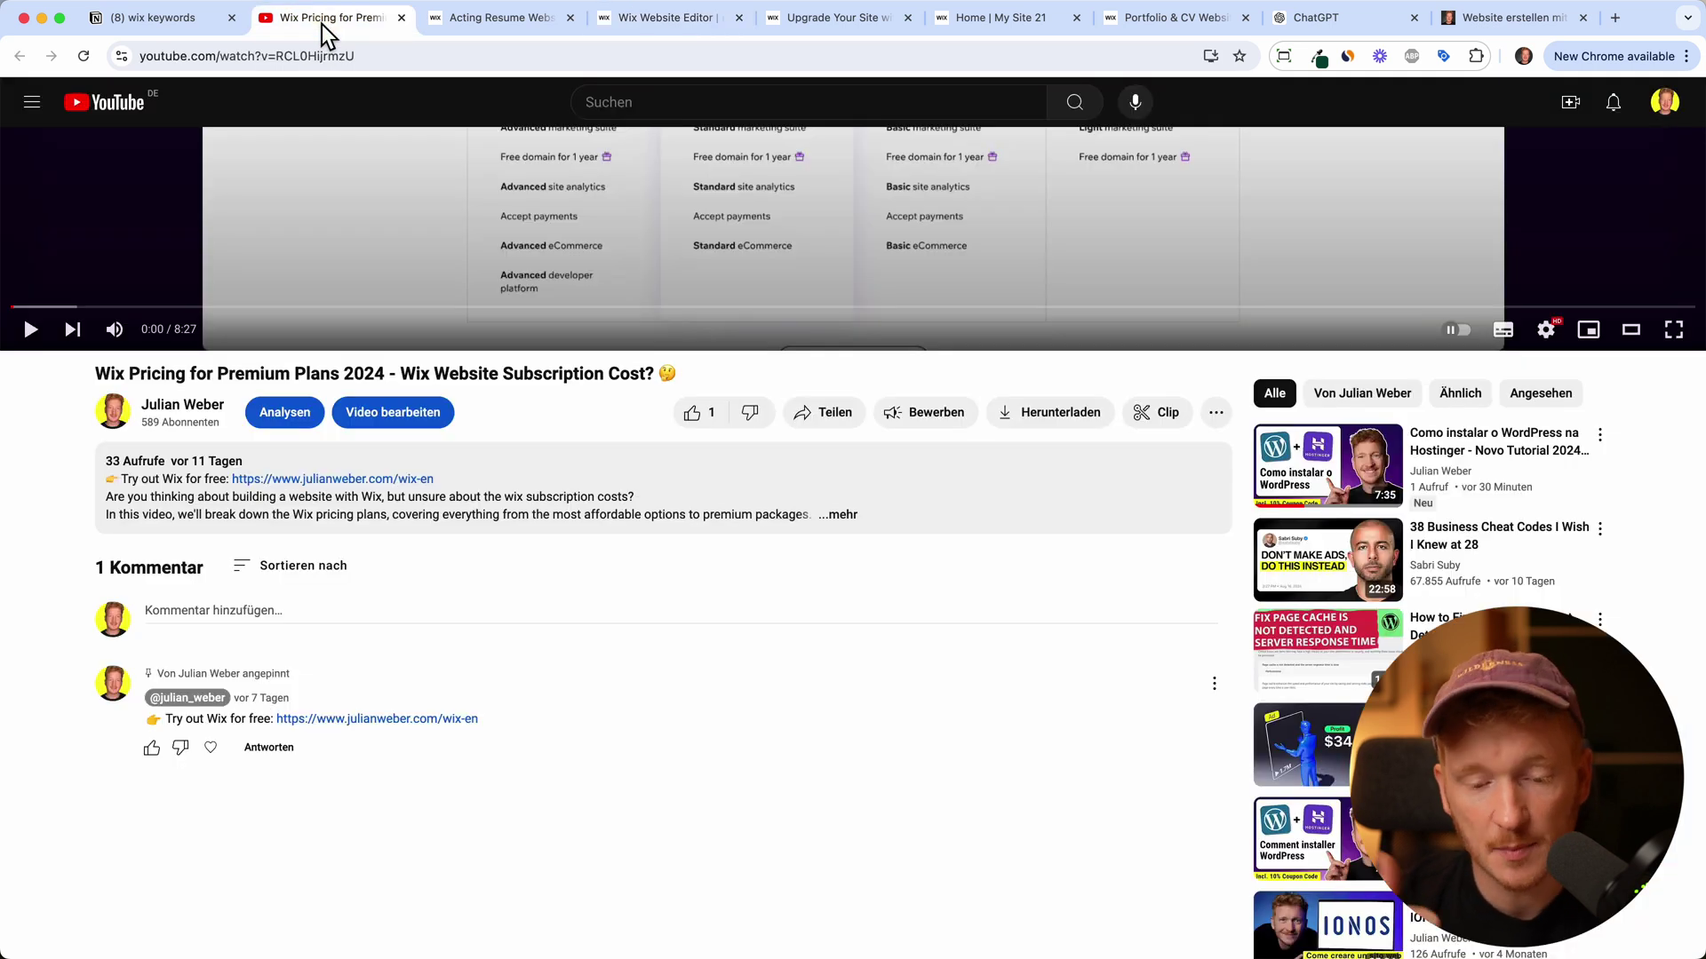